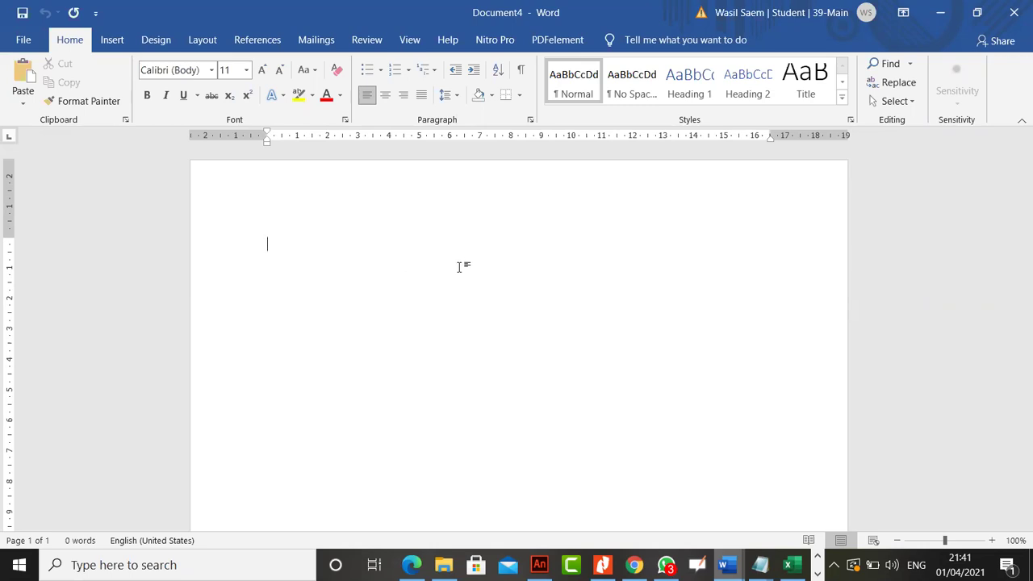
# Step: Minimize the blank document and open the DeskTop March 2021 folder from the desktop
pyautogui.click(940, 13)
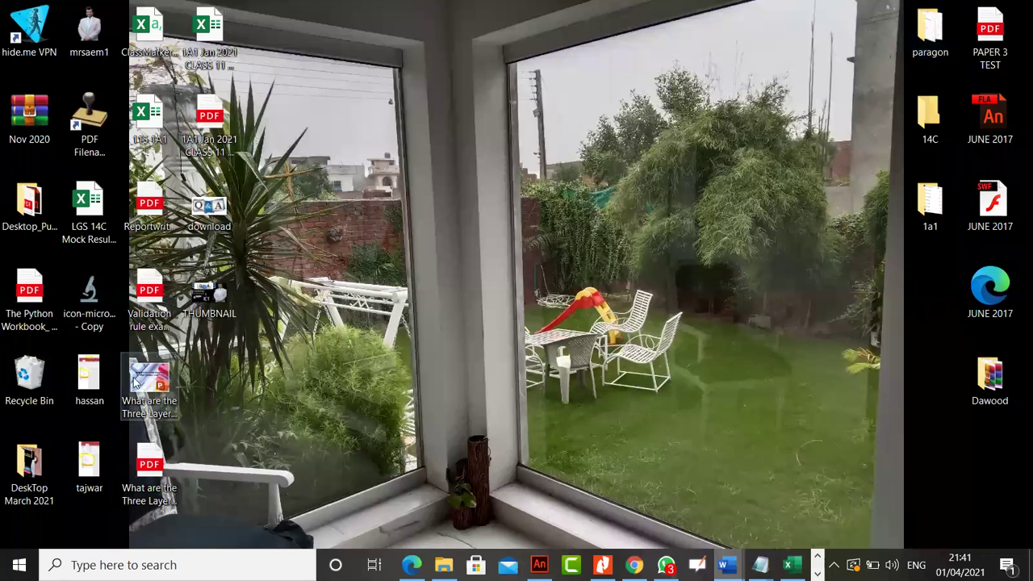
pyautogui.click(153, 123)
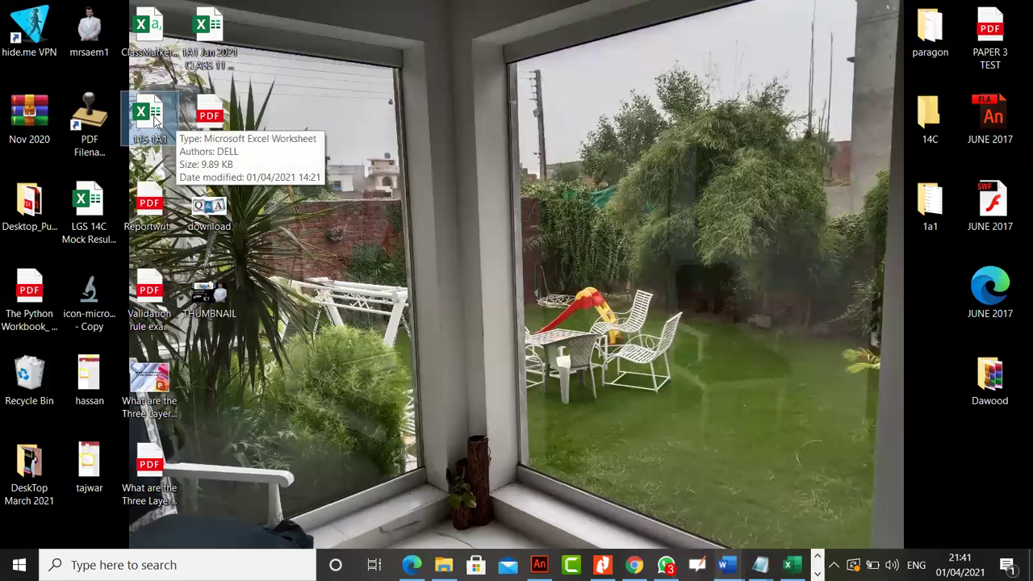
pyautogui.click(184, 31)
pyautogui.click(198, 30)
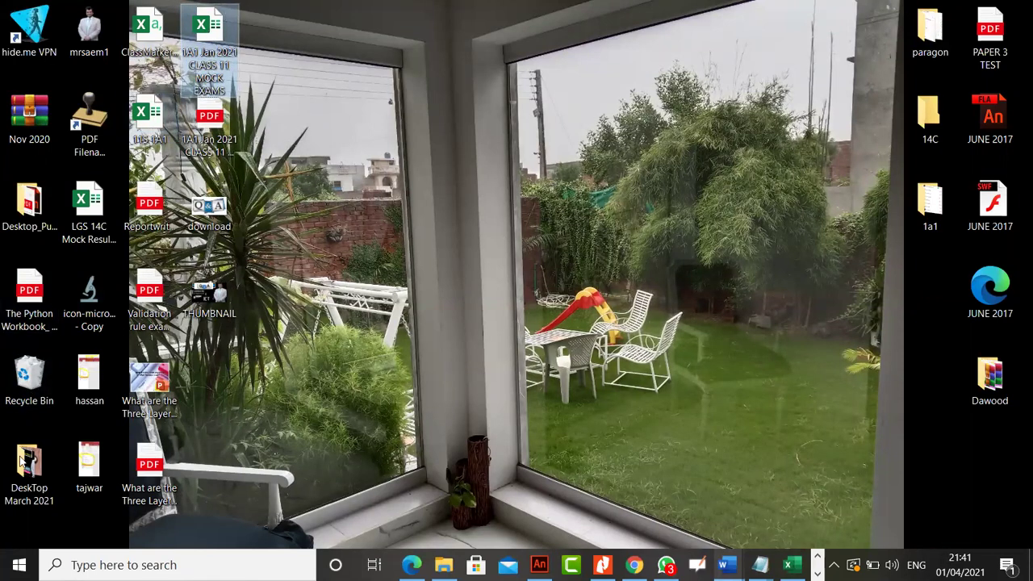
pyautogui.click(97, 428)
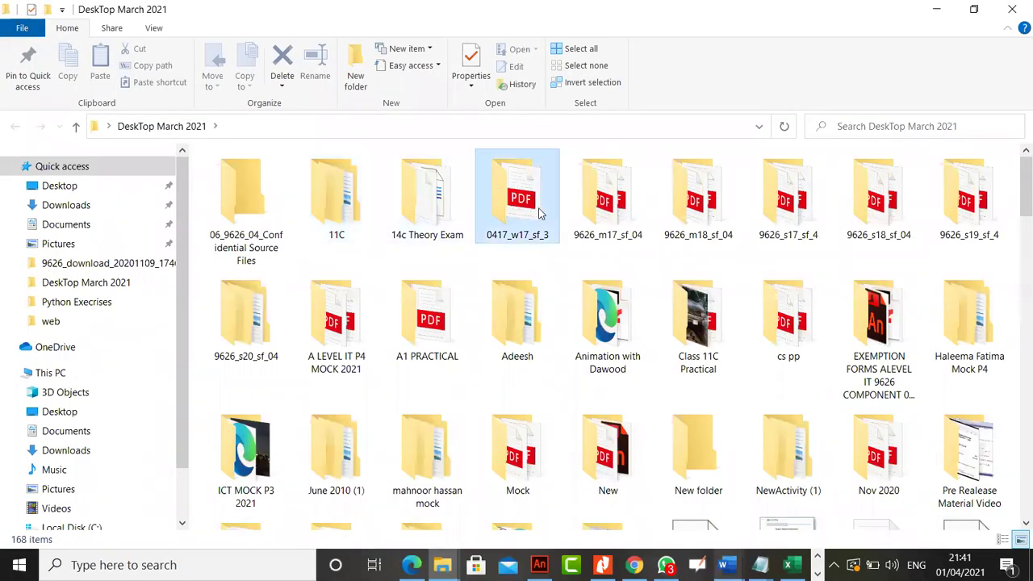
# Step: Look through the confidential source files in the 0417_w17_sf_3 and 9626_m17_sf_04 folders
pyautogui.doubleClick(496, 212)
pyautogui.doubleClick(323, 178)
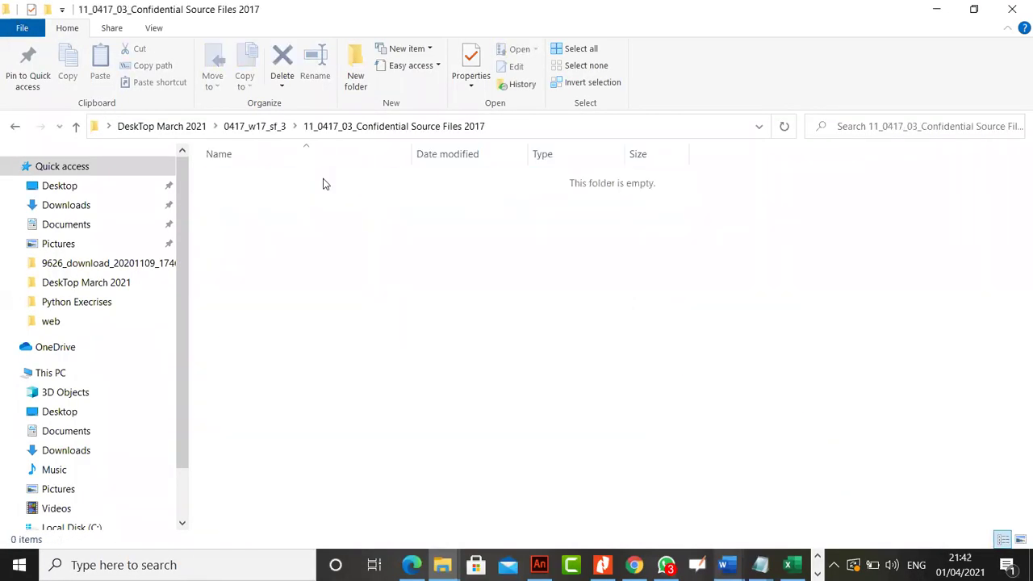
pyautogui.click(17, 126)
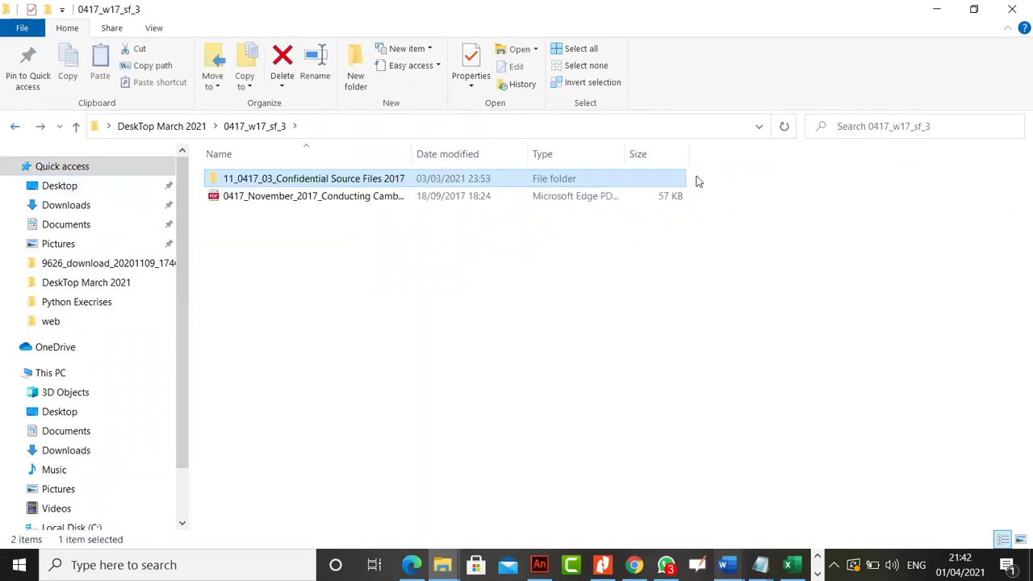
pyautogui.hotkey('alt', 'Left')
pyautogui.doubleClick(613, 179)
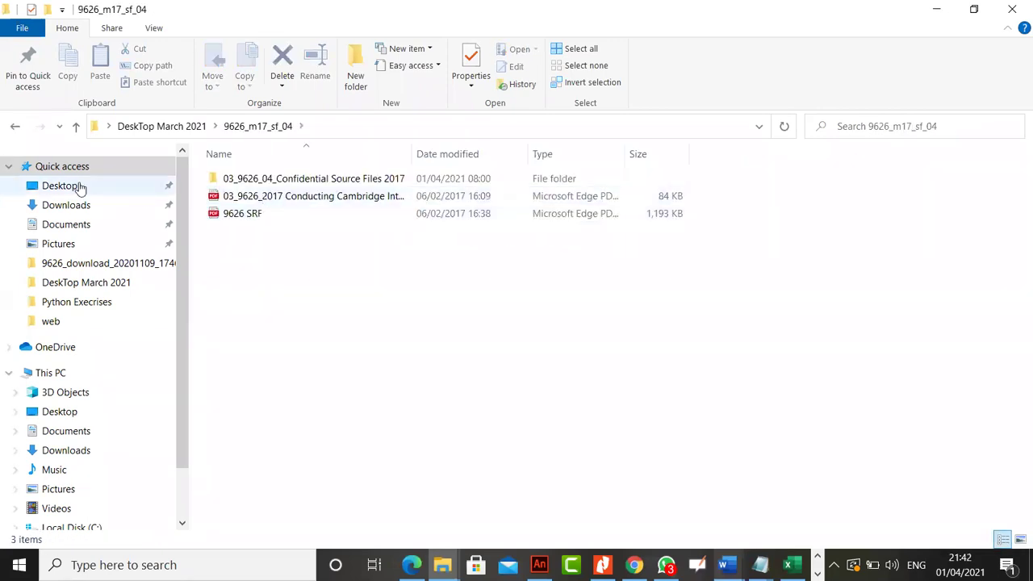
pyautogui.doubleClick(252, 177)
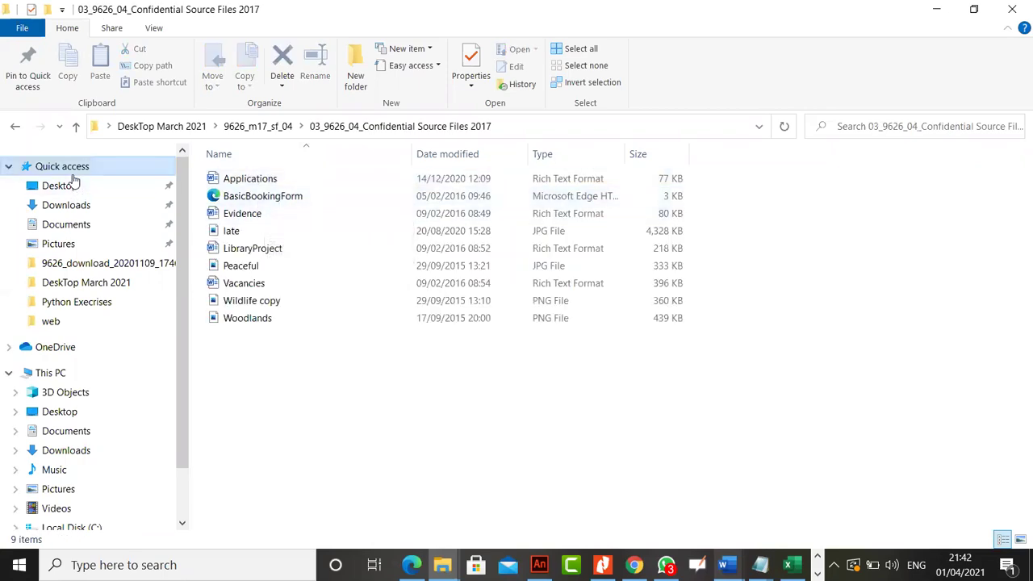
pyautogui.click(16, 127)
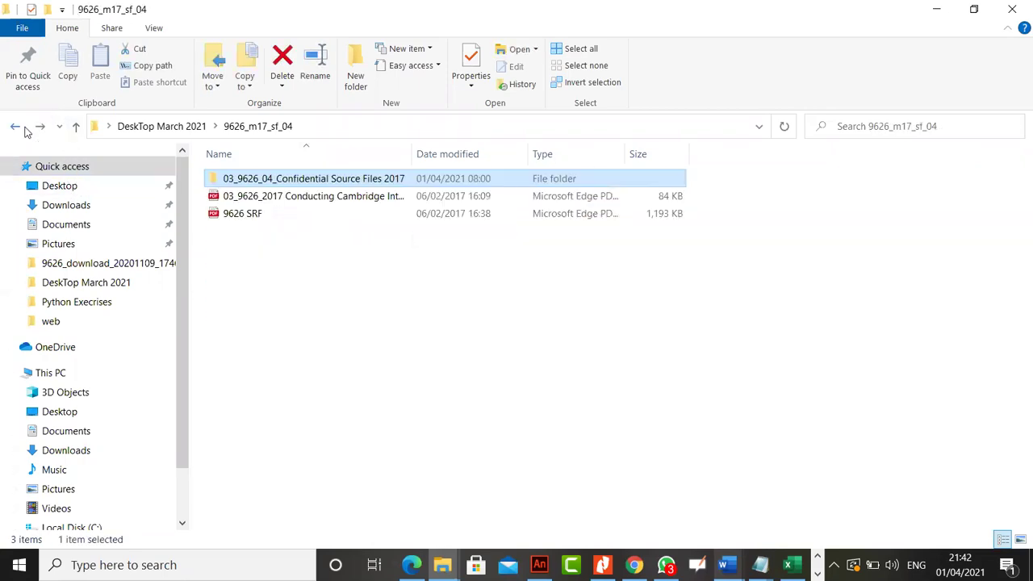
pyautogui.click(16, 127)
# Step: Open the customers file from the March 2018 confidential source files folder inside 9626_m18_sf_04
pyautogui.doubleClick(714, 208)
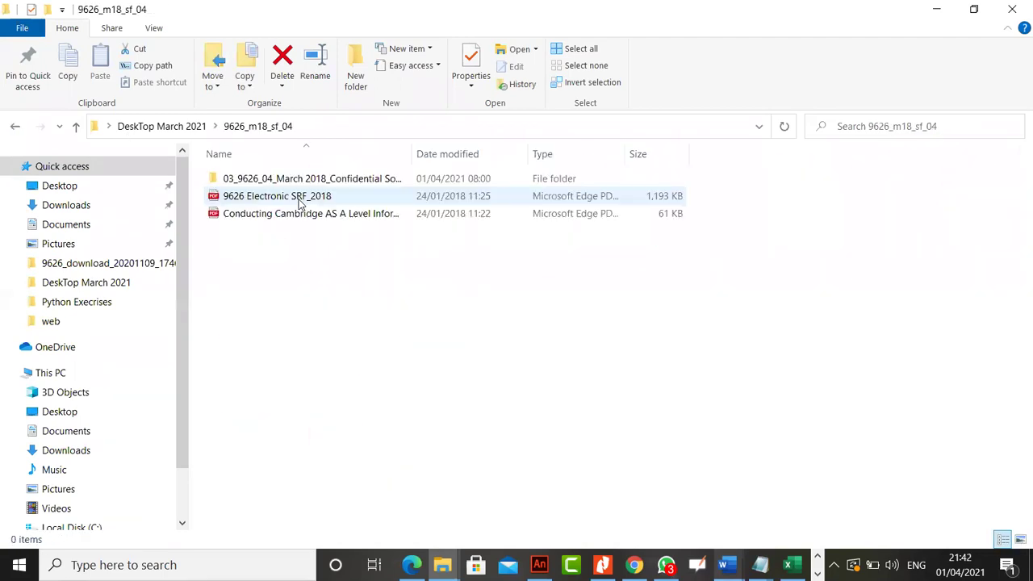
pyautogui.doubleClick(285, 176)
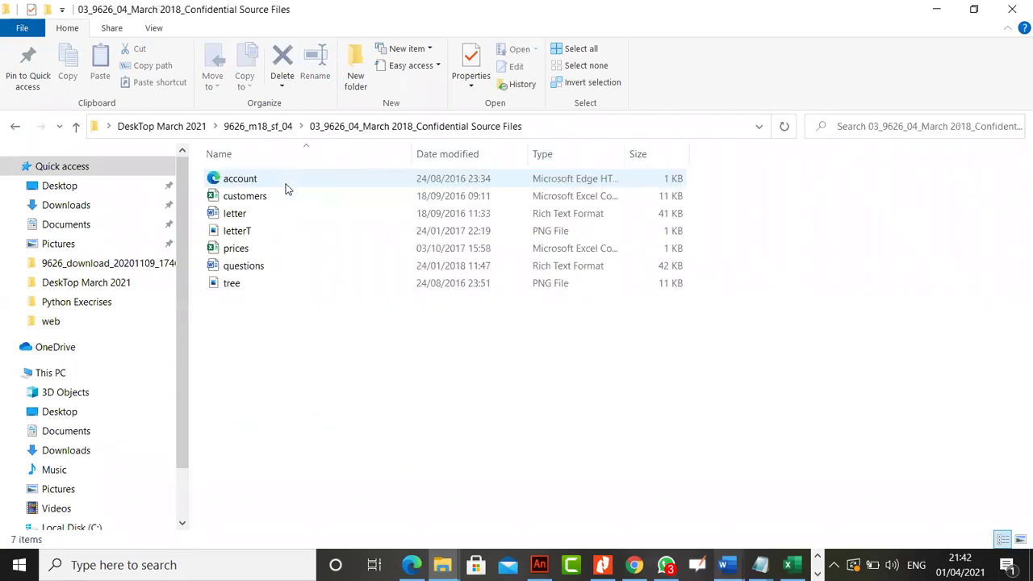
pyautogui.click(289, 196)
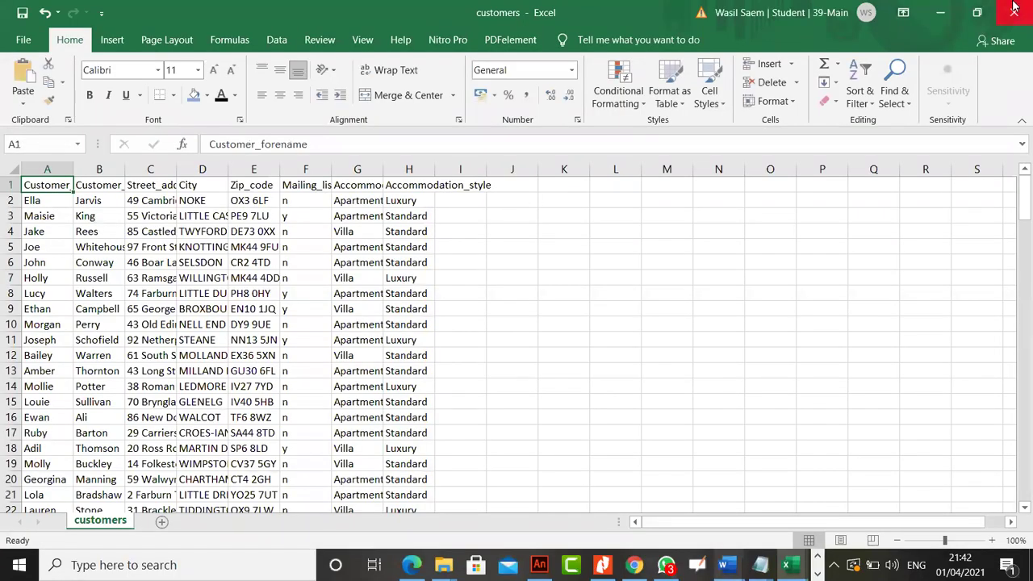
# Step: Fit all columns of the customers sheet to their contents to read the records, close it without saving and minimize the remaining workbook
pyautogui.click(10, 170)
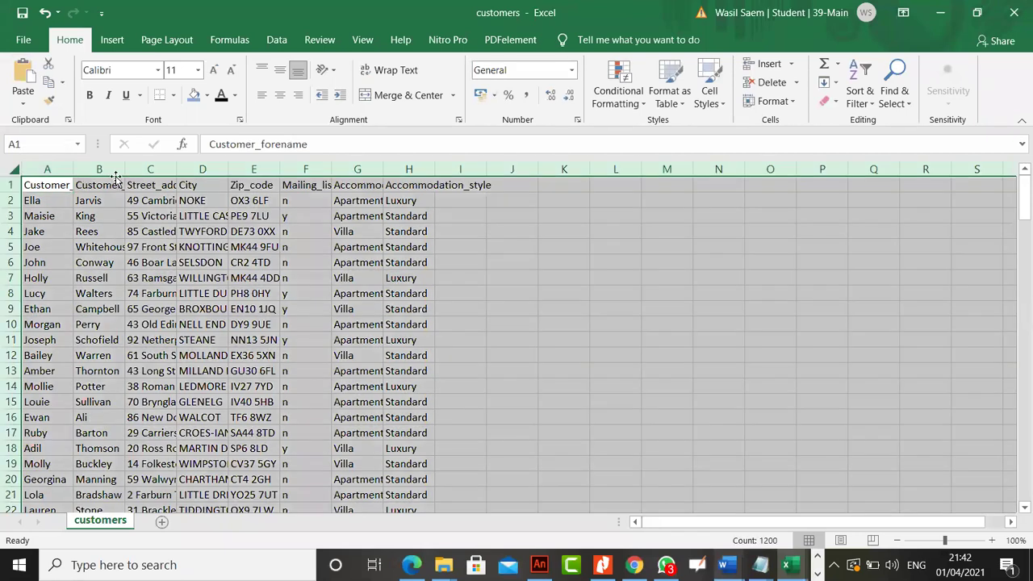
pyautogui.doubleClick(125, 169)
pyautogui.click(1015, 7)
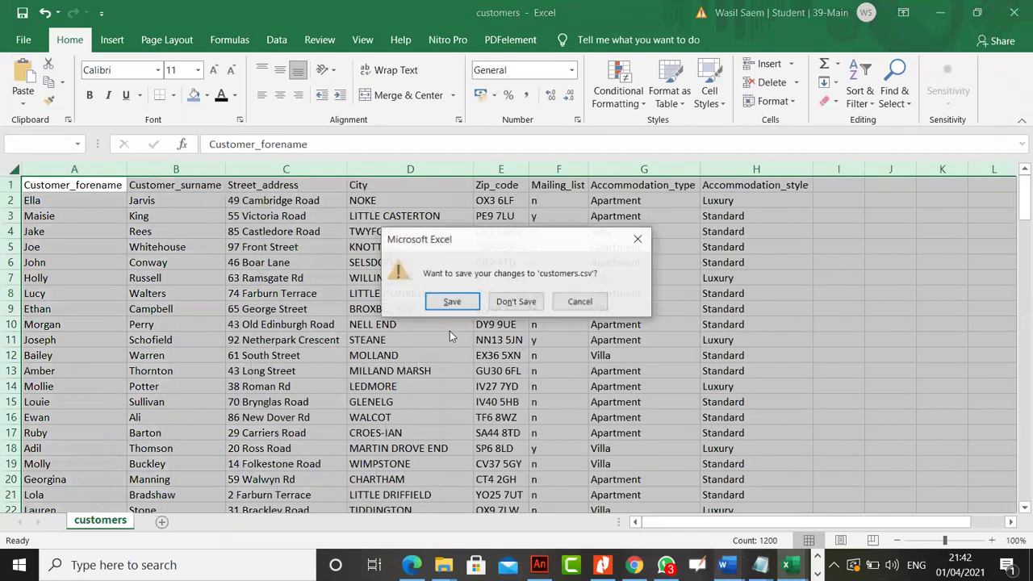
pyautogui.click(517, 302)
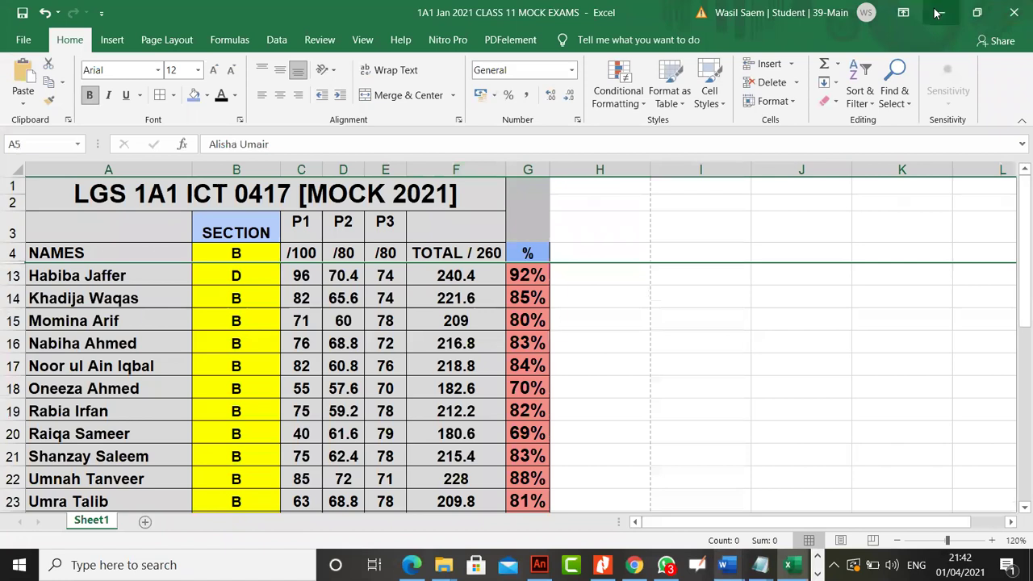
pyautogui.click(940, 12)
# Step: Copy the full path of the 03_9626_04_March 2018_Confidential Source Files folder
pyautogui.click(522, 134)
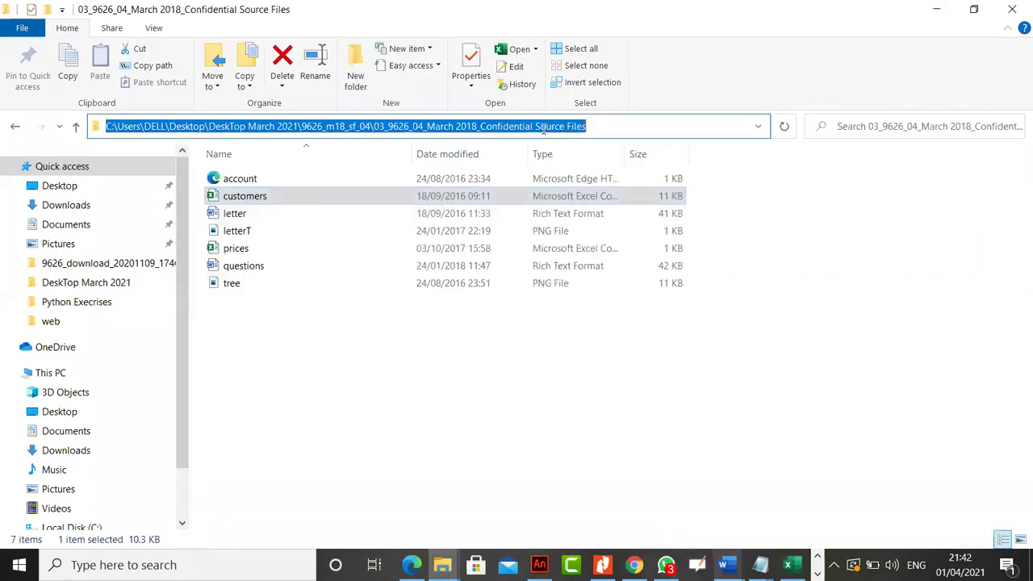
pyautogui.rightClick(554, 133)
pyautogui.click(575, 170)
# Step: Switch to Word and attach customers from the copied folder path as the existing mail merge recipient list
pyautogui.hotkey('alt', 'Tab')
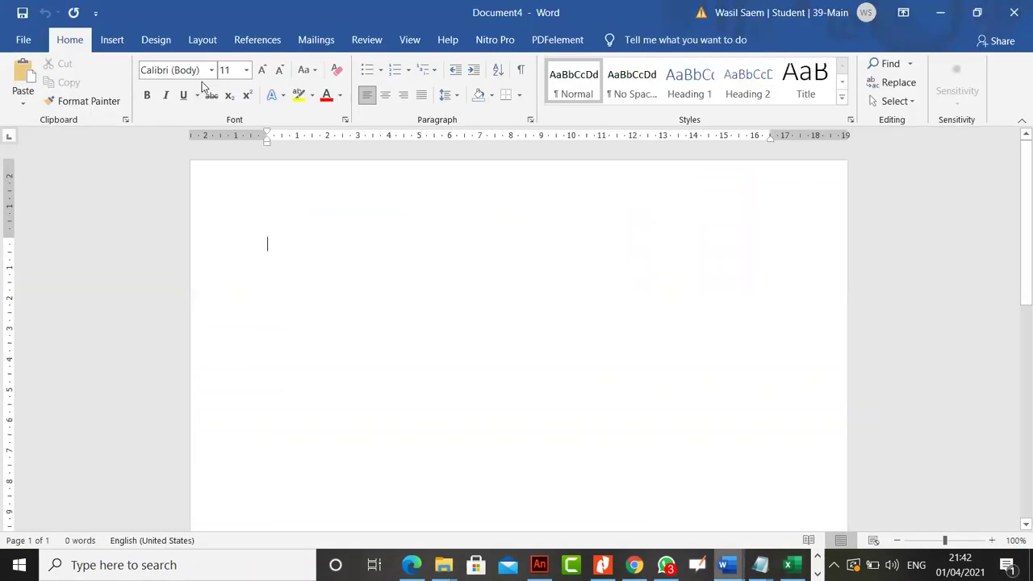
pyautogui.click(316, 39)
pyautogui.click(191, 105)
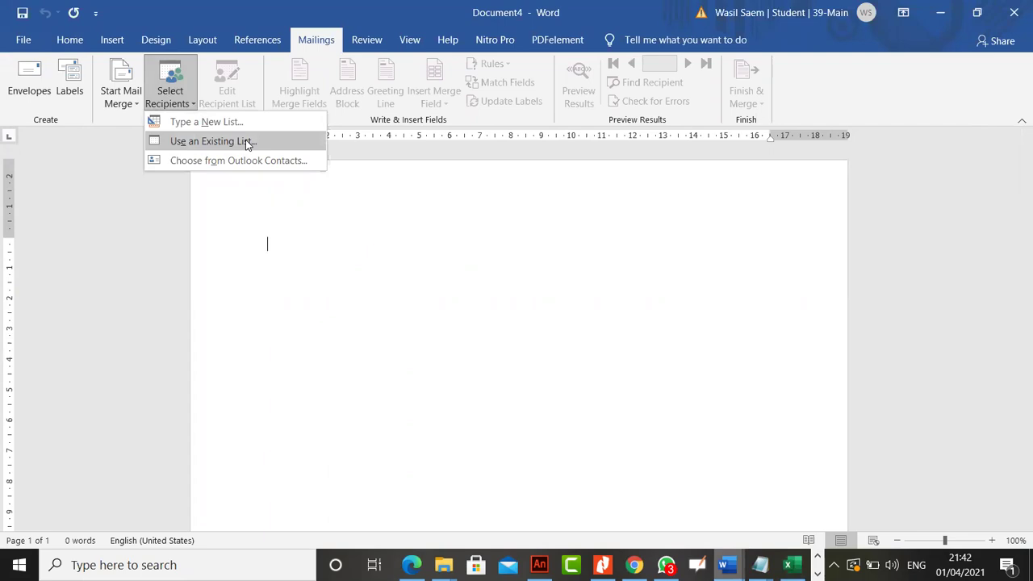
pyautogui.click(247, 144)
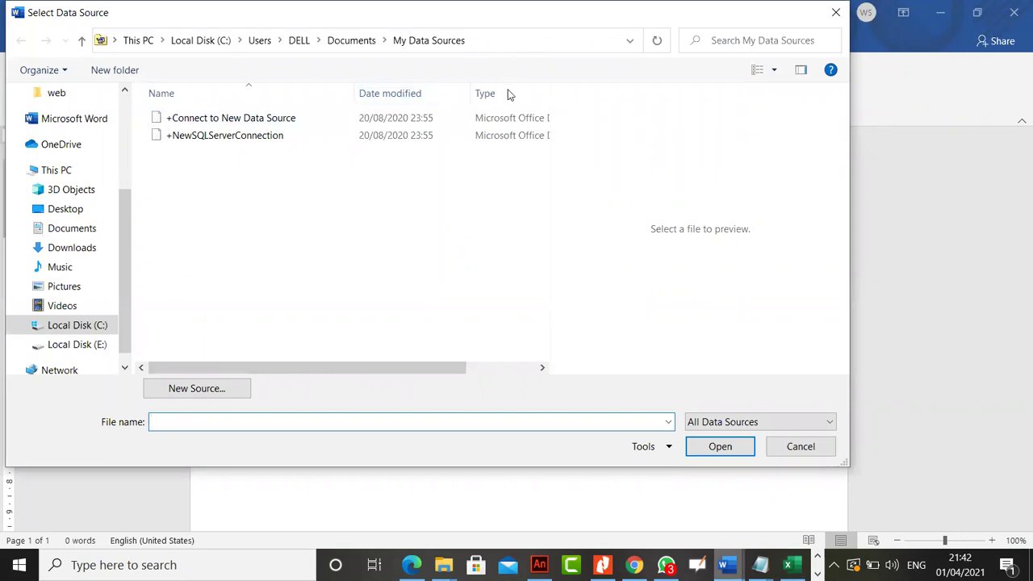
pyautogui.click(510, 41)
pyautogui.rightClick(510, 41)
pyautogui.click(545, 102)
pyautogui.click(657, 40)
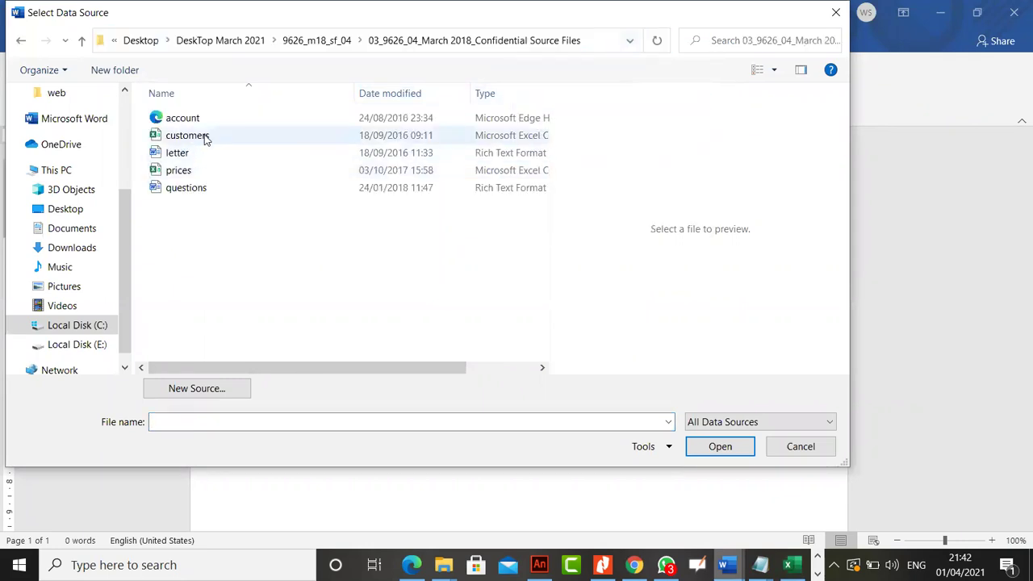
pyautogui.click(205, 138)
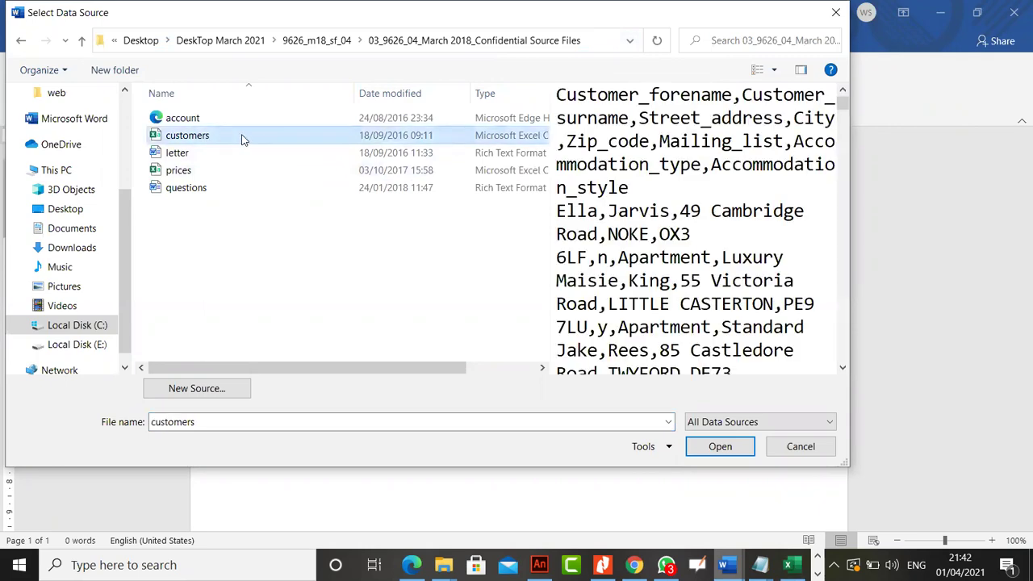
pyautogui.doubleClick(241, 140)
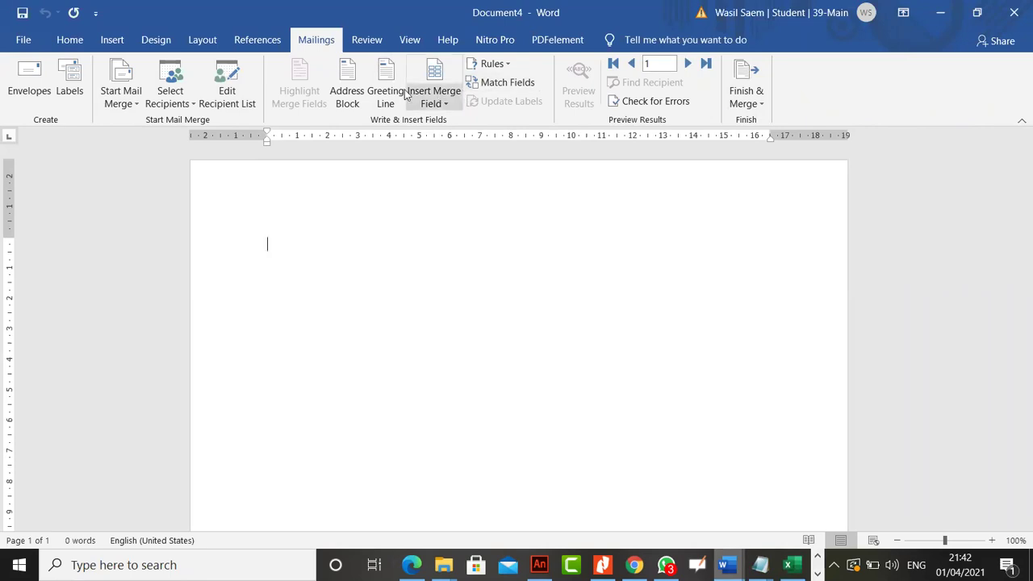
# Step: Examine the mail merge recipient list and the advanced filter options for the accommodation style column, without applying a filter
pyautogui.click(228, 96)
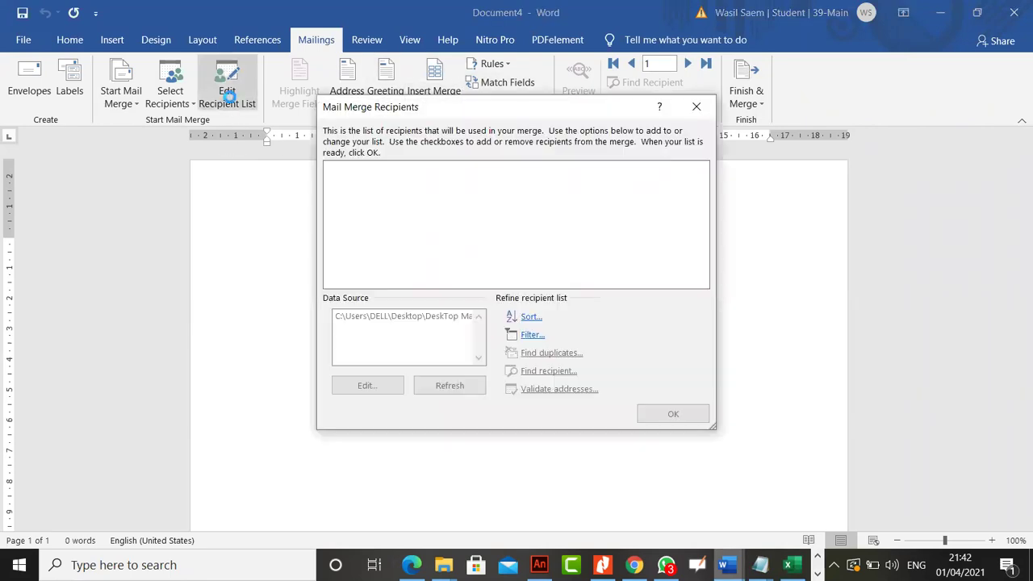
pyautogui.moveTo(488, 282); pyautogui.dragTo(716, 270)
pyautogui.click(689, 169)
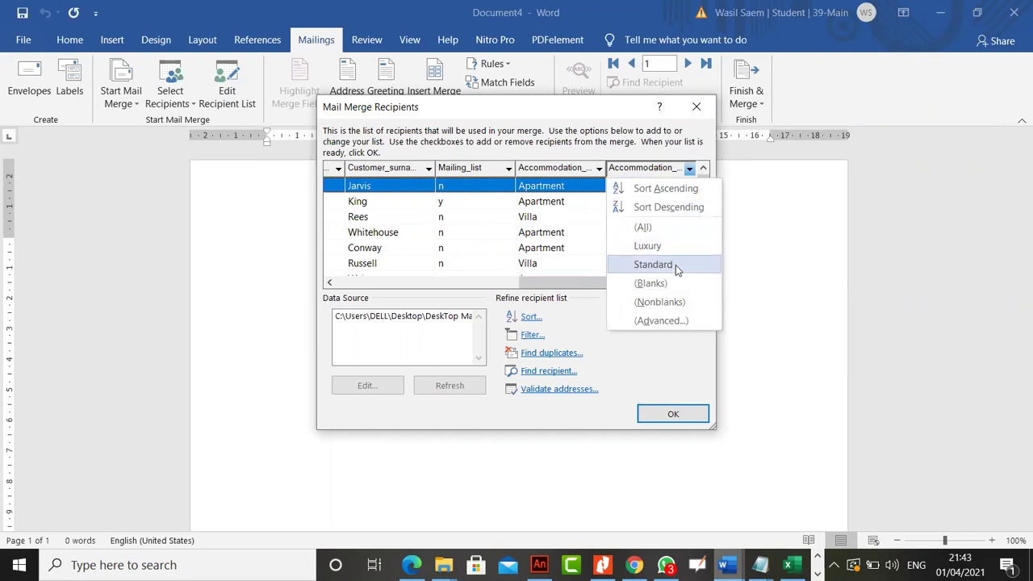
pyautogui.click(645, 320)
pyautogui.click(525, 295)
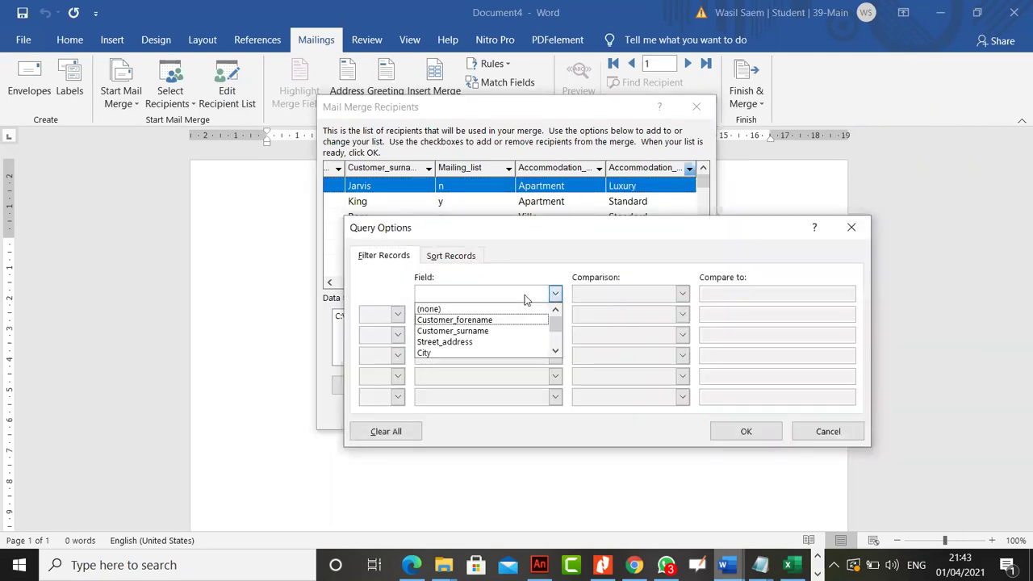
pyautogui.click(824, 433)
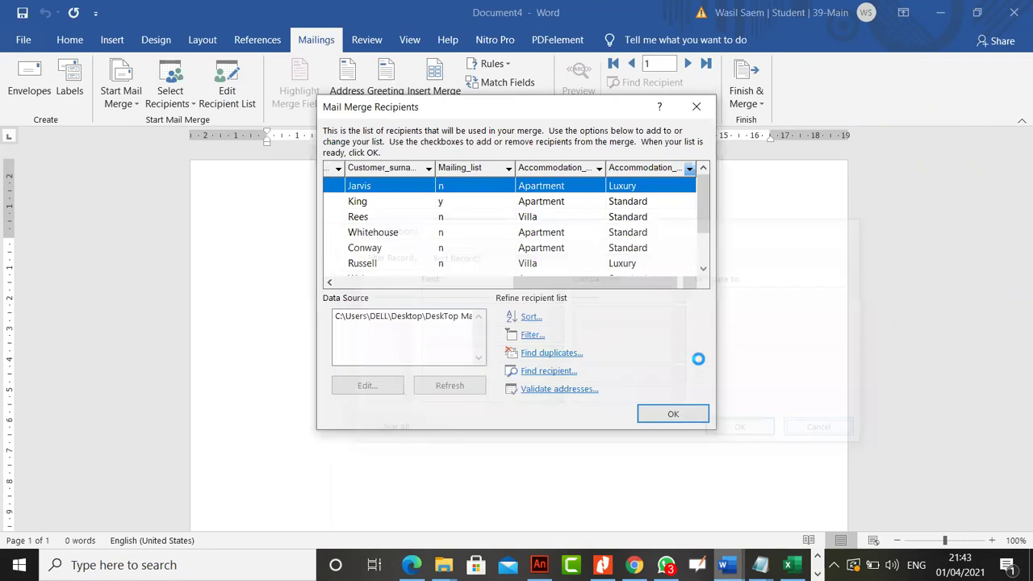
pyautogui.click(696, 105)
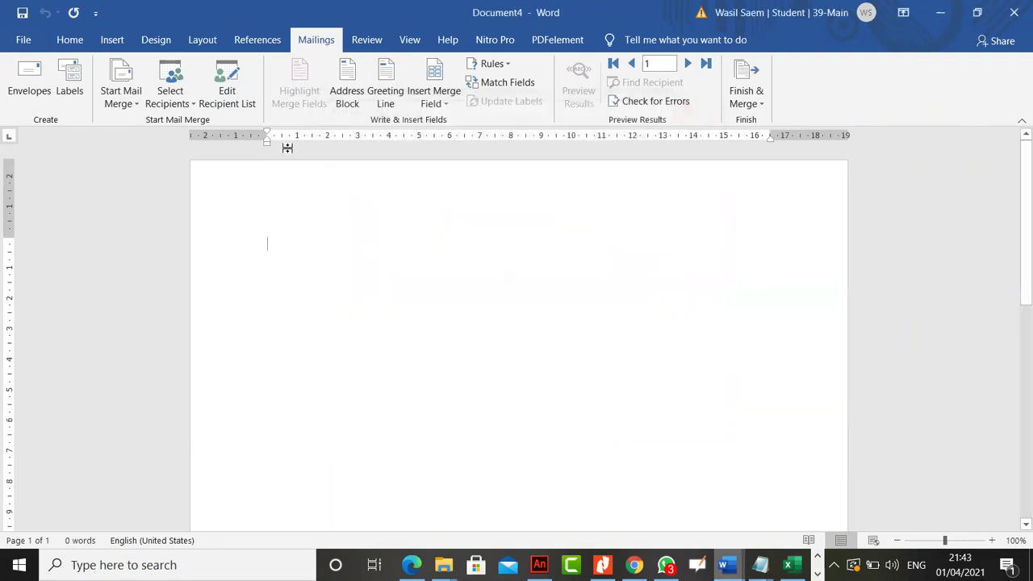
pyautogui.click(229, 95)
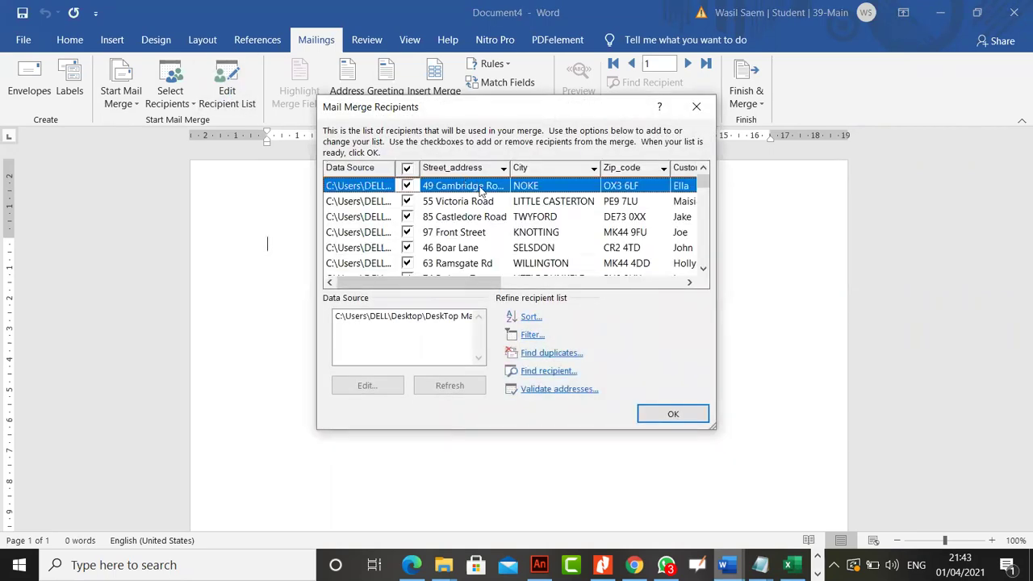
pyautogui.click(695, 106)
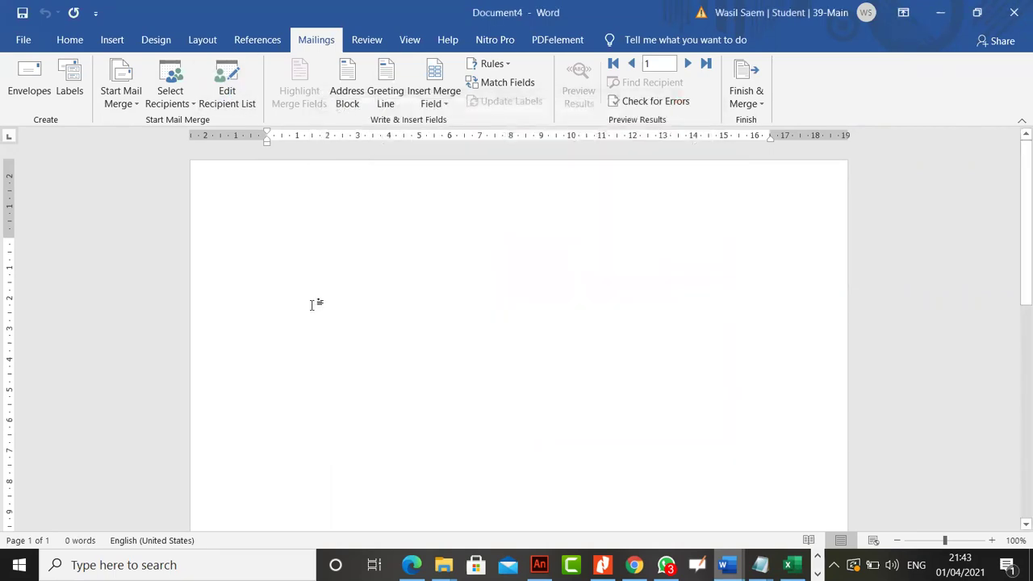
# Step: Write the greeting "Dear Client:" and insert the Street_address merge field on the line below
pyautogui.write('Dear ')
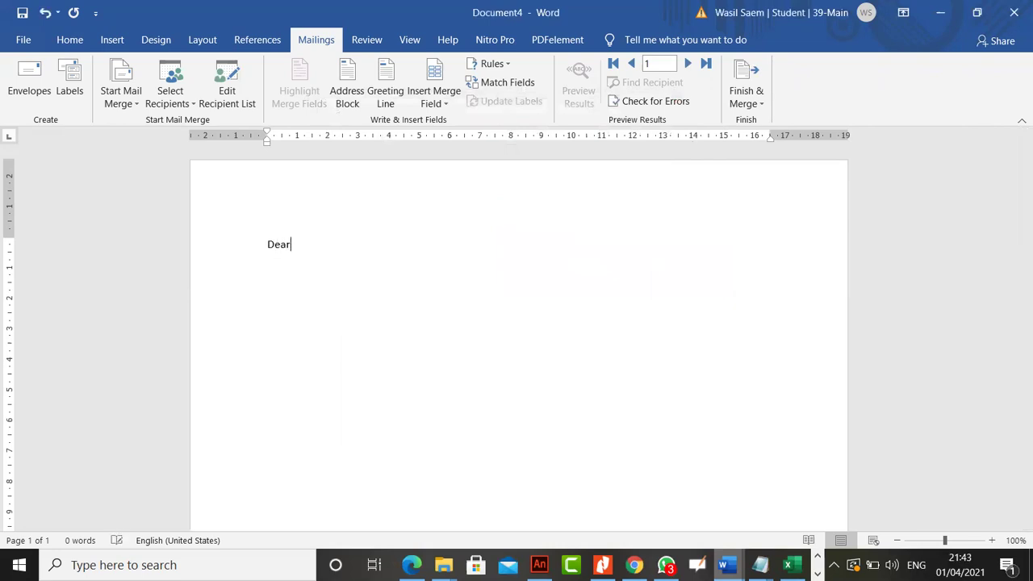
pyautogui.write('Client:')
pyautogui.click(447, 104)
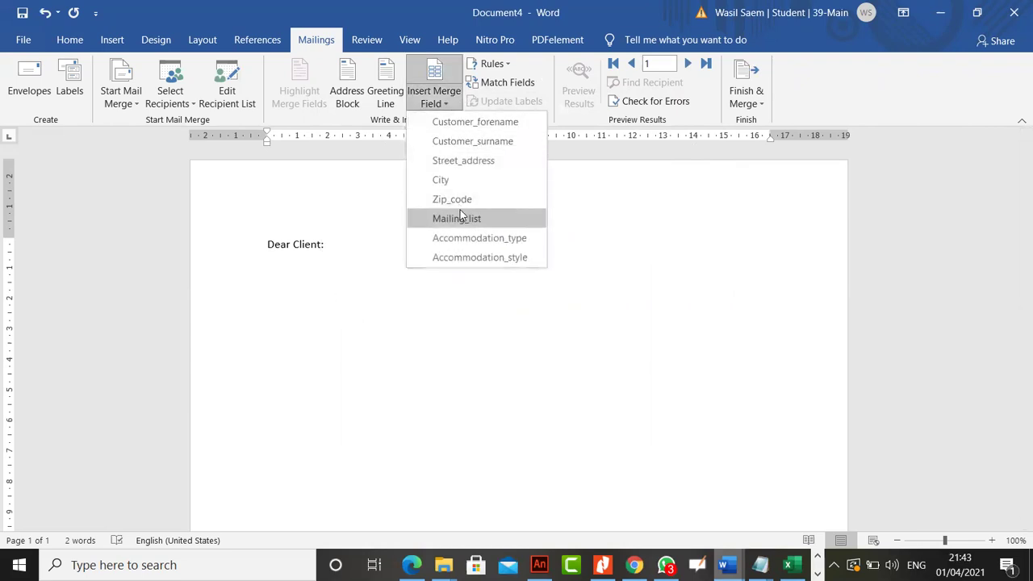
pyautogui.click(464, 161)
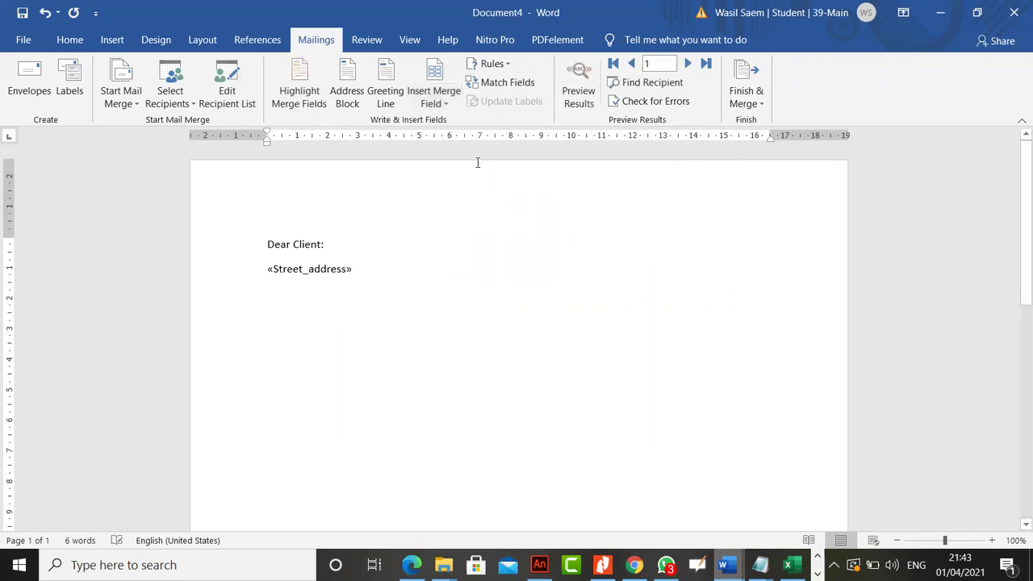
# Step: Insert the City, Zip_code and Mailing_list merge fields on separate lines below the street address field
pyautogui.click(433, 102)
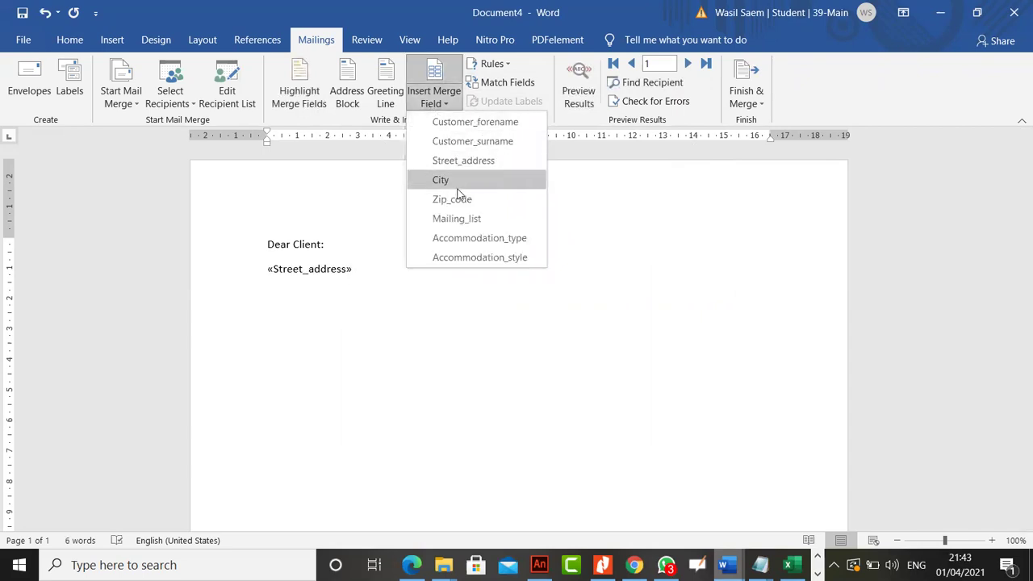
pyautogui.click(462, 180)
pyautogui.press('Return')
pyautogui.click(430, 102)
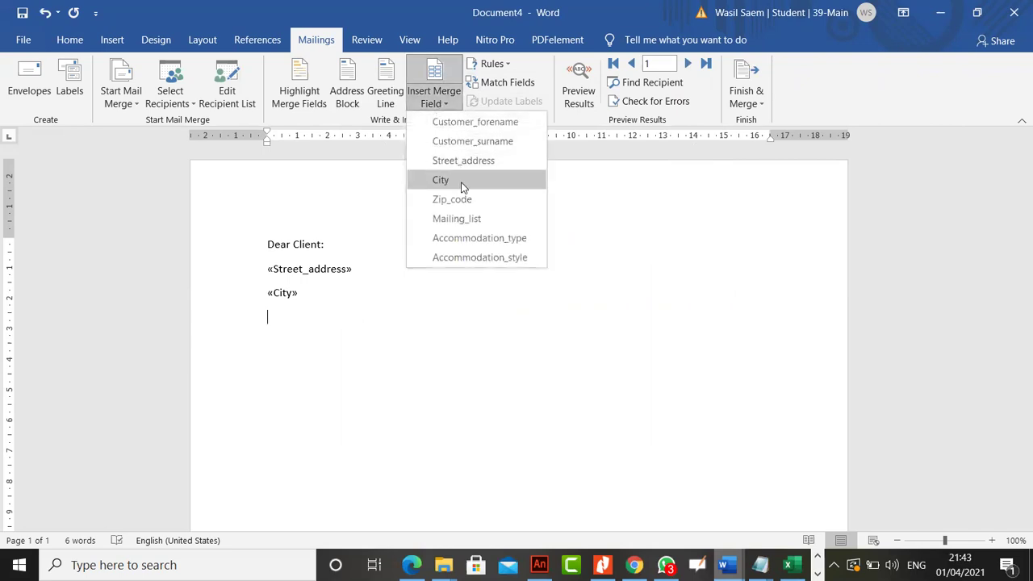
pyautogui.click(463, 198)
pyautogui.press('Return')
pyautogui.click(431, 102)
pyautogui.click(461, 217)
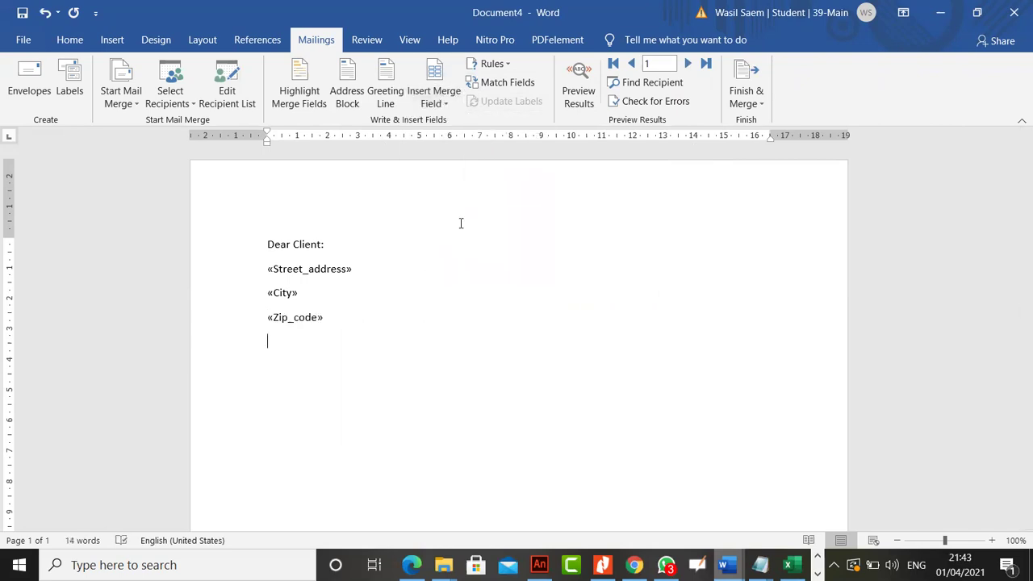
# Step: Start the letter's body below the mailing list field with "We have recommended" followed by the Accommodation_type merge field
pyautogui.press('Return')
pyautogui.press('Return')
pyautogui.write('We have rec')
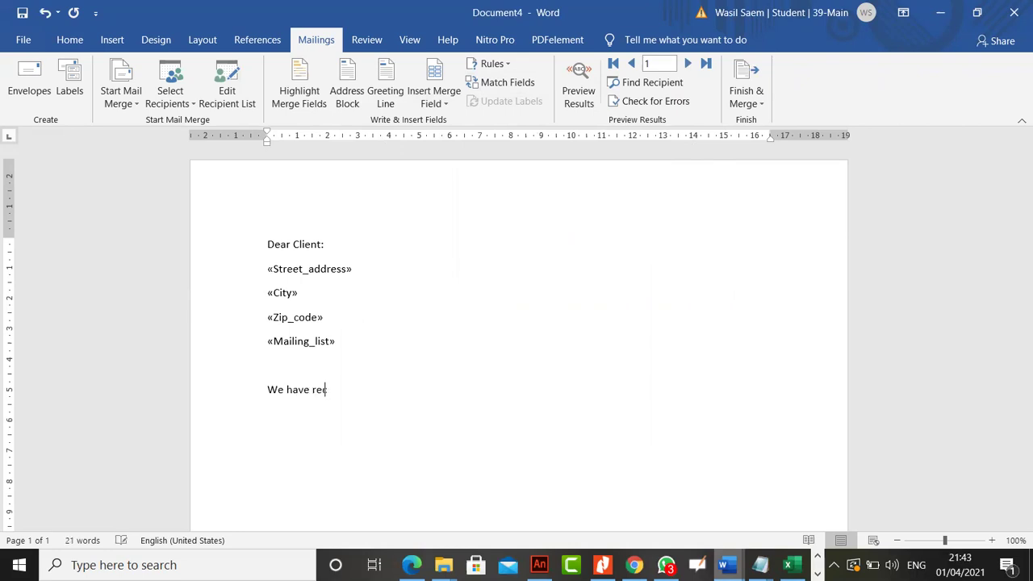
pyautogui.write('ommended')
pyautogui.click(435, 97)
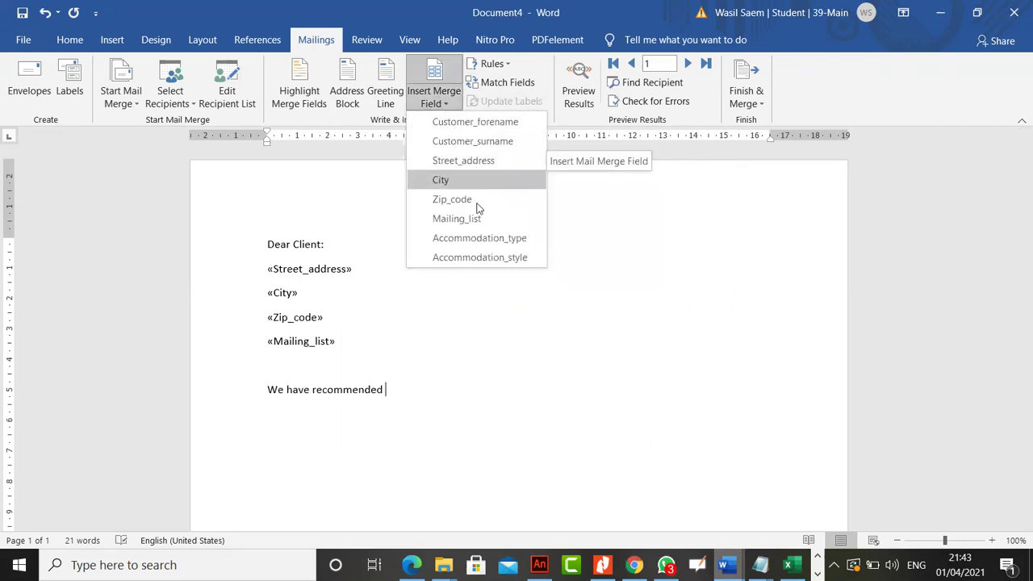
pyautogui.click(485, 239)
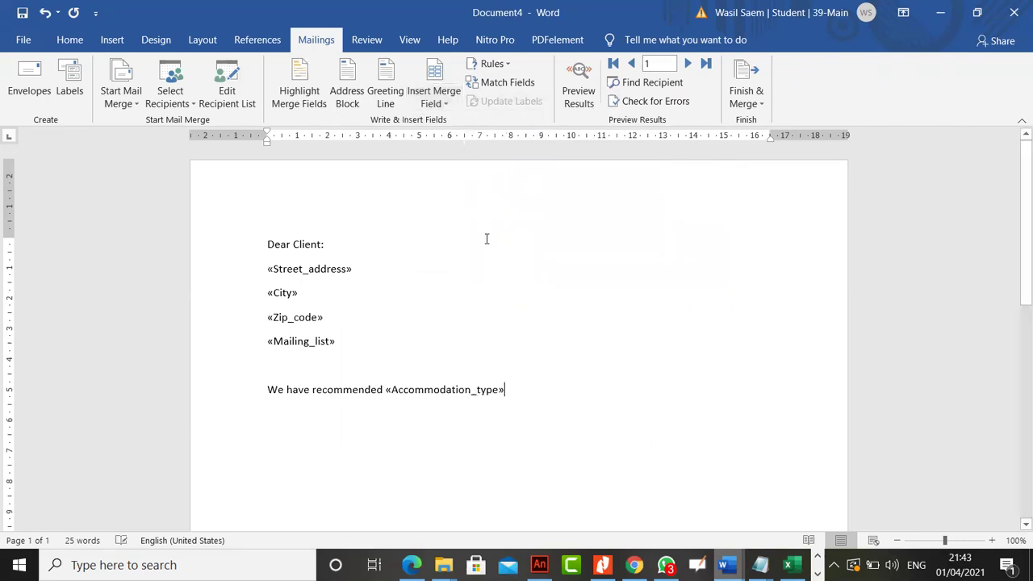
# Step: Continue the body sentence with "to your name" and insert the Customer_forename and Customer_surname merge fields
pyautogui.write('to')
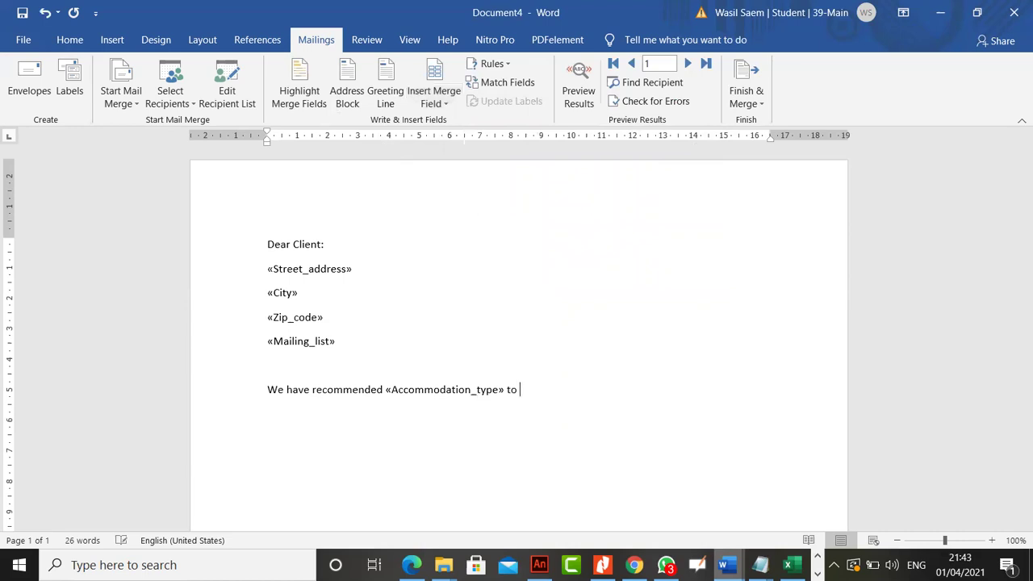
pyautogui.write(' your name')
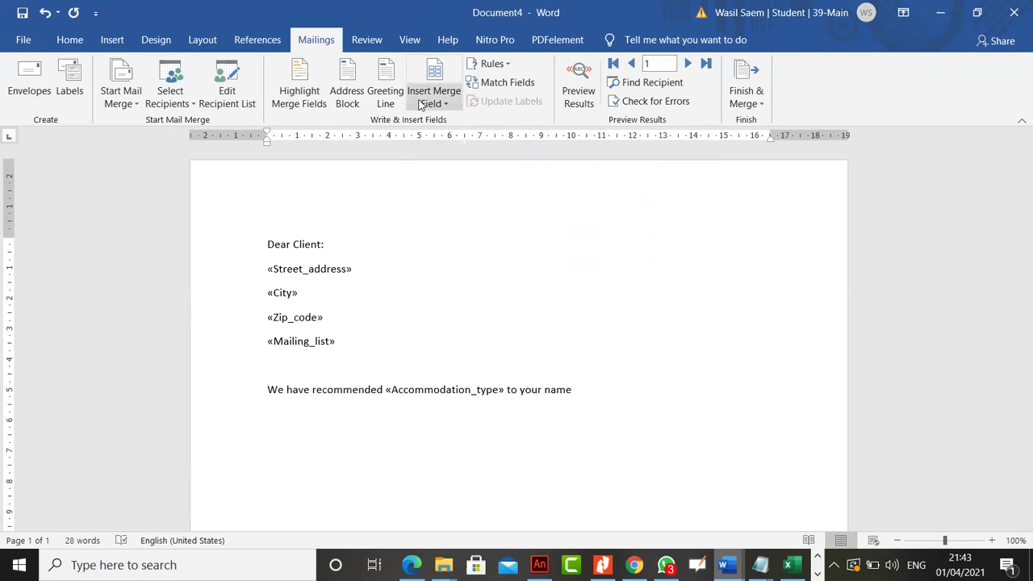
pyautogui.click(435, 103)
pyautogui.click(456, 186)
pyautogui.click(448, 105)
pyautogui.click(454, 140)
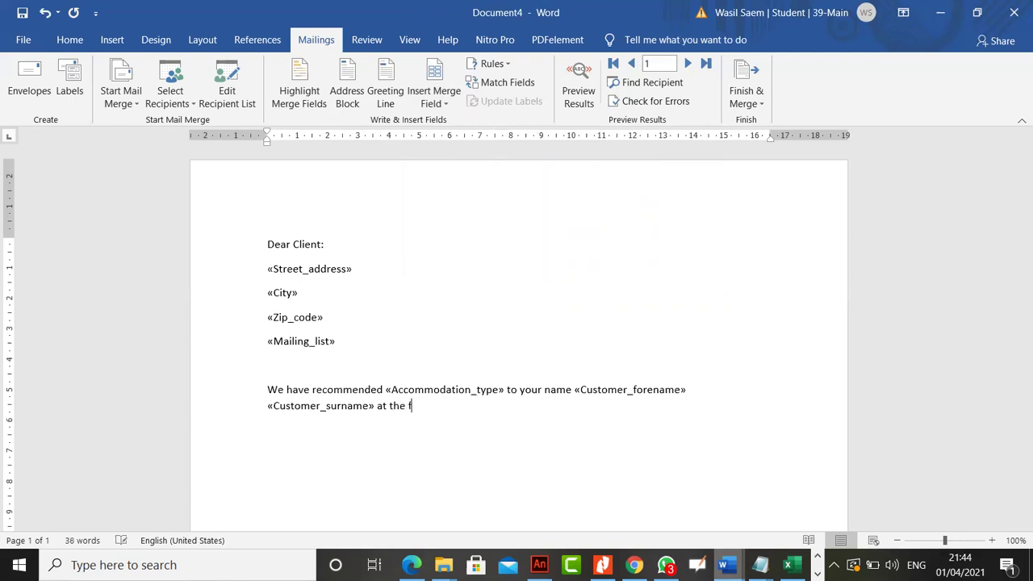
# Step: Finish the body sentence with "at the following address" and the Street_address merge field
pyautogui.write('at the following address')
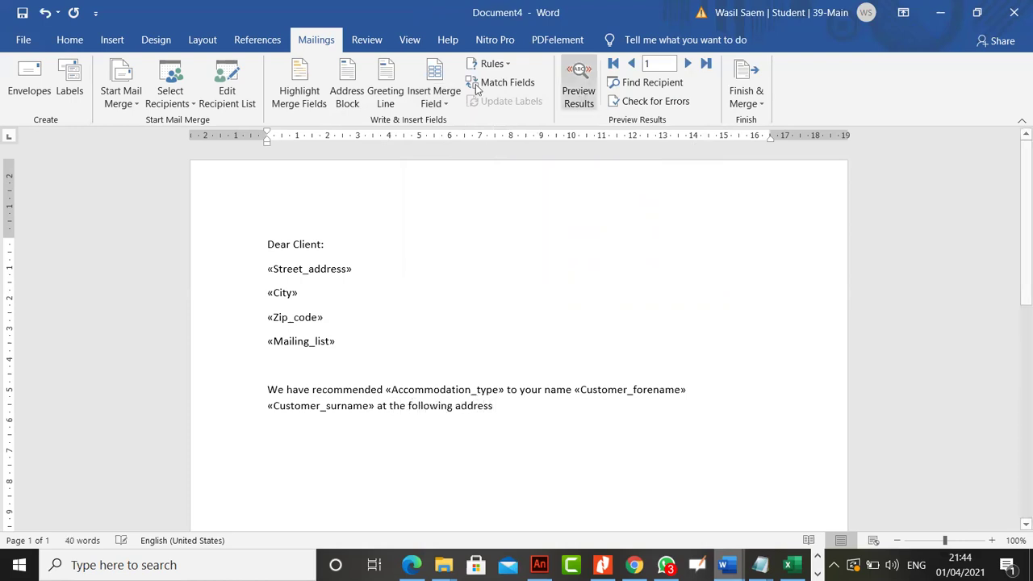
pyautogui.click(446, 102)
pyautogui.click(480, 161)
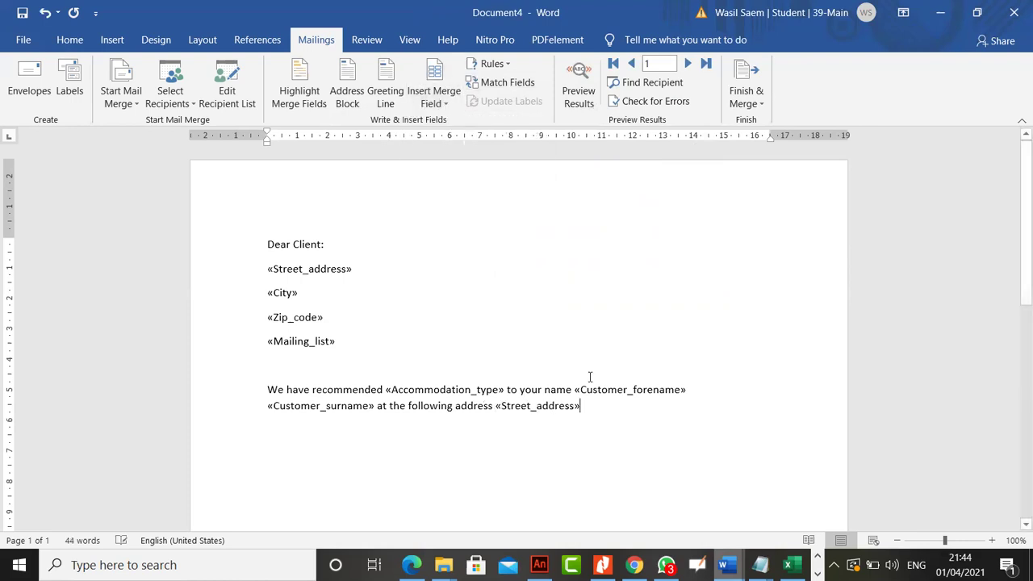
# Step: Preview the merged letter for records 1 to 16 one by one, and return to the merge field view
pyautogui.click(579, 90)
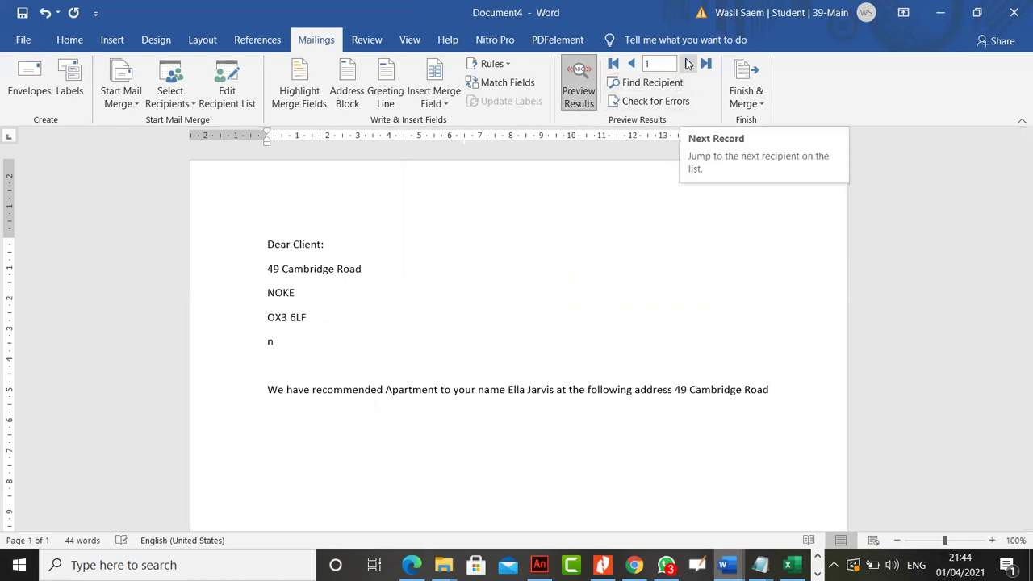
pyautogui.click(688, 63)
pyautogui.click(688, 63)
pyautogui.click(686, 63)
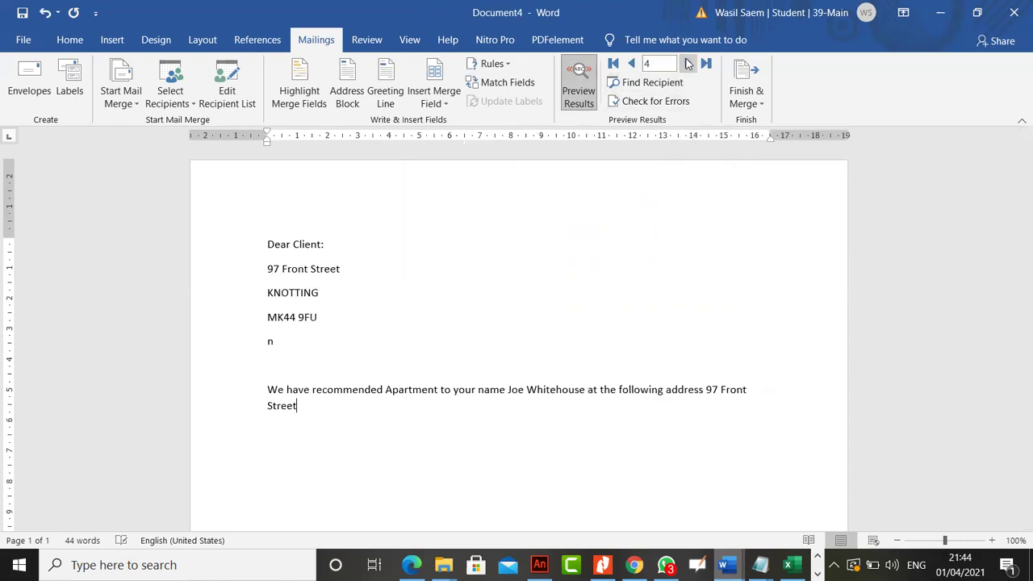
pyautogui.click(686, 63)
pyautogui.click(687, 63)
pyautogui.click(687, 63)
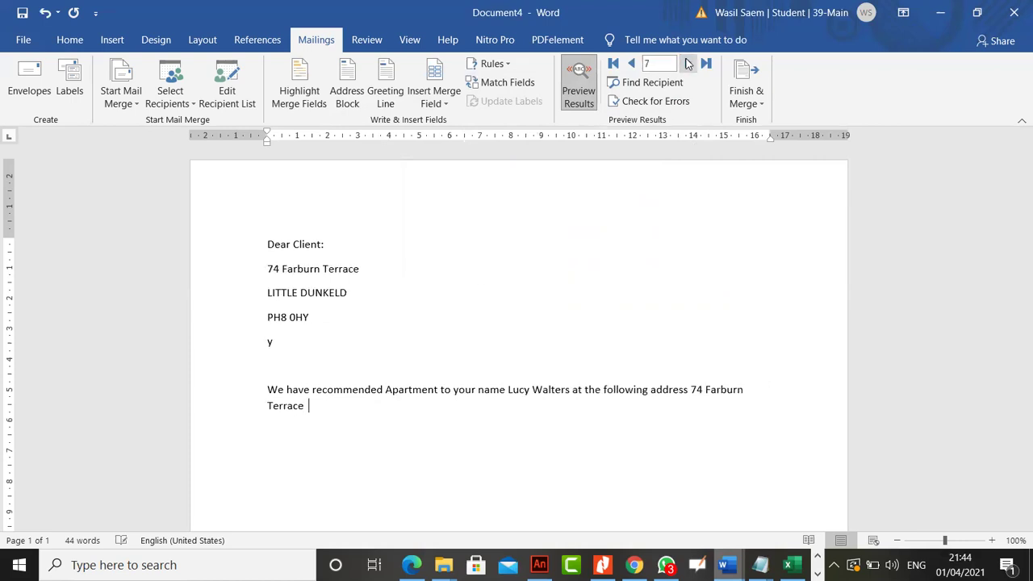
pyautogui.click(686, 63)
pyautogui.click(686, 63)
pyautogui.click(686, 62)
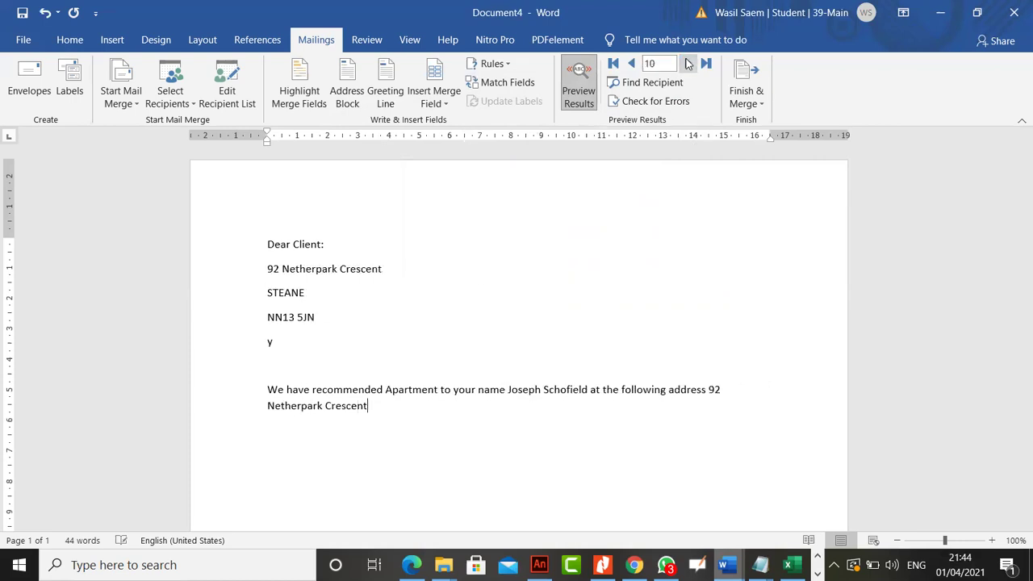
pyautogui.click(687, 63)
pyautogui.click(686, 63)
pyautogui.click(687, 63)
pyautogui.click(686, 63)
pyautogui.click(687, 63)
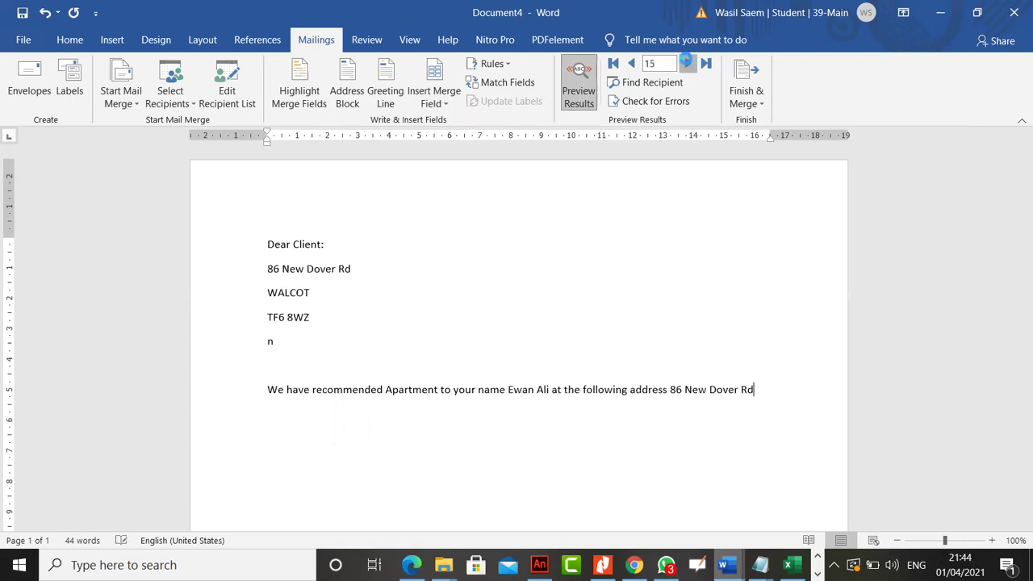
pyautogui.click(686, 63)
pyautogui.click(579, 85)
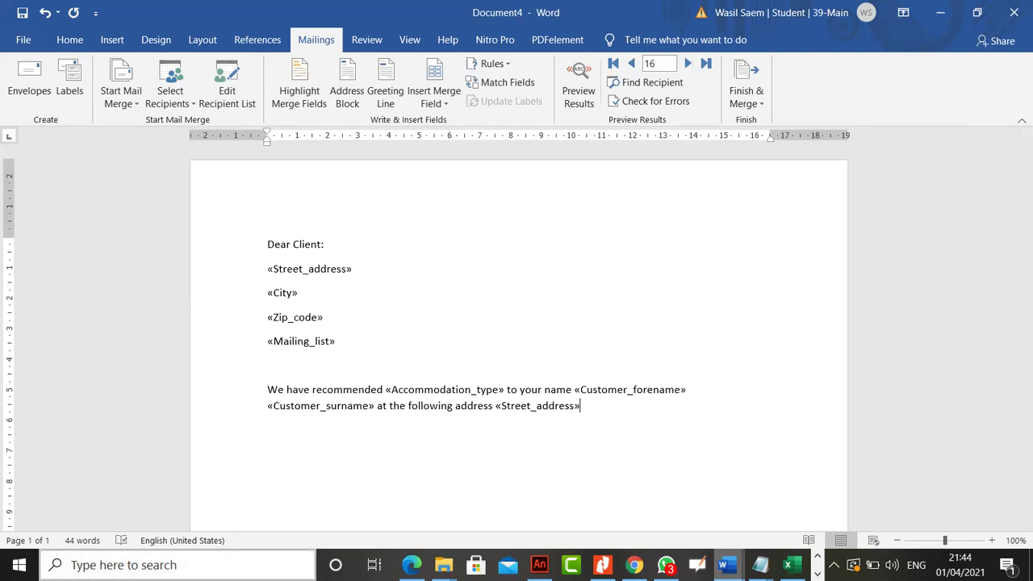
# Step: Search Windows for the On-Screen Keyboard and open it over the letter
pyautogui.click(671, 322)
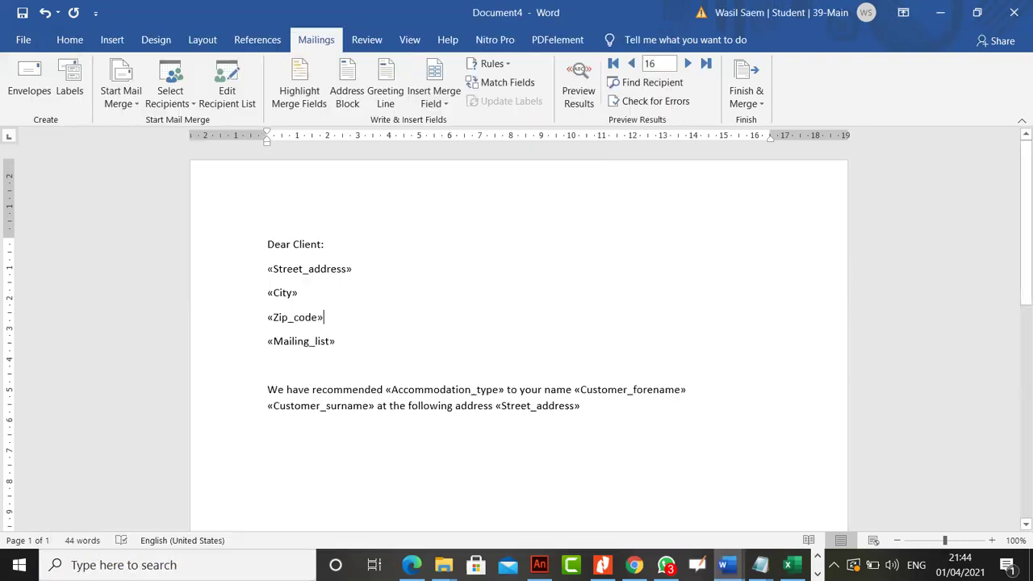
pyautogui.press('super+s')
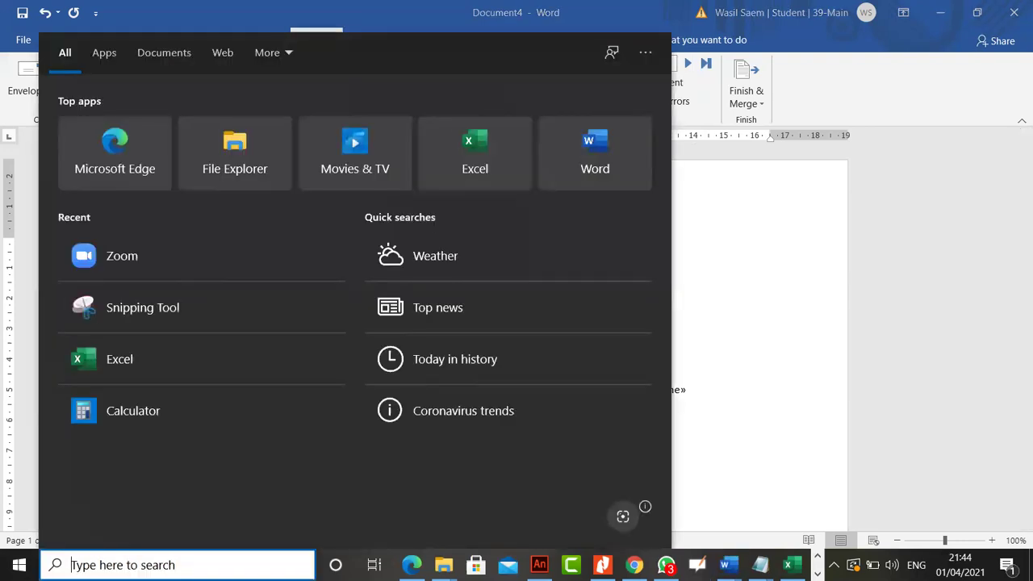
pyautogui.write('on')
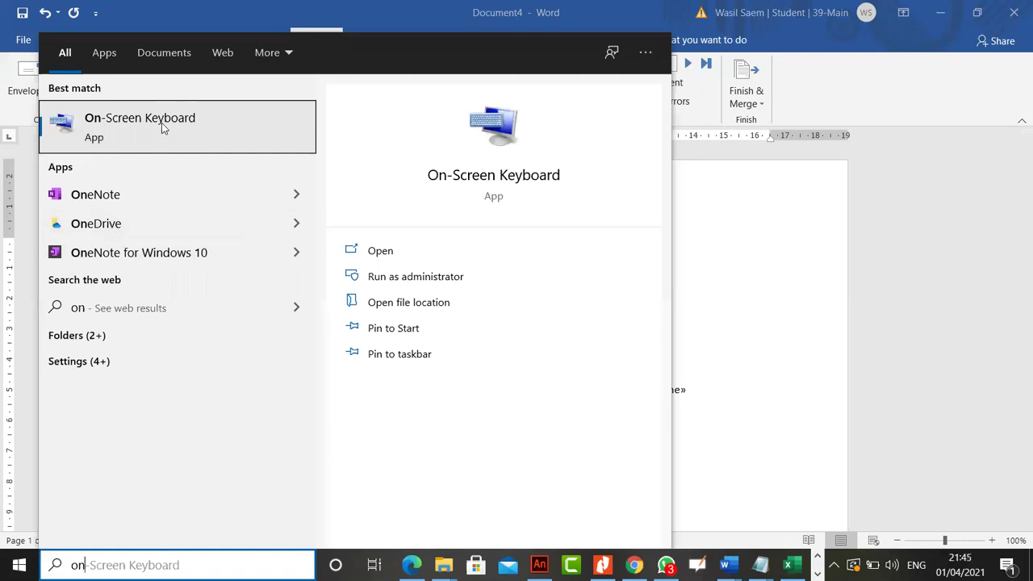
pyautogui.press('Return')
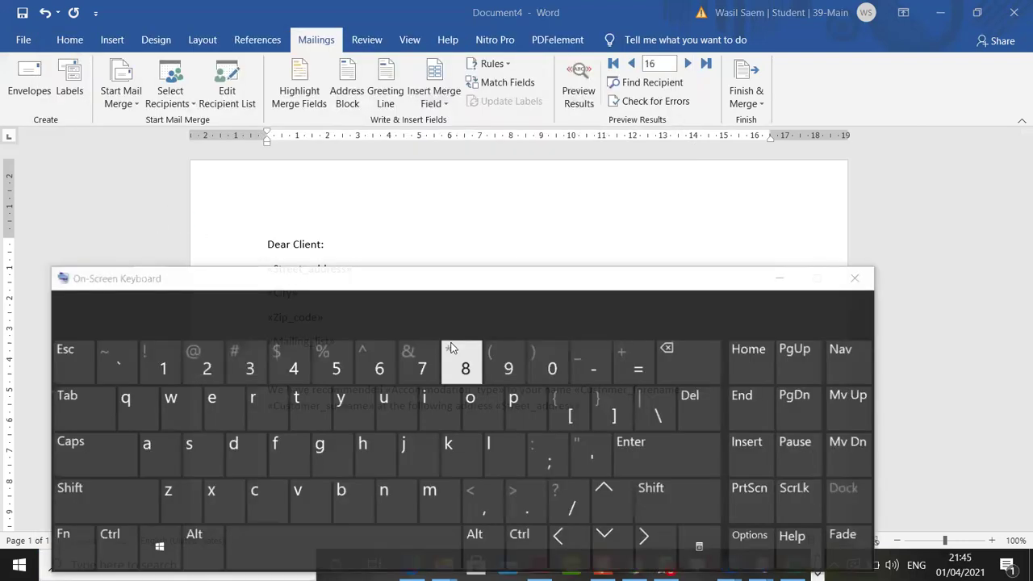
pyautogui.click(484, 537)
pyautogui.click(505, 384)
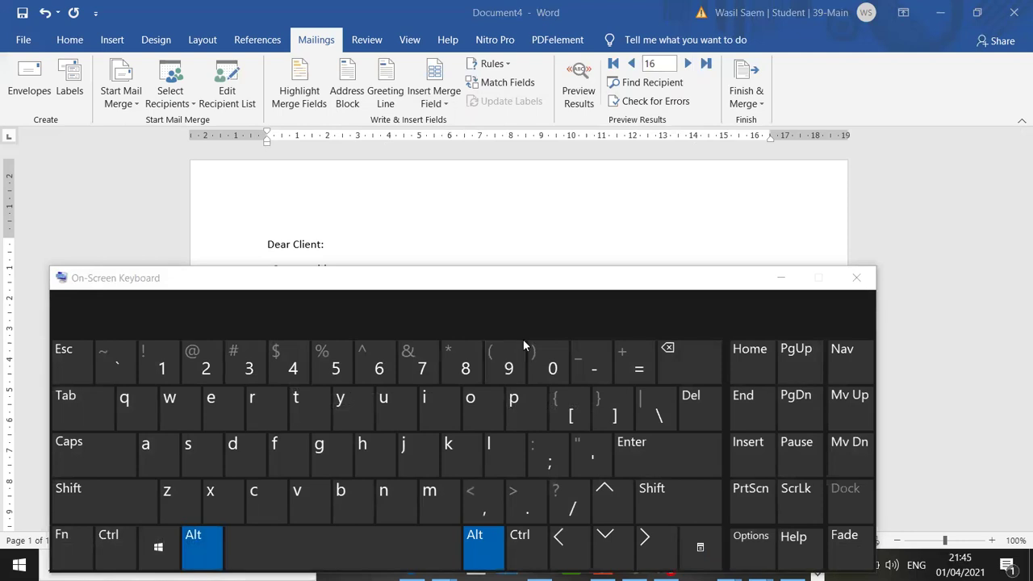
pyautogui.click(505, 284)
pyautogui.press('super+s')
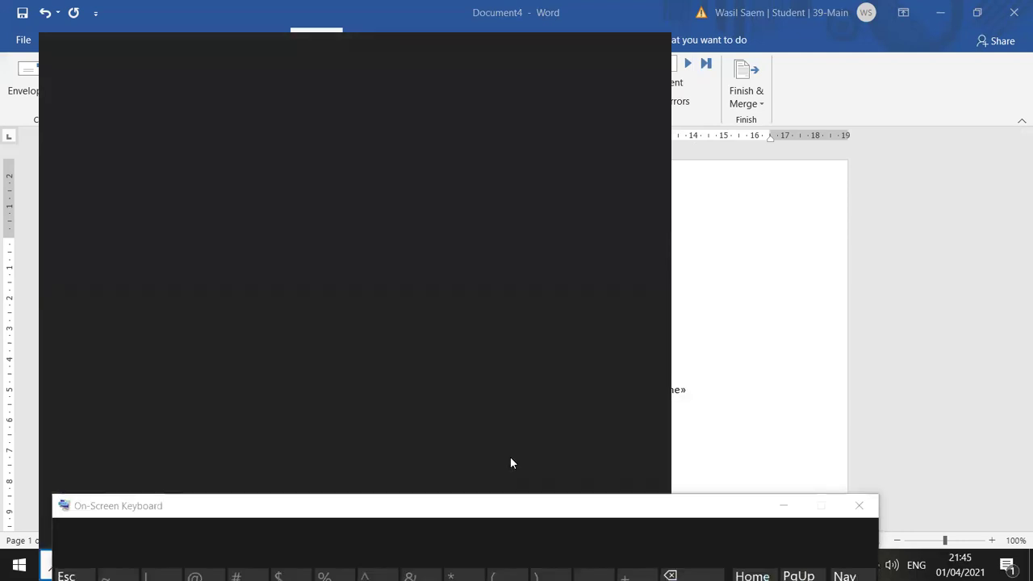
pyautogui.press('Escape')
pyautogui.click(533, 513)
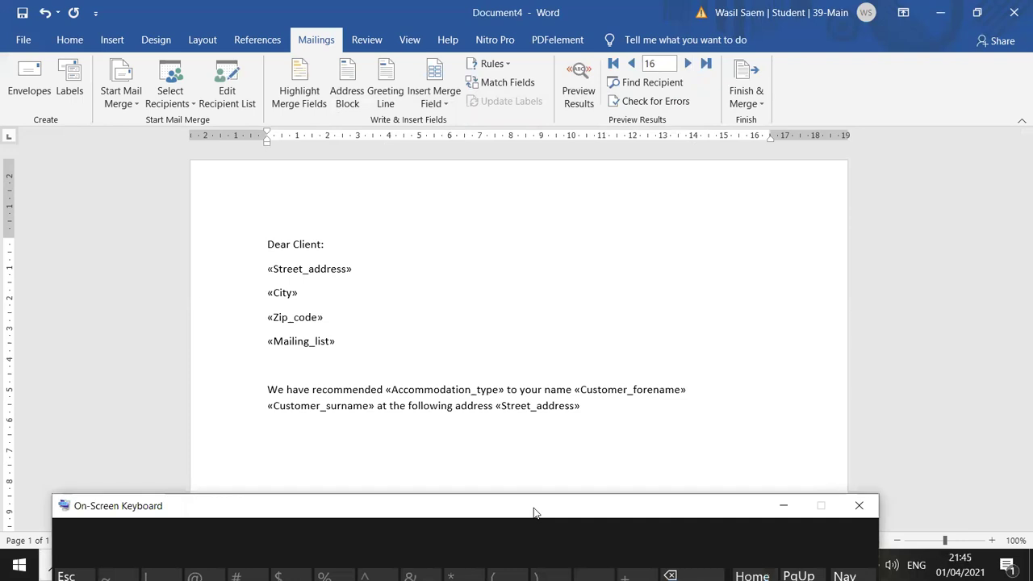
pyautogui.moveTo(534, 513); pyautogui.dragTo(1019, 165)
pyautogui.click(973, 421)
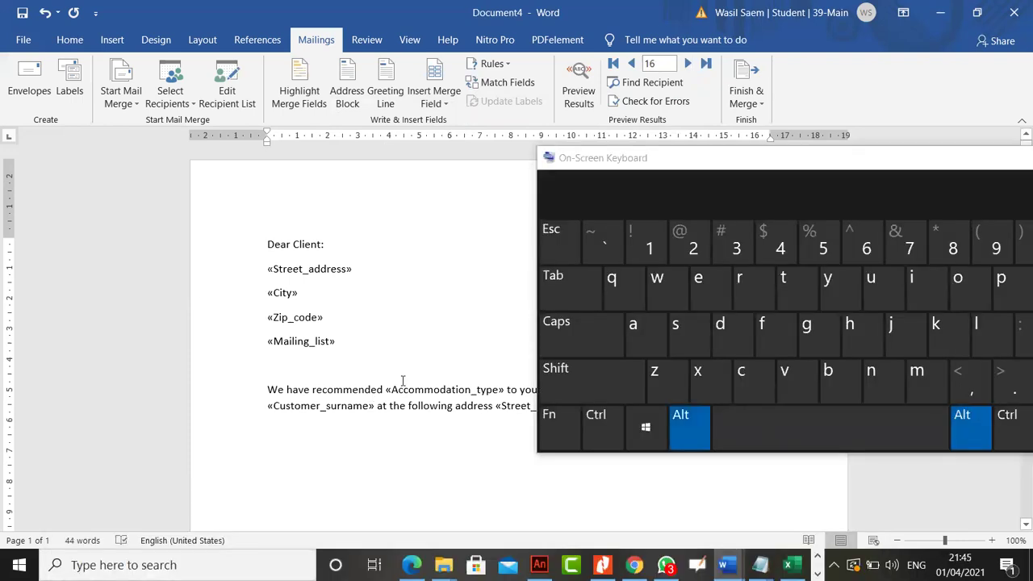
pyautogui.click(646, 426)
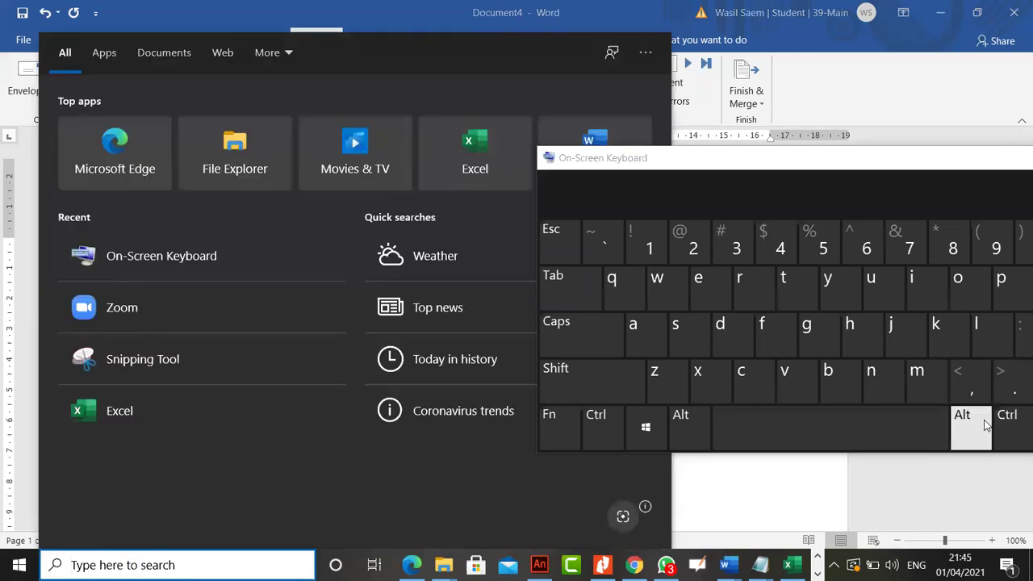
pyautogui.click(972, 421)
pyautogui.click(754, 491)
pyautogui.press('super')
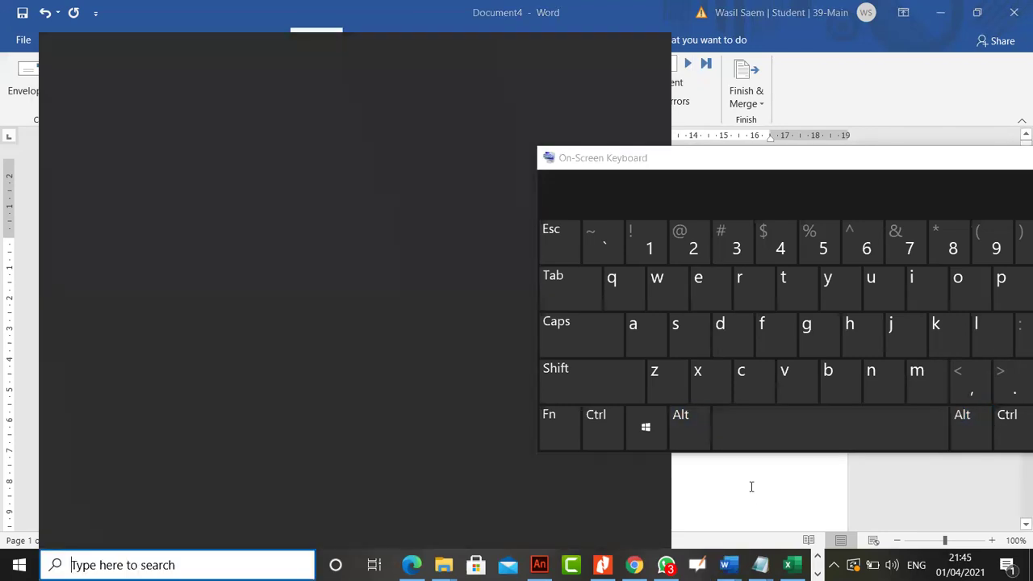
pyautogui.click(973, 420)
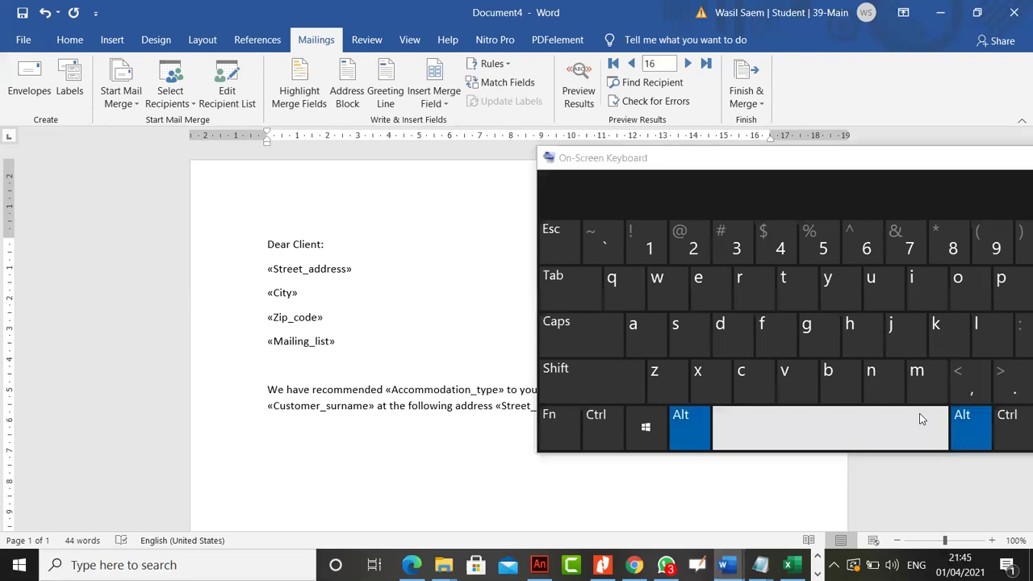
pyautogui.click(811, 416)
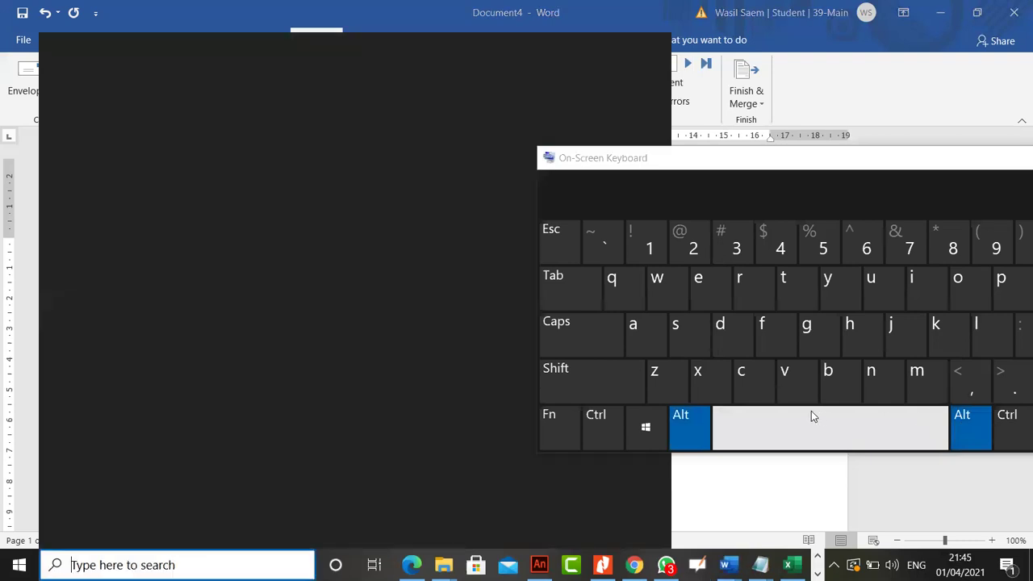
pyautogui.click(773, 487)
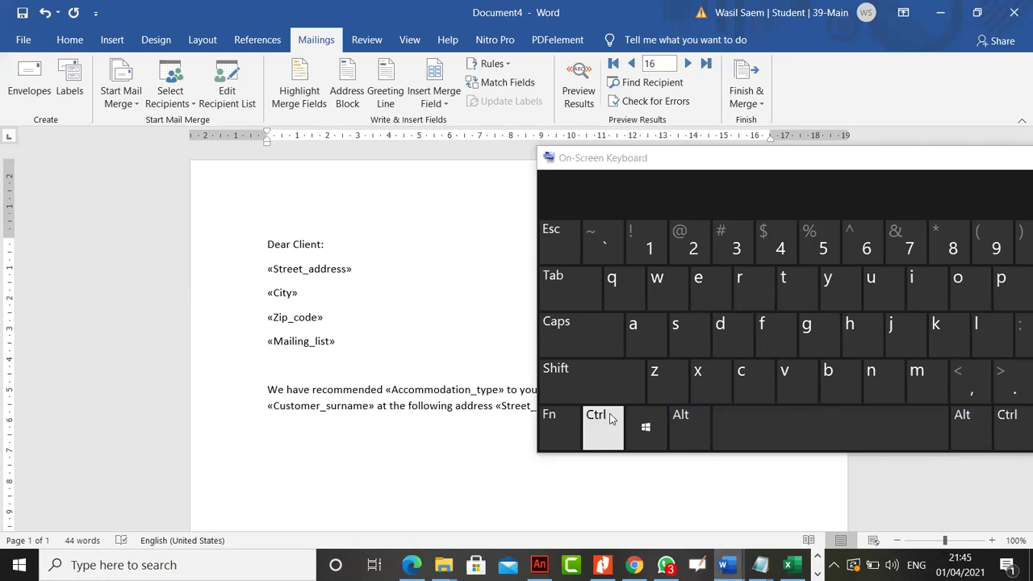
pyautogui.moveTo(860, 168); pyautogui.dragTo(563, 225)
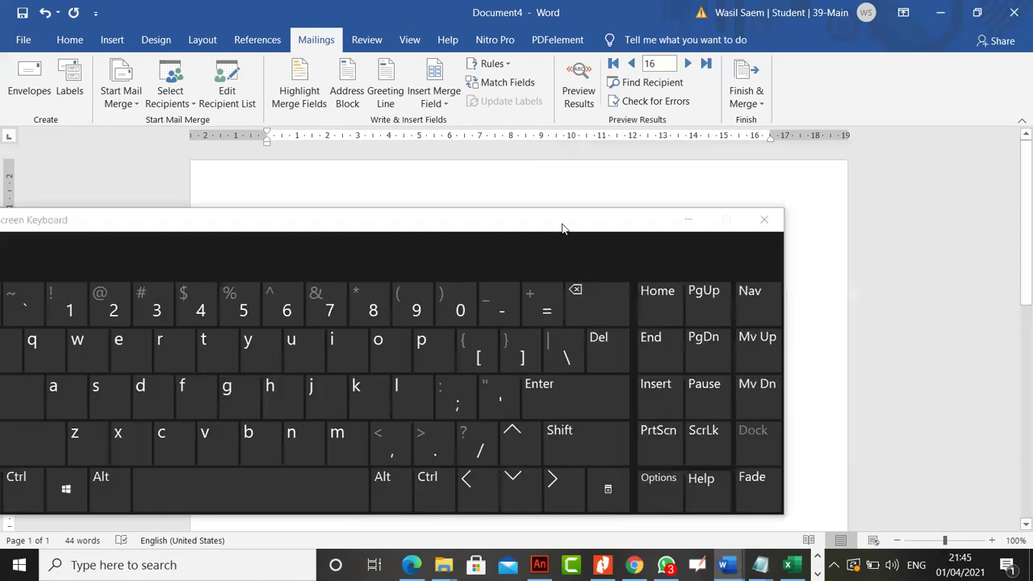
pyautogui.click(702, 221)
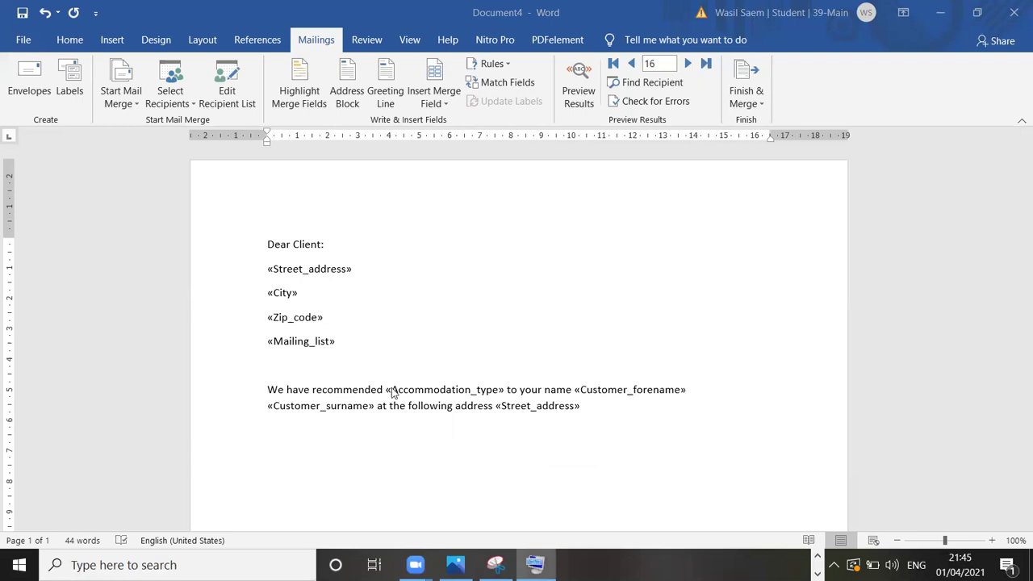
# Step: Bring the On-Screen Keyboard back and switch the letter's merge fields to display their MERGEFIELD codes
pyautogui.click(363, 321)
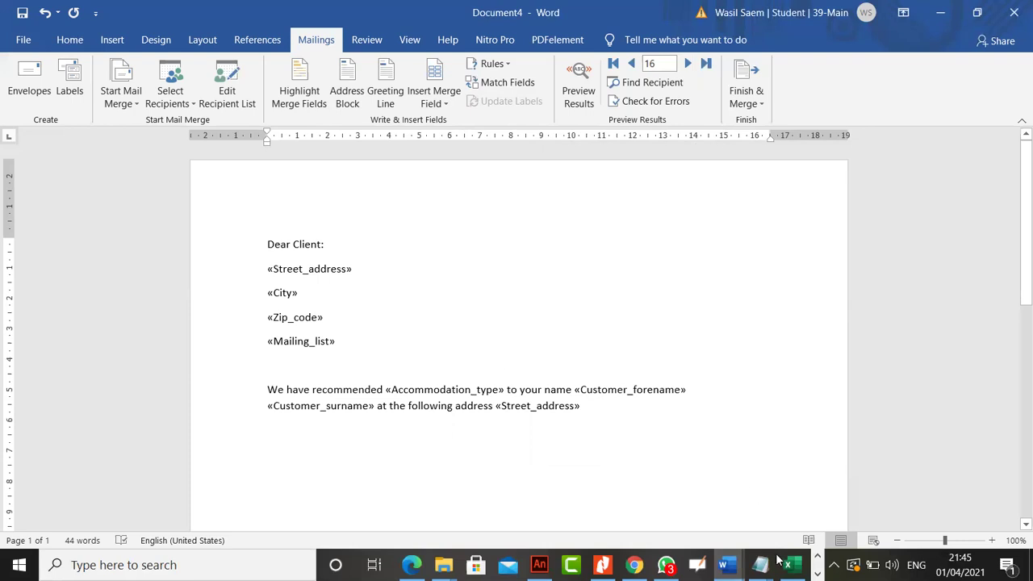
pyautogui.moveTo(797, 557)
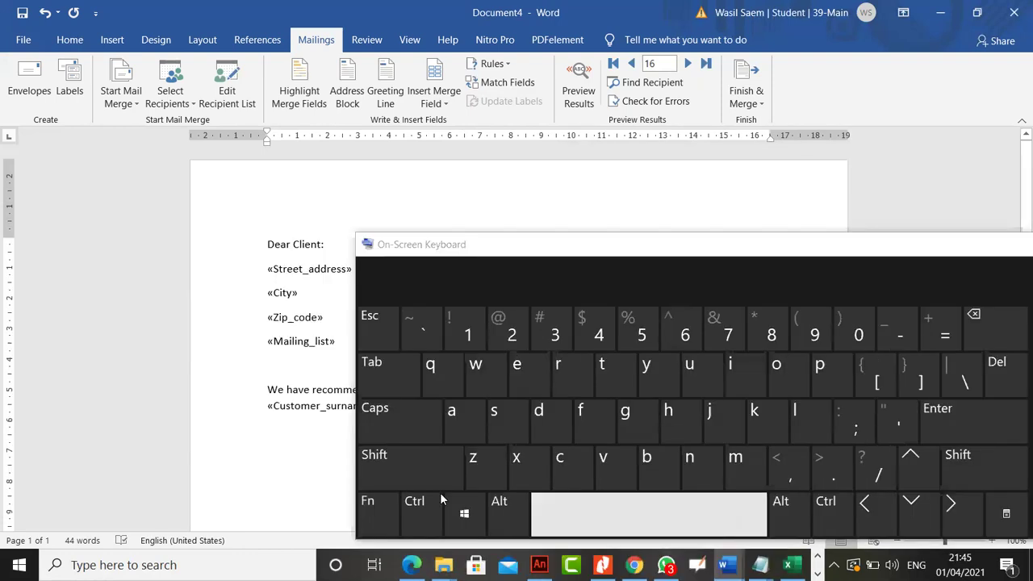
pyautogui.click(237, 482)
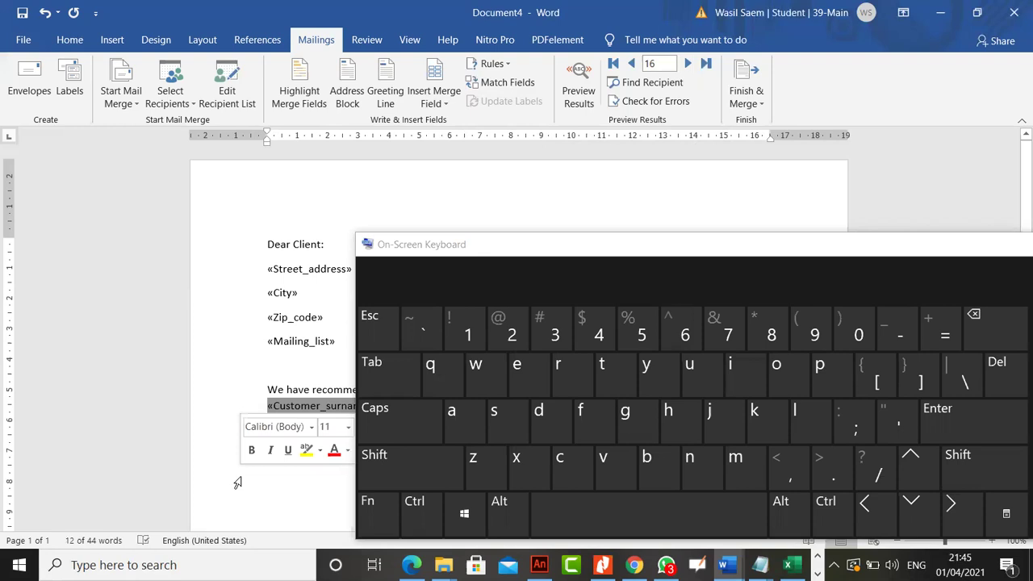
pyautogui.click(782, 509)
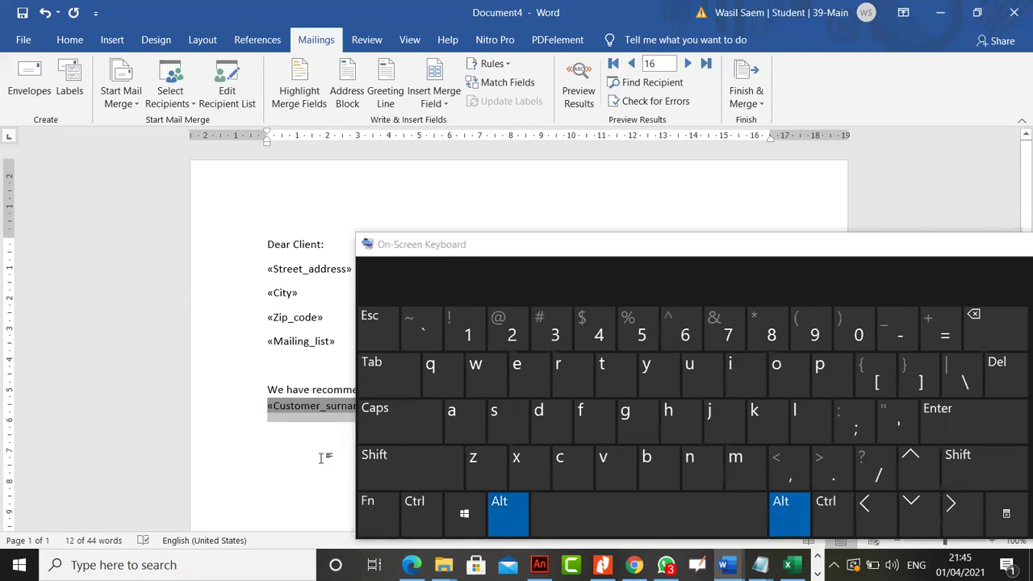
pyautogui.hotkey('alt', 'F9')
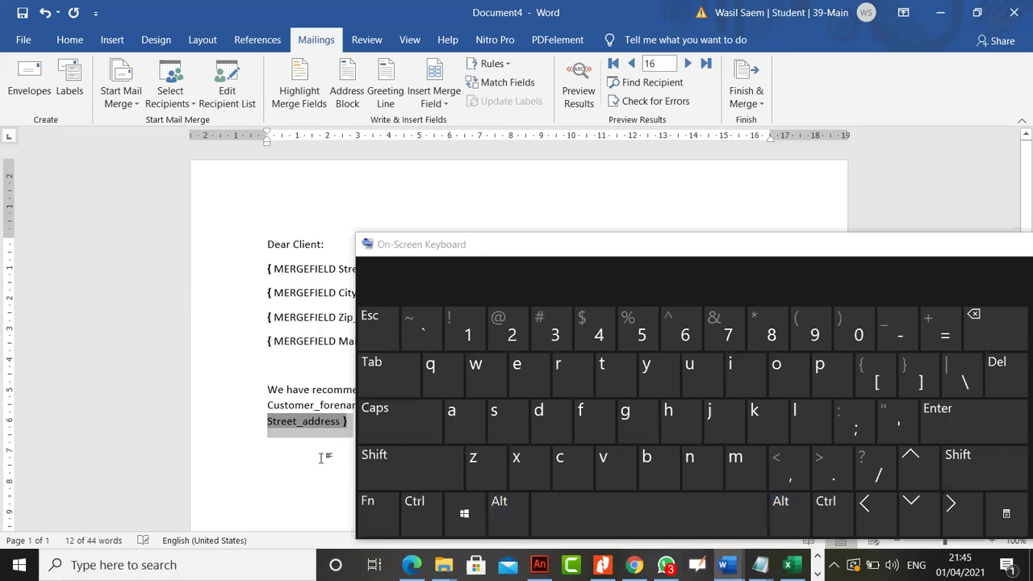
pyautogui.click(968, 260)
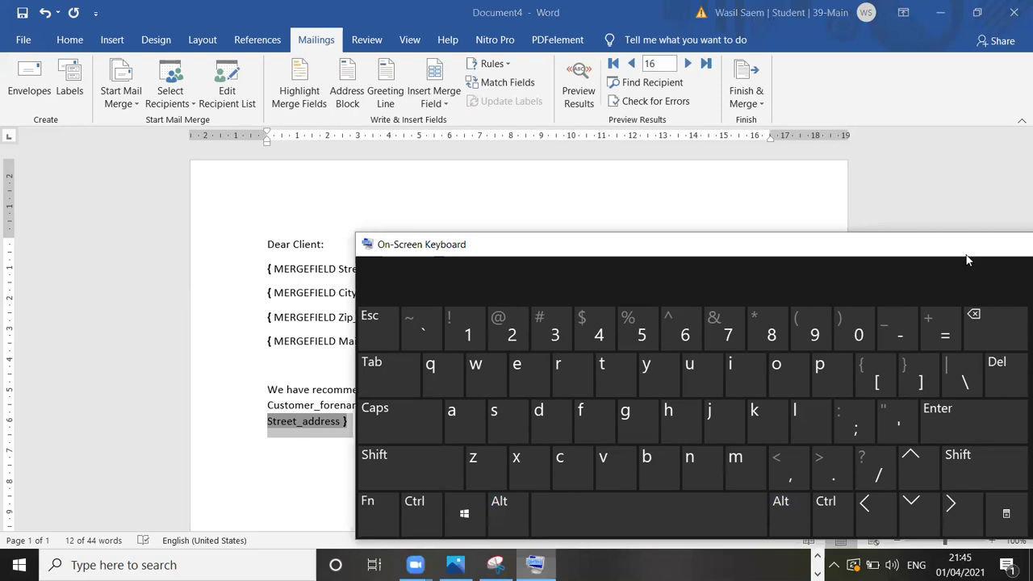
# Step: Move the On-Screen Keyboard below the letter text to uncover all the MERGEFIELD codes
pyautogui.moveTo(968, 259); pyautogui.dragTo(801, 523)
pyautogui.click(407, 343)
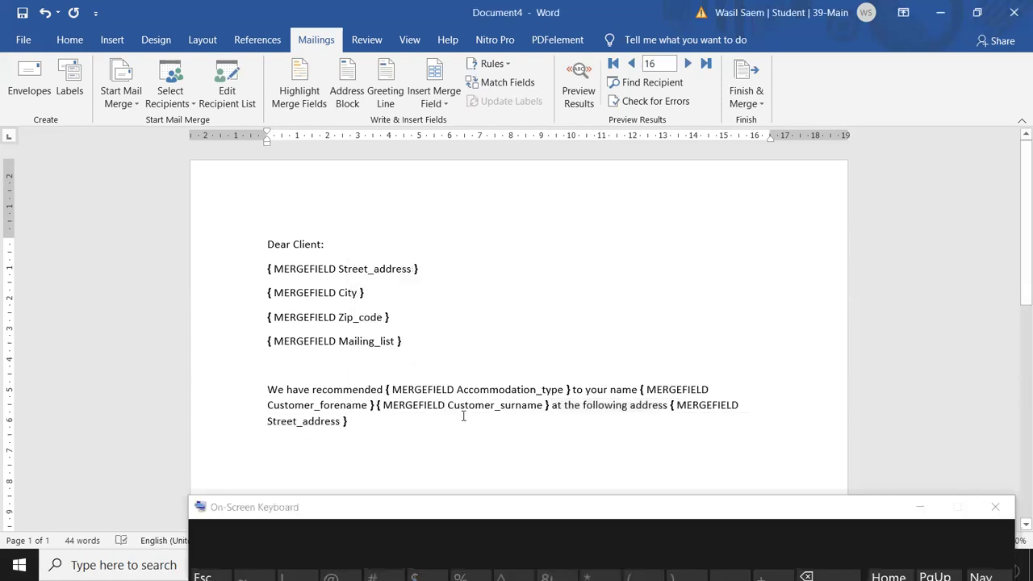
pyautogui.click(479, 512)
pyautogui.moveTo(479, 512); pyautogui.dragTo(490, 512)
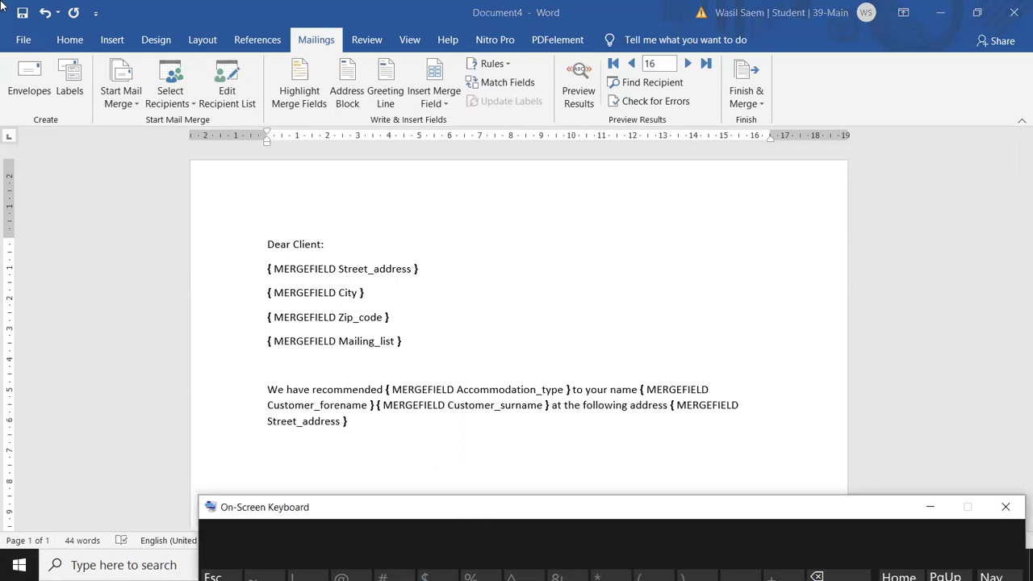
# Step: Check the letter's print preview and the advanced option "Print field codes instead of their values", and close the Word options
pyautogui.click(21, 41)
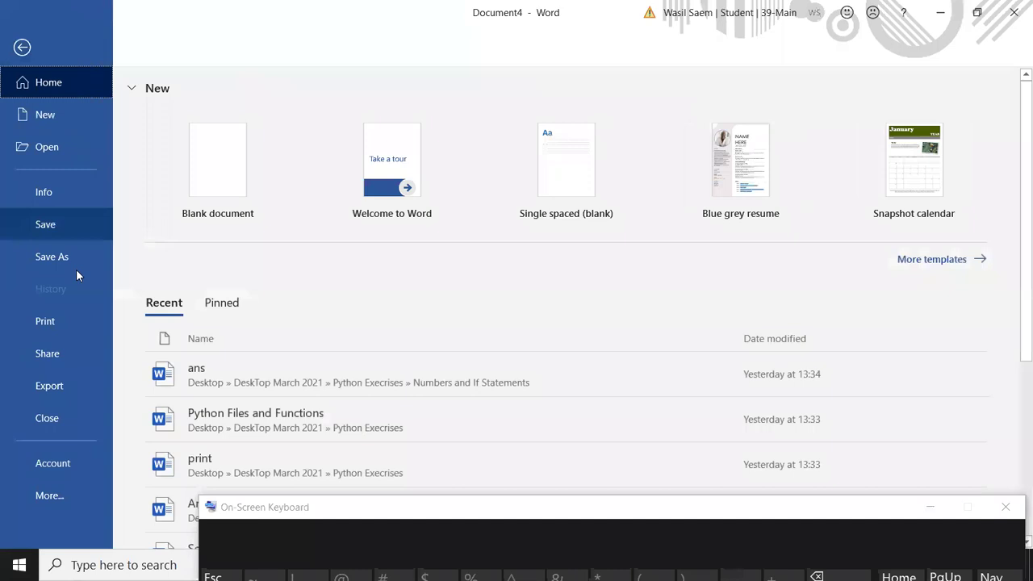
pyautogui.click(76, 327)
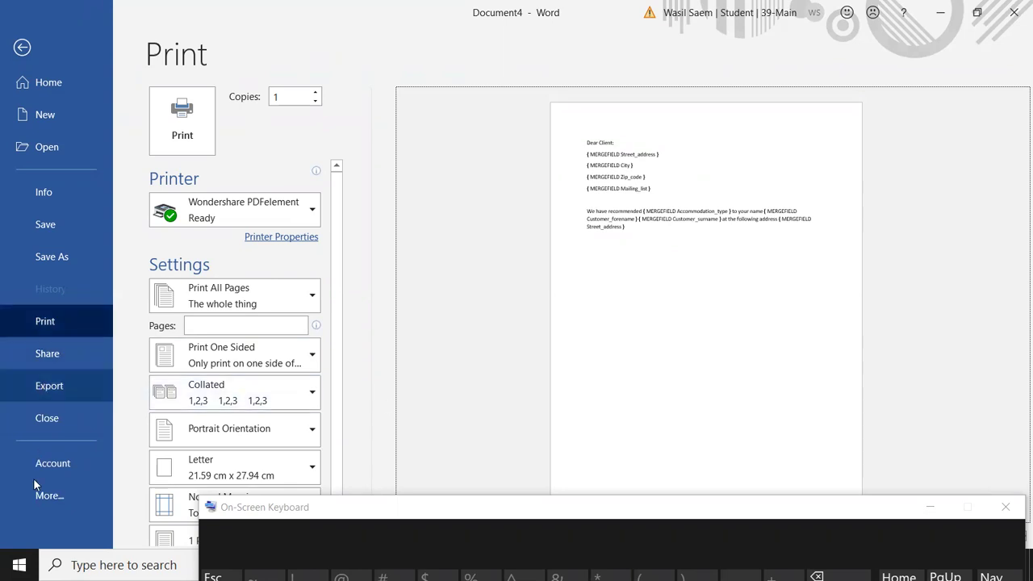
pyautogui.click(53, 498)
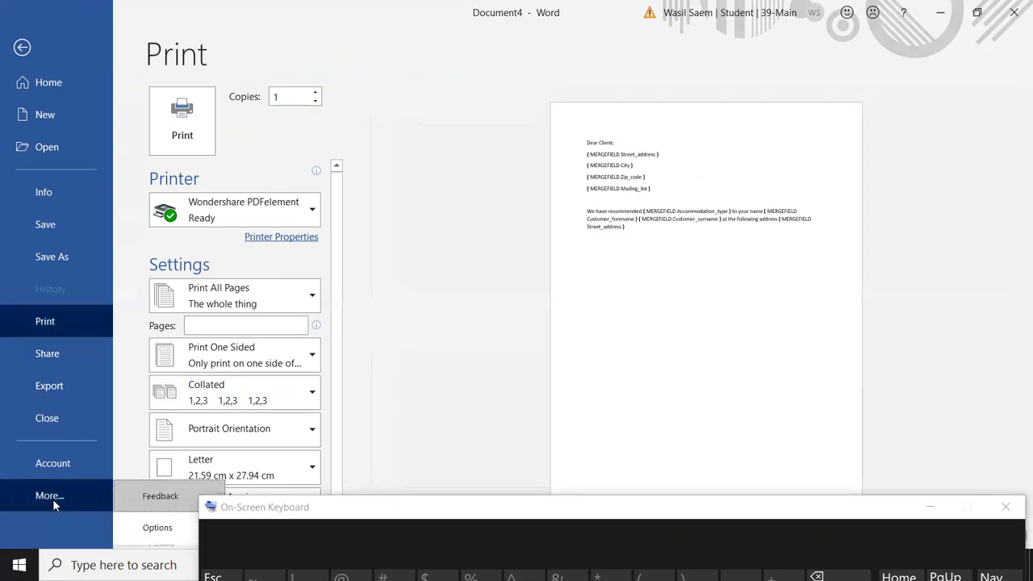
pyautogui.click(157, 528)
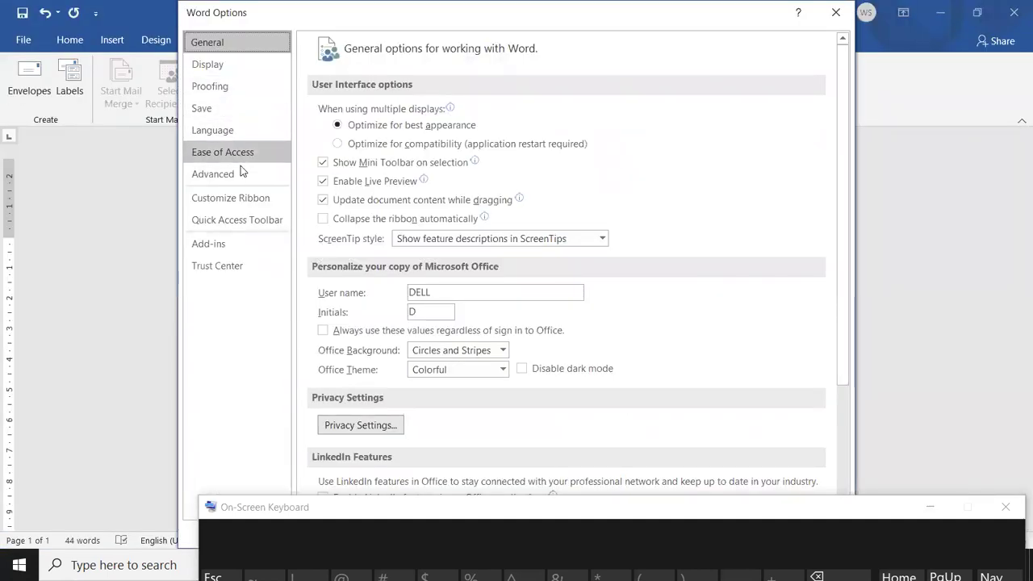
pyautogui.click(212, 174)
pyautogui.moveTo(847, 113); pyautogui.dragTo(846, 355)
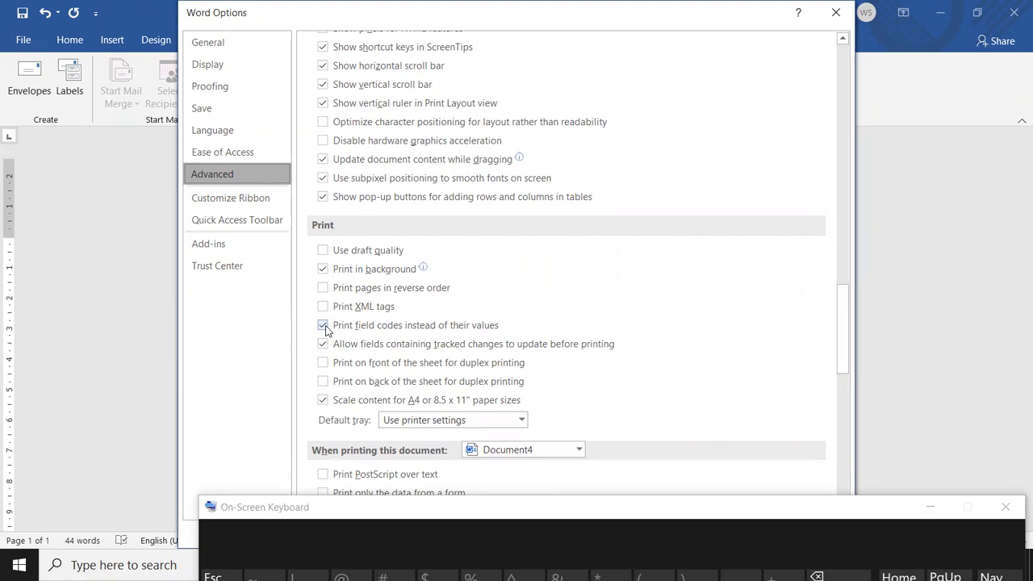
pyautogui.click(836, 14)
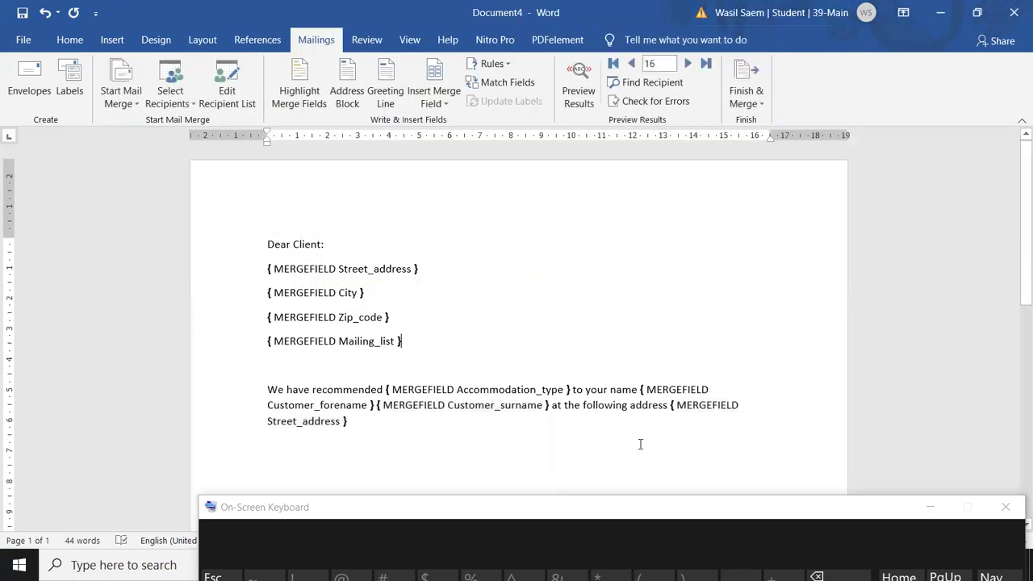
# Step: Toggle the letter's merge field codes off, on and off again with the On-Screen Keyboard in view, and close the keyboard
pyautogui.moveTo(576, 507); pyautogui.dragTo(829, 188)
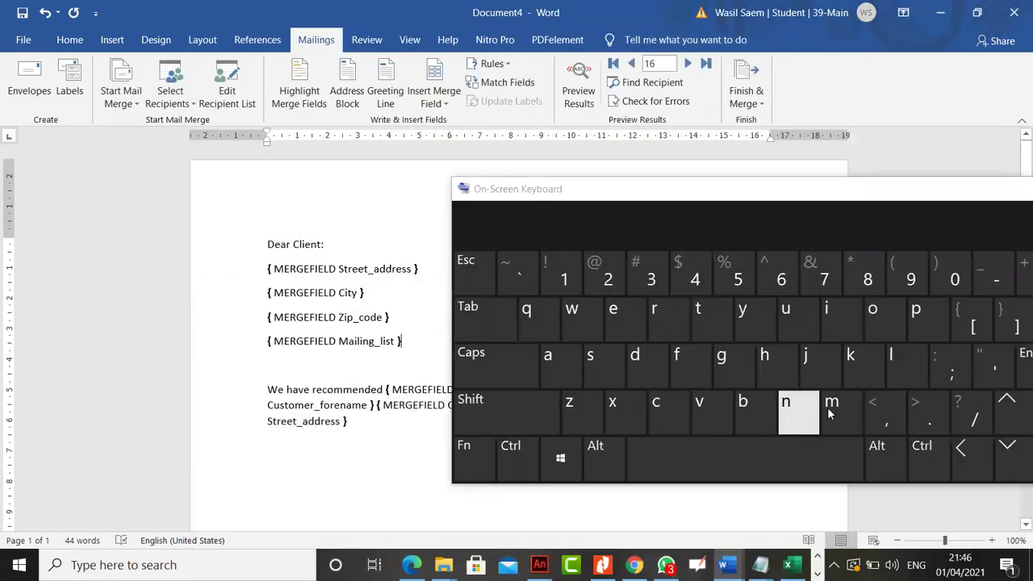
pyautogui.click(876, 449)
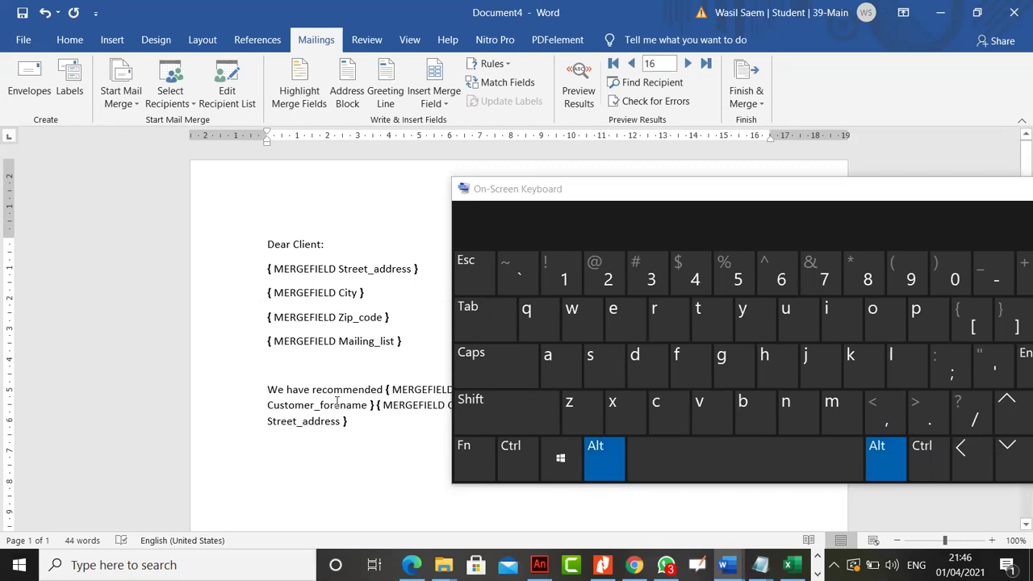
pyautogui.hotkey('alt', 'F9')
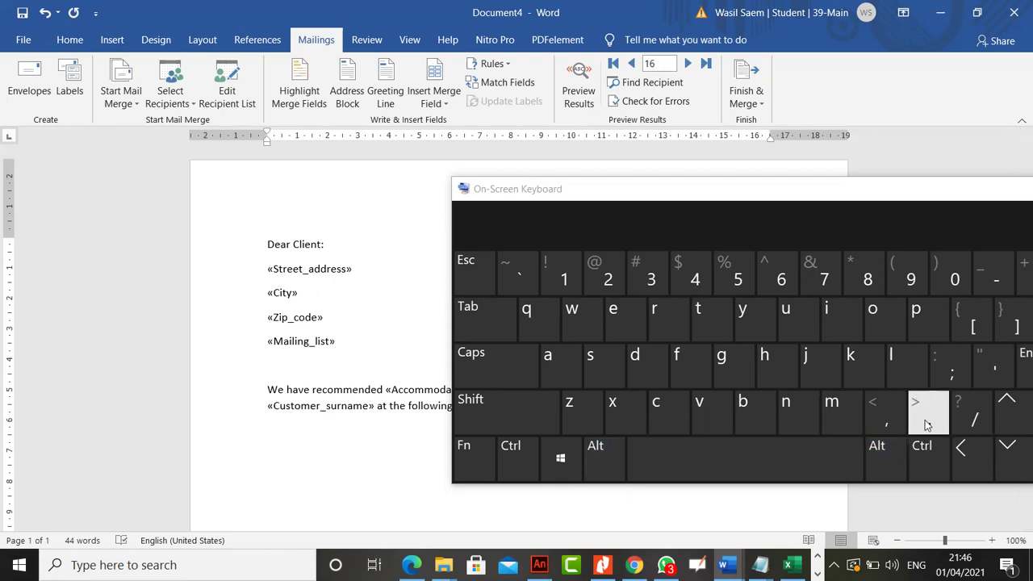
pyautogui.click(885, 452)
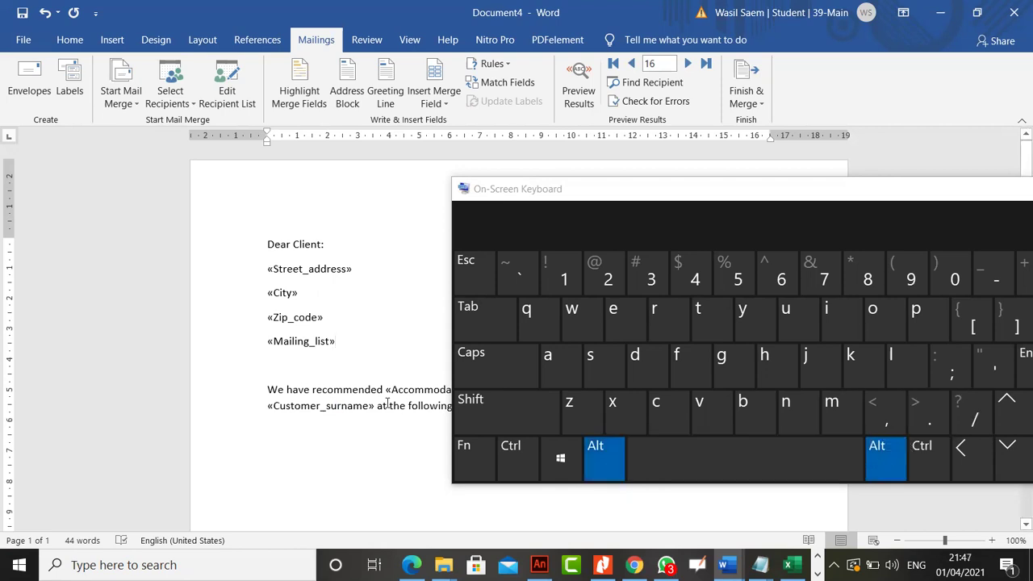
pyautogui.hotkey('alt', 'F9')
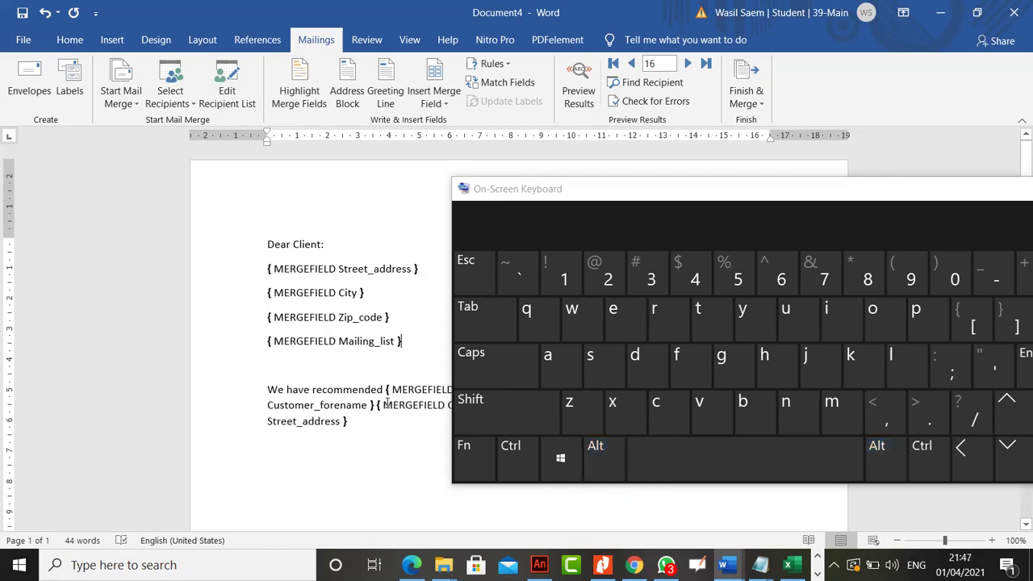
pyautogui.click(885, 452)
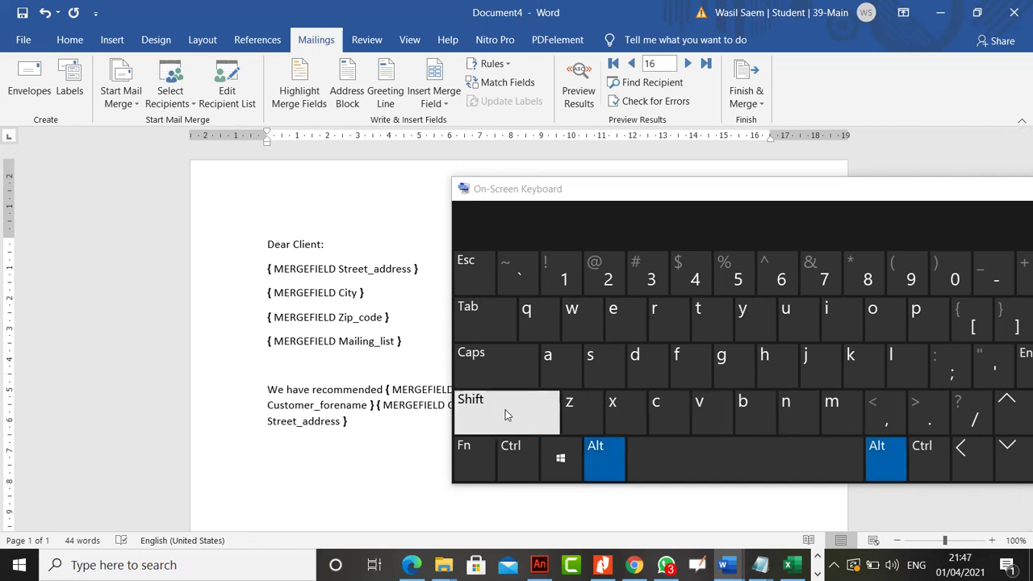
pyautogui.hotkey('alt', 'F9')
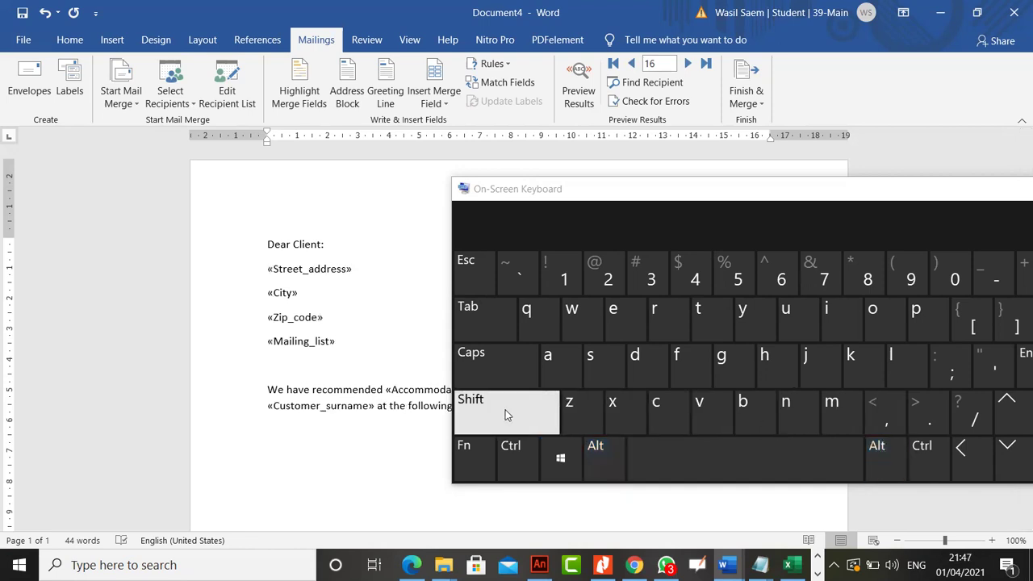
pyautogui.moveTo(988, 187); pyautogui.dragTo(625, 287)
pyautogui.click(821, 289)
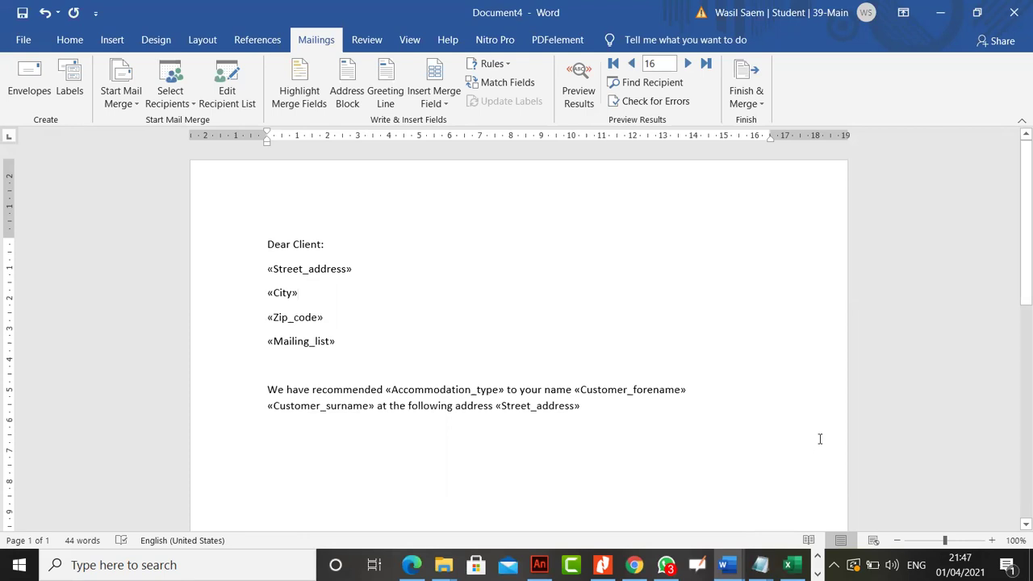
# Step: Insert a Fill-in rule on a new line below Mailing_list with prompt "Enter the Venue", default text "AWT" and Ask once enabled
pyautogui.click(509, 63)
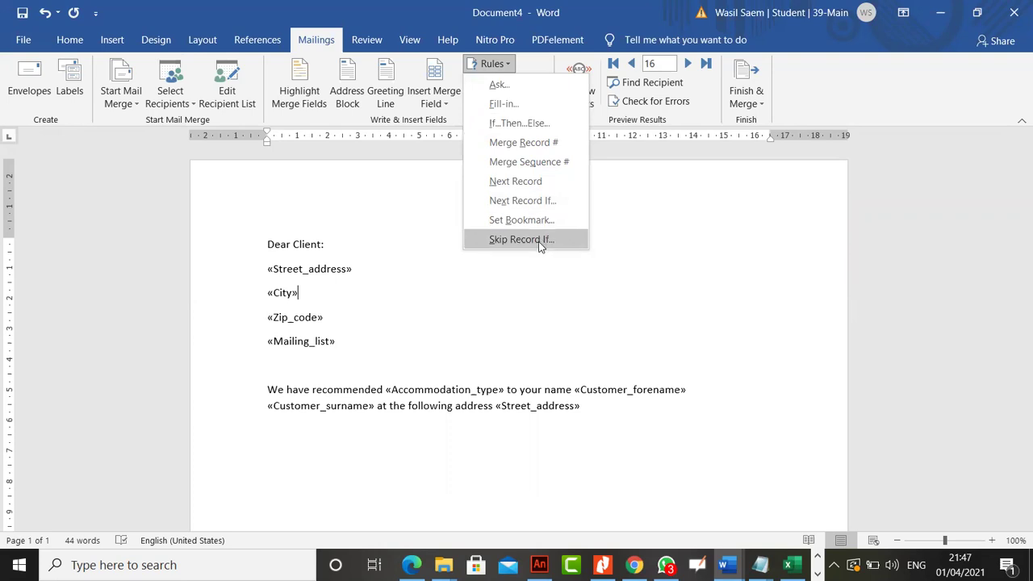
pyautogui.click(645, 209)
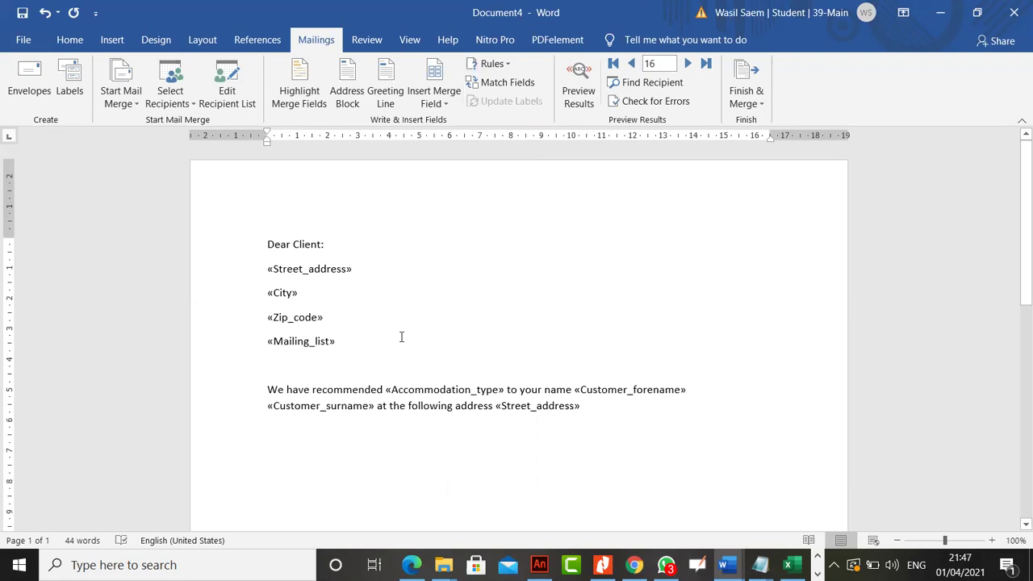
pyautogui.press('Return')
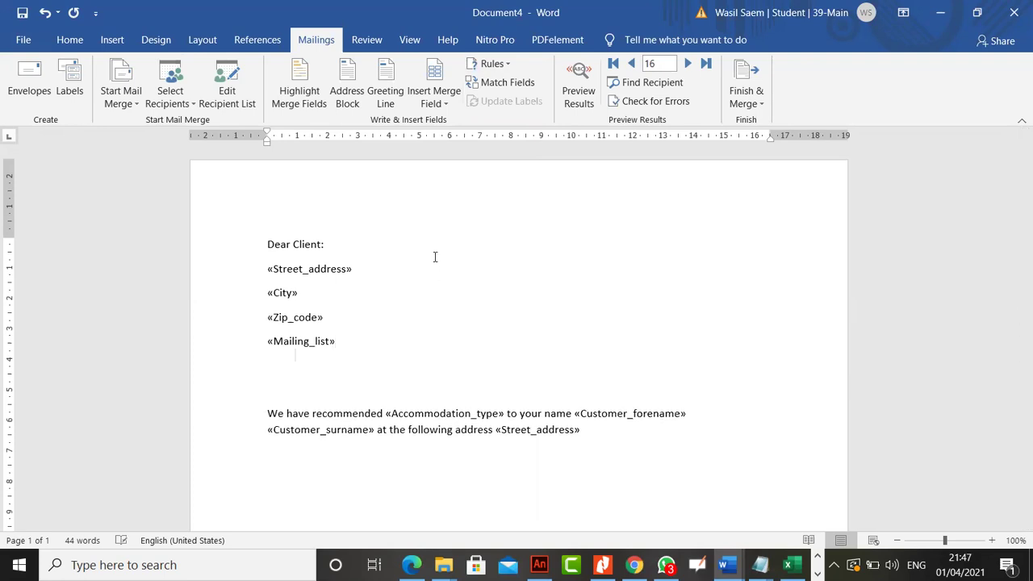
pyautogui.click(494, 64)
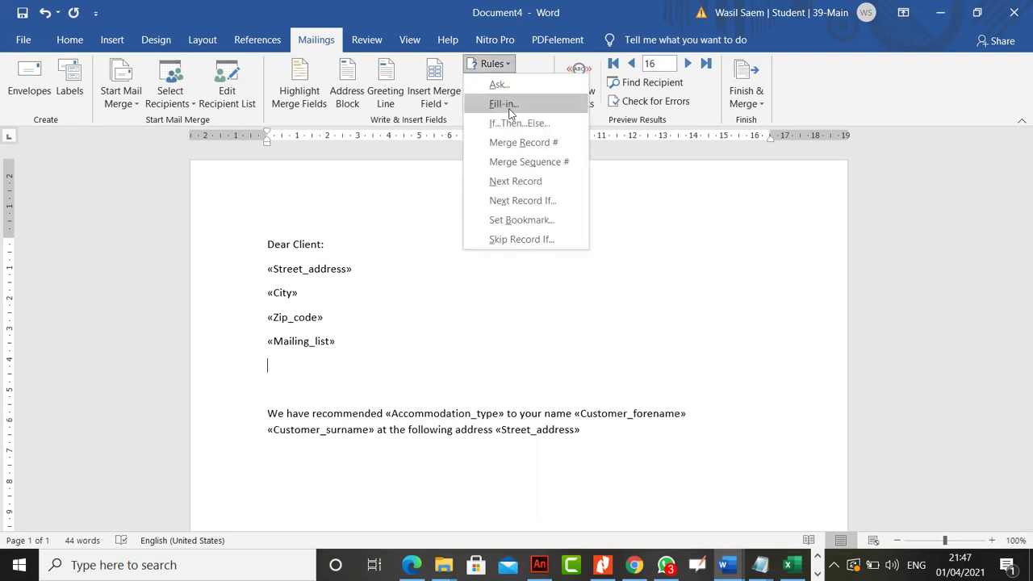
pyautogui.click(508, 110)
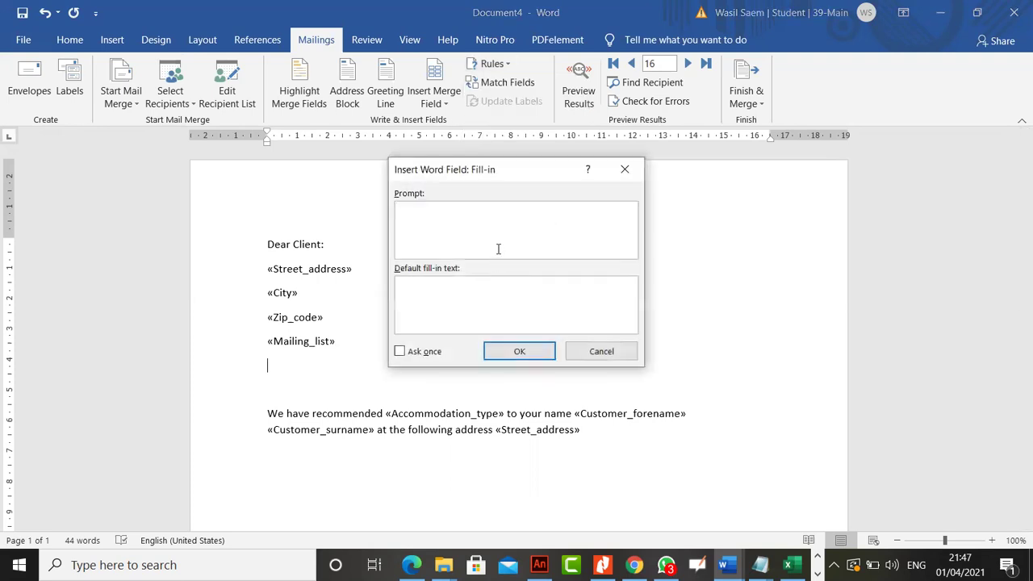
pyautogui.write('Enter the Venue')
pyautogui.press('Tab')
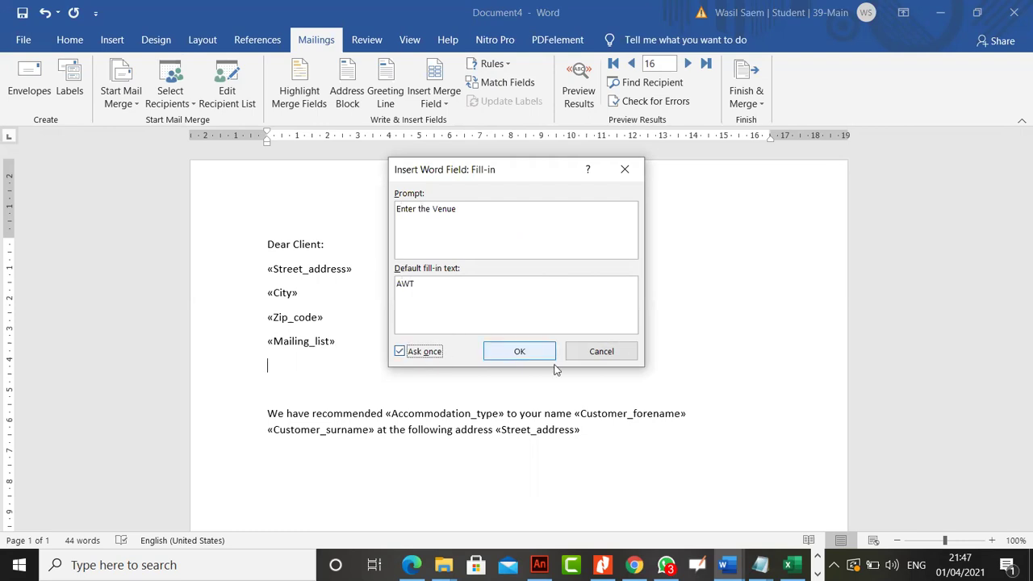
pyautogui.click(523, 354)
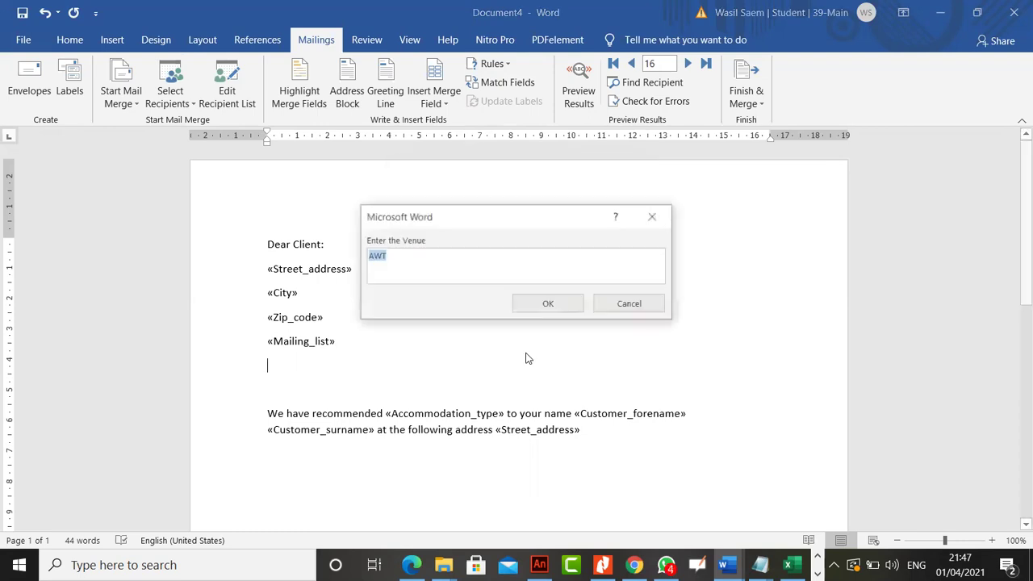
pyautogui.click(549, 304)
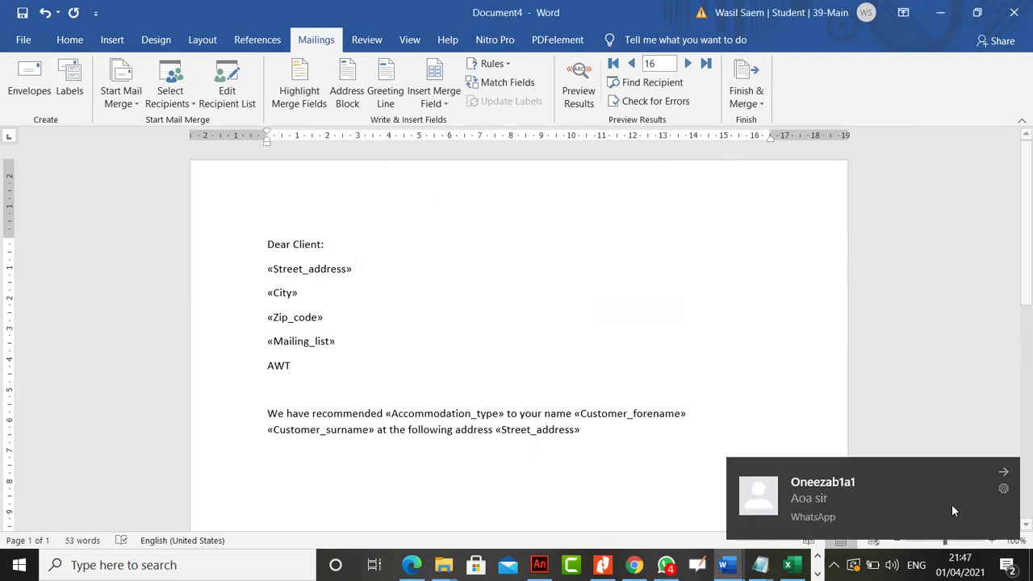
pyautogui.click(1004, 476)
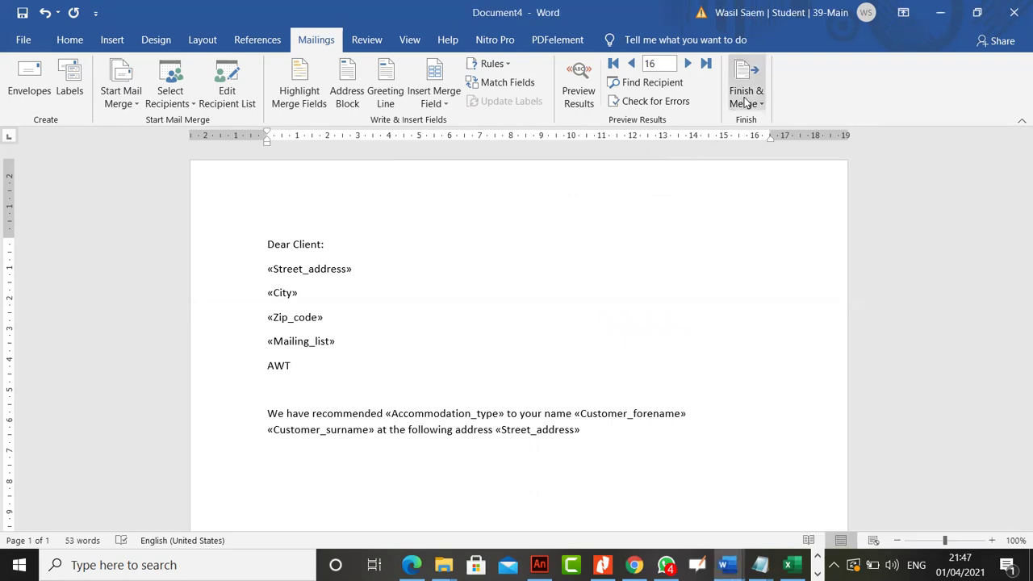
# Step: Merge the records into a new document with the venue AWT, and close the merged document without saving
pyautogui.click(746, 102)
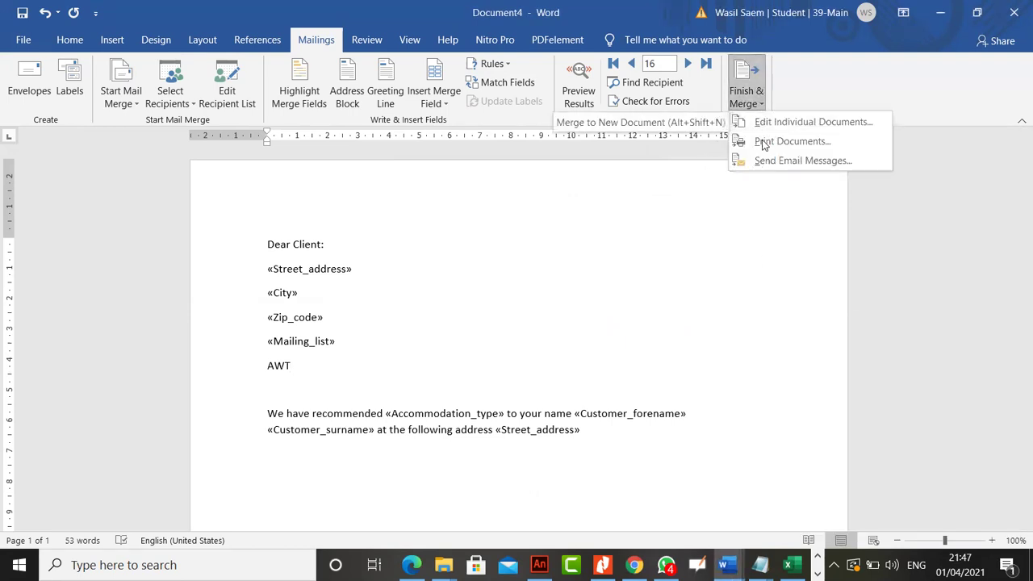
pyautogui.click(799, 123)
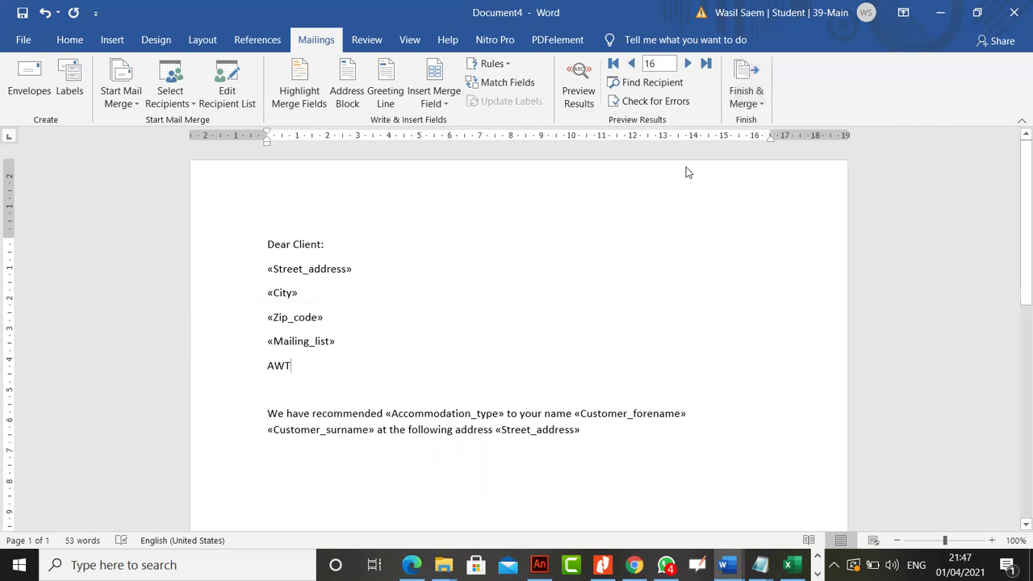
pyautogui.click(498, 314)
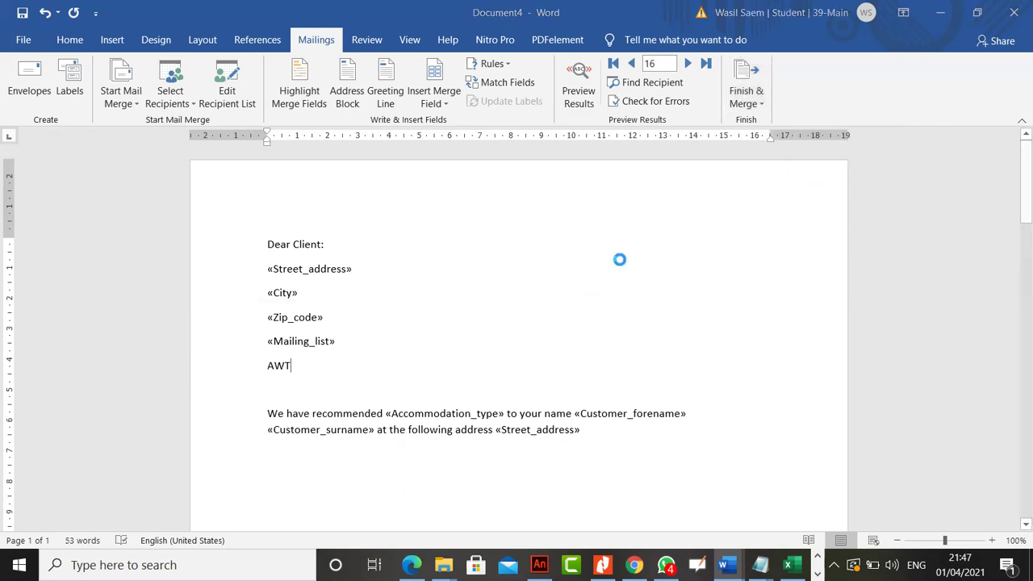
pyautogui.click(540, 305)
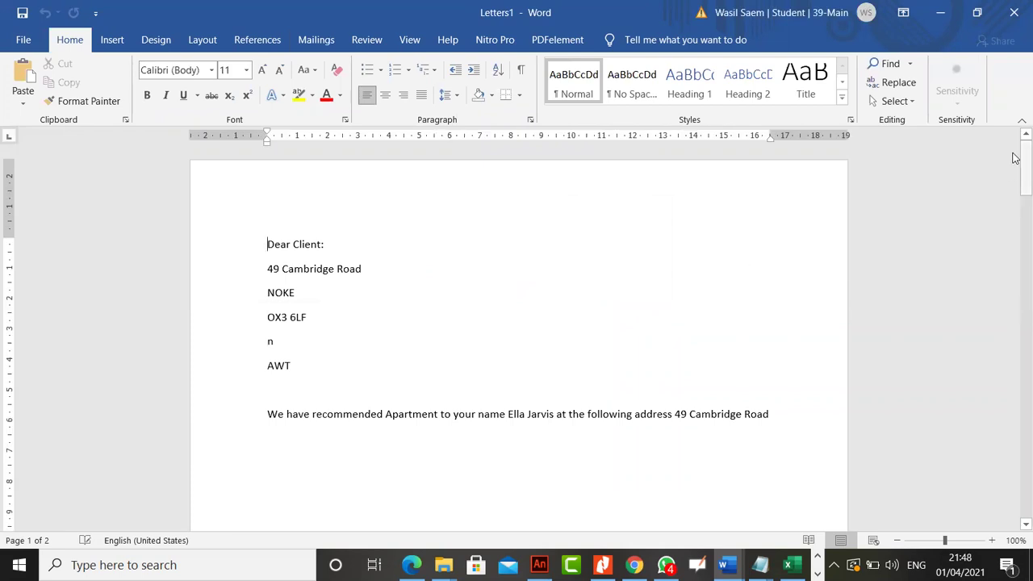
pyautogui.click(1014, 12)
pyautogui.click(521, 317)
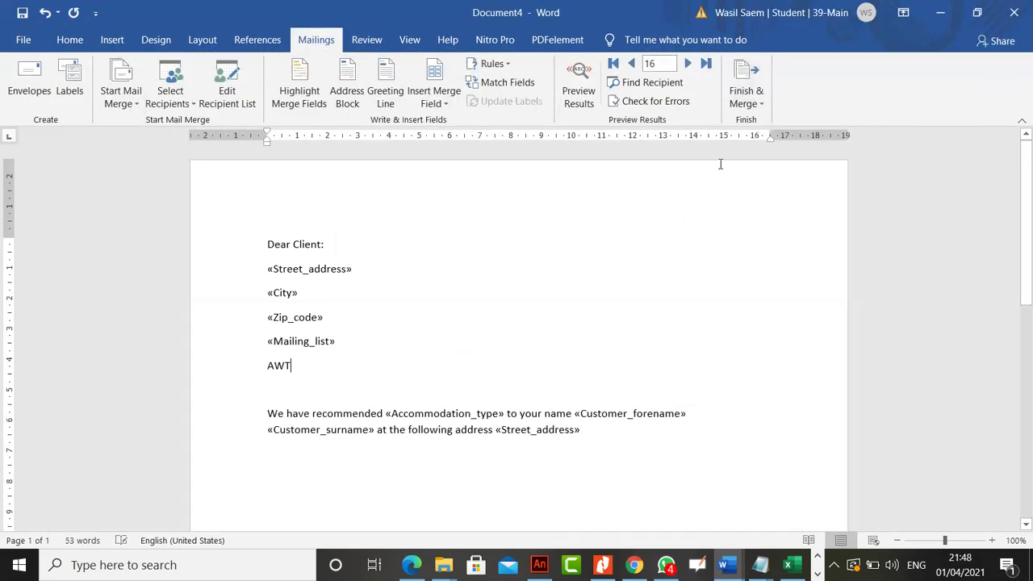
# Step: Merge all records into a new document of individual letters, accept AWT as the venue, and look over the first letter
pyautogui.click(747, 102)
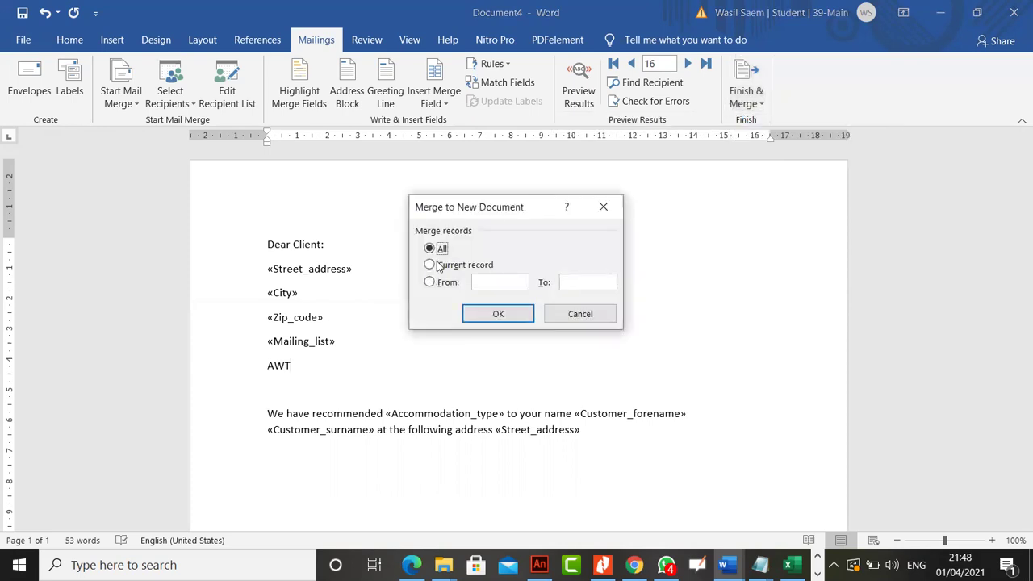
pyautogui.click(496, 314)
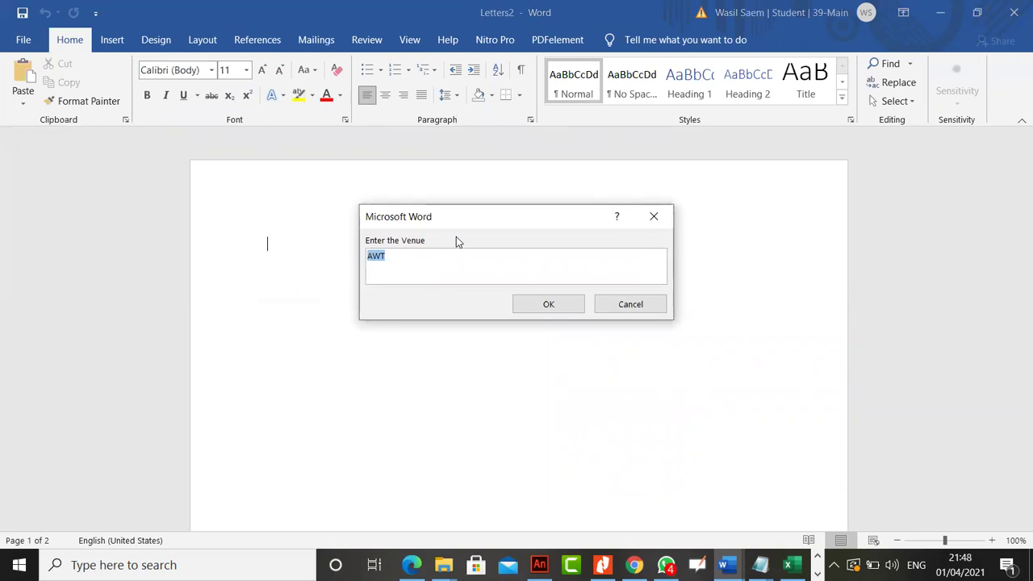
pyautogui.click(517, 306)
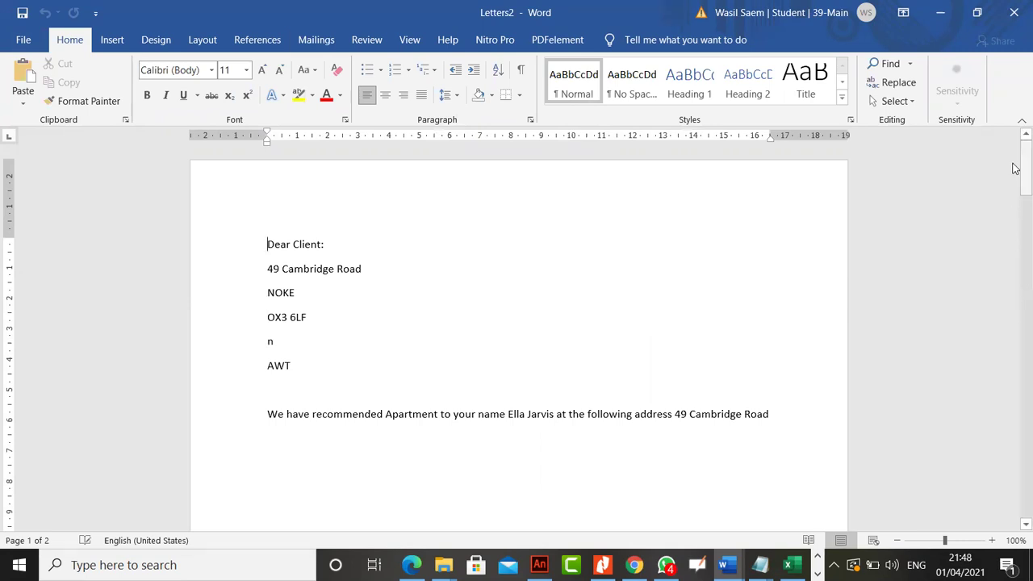
pyautogui.scroll(-2, 1008, 177)
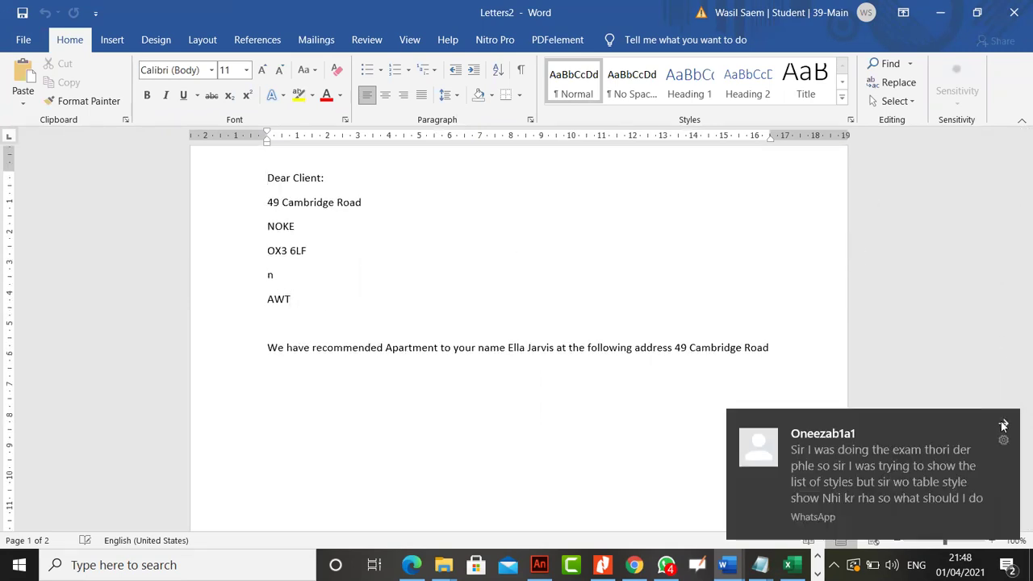
pyautogui.click(1003, 425)
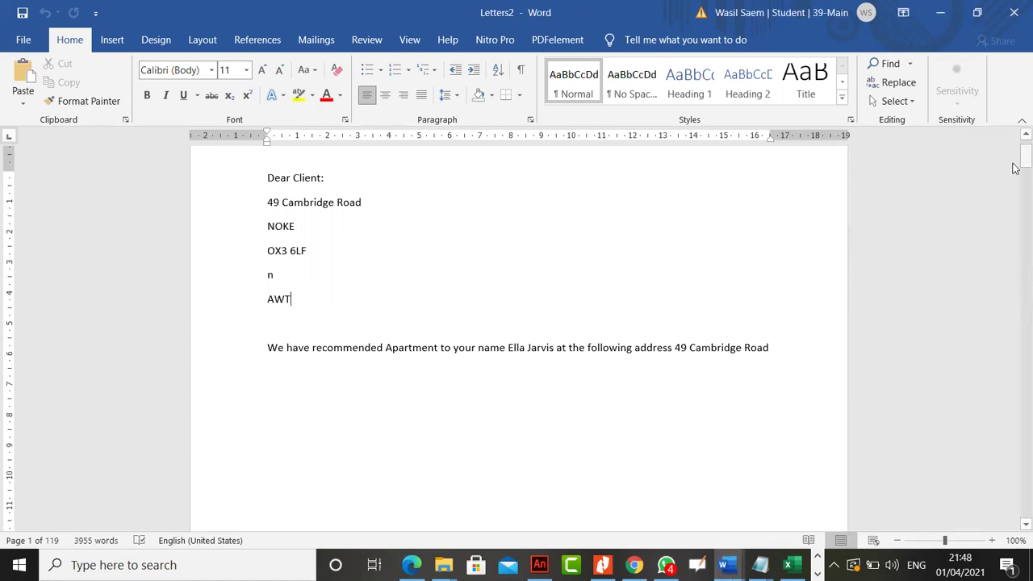
# Step: Look through the merged letters and close the merged document without saving it
pyautogui.moveTo(1015, 168); pyautogui.dragTo(1015, 202)
pyautogui.scroll(-2, 343, 472)
pyautogui.scroll(-2, 343, 472)
pyautogui.click(1014, 12)
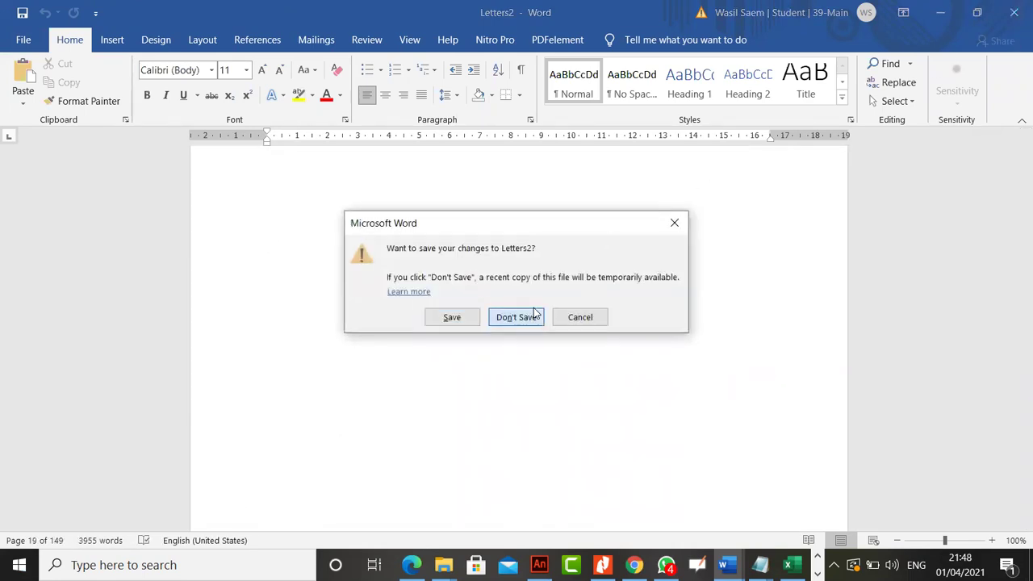
pyautogui.click(517, 317)
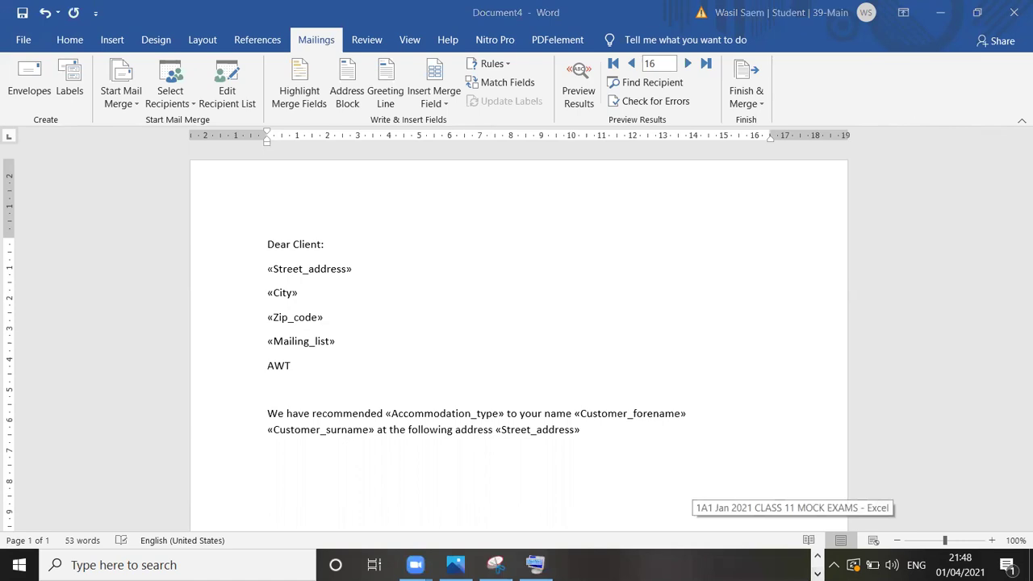
# Step: Bring up the On-Screen Keyboard, move it clear of the letter text, and show the letter's field codes
pyautogui.press('ctrl+super+o')
pyautogui.click(521, 552)
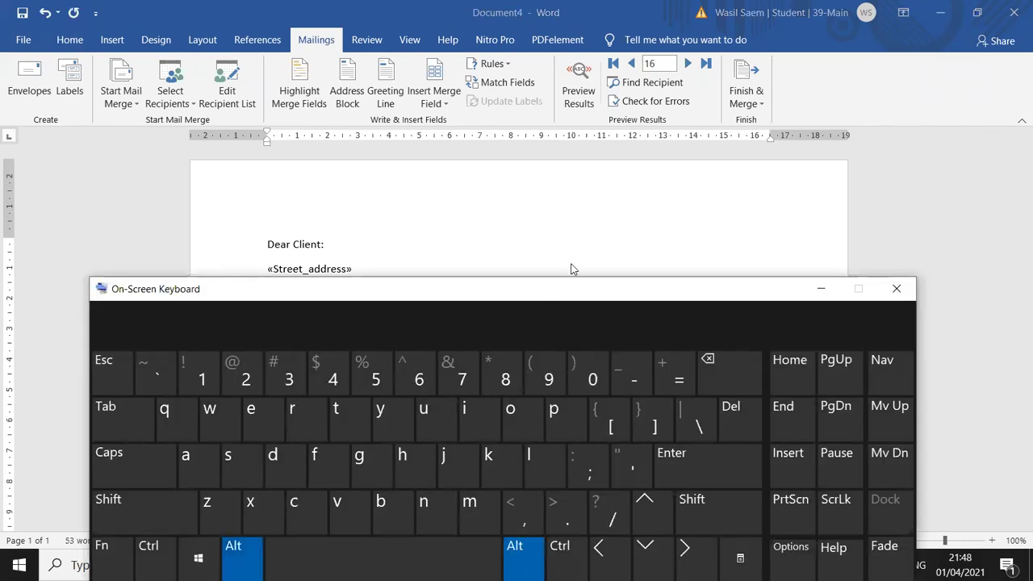
pyautogui.click(820, 288)
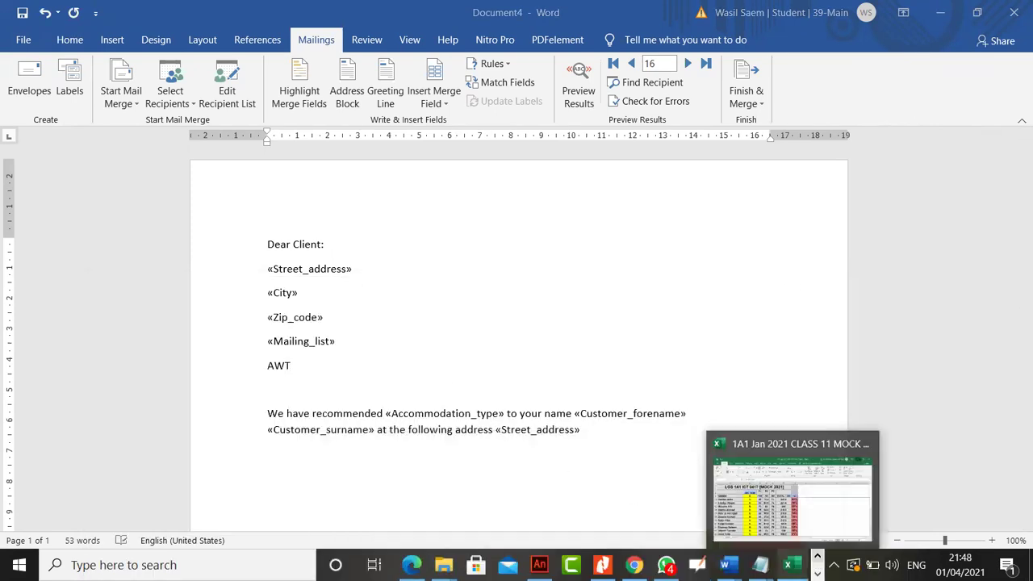
pyautogui.click(760, 565)
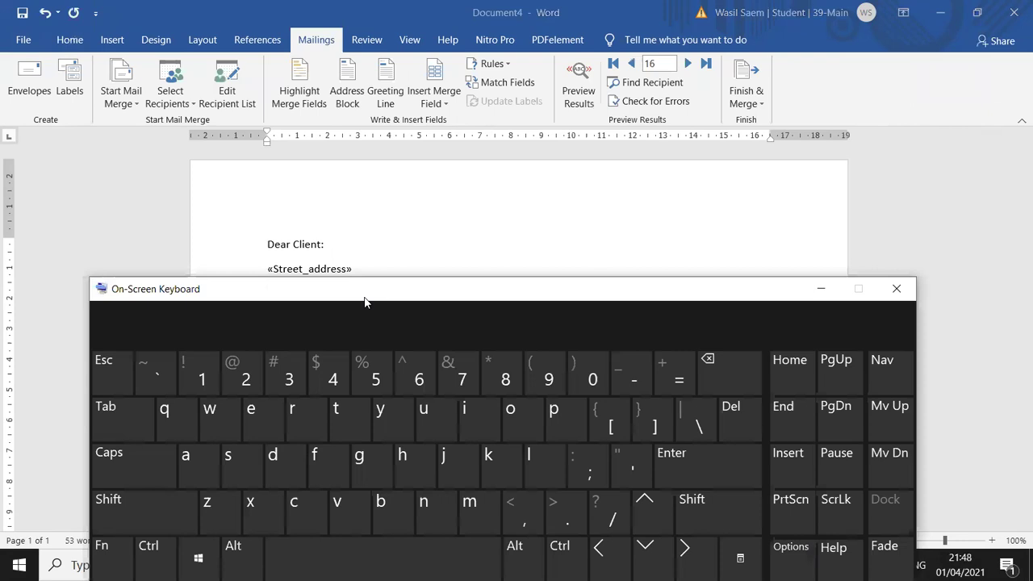
pyautogui.moveTo(364, 295); pyautogui.dragTo(1032, 111)
pyautogui.click(909, 375)
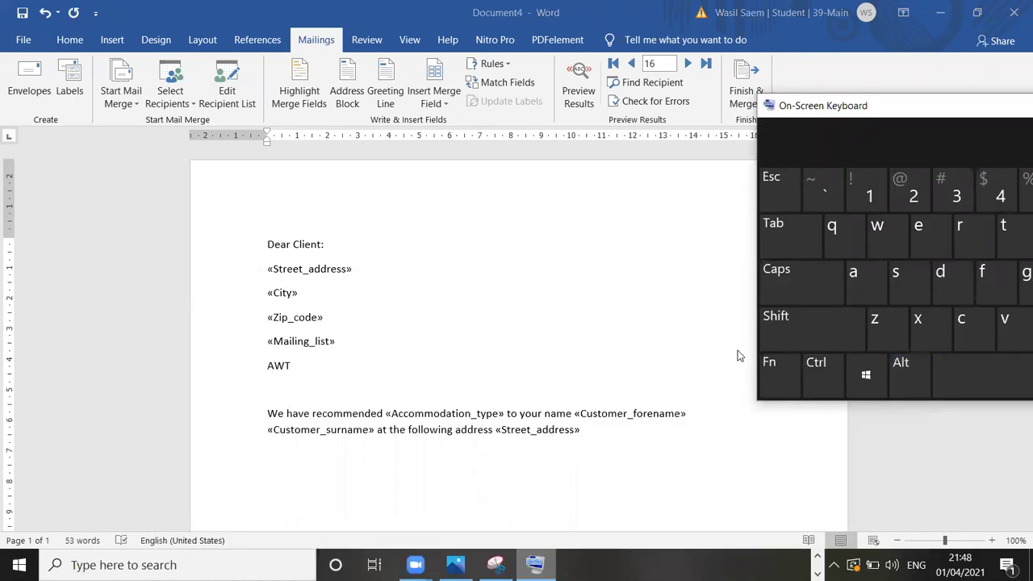
pyautogui.click(924, 371)
pyautogui.click(909, 373)
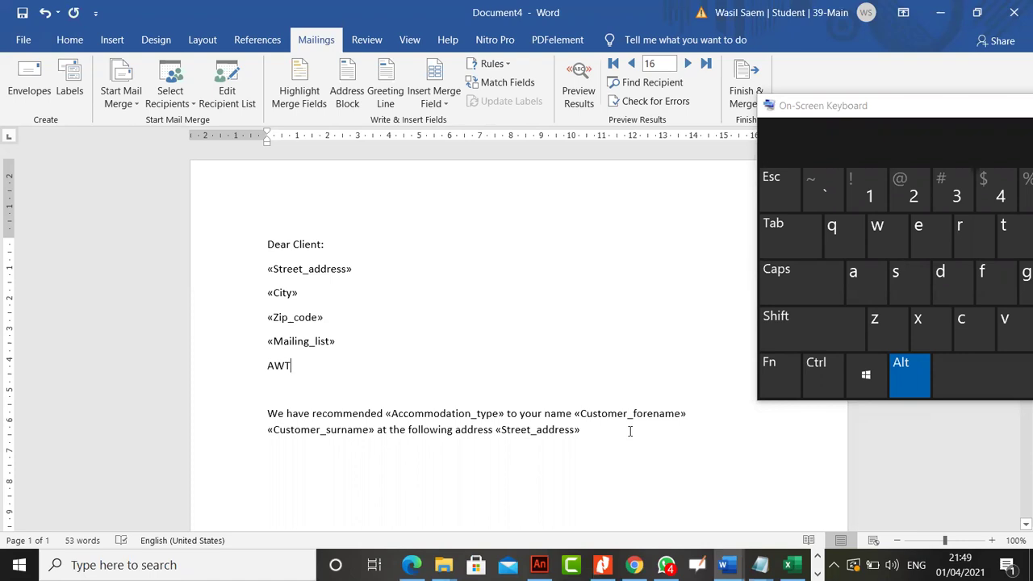
pyautogui.hotkey('alt', 'F9')
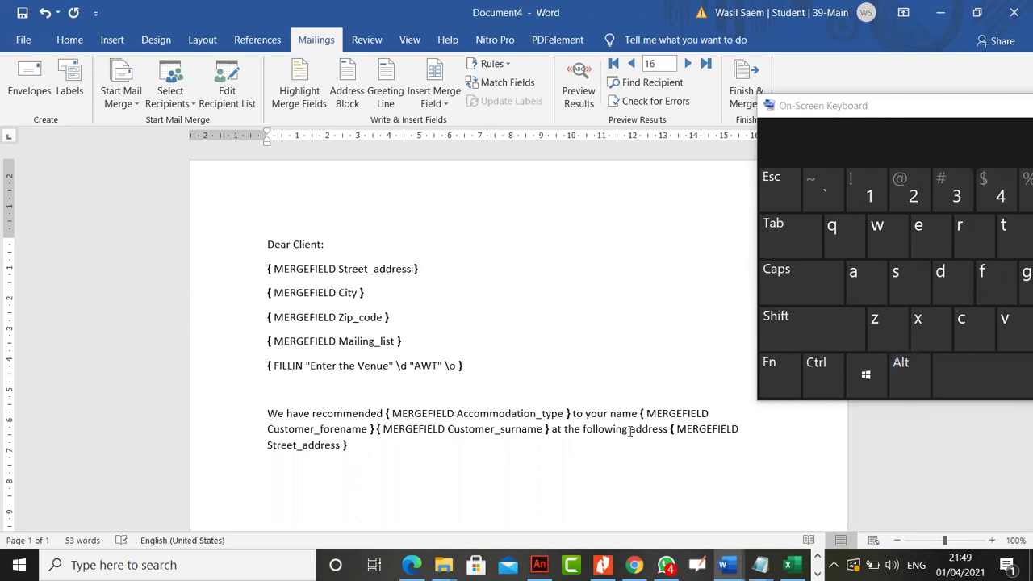
# Step: Examine the FILLIN field code with its venue prompt and default text, and minimize the On-Screen Keyboard
pyautogui.click(275, 367)
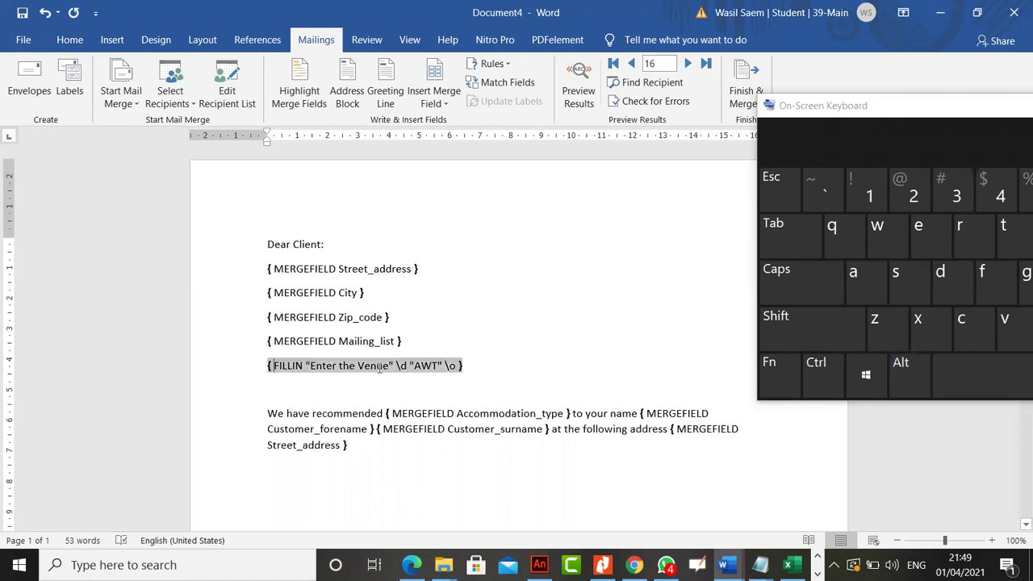
pyautogui.click(488, 374)
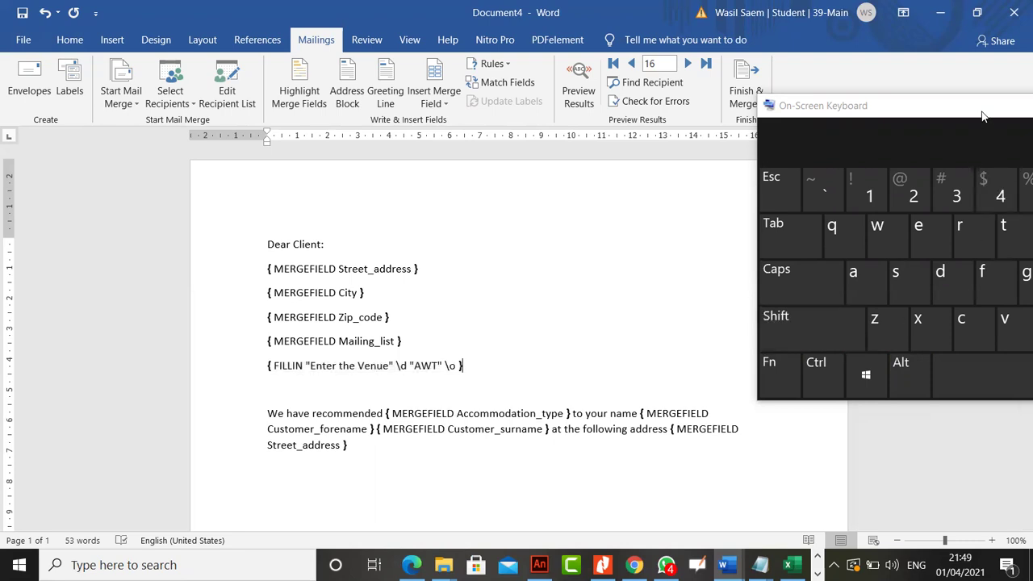
pyautogui.click(391, 367)
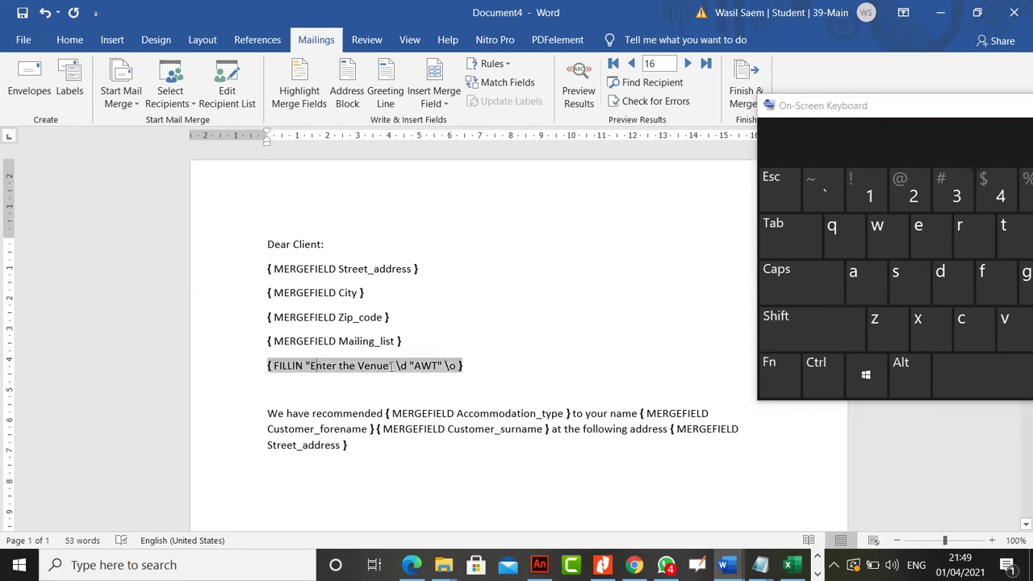
pyautogui.click(494, 365)
pyautogui.click(353, 365)
pyautogui.press('End')
pyautogui.hotkey('shift', 'Home')
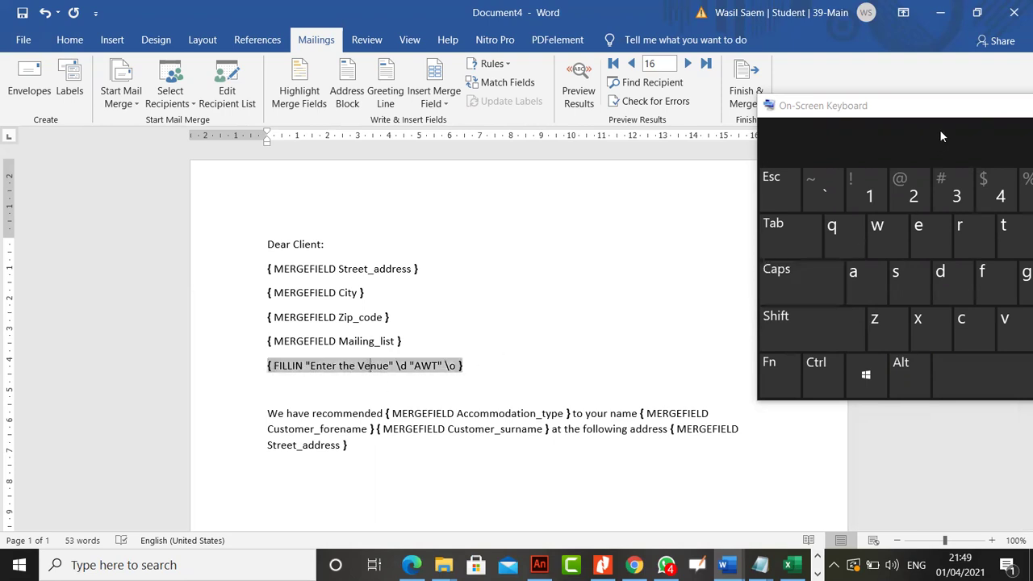
pyautogui.click(471, 385)
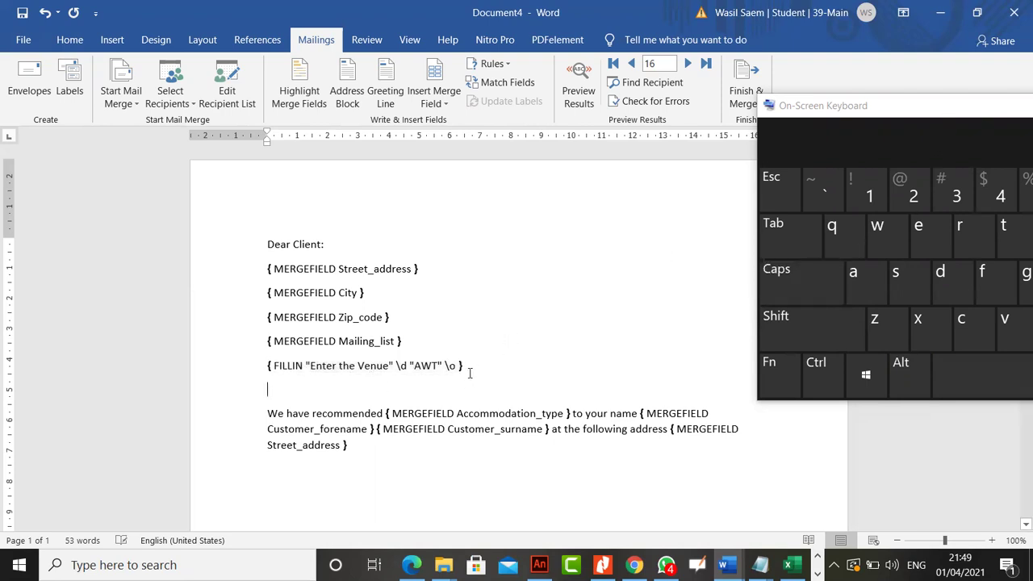
pyautogui.click(844, 108)
pyautogui.moveTo(846, 116); pyautogui.dragTo(506, 409)
pyautogui.click(519, 401)
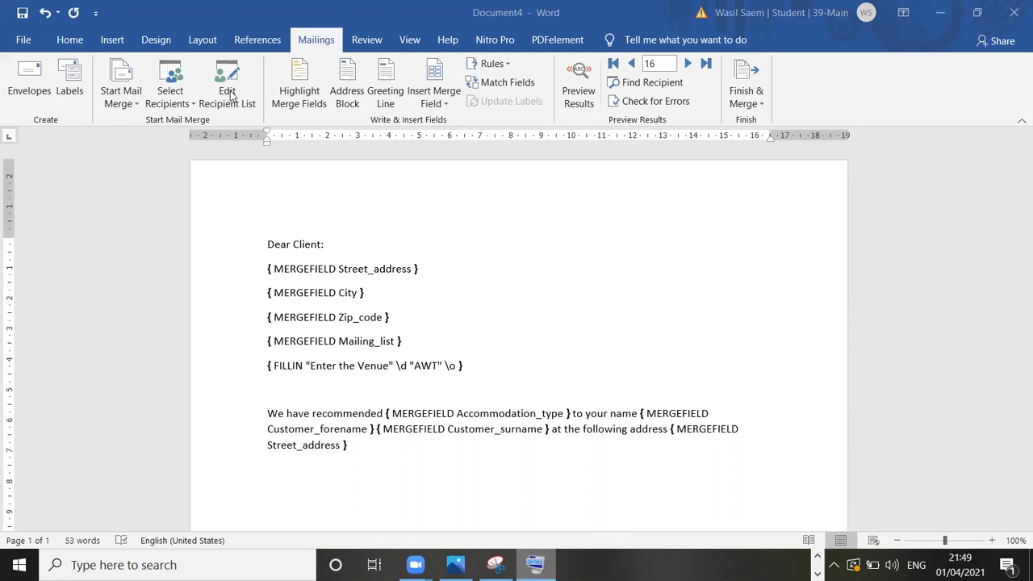
# Step: Review the Mailing_list and Accommodation columns of the mail merge recipient list, and close the list
pyautogui.click(231, 95)
pyautogui.click(229, 96)
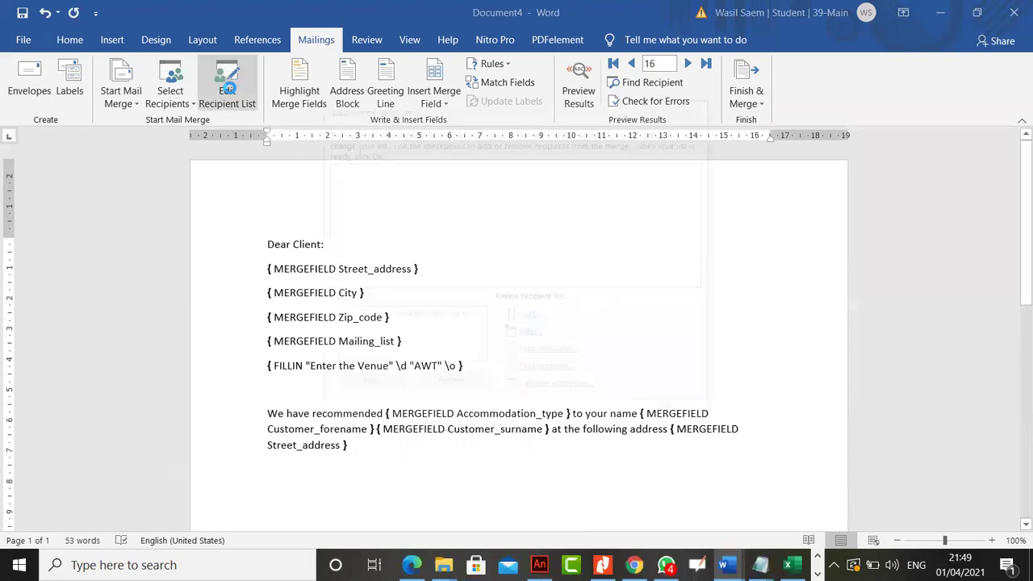
pyautogui.click(474, 275)
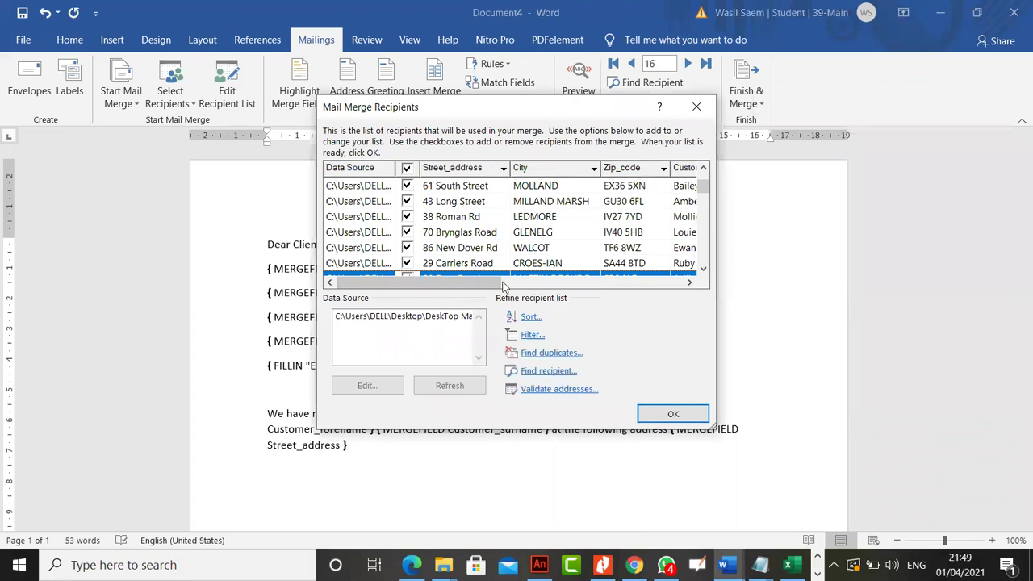
pyautogui.moveTo(472, 282); pyautogui.dragTo(618, 284)
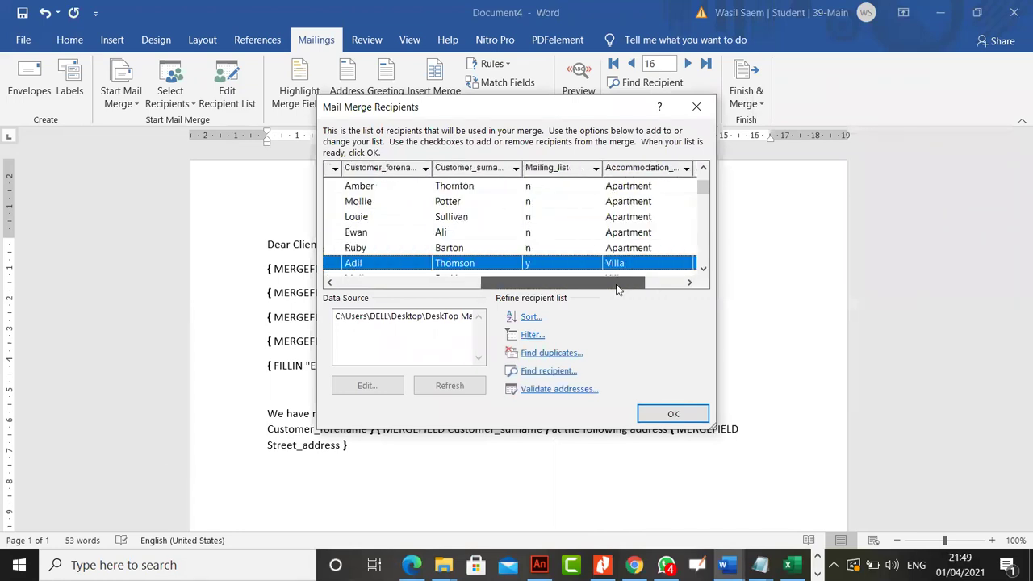
pyautogui.scroll(2, 650, 194)
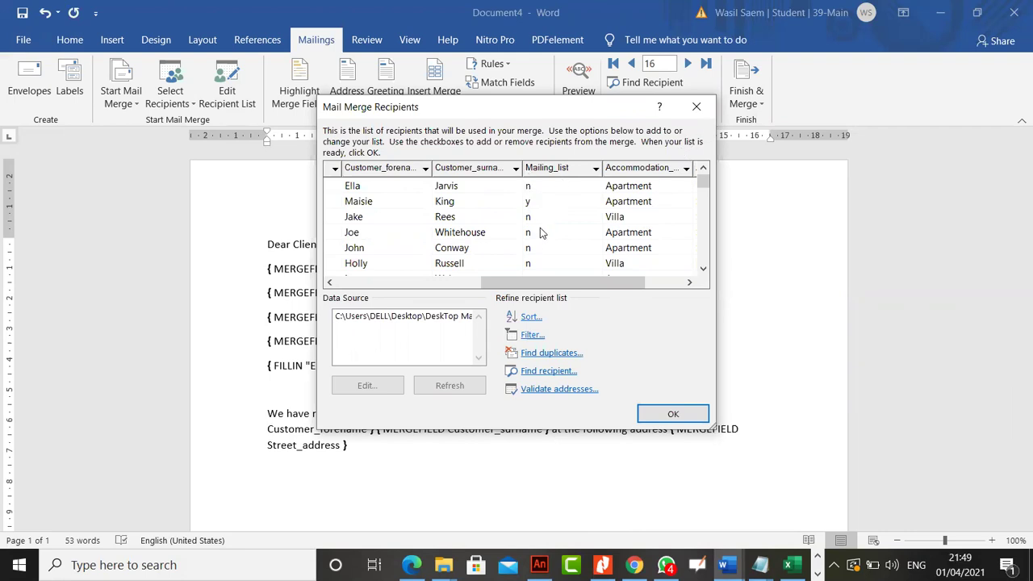
pyautogui.click(695, 107)
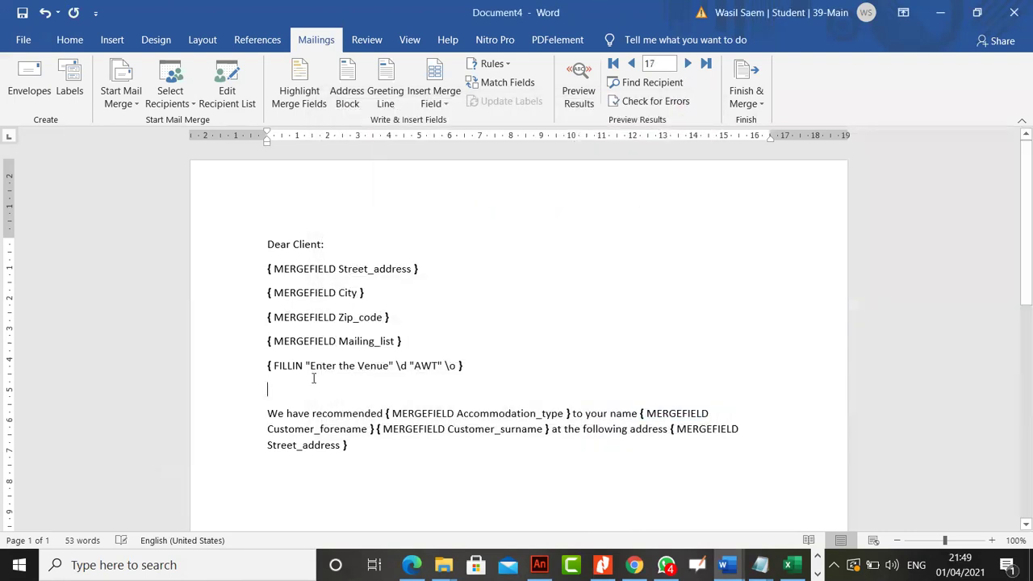
# Step: Insert an If...Then...Else rule below the FILLIN field: if Mailing_list equals "y" insert "YEs", otherwise "Obviously no"
pyautogui.click(492, 64)
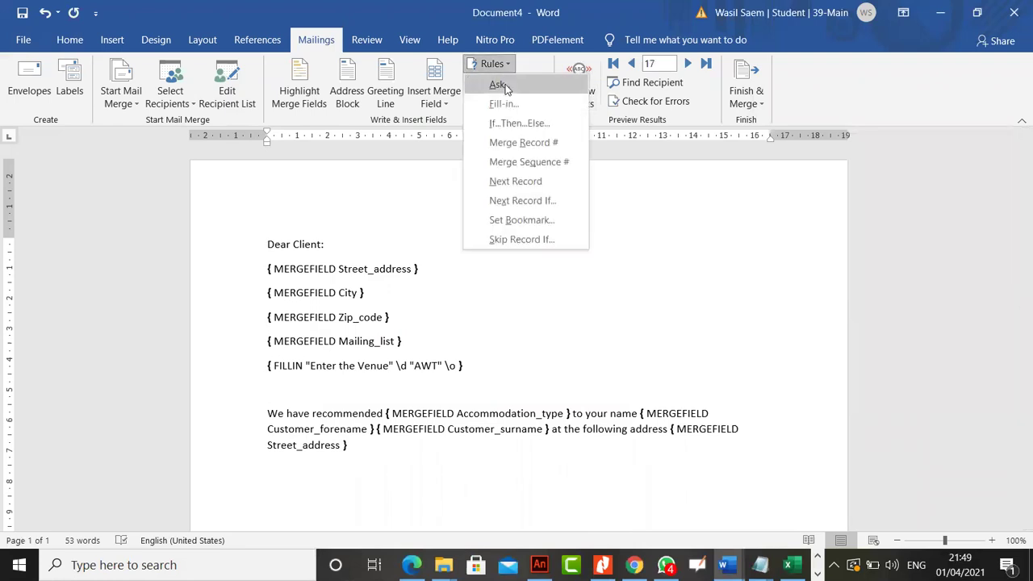
pyautogui.click(510, 123)
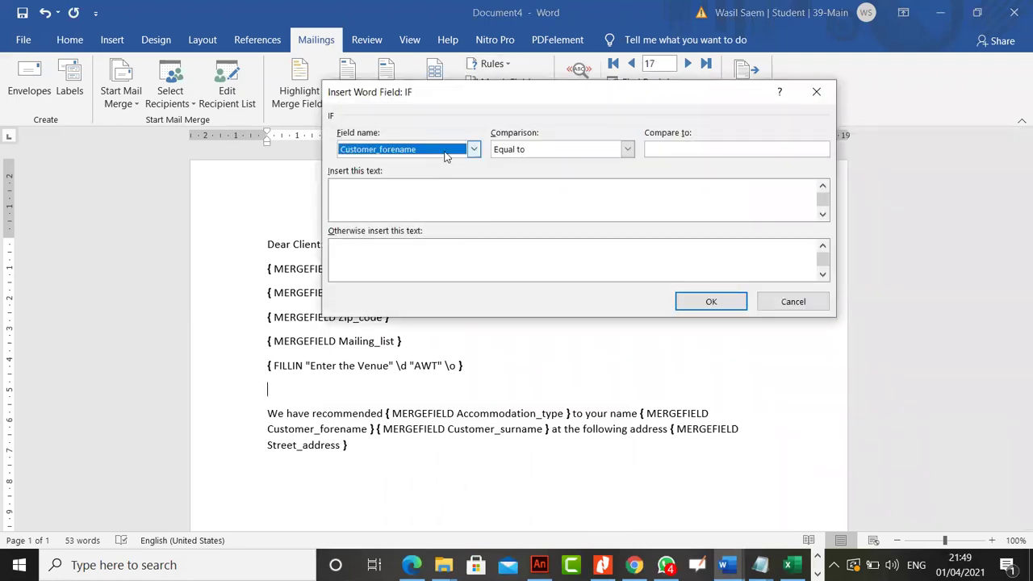
pyautogui.click(446, 153)
pyautogui.click(403, 218)
pyautogui.click(704, 148)
pyautogui.write('y')
pyautogui.click(640, 205)
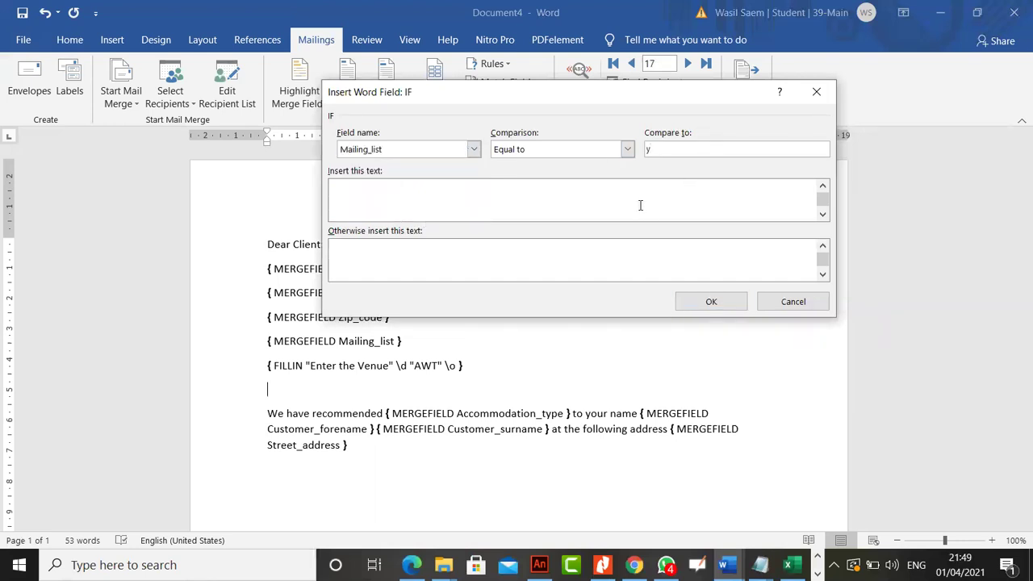
pyautogui.write('YEs')
pyautogui.write('Ob')
pyautogui.write('viousl')
pyautogui.write('y no')
pyautogui.click(695, 302)
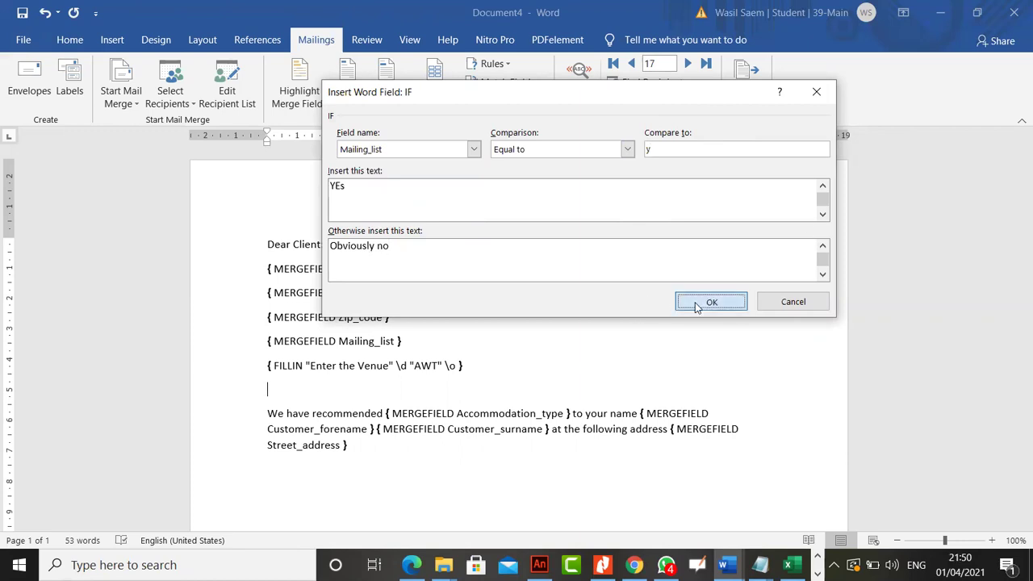
# Step: Turn on the merge results preview and hide the field codes, with the On-Screen Keyboard placed beside the letter
pyautogui.click(579, 92)
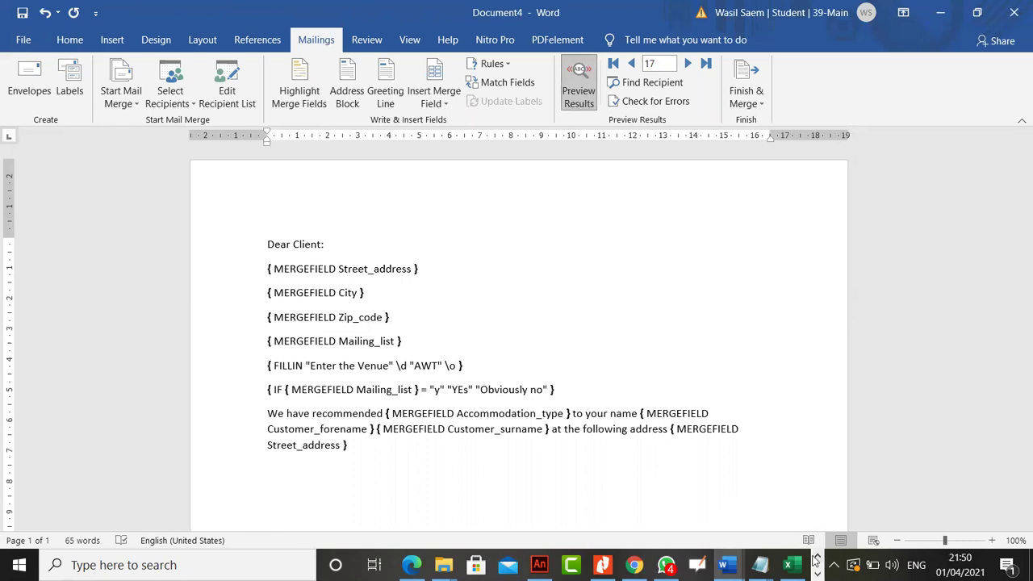
pyautogui.moveTo(790, 565)
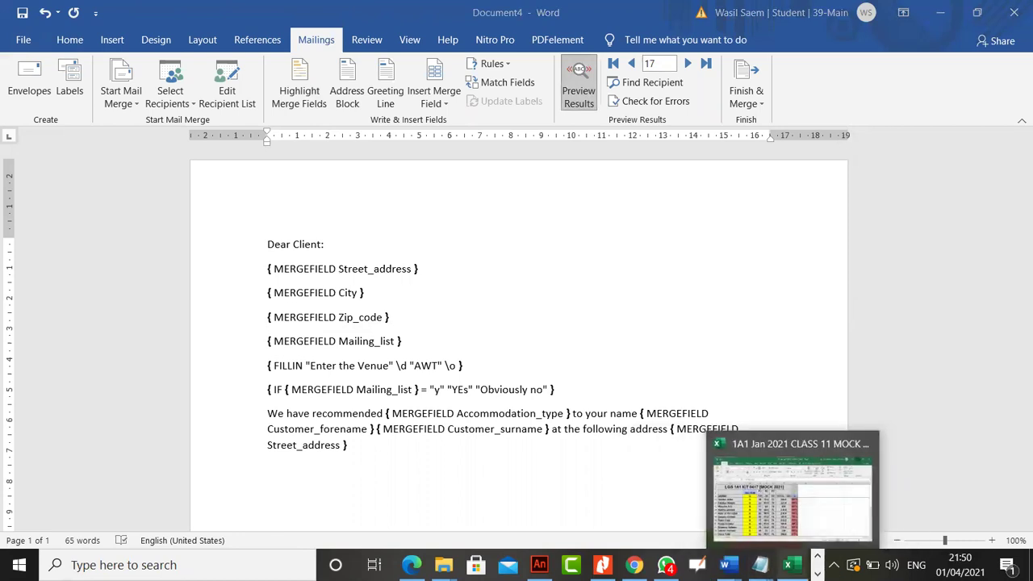
pyautogui.click(536, 565)
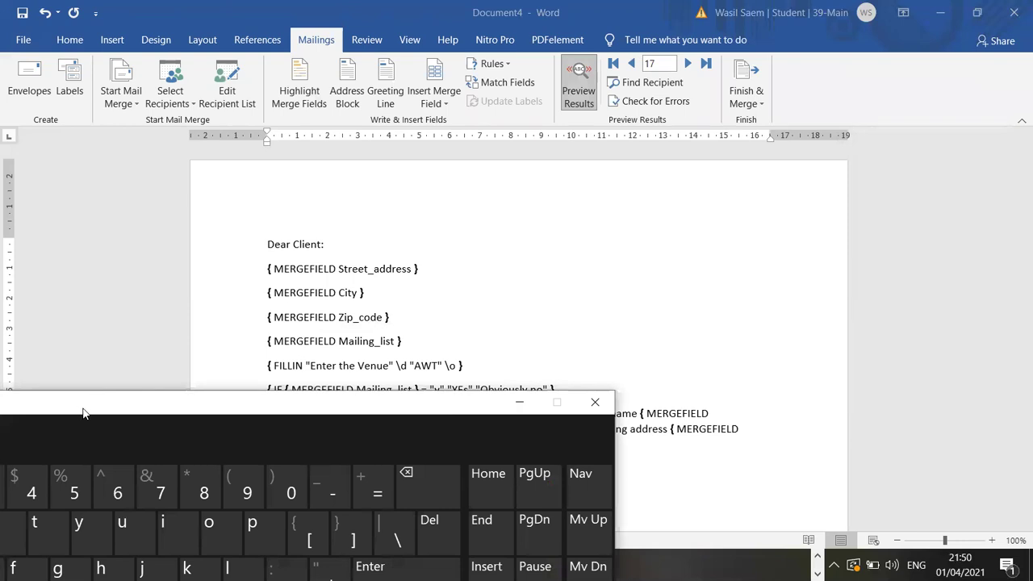
pyautogui.moveTo(84, 413); pyautogui.dragTo(1021, 195)
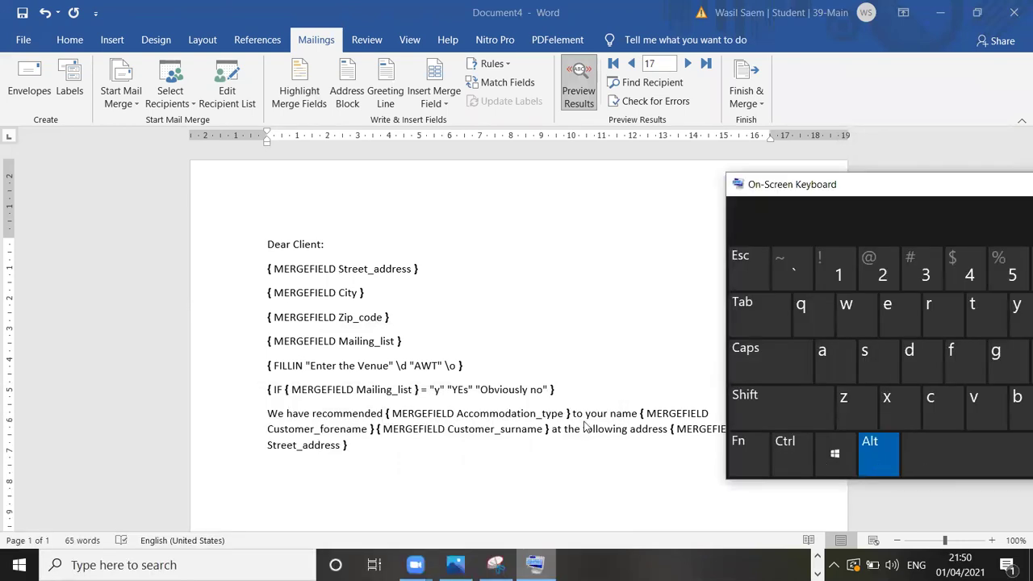
pyautogui.click(601, 388)
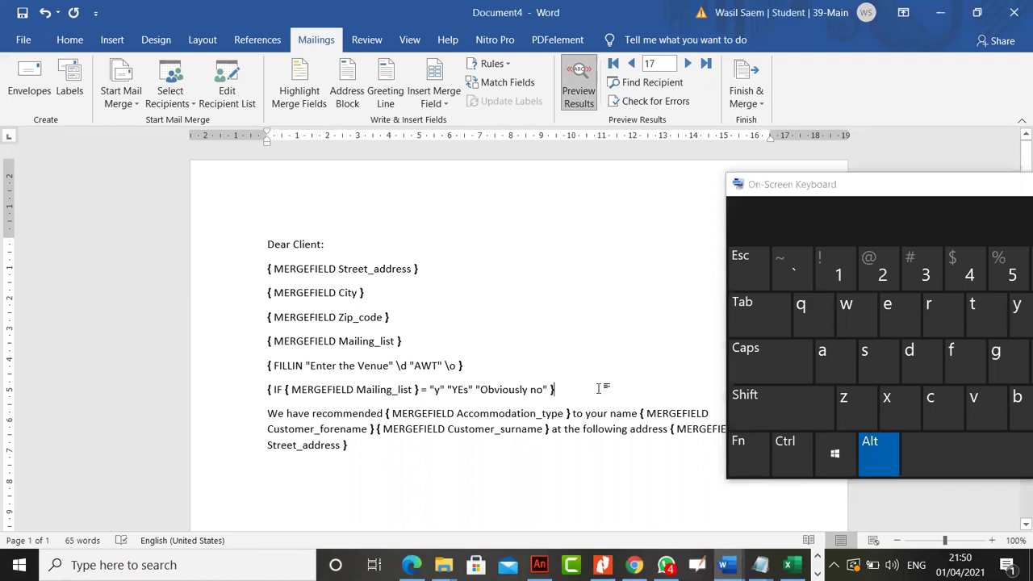
pyautogui.hotkey('alt', 'F9')
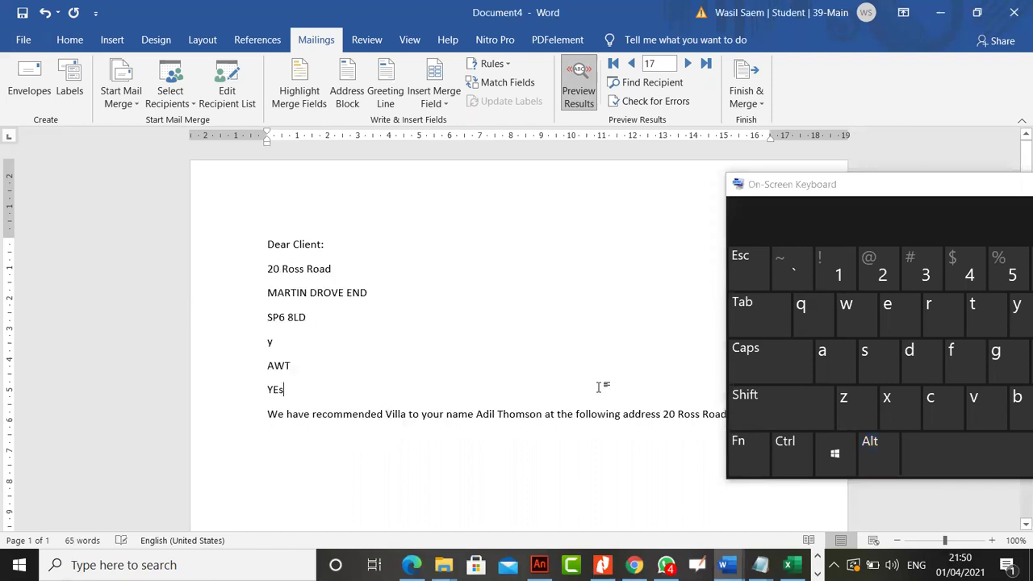
# Step: Preview records 1 to 3 to compare each Mailing_list value with the If rule's text, and turn the preview off
pyautogui.click(613, 63)
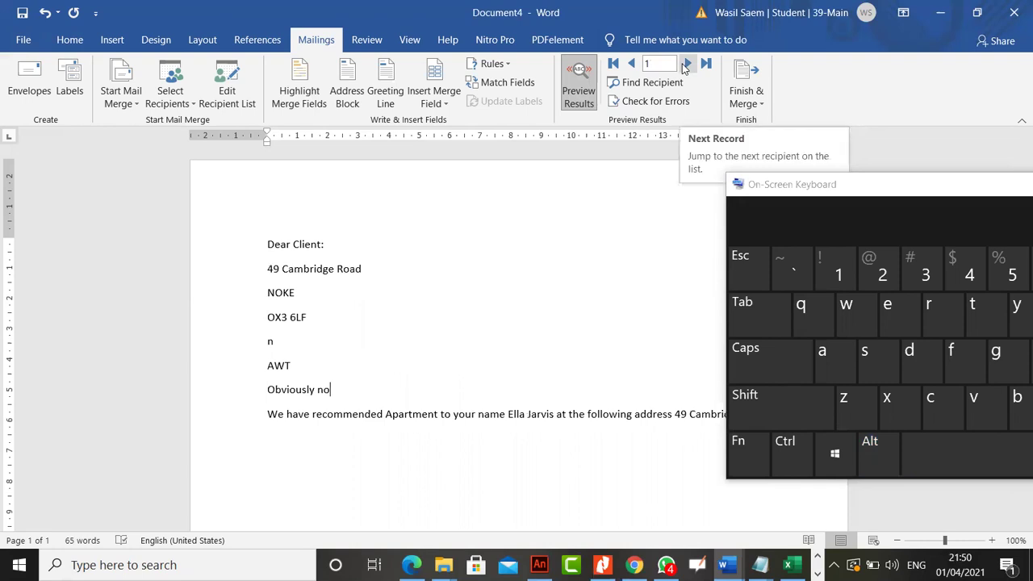
pyautogui.click(686, 63)
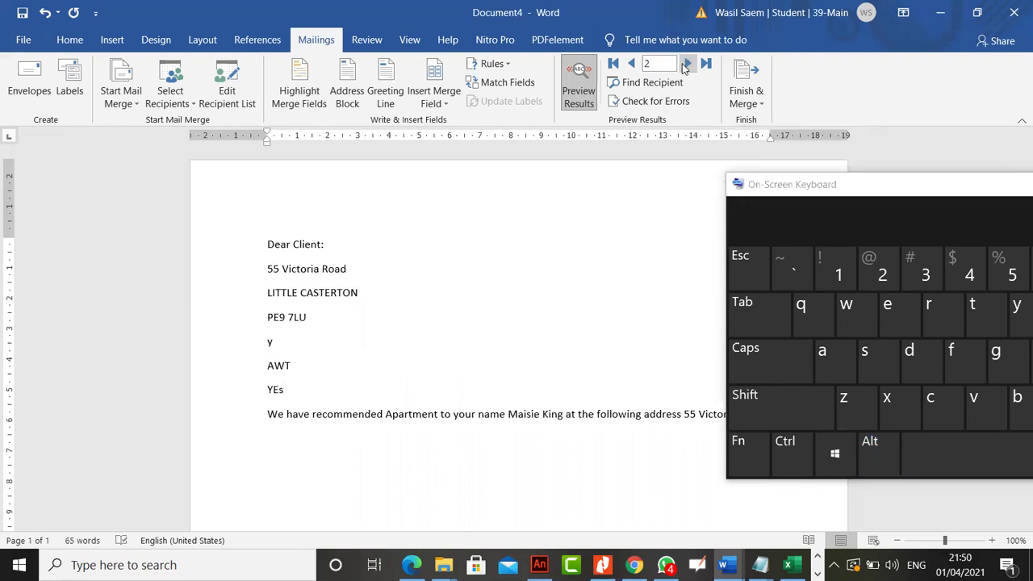
pyautogui.click(633, 64)
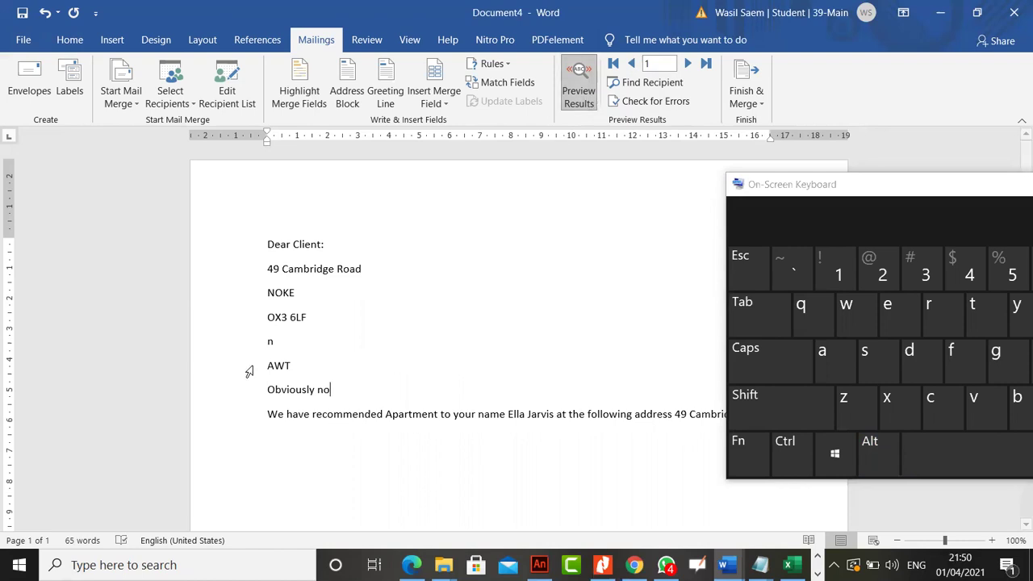
pyautogui.click(272, 342)
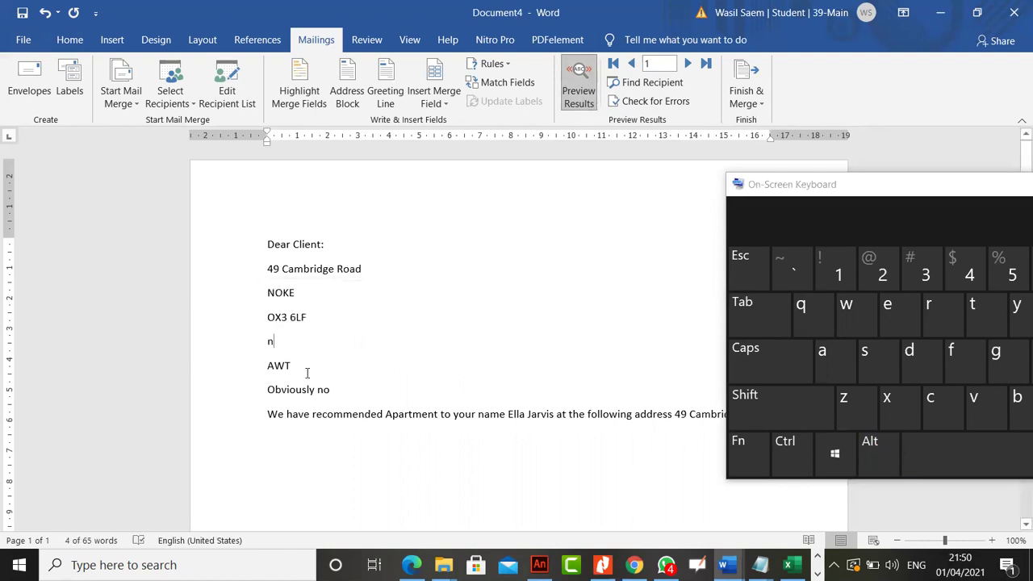
pyautogui.doubleClick(689, 64)
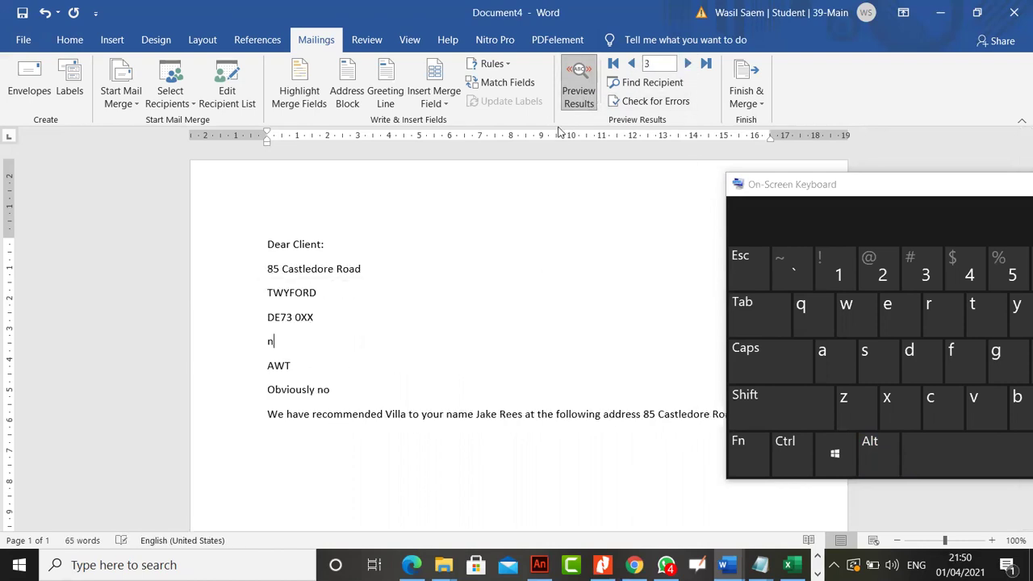
pyautogui.click(579, 85)
pyautogui.click(871, 450)
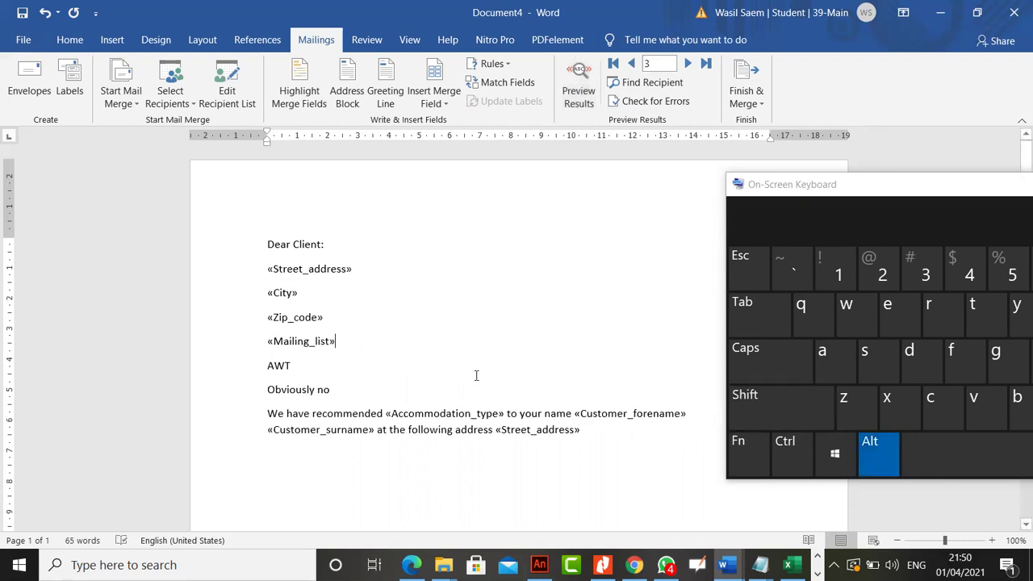
# Step: Show the field codes, delete the Mailing_list If rule, and add two blank lines below the FILLIN field
pyautogui.hotkey('alt', 'F9')
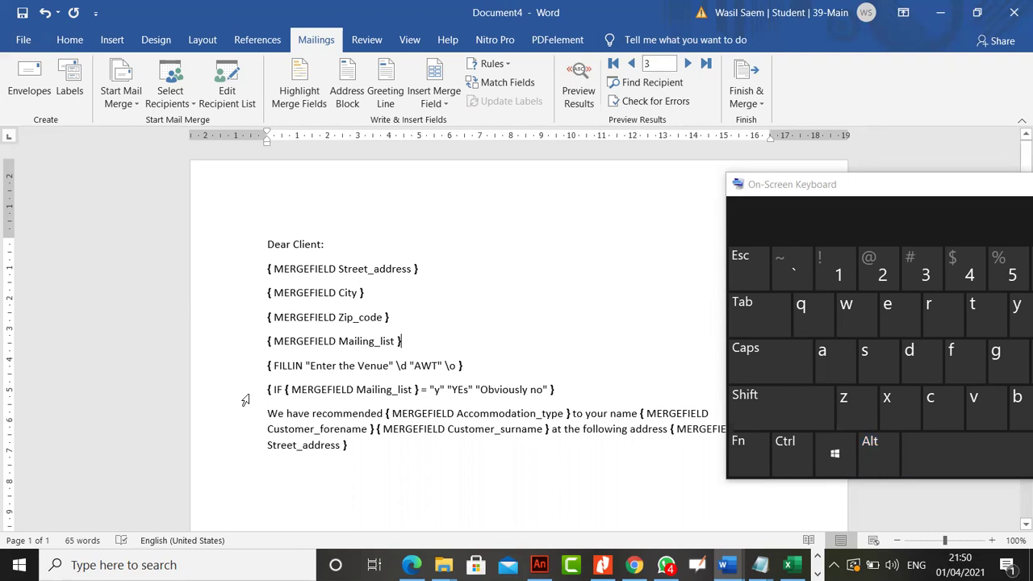
pyautogui.tripleClick(291, 388)
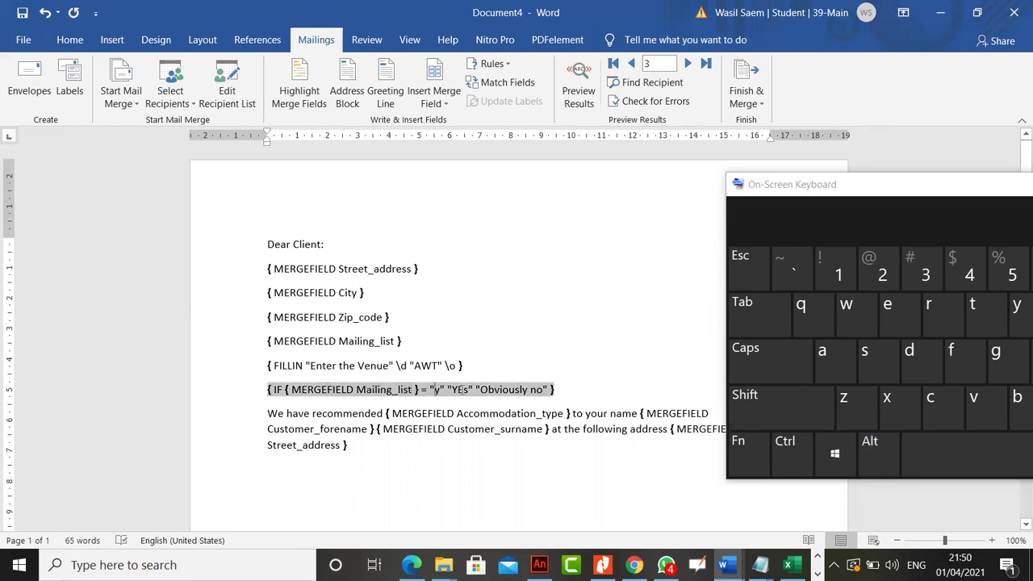
pyautogui.click(564, 394)
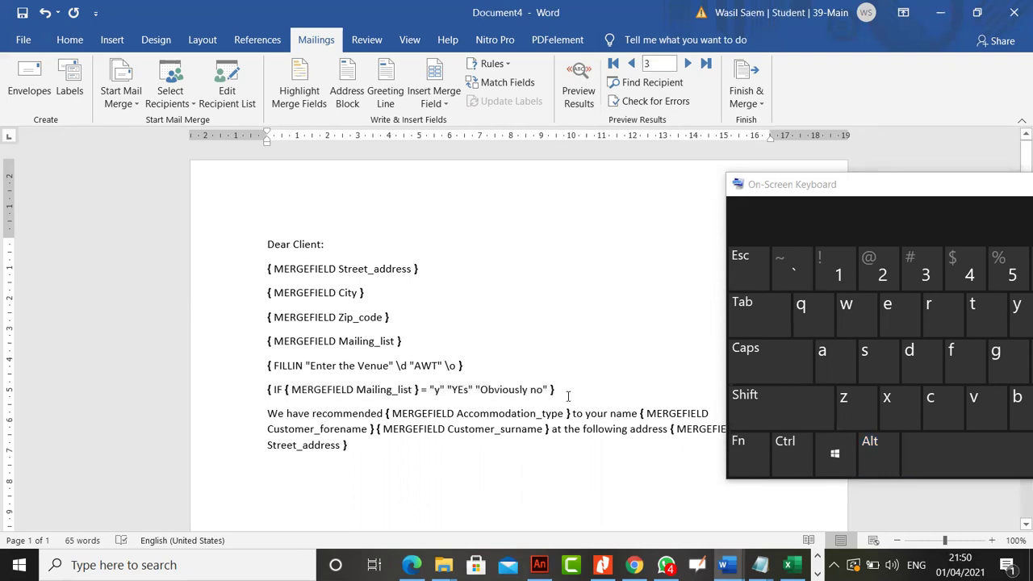
pyautogui.moveTo(564, 389); pyautogui.dragTo(247, 396)
pyautogui.press('Delete')
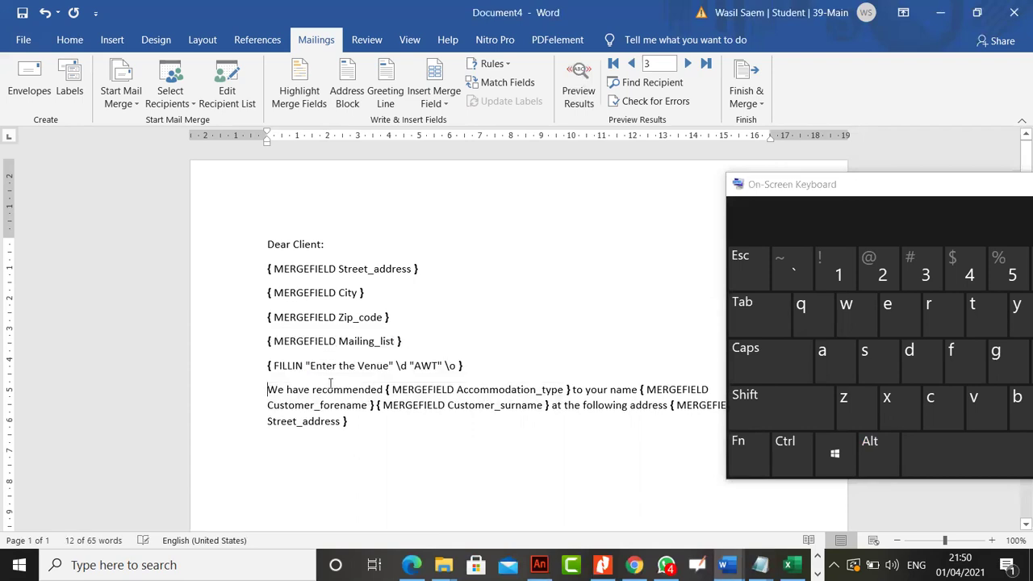
pyautogui.press('Return')
pyautogui.press('Return')
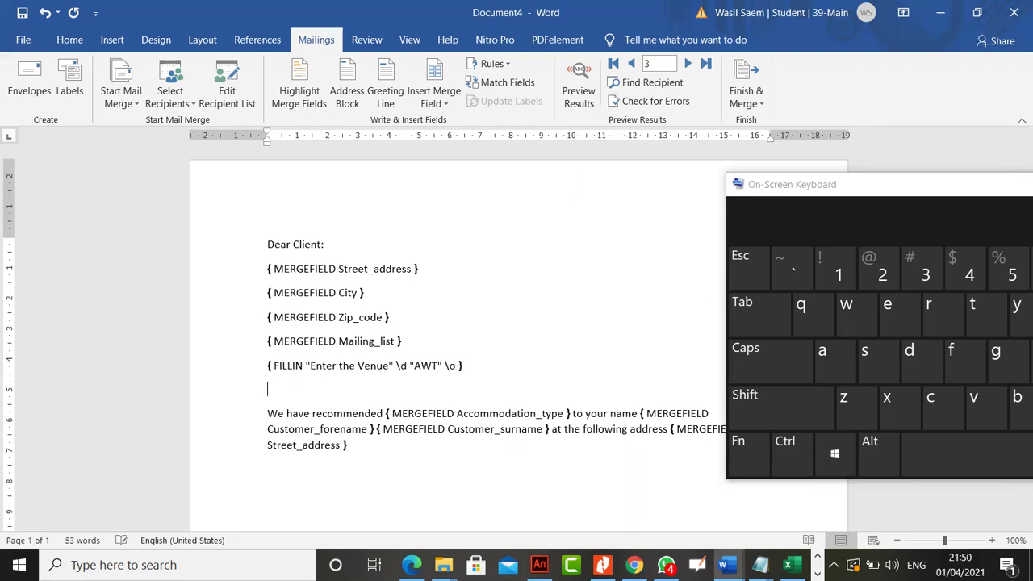
# Step: Open the mail merge recipient list and examine the surname, Mailing_list and two Accommodation columns
pyautogui.click(226, 95)
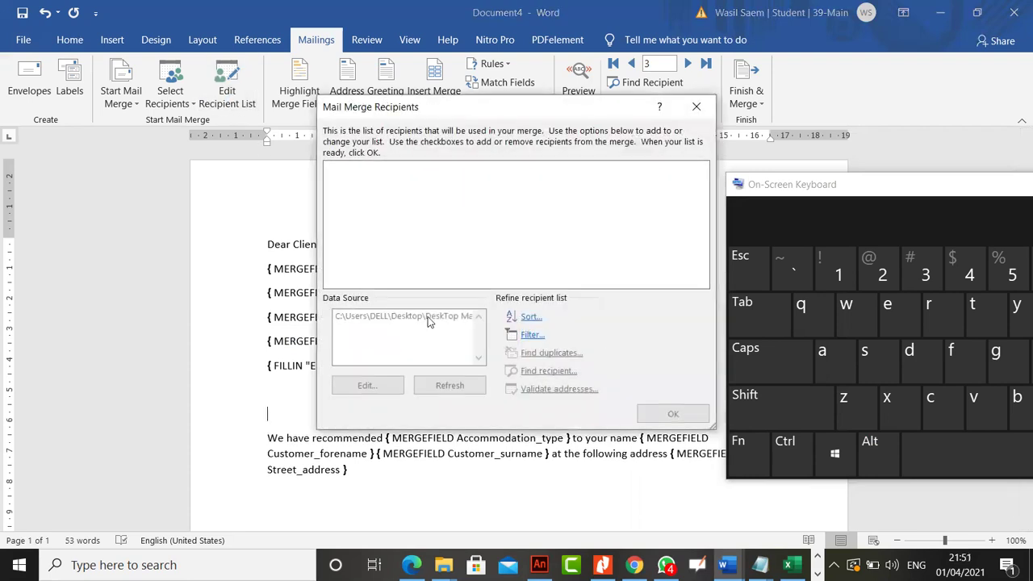
pyautogui.moveTo(428, 283); pyautogui.dragTo(631, 285)
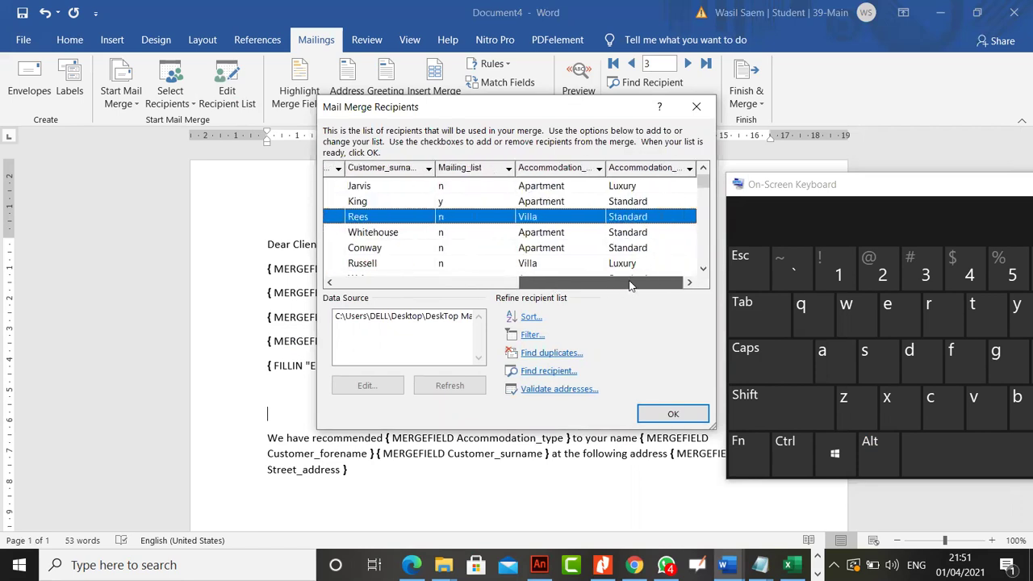
pyautogui.scroll(-1, 567, 249)
pyautogui.scroll(1, 567, 249)
pyautogui.moveTo(543, 279); pyautogui.dragTo(520, 289)
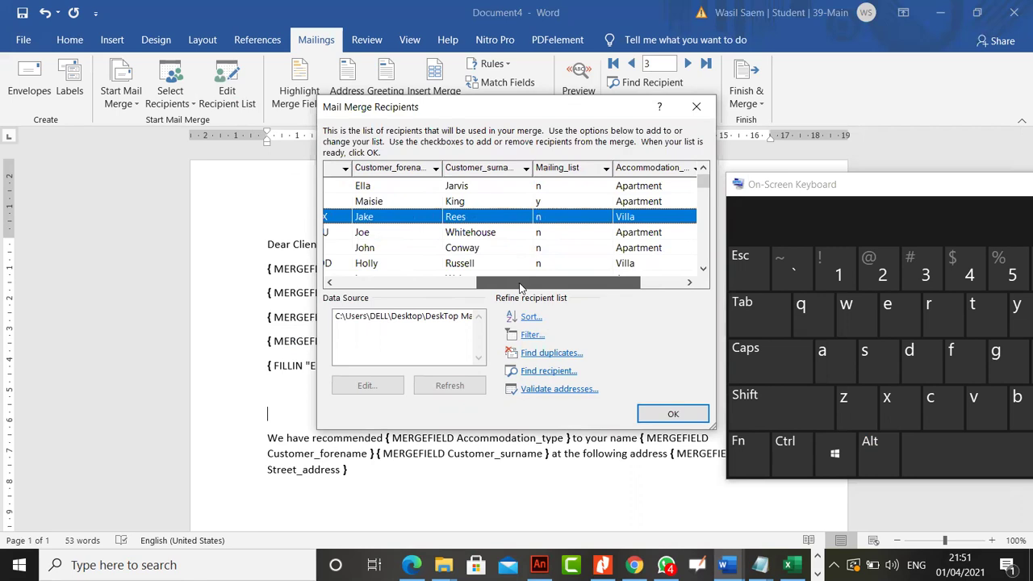
pyautogui.moveTo(521, 289); pyautogui.dragTo(537, 288)
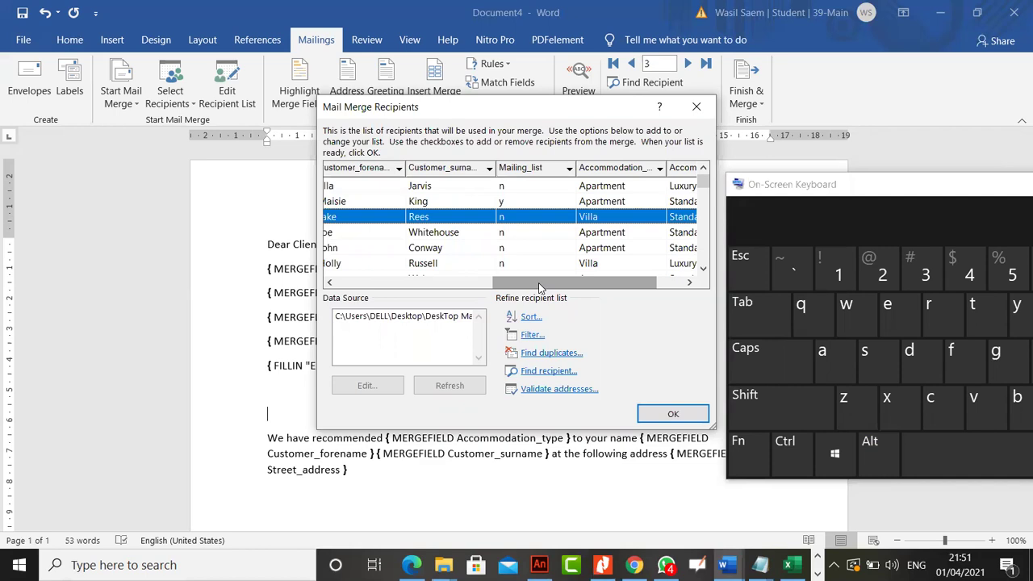
pyautogui.moveTo(568, 289); pyautogui.dragTo(644, 289)
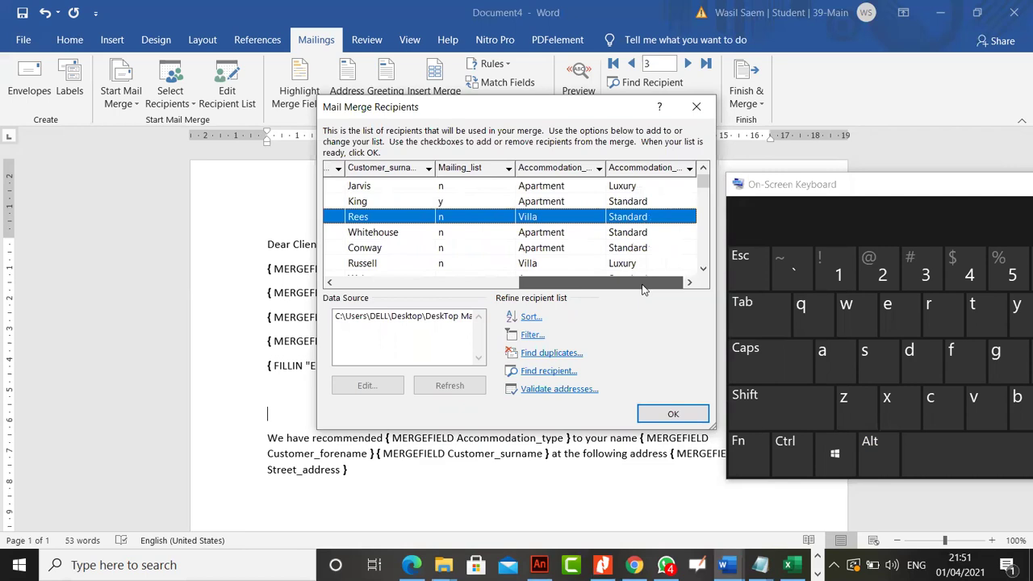
pyautogui.scroll(-3, 644, 252)
pyautogui.scroll(3, 644, 252)
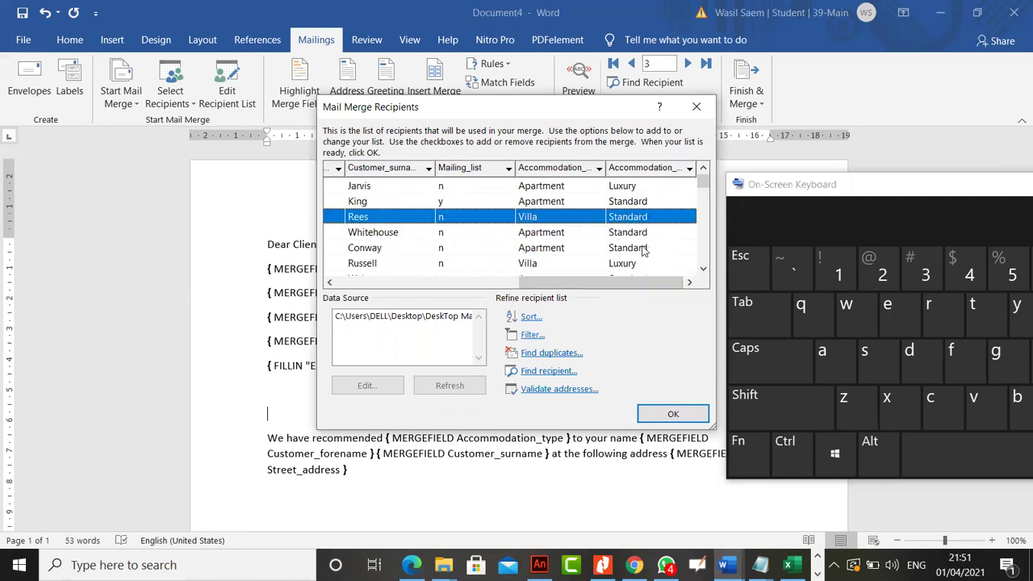
pyautogui.scroll(-3, 581, 226)
pyautogui.scroll(3, 581, 226)
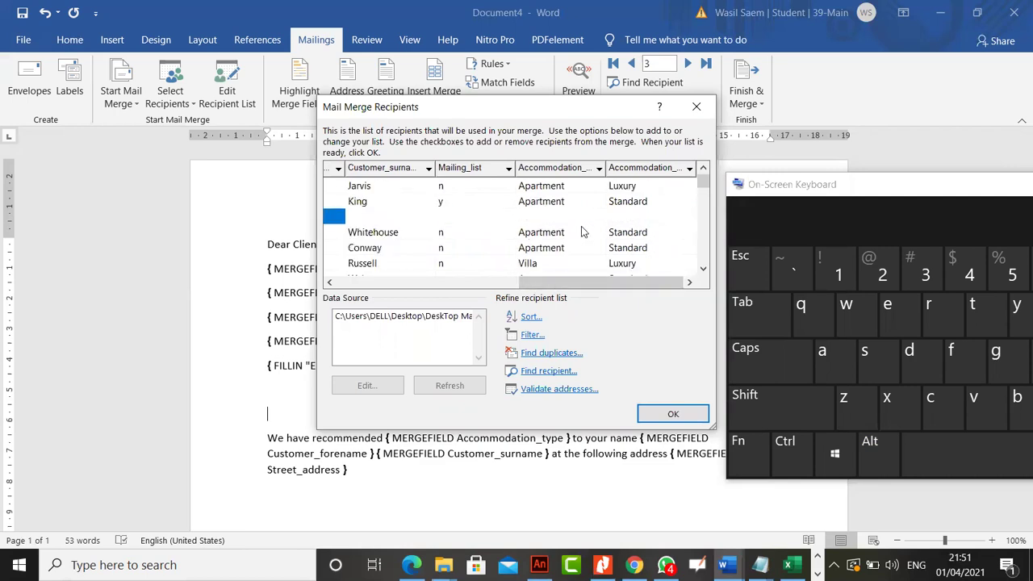
# Step: Compare the second, third and fourth recipients' surnames and Mailing_list values, check the list once more, and close it
pyautogui.moveTo(546, 293); pyautogui.dragTo(466, 291)
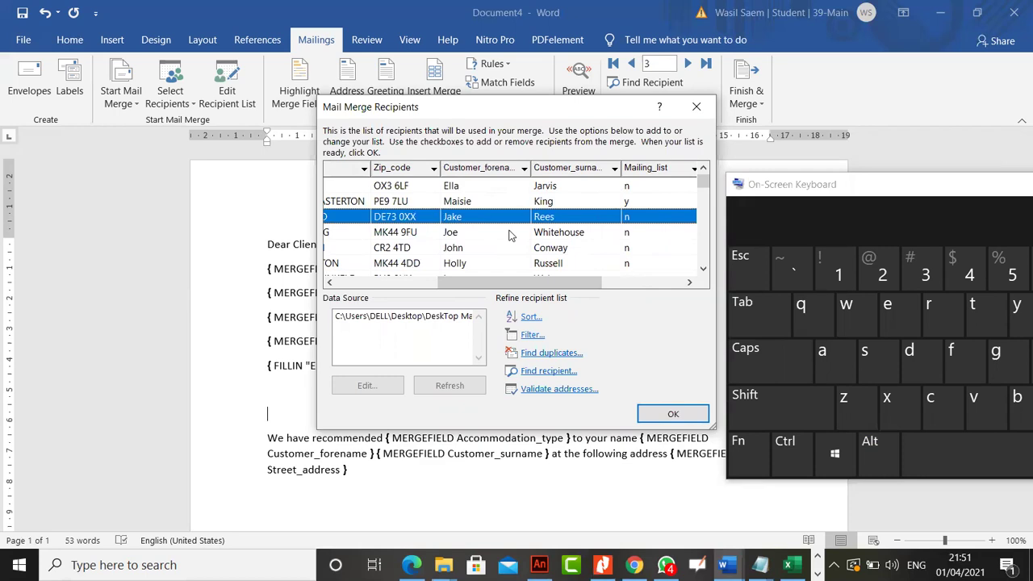
pyautogui.click(571, 207)
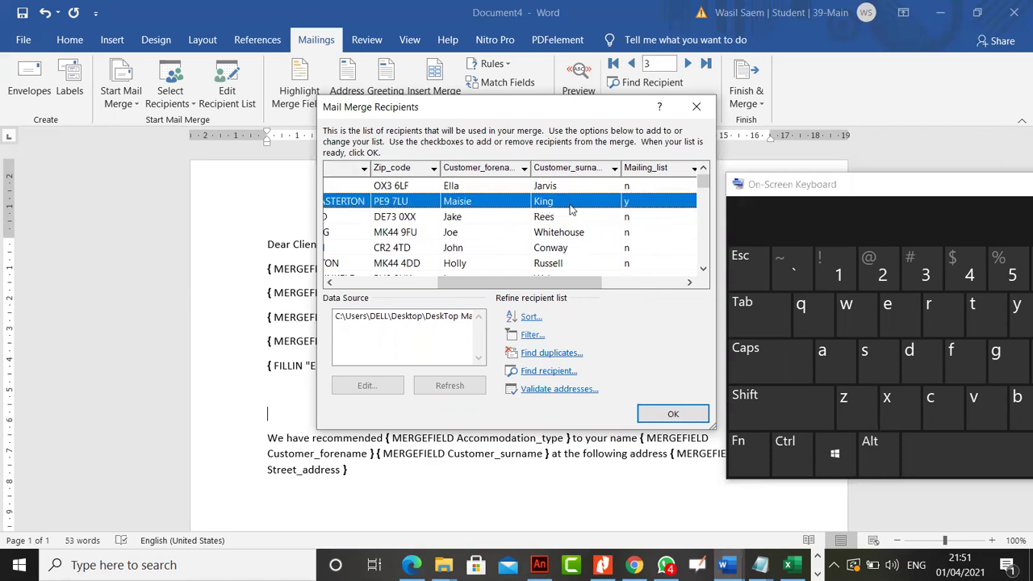
pyautogui.click(588, 235)
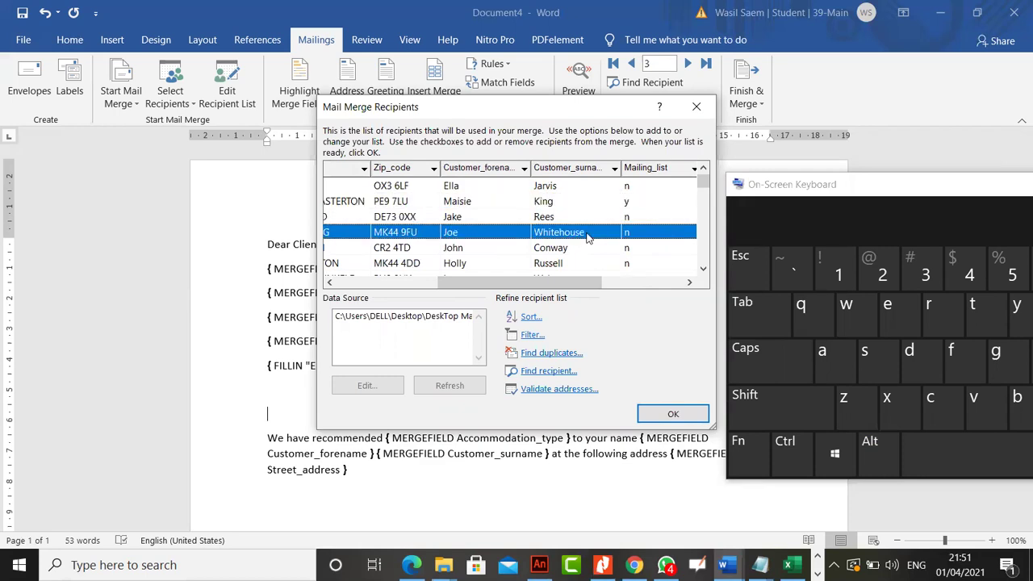
pyautogui.click(581, 218)
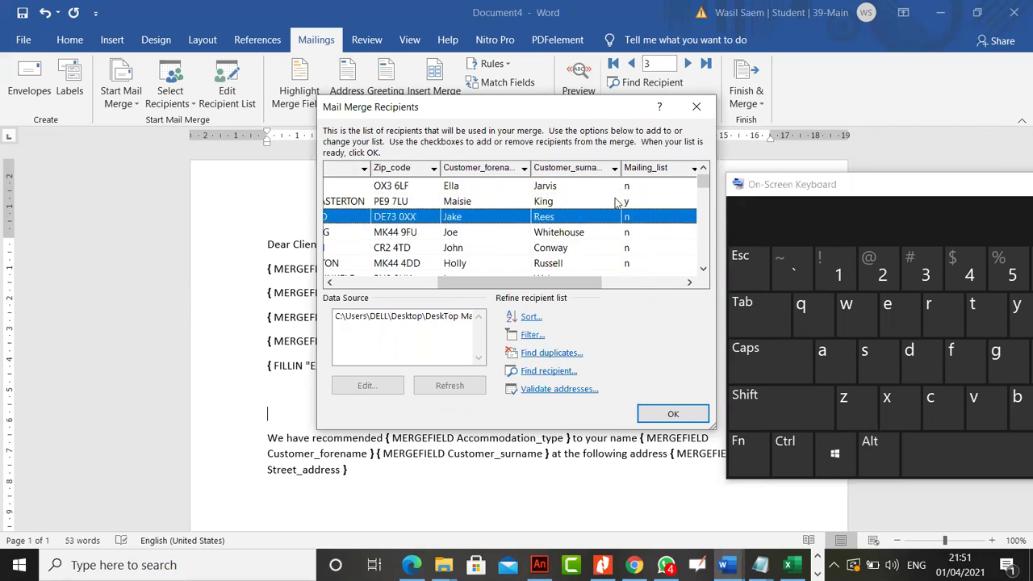
pyautogui.click(697, 108)
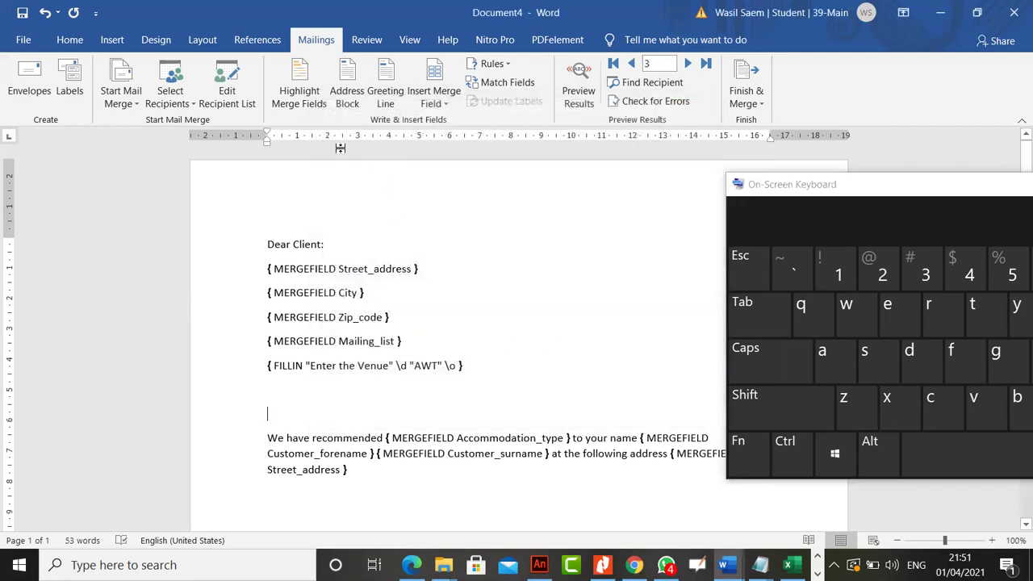
pyautogui.click(226, 96)
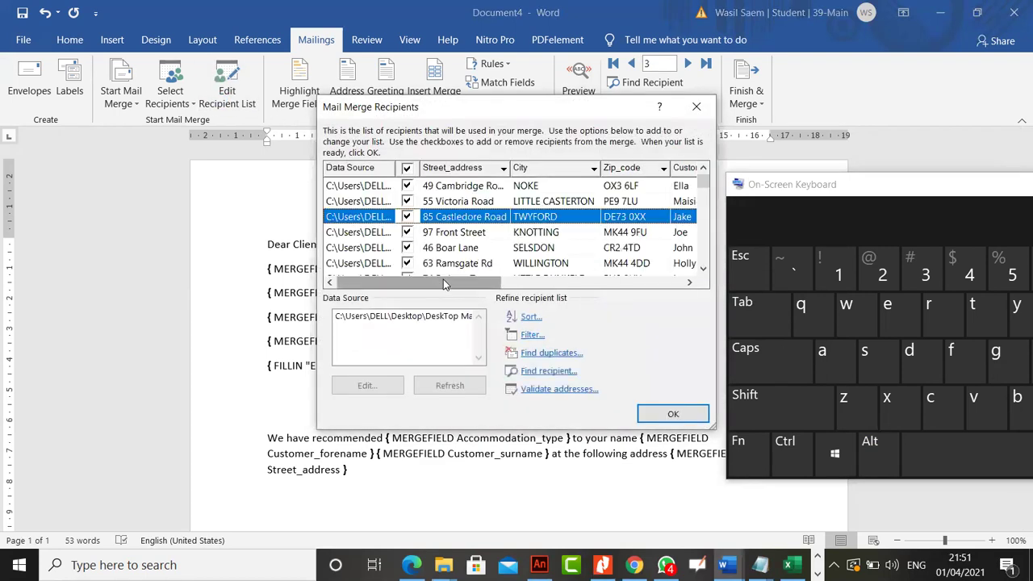
pyautogui.moveTo(443, 284); pyautogui.dragTo(556, 284)
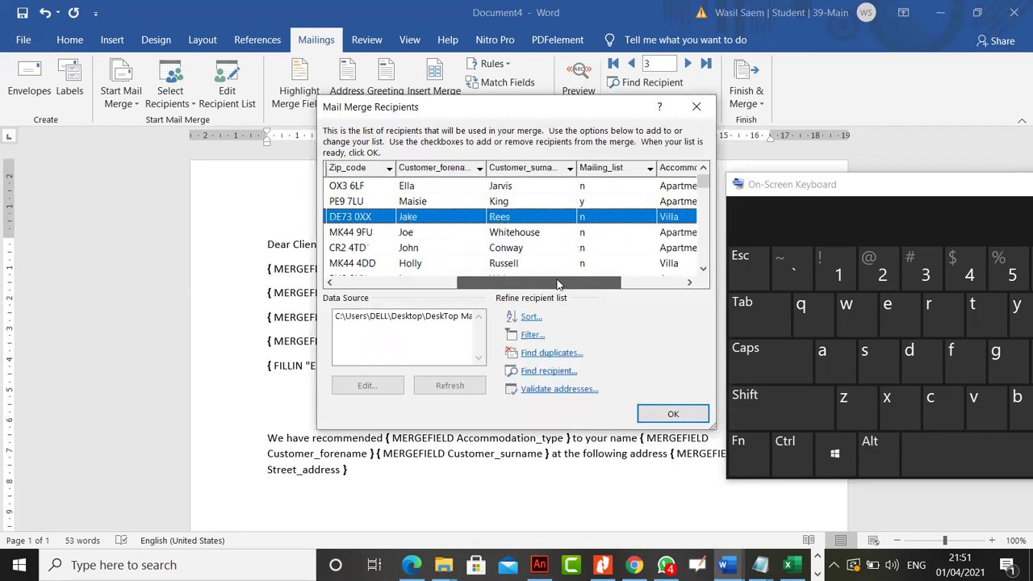
pyautogui.click(693, 105)
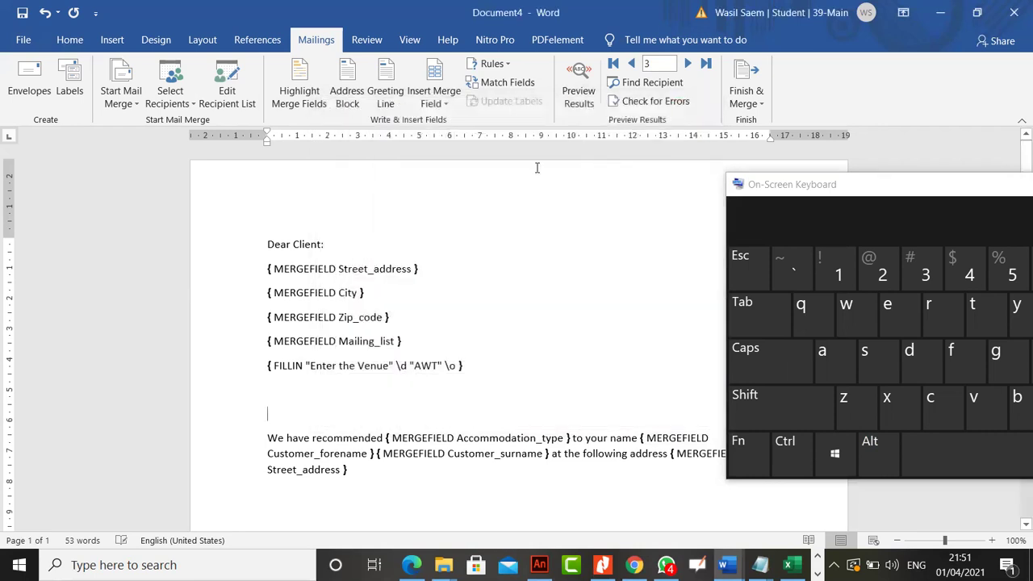
# Step: Insert an If...Then...Else rule above the closing paragraph: if Customer_surname equals the third recipient's surname, insert "Standard", leaving the otherwise text empty
pyautogui.click(436, 98)
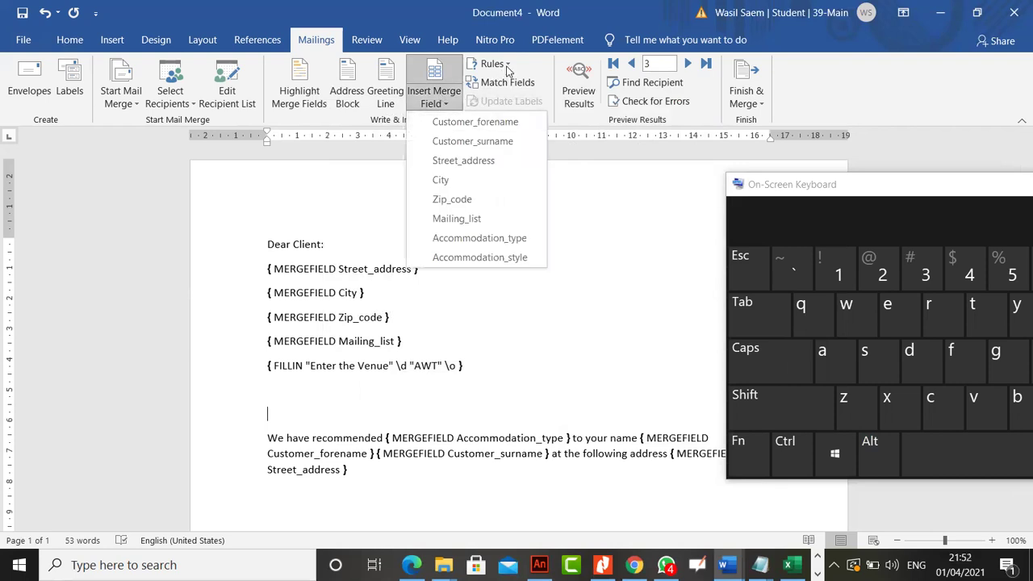
pyautogui.click(492, 63)
pyautogui.click(510, 122)
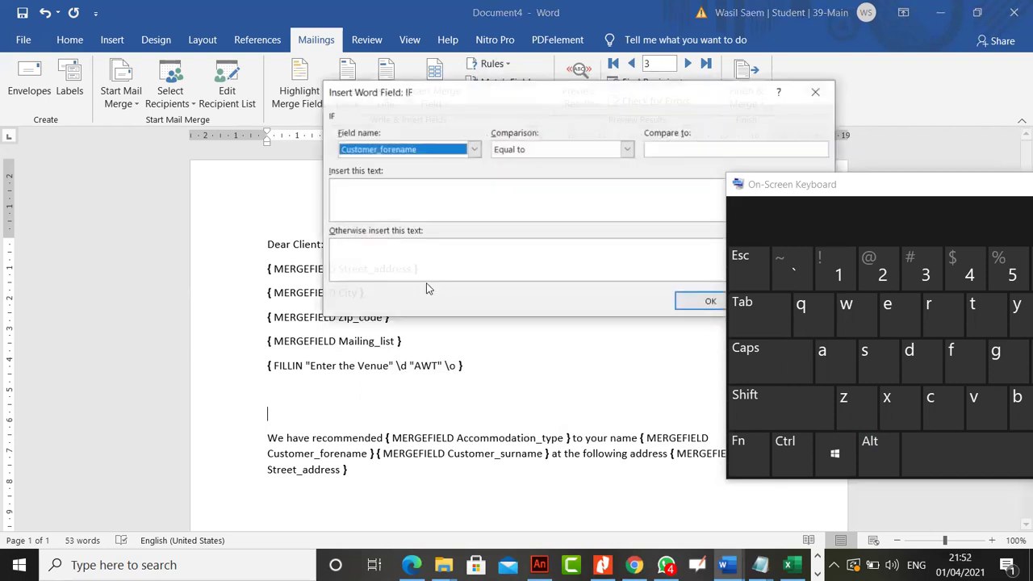
pyautogui.click(428, 151)
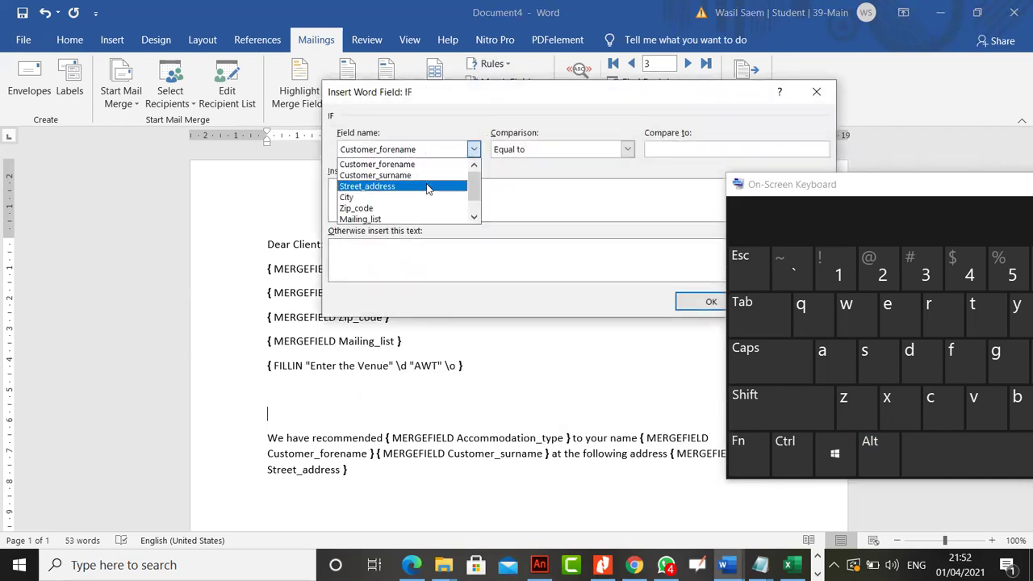
pyautogui.scroll(-1, 427, 184)
pyautogui.scroll(1, 427, 184)
pyautogui.click(427, 175)
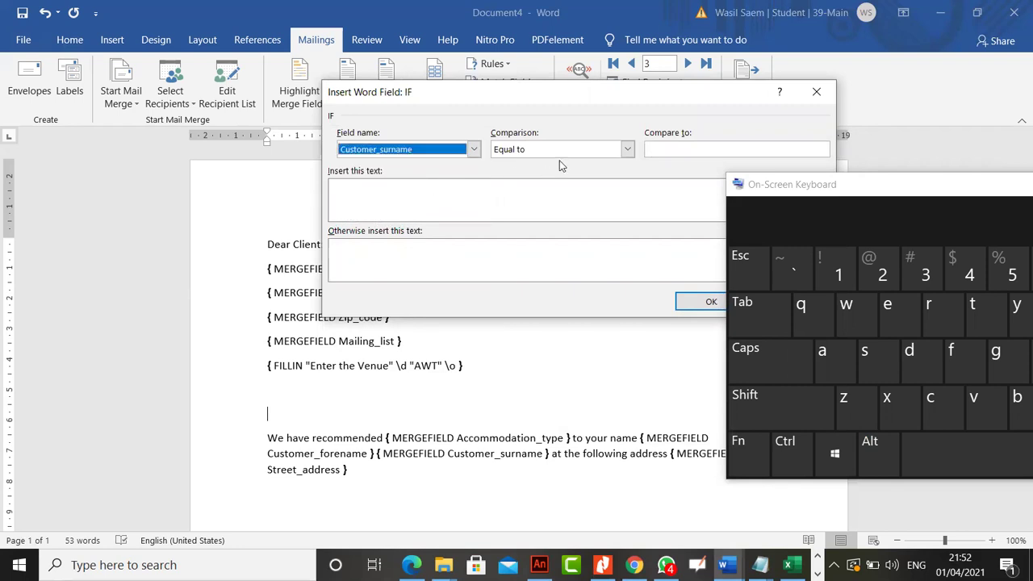
pyautogui.click(679, 154)
pyautogui.press('shift')
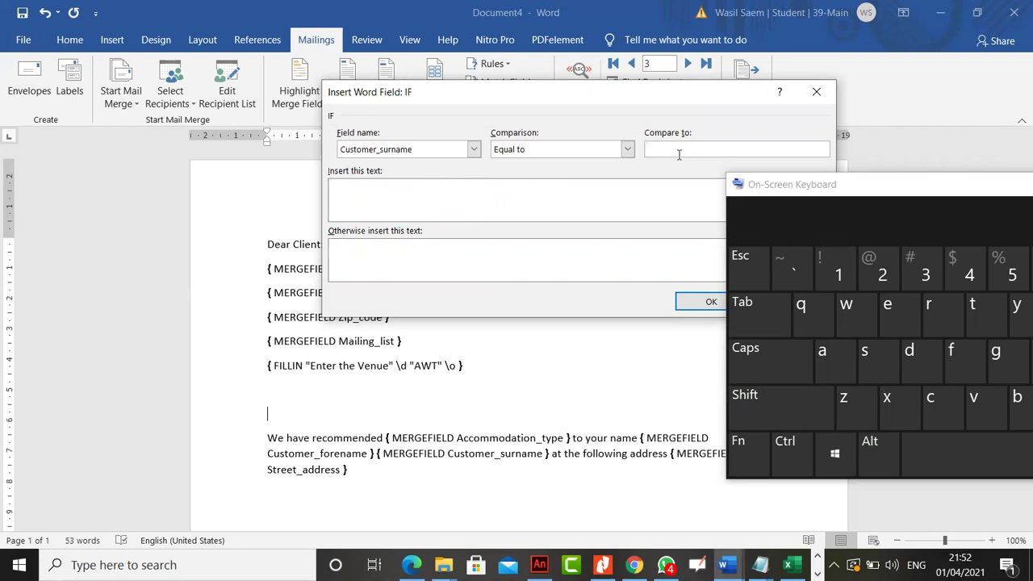
pyautogui.write('ReesSt')
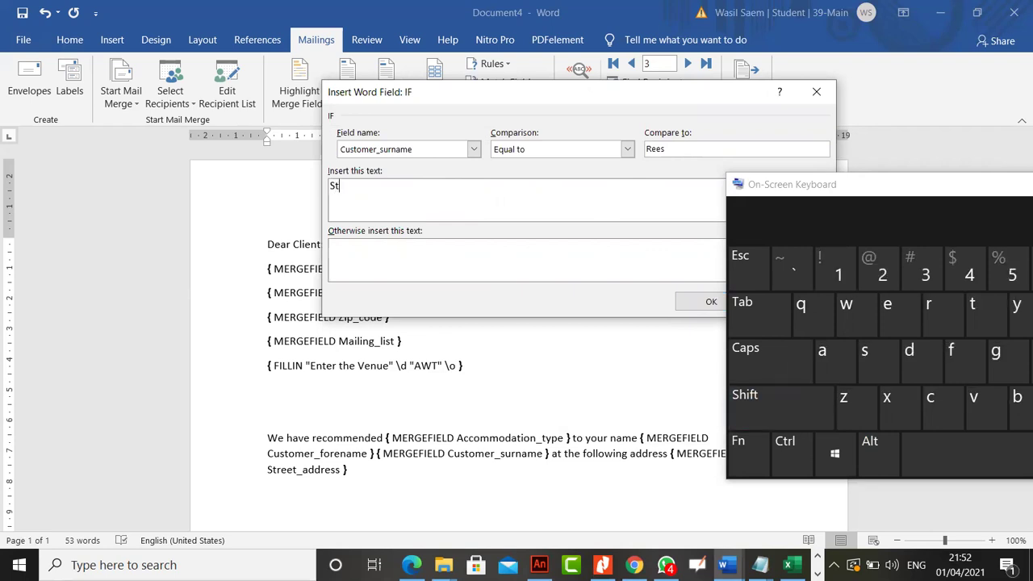
pyautogui.write('andard')
pyautogui.click(499, 252)
pyautogui.moveTo(691, 96); pyautogui.dragTo(558, 97)
pyautogui.click(583, 295)
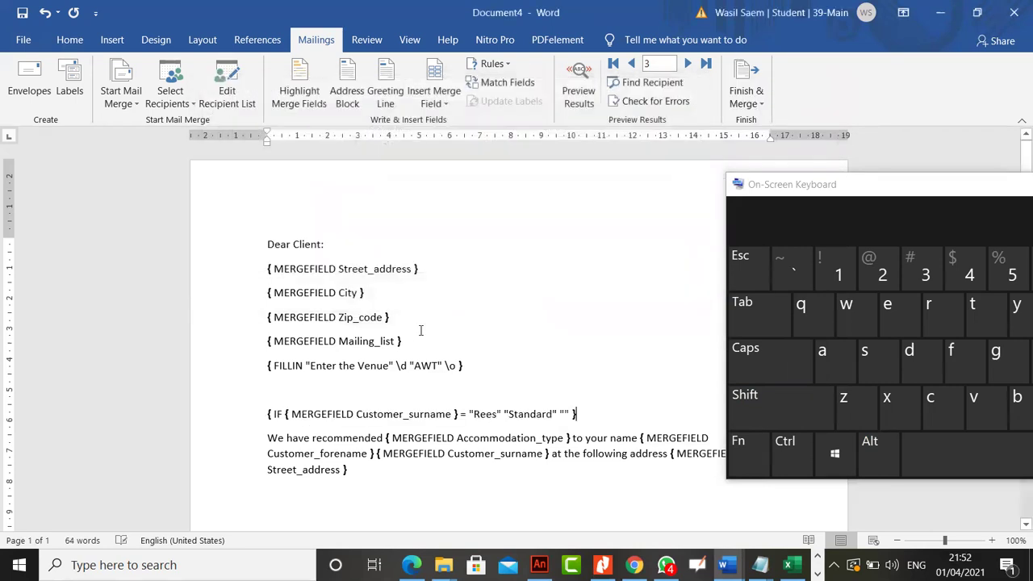
# Step: Nest a rule in the If field's empty otherwise quotes: if Customer_forename equals the fourth recipient's surname, insert "Simple", otherwise "Whatever"
pyautogui.click(563, 413)
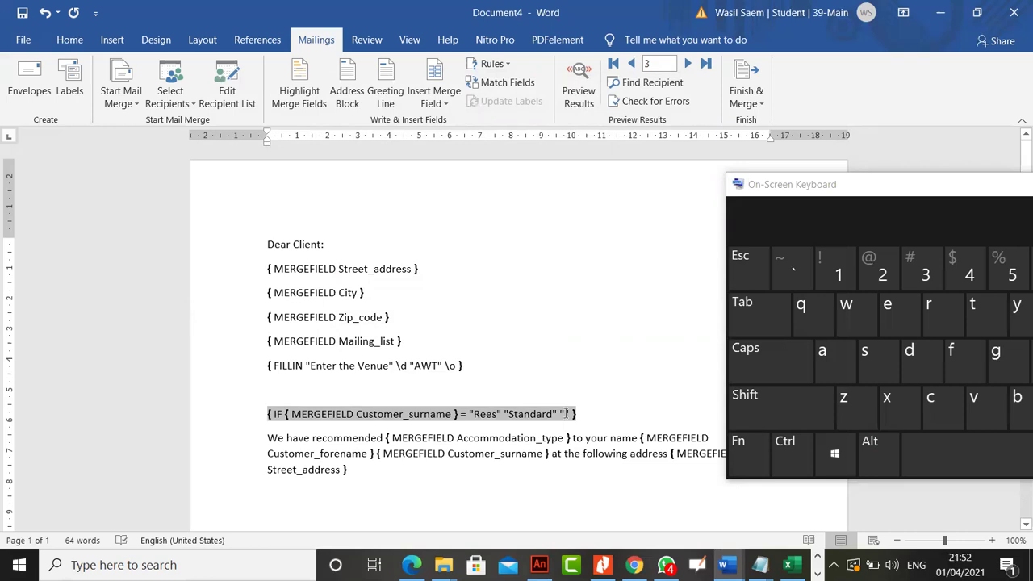
pyautogui.click(493, 64)
pyautogui.click(521, 122)
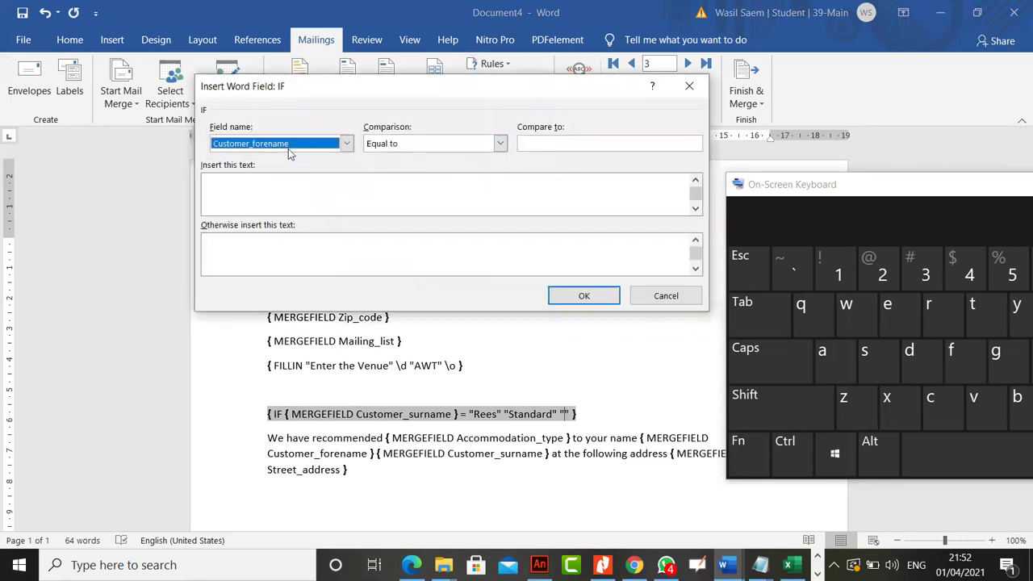
pyautogui.click(288, 146)
pyautogui.click(543, 142)
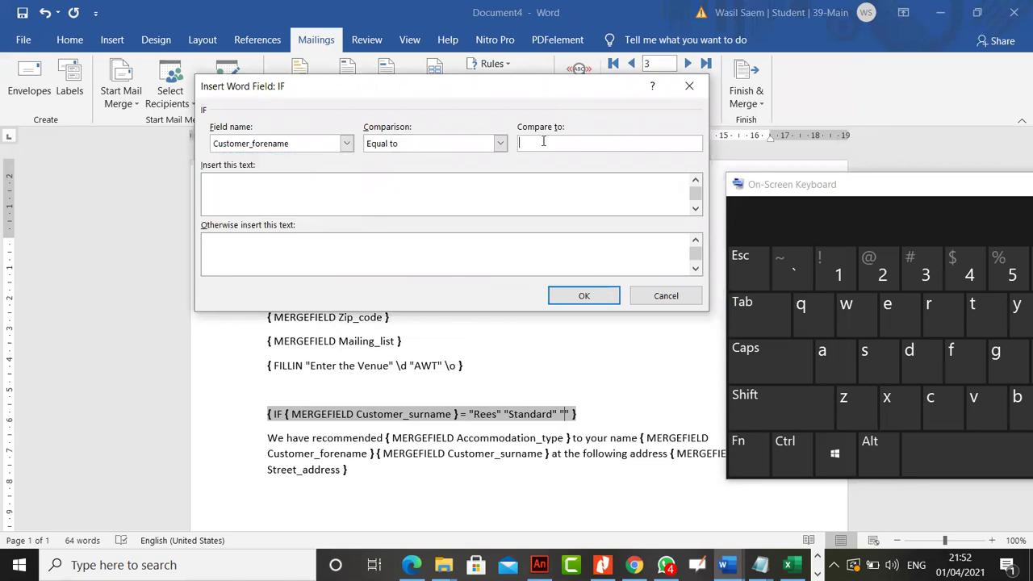
pyautogui.write('Whitehouse')
pyautogui.click(518, 189)
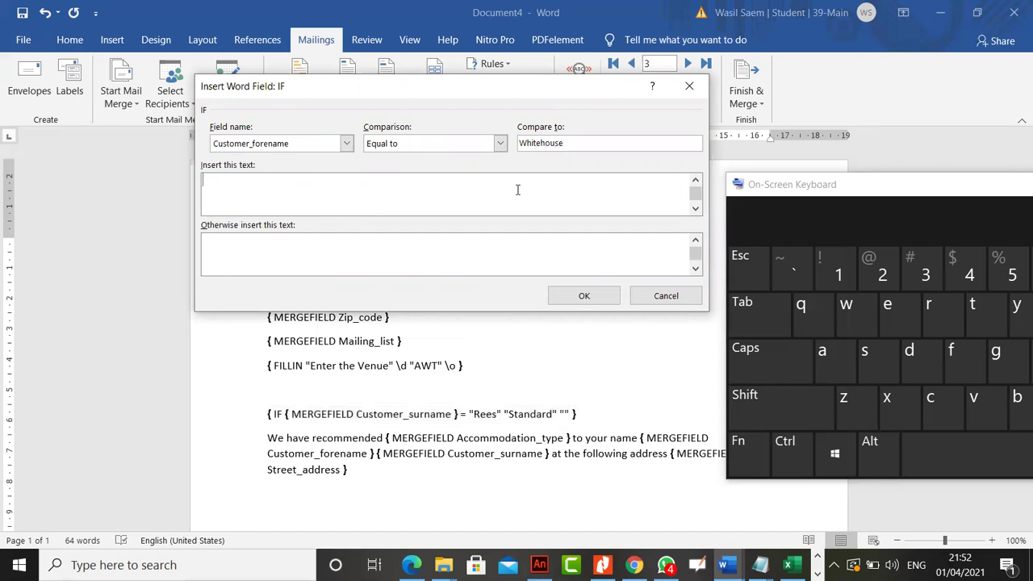
pyautogui.write('Simple')
pyautogui.click(203, 240)
pyautogui.write('Whatever')
pyautogui.click(583, 296)
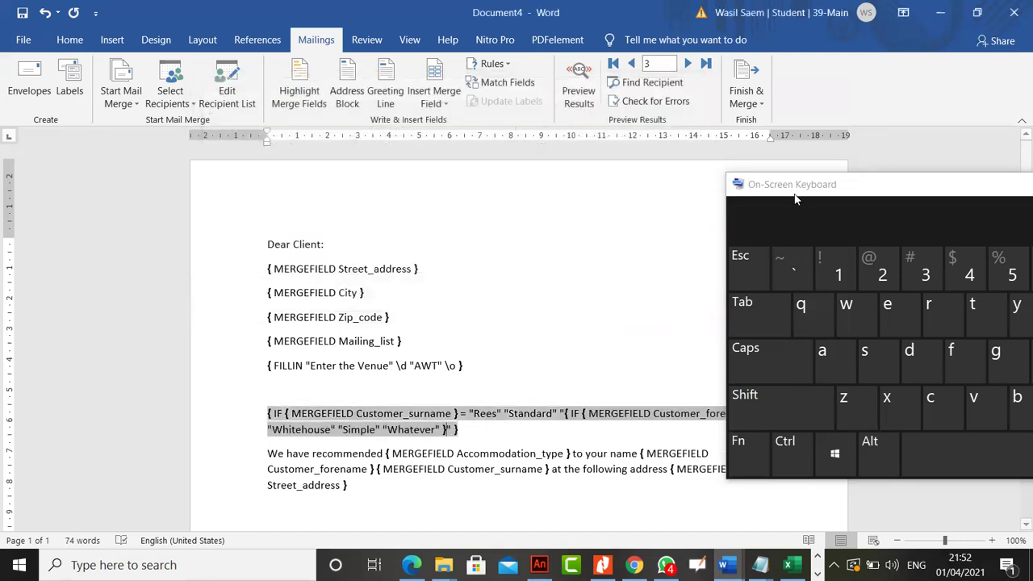
# Step: Move the On-Screen Keyboard aside so that it does not cover the nested If rule's field code
pyautogui.moveTo(798, 189); pyautogui.dragTo(913, 206)
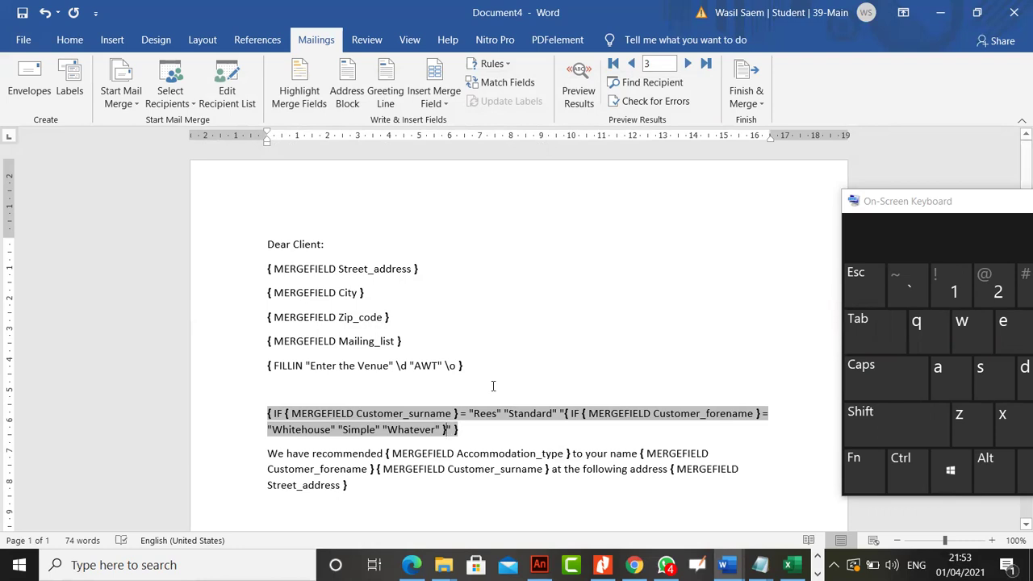
pyautogui.click(999, 206)
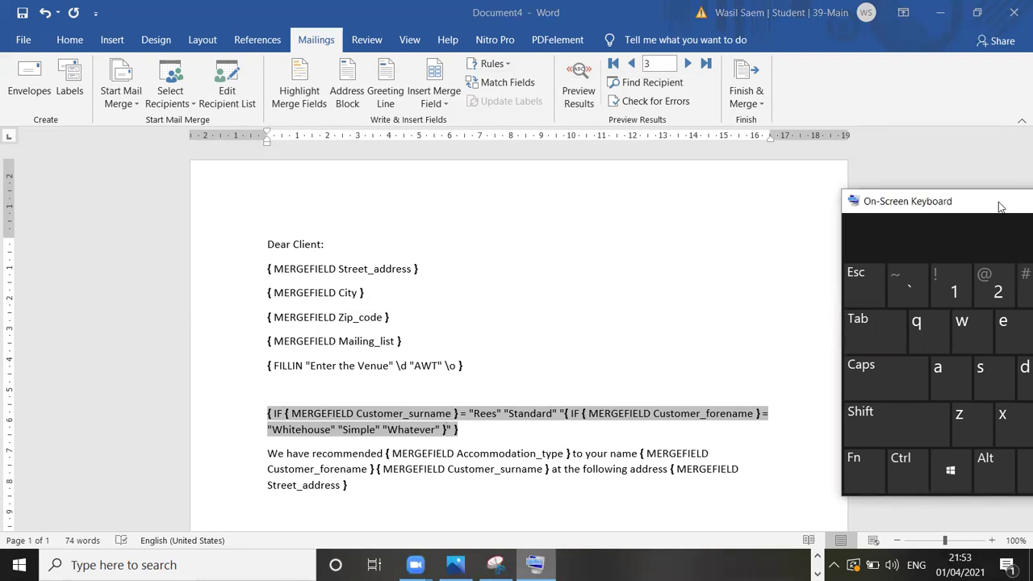
pyautogui.moveTo(998, 207); pyautogui.dragTo(950, 171)
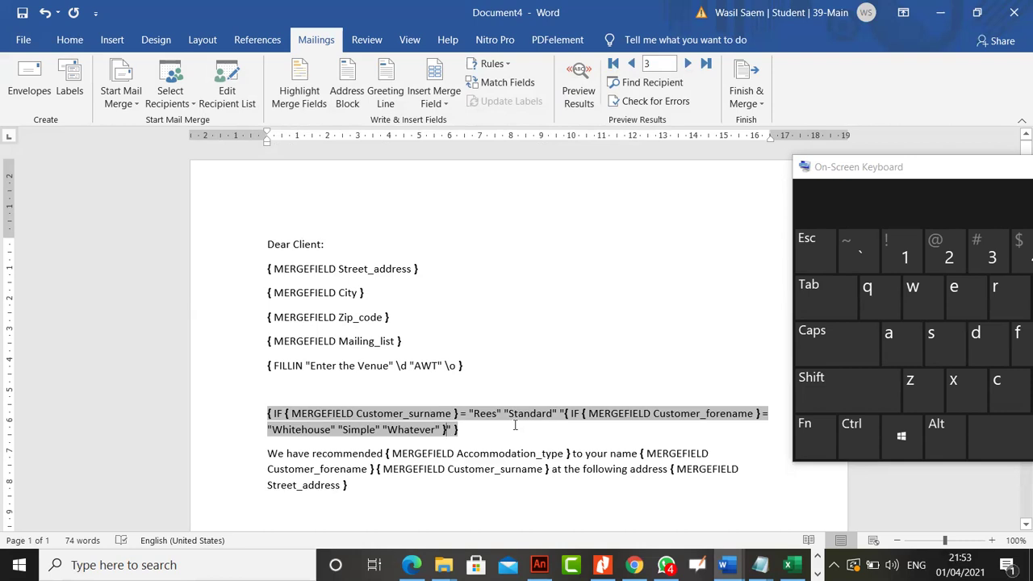
# Step: Hide the field codes, return to the first record and preview the merged results of the nested If rule
pyautogui.click(948, 442)
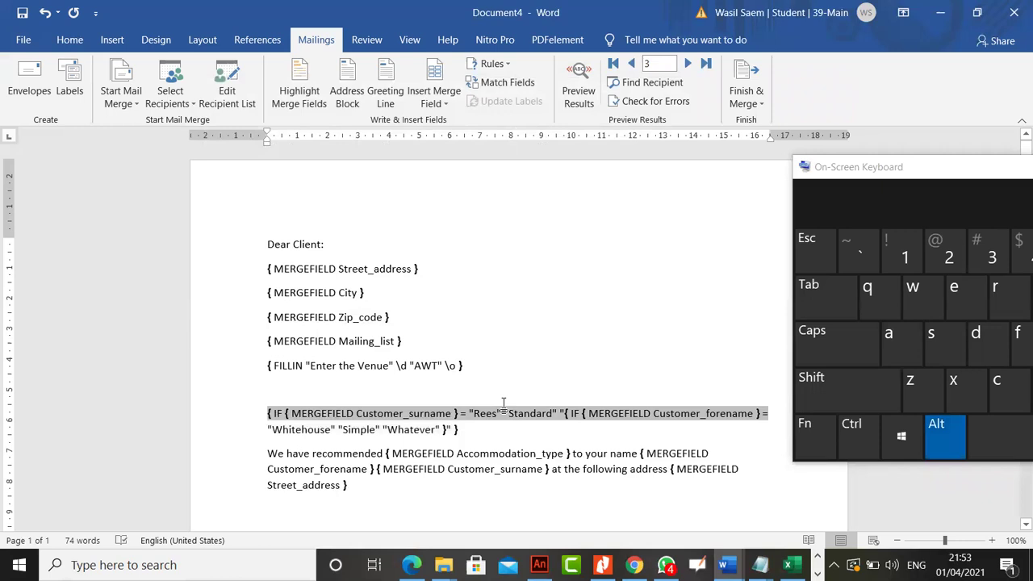
pyautogui.hotkey('alt', 'F9')
pyautogui.click(613, 63)
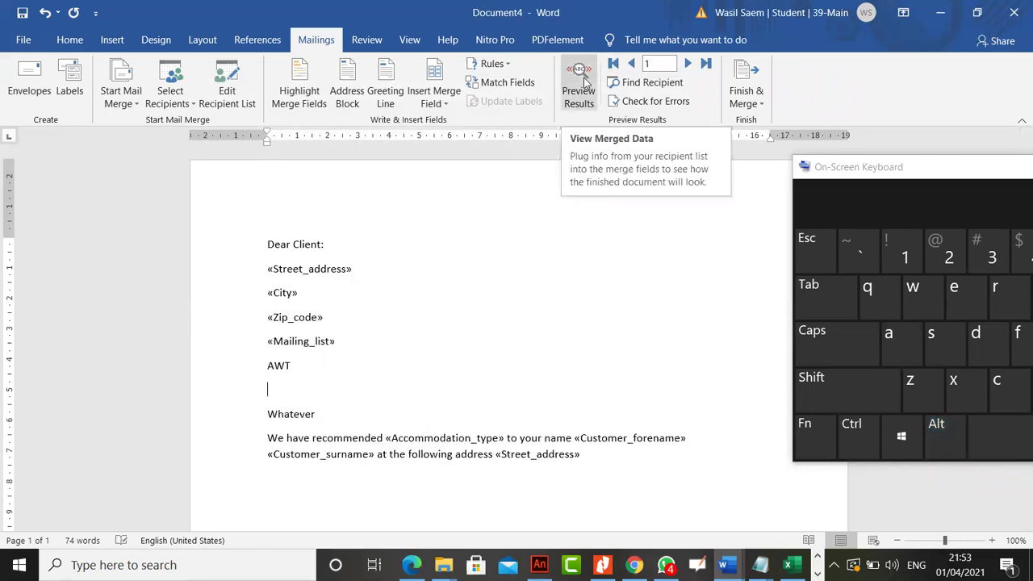
pyautogui.click(583, 83)
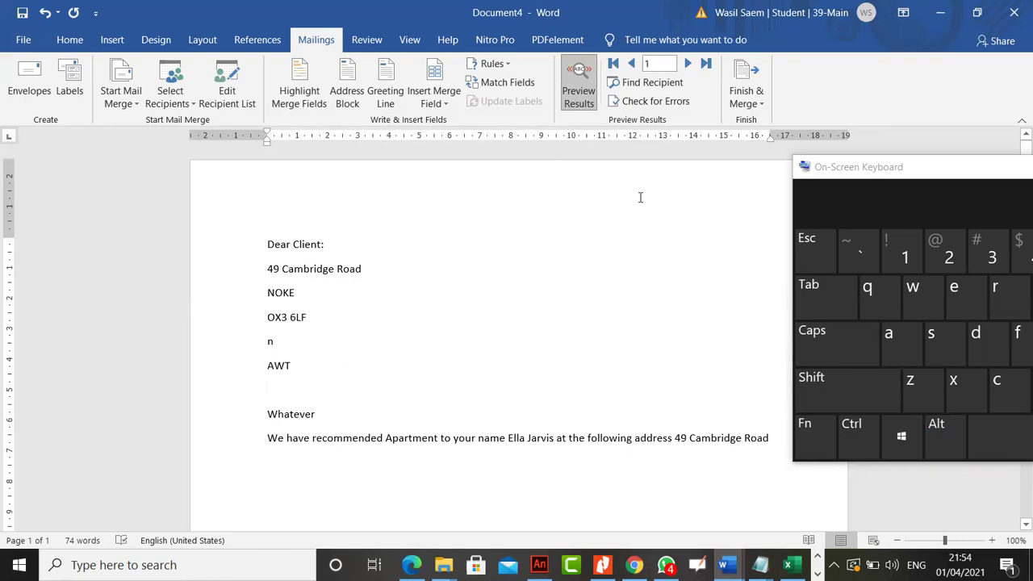
# Step: Go forward through the previewed records one at a time, checking the text the nested If rule inserts for each recipient
pyautogui.click(687, 63)
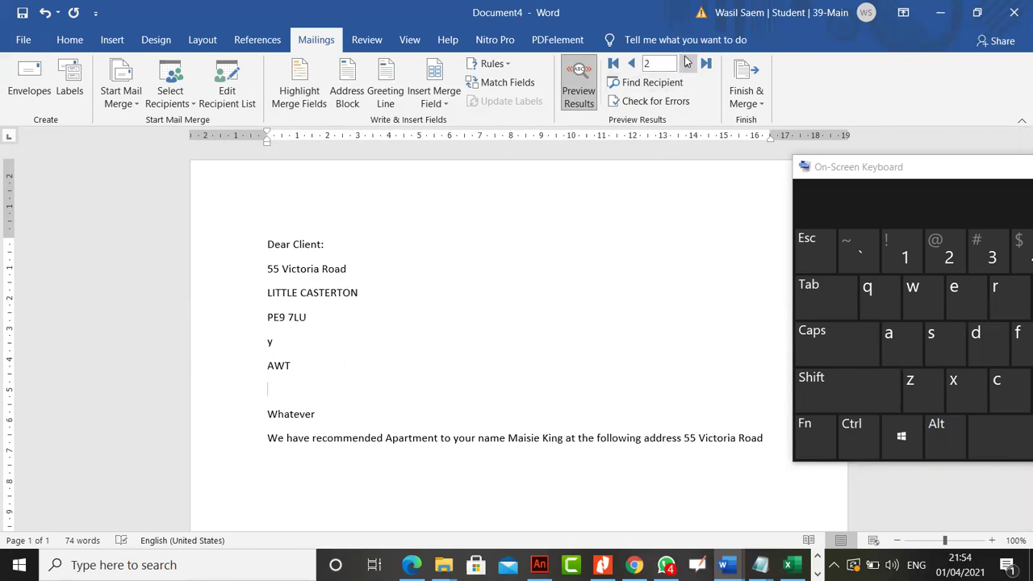
pyautogui.click(686, 63)
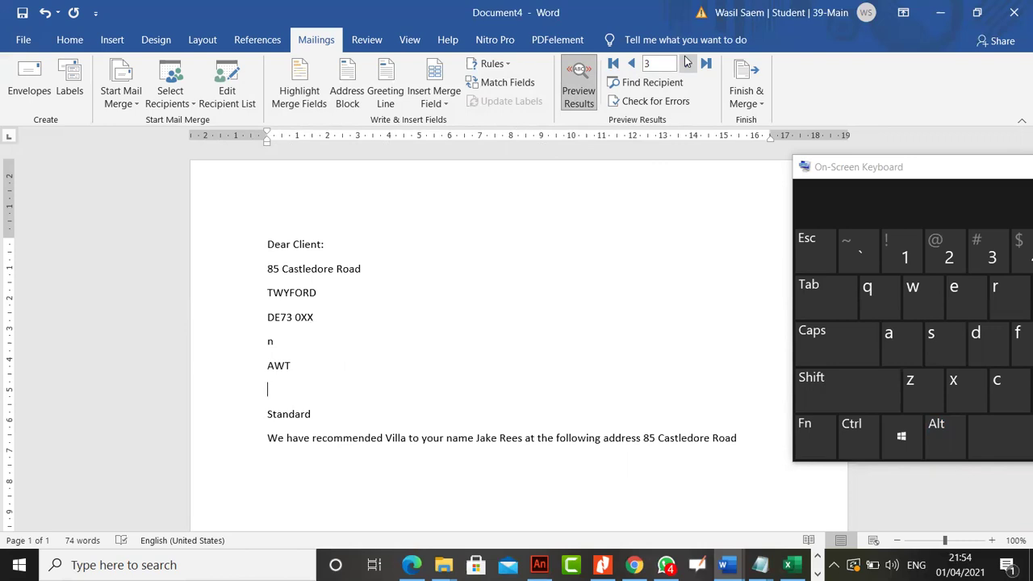
pyautogui.click(686, 62)
pyautogui.click(686, 63)
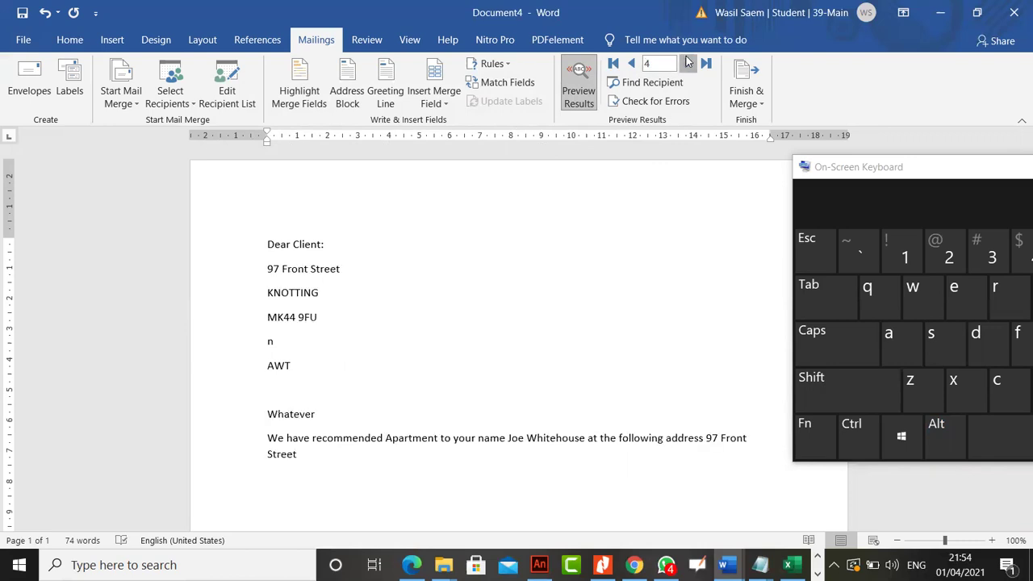
pyautogui.click(686, 63)
pyautogui.click(687, 63)
pyautogui.click(687, 63)
pyautogui.click(686, 63)
pyautogui.click(686, 63)
pyautogui.click(687, 63)
pyautogui.click(687, 63)
pyautogui.click(686, 63)
pyautogui.click(687, 63)
pyautogui.click(687, 63)
pyautogui.click(687, 63)
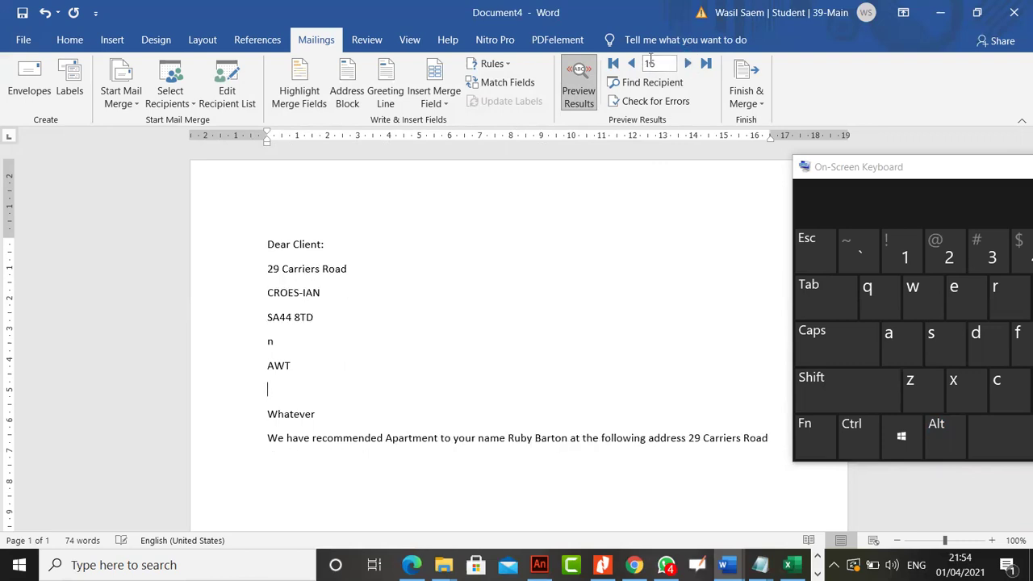
# Step: Go back record by record to the first recipient, watching the nested If rule's text
pyautogui.click(632, 63)
pyautogui.click(633, 64)
pyautogui.click(632, 63)
pyautogui.doubleClick(633, 63)
pyautogui.click(633, 64)
pyautogui.click(633, 64)
pyautogui.click(633, 64)
pyautogui.click(632, 64)
pyautogui.click(633, 63)
pyautogui.click(633, 64)
pyautogui.click(633, 63)
pyautogui.click(633, 64)
pyautogui.click(633, 64)
pyautogui.click(633, 64)
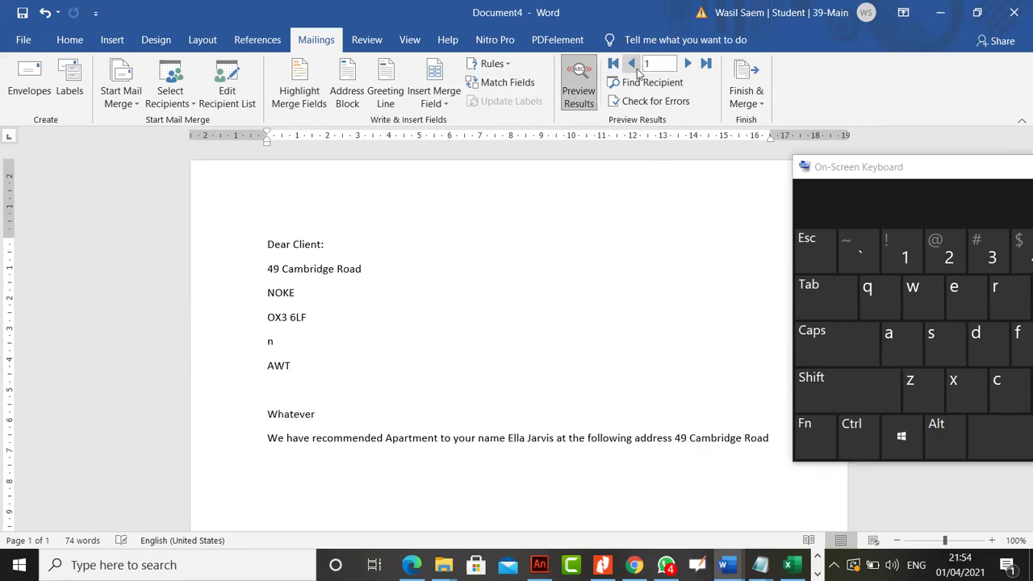
# Step: Step forward again from record 1 to record 12 and compare the inserted rule text with each customer's name
pyautogui.click(688, 63)
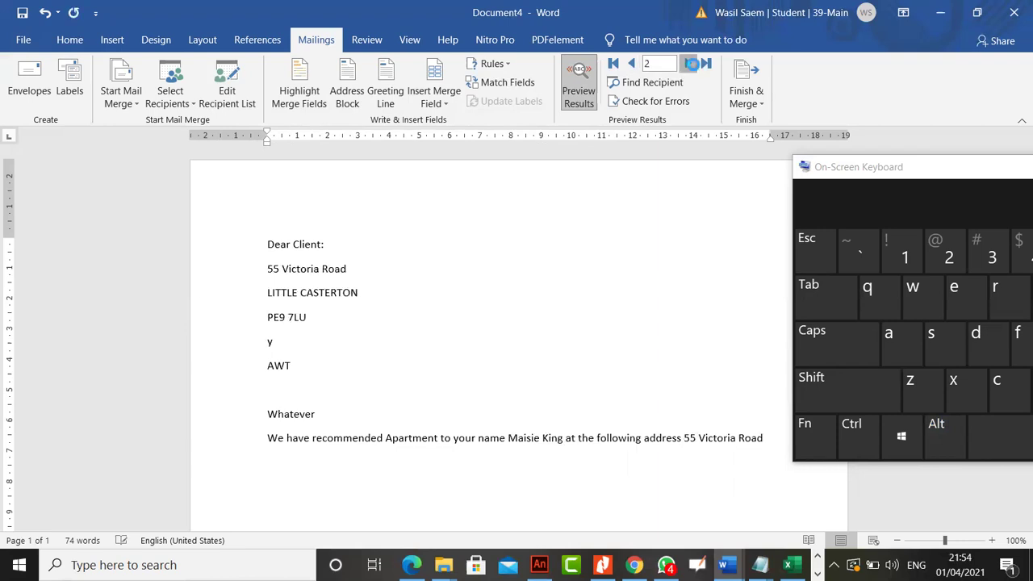
pyautogui.click(688, 64)
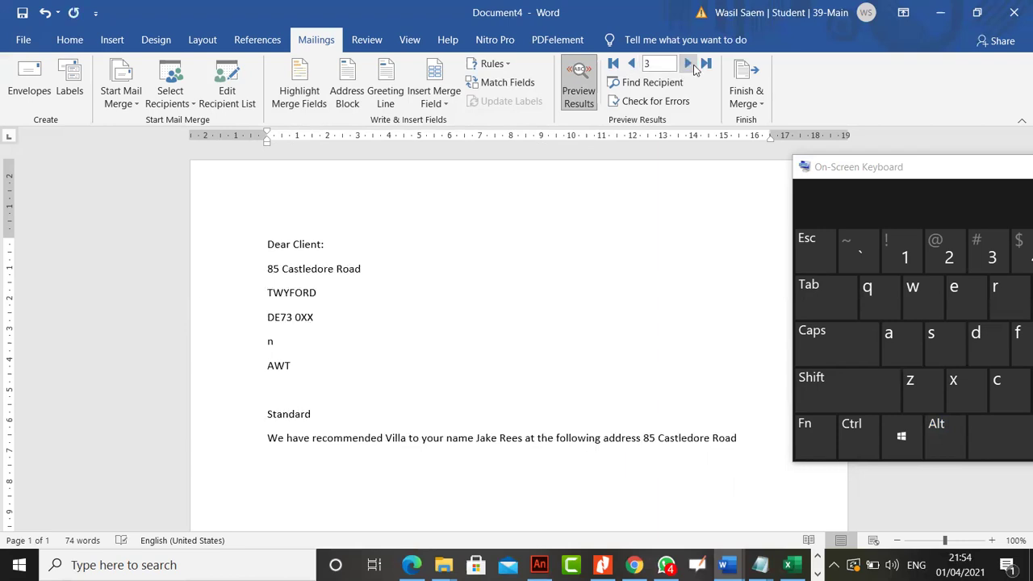
pyautogui.click(689, 66)
pyautogui.click(690, 65)
pyautogui.click(690, 65)
pyautogui.click(690, 65)
pyautogui.click(688, 64)
pyautogui.click(689, 64)
pyautogui.click(688, 64)
pyautogui.click(688, 64)
pyautogui.click(688, 63)
# Step: Examine the forename, surname and Mailing_list columns and further rows of the recipient list, then close it
pyautogui.click(219, 85)
pyautogui.moveTo(491, 287); pyautogui.dragTo(585, 288)
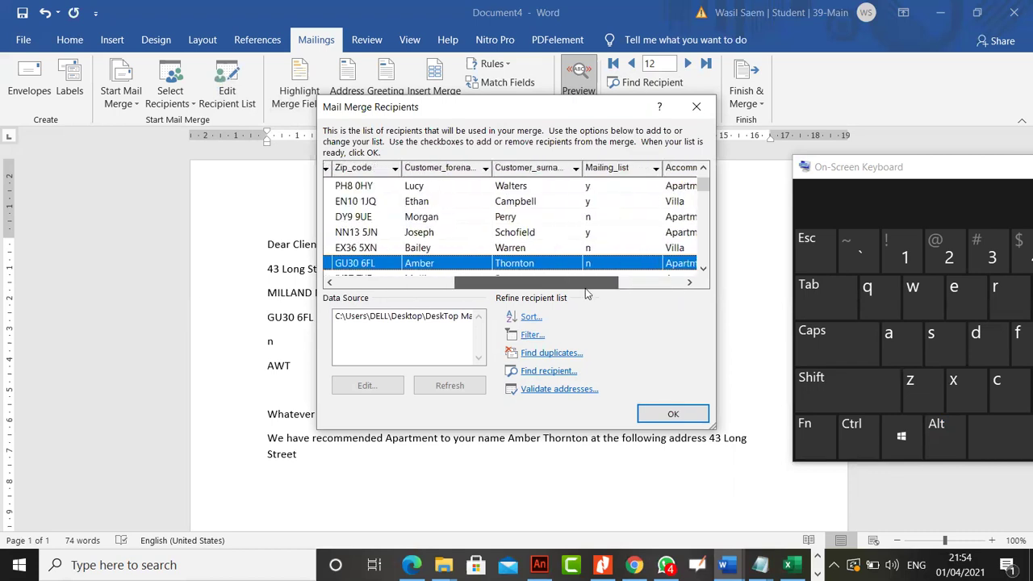
pyautogui.moveTo(585, 288); pyautogui.dragTo(462, 288)
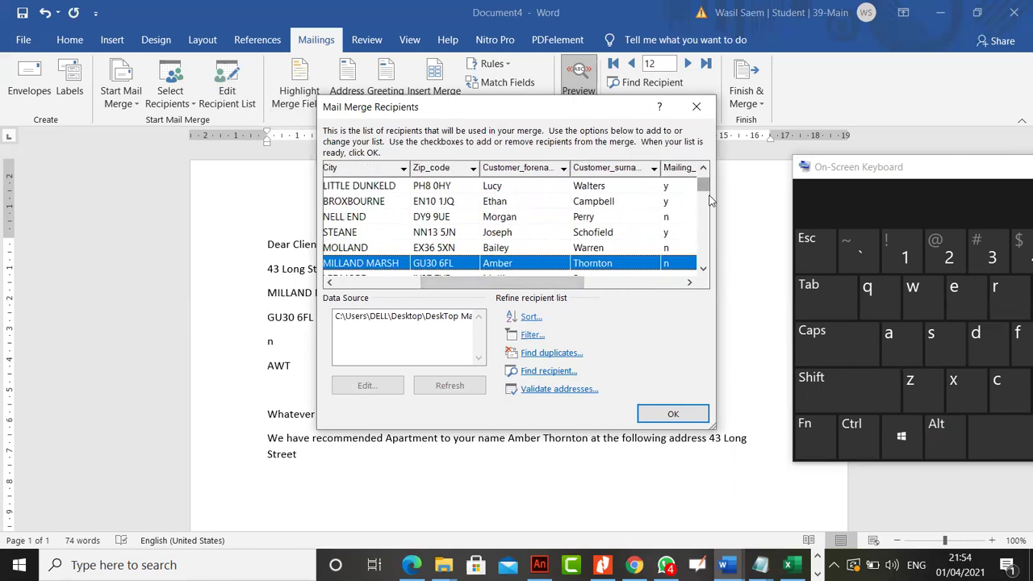
pyautogui.moveTo(702, 185); pyautogui.dragTo(697, 244)
pyautogui.click(696, 107)
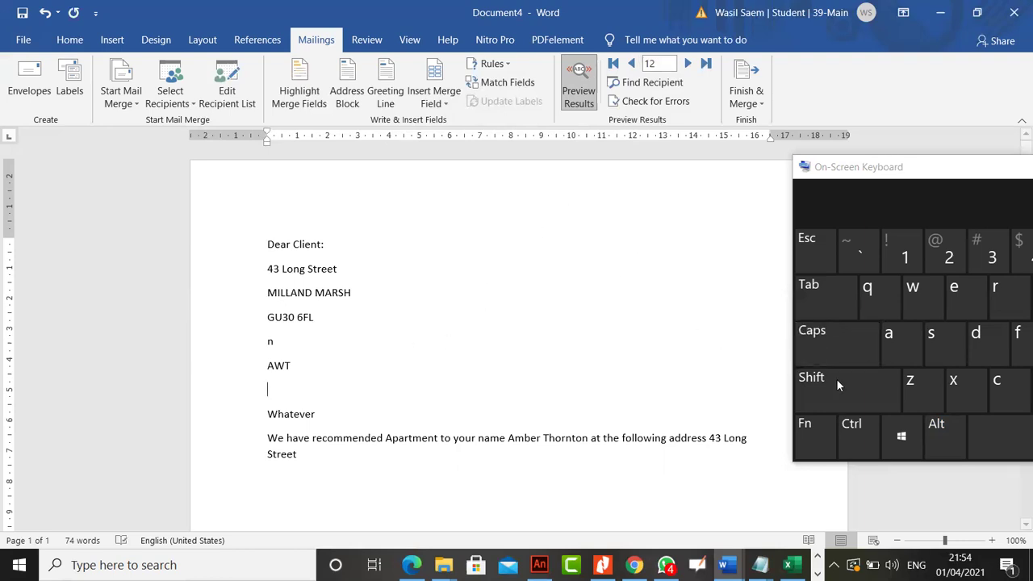
# Step: Turn off the results preview and return to the first record
pyautogui.click(936, 430)
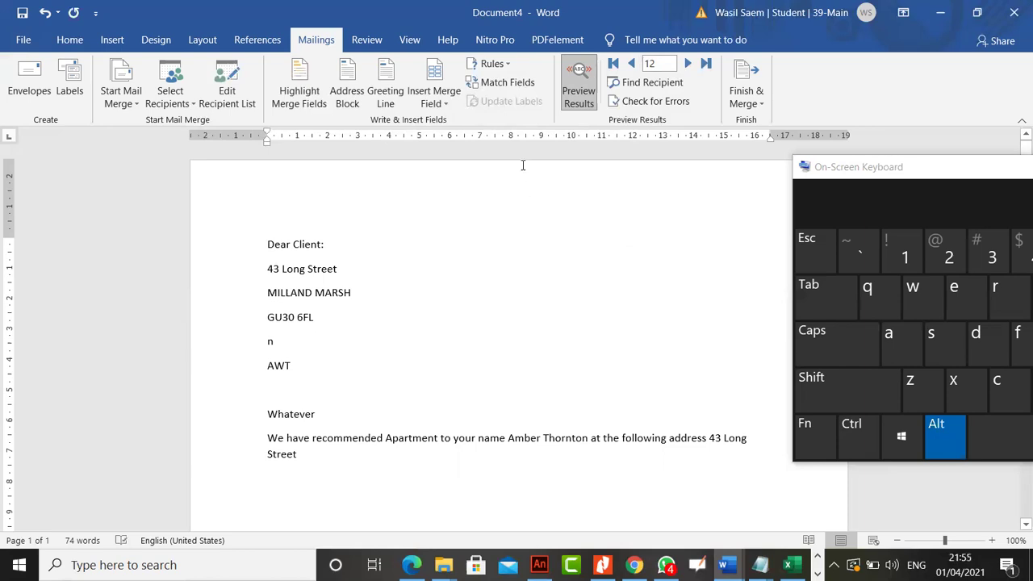
pyautogui.click(579, 90)
pyautogui.click(613, 63)
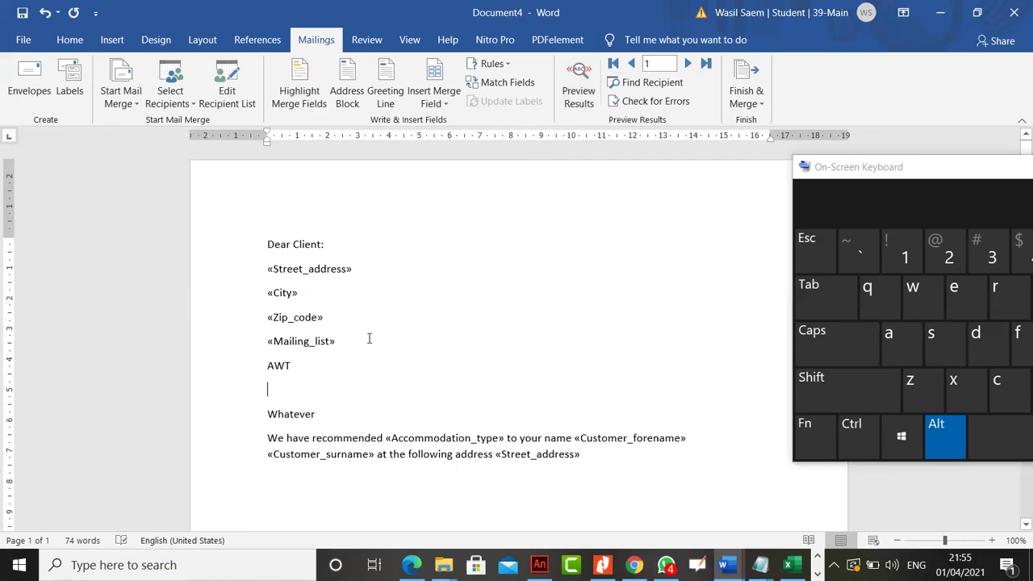
# Step: Examine the recipient list's columns from Street_address through to the accommodation columns, then close the list
pyautogui.click(227, 90)
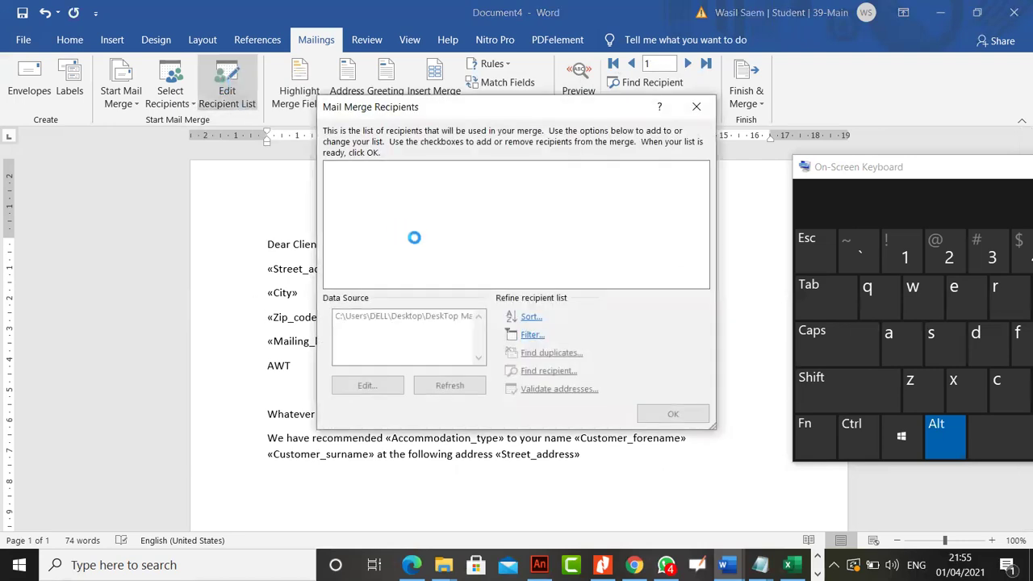
pyautogui.moveTo(468, 282); pyautogui.dragTo(508, 289)
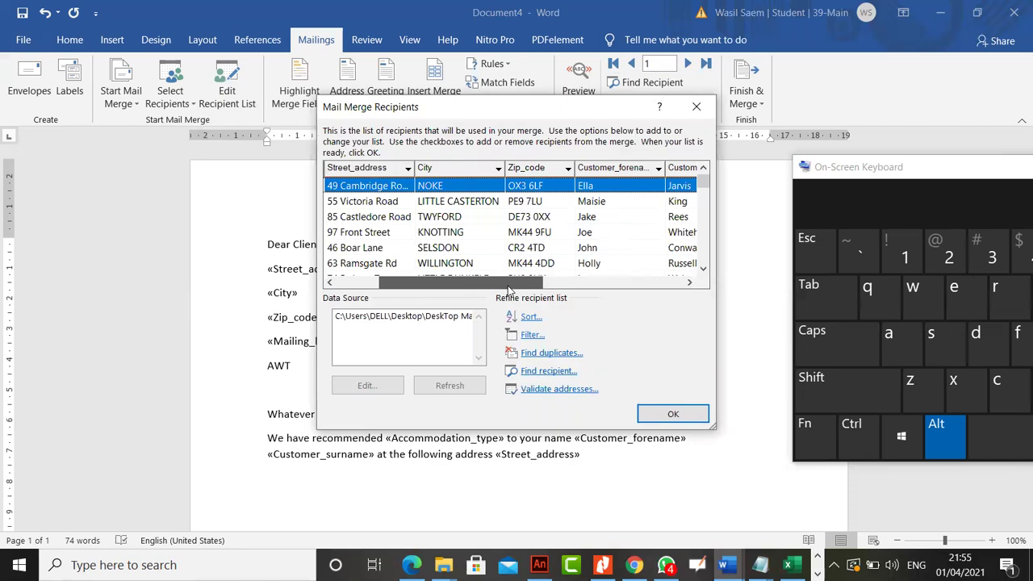
pyautogui.moveTo(508, 289); pyautogui.dragTo(657, 281)
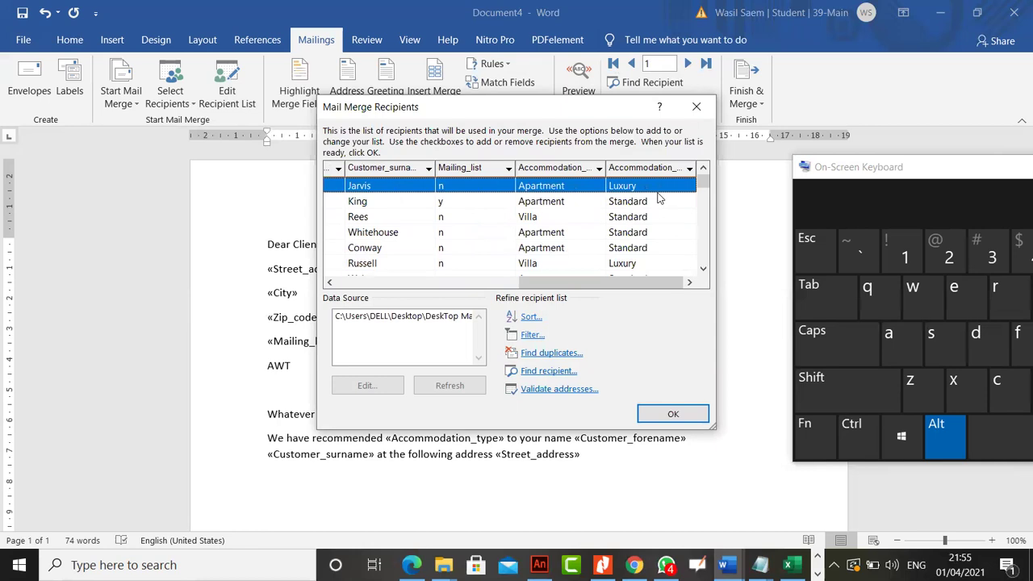
pyautogui.click(696, 107)
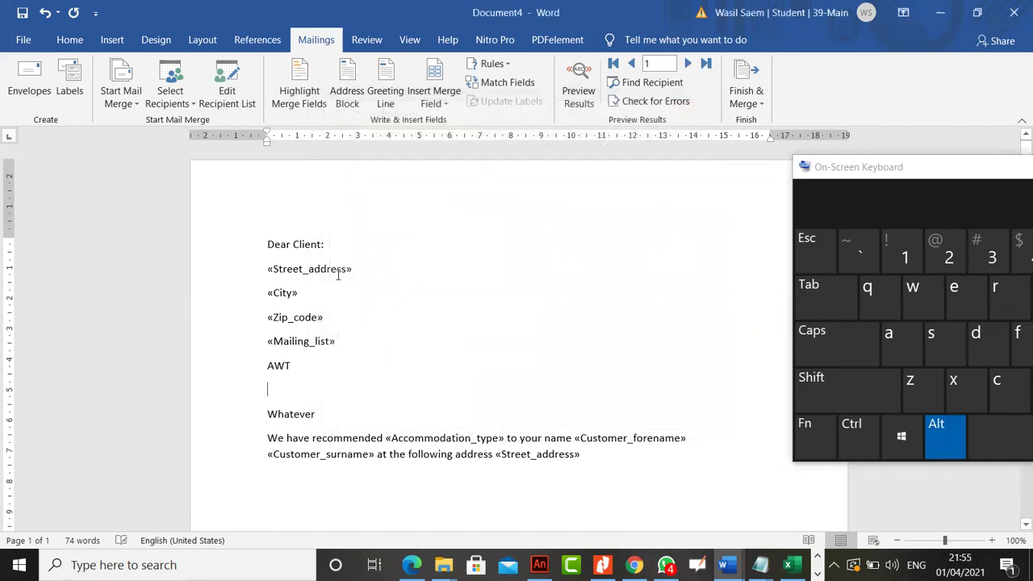
# Step: Compare the letter's Street_address and City fields with the first recipients' entries in the recipient list
pyautogui.click(264, 269)
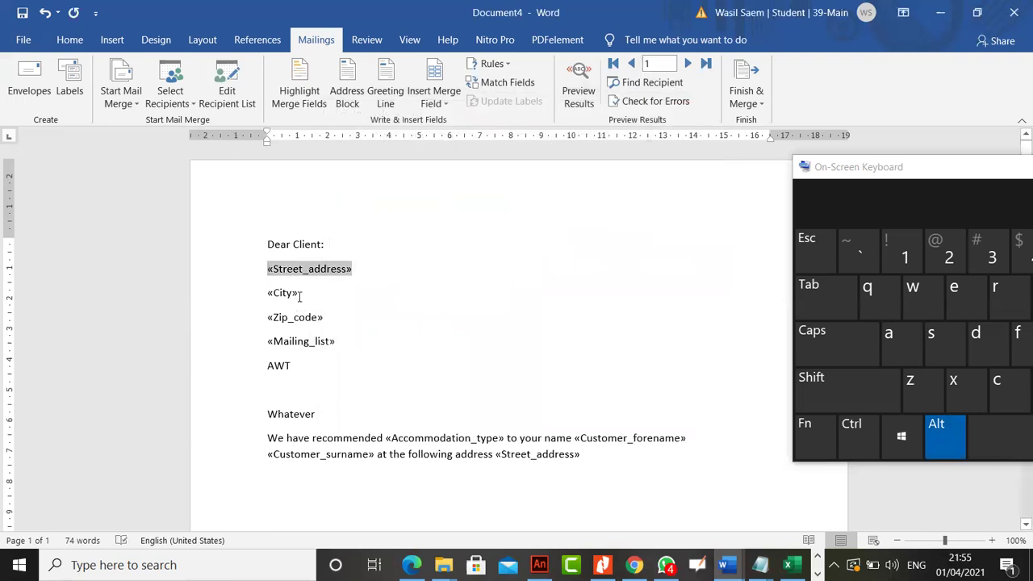
pyautogui.click(299, 295)
pyautogui.click(246, 94)
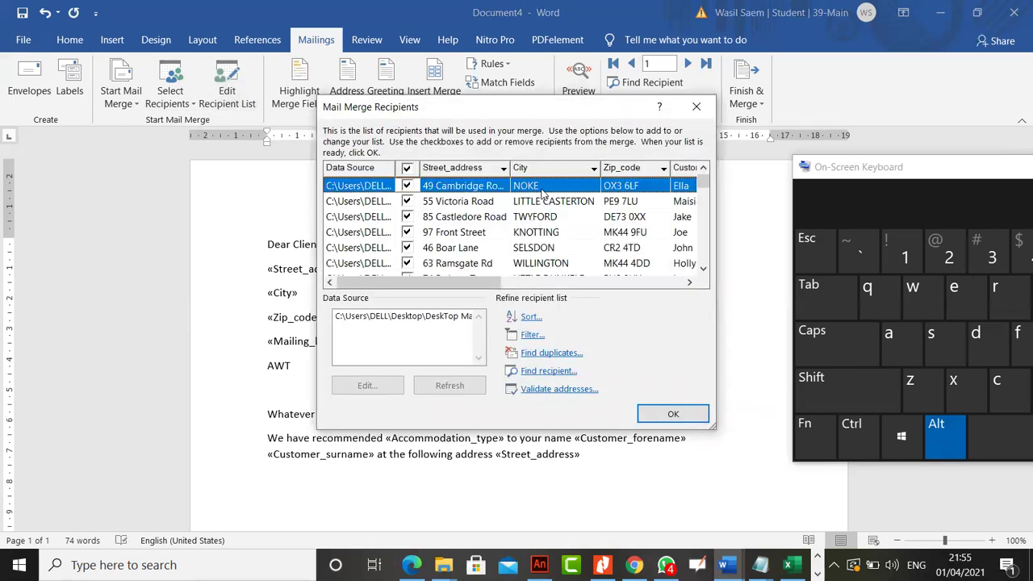
pyautogui.click(696, 106)
# Step: Insert a Next Record rule directly before the City field
pyautogui.click(269, 297)
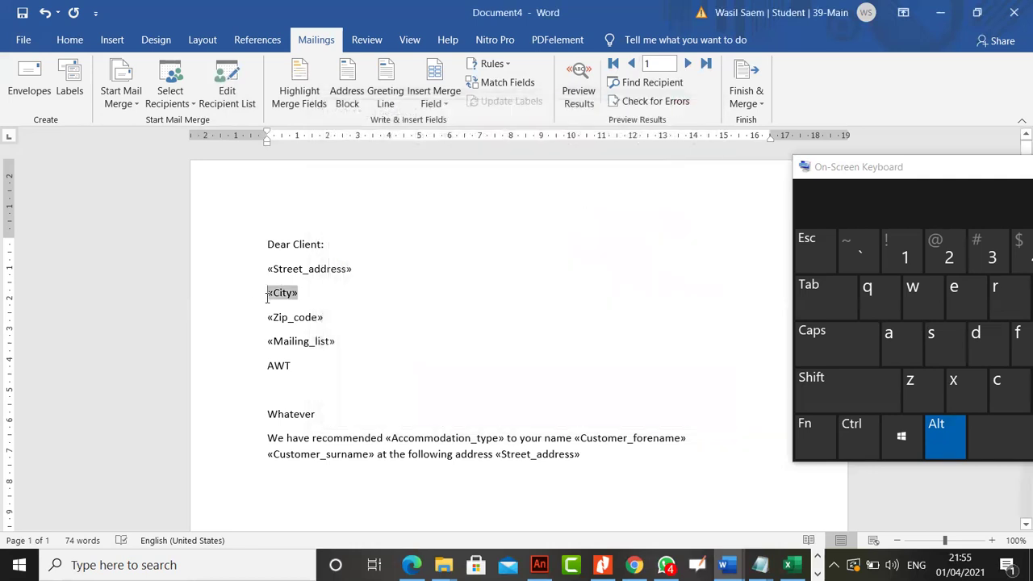
pyautogui.click(492, 63)
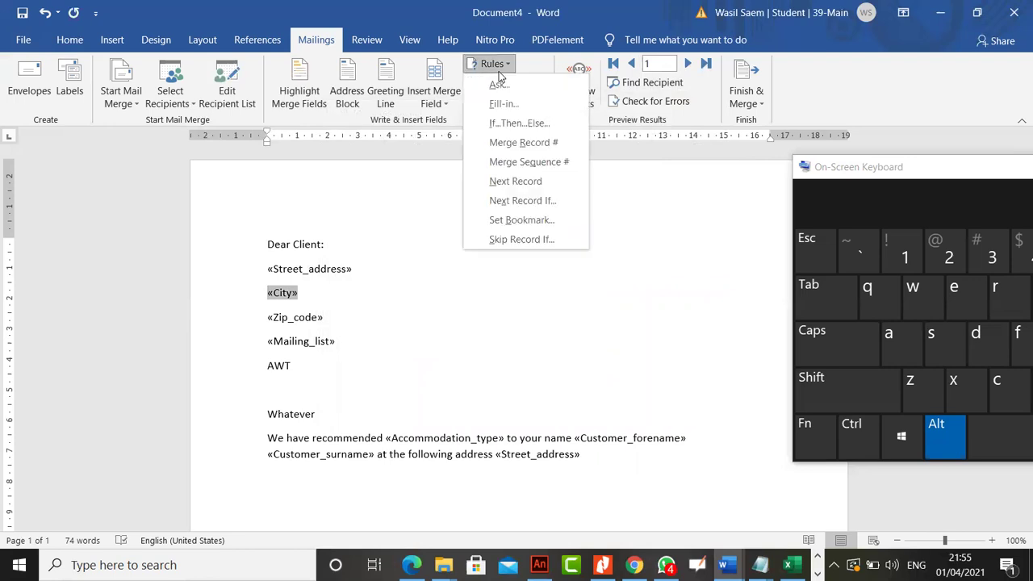
pyautogui.click(517, 180)
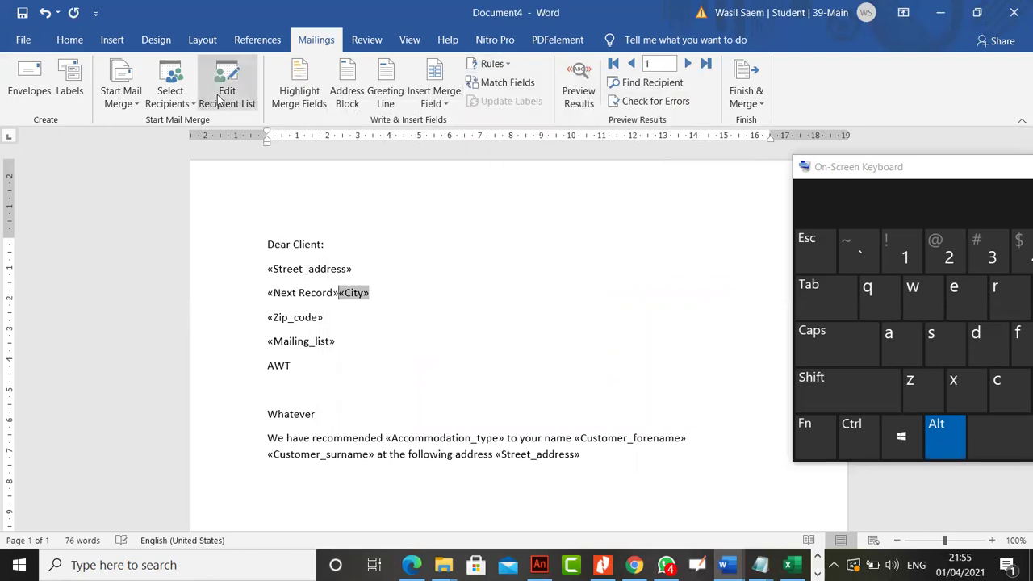
# Step: Preview the letter and compare its street address, city and zip code with the first two entries in the recipient list
pyautogui.click(574, 92)
pyautogui.click(371, 267)
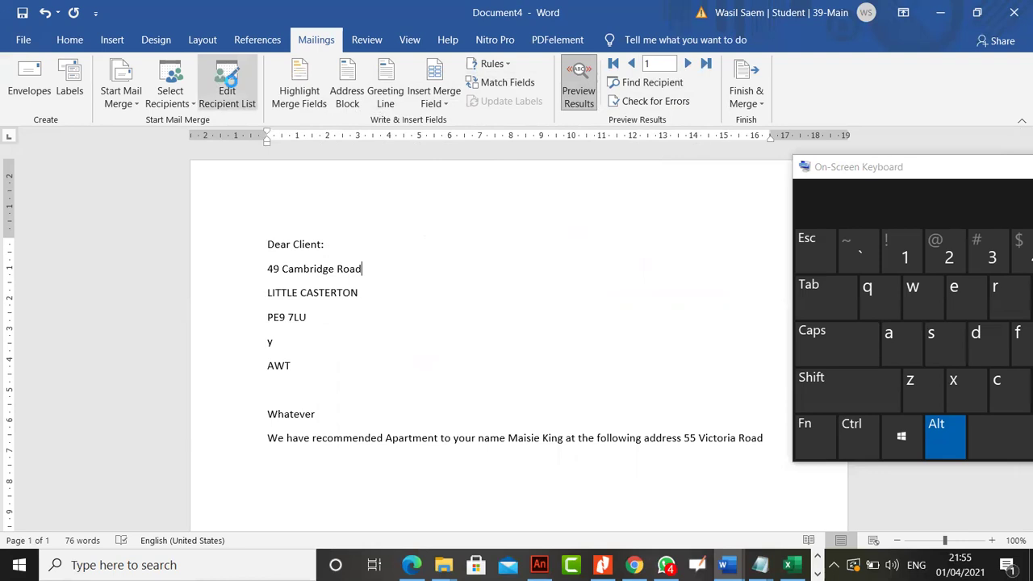
pyautogui.click(227, 91)
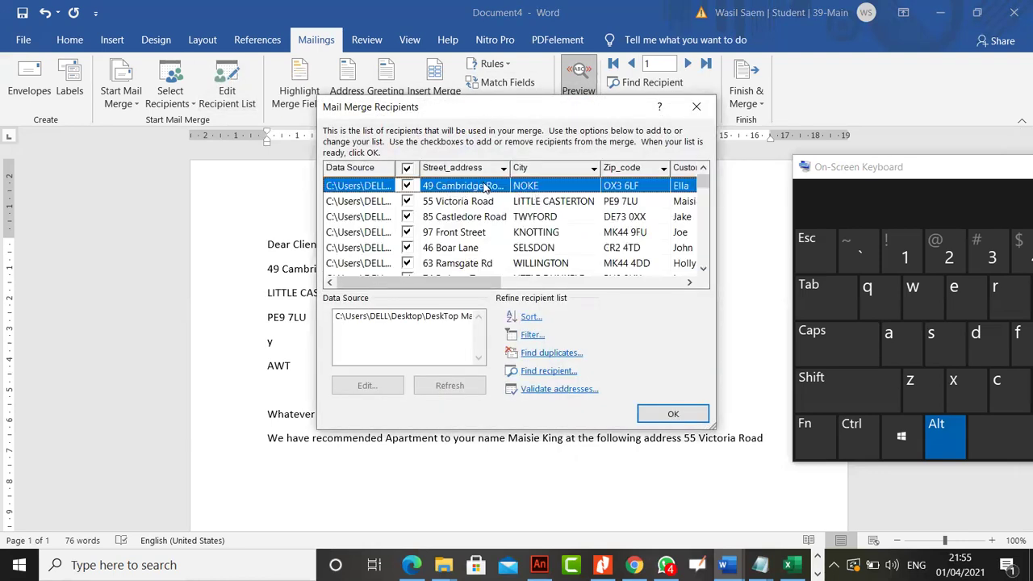
pyautogui.moveTo(539, 108); pyautogui.dragTo(599, 102)
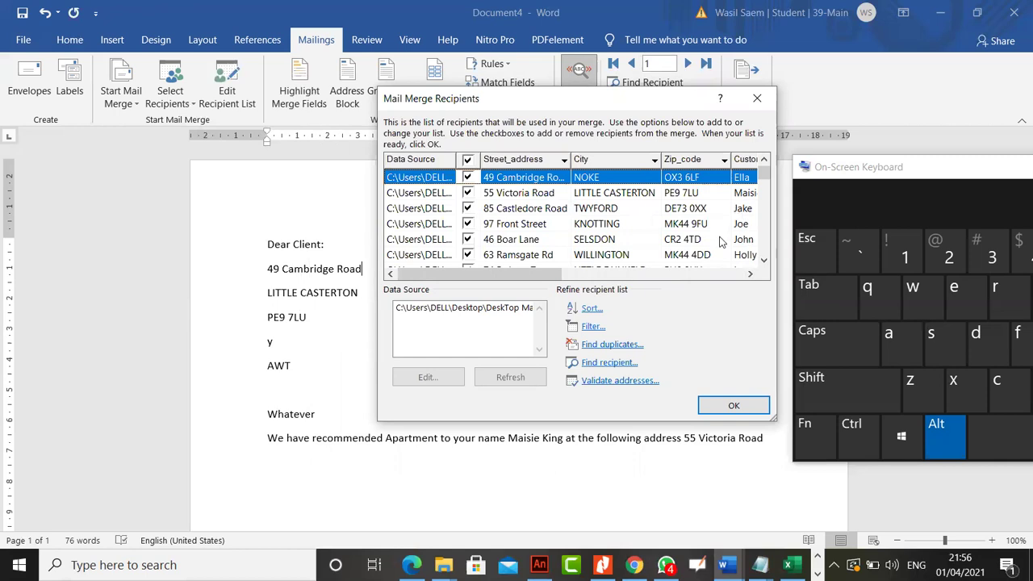
pyautogui.click(757, 98)
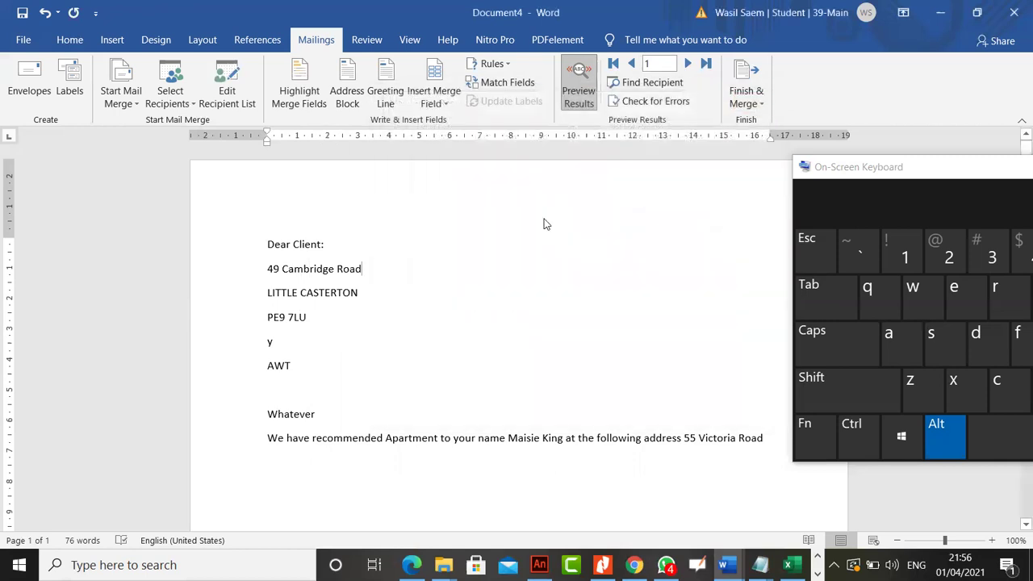
# Step: Turn off the results preview and look over the available merge rules without inserting one
pyautogui.click(593, 91)
pyautogui.click(338, 293)
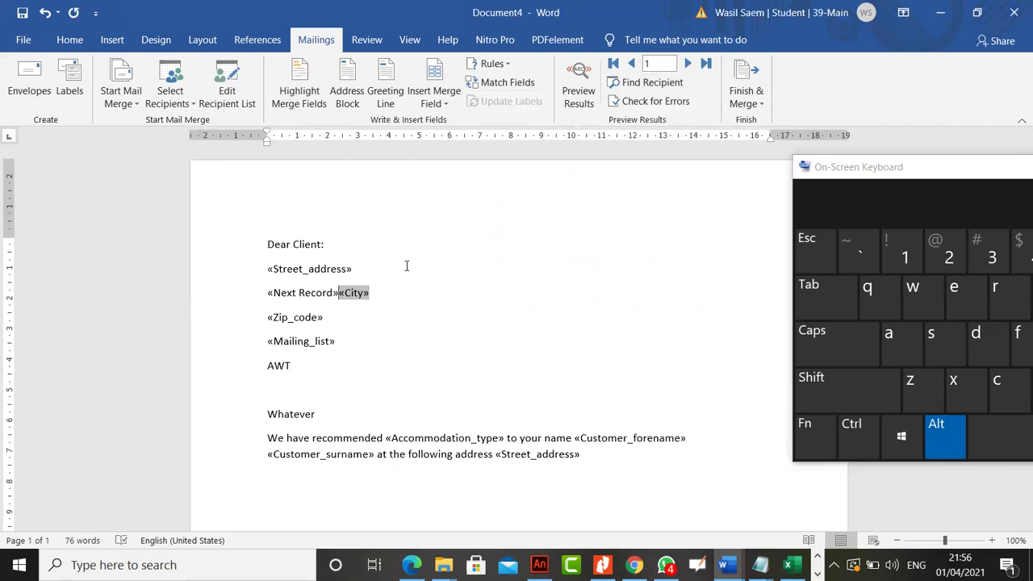
pyautogui.click(492, 63)
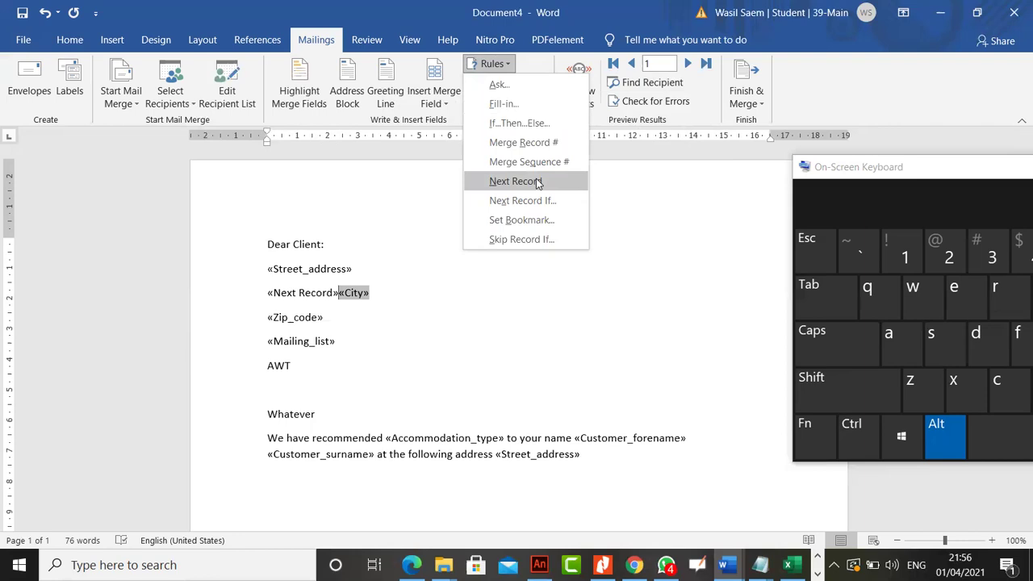
pyautogui.click(415, 339)
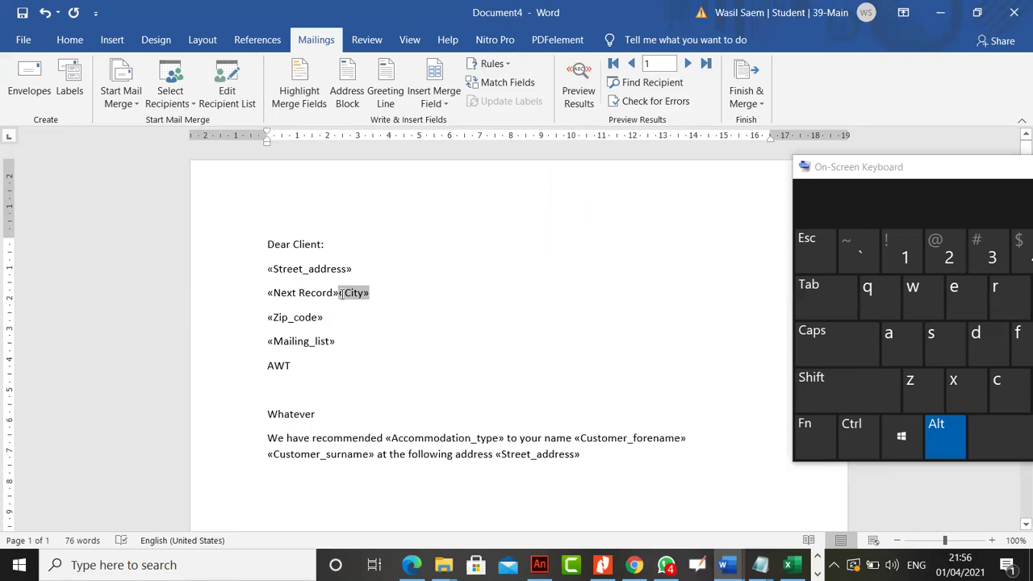
# Step: Preview the merge and add an empty line between the street address and the Next Record rule
pyautogui.hotkey('alt', 'shift', 'k')
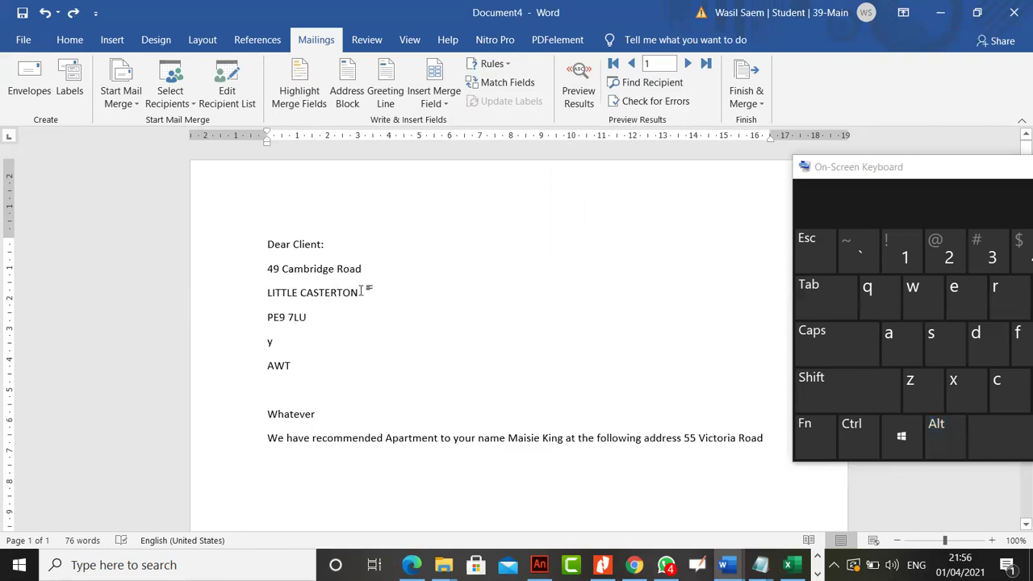
pyautogui.press('Return')
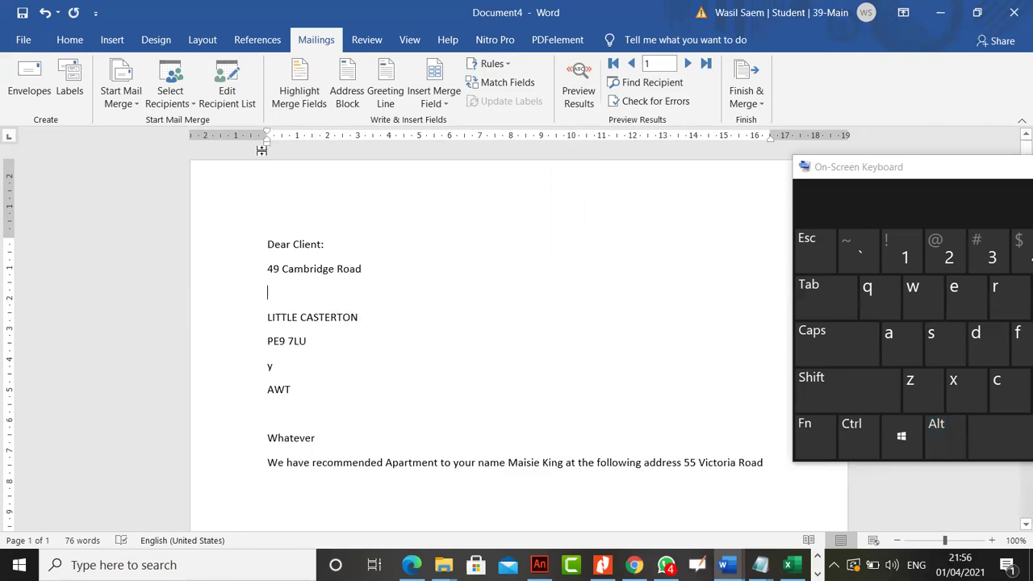
# Step: Examine the Mailing_list and accommodation columns in the recipient list, then close it
pyautogui.click(226, 91)
pyautogui.moveTo(479, 281); pyautogui.dragTo(703, 288)
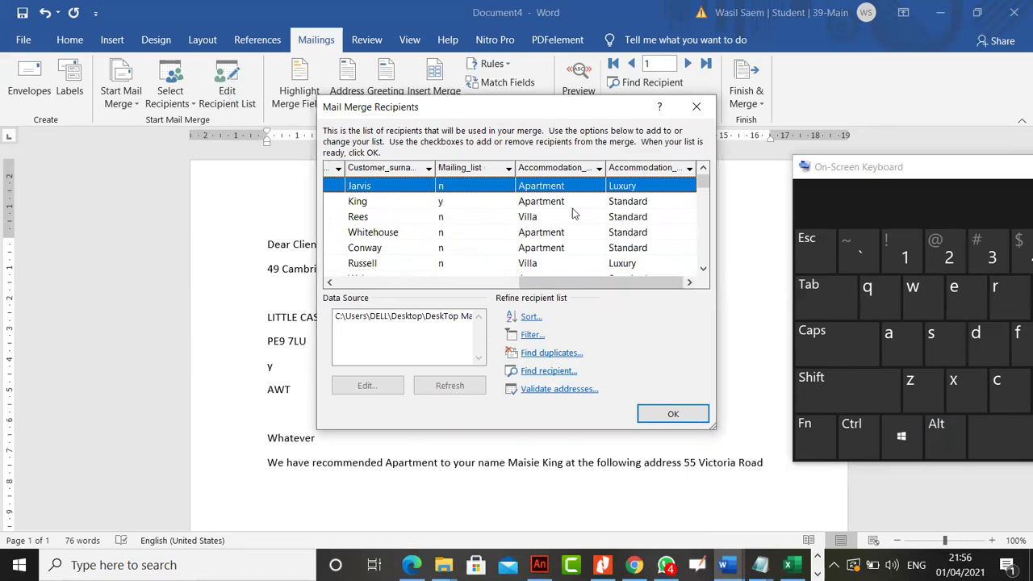
pyautogui.click(696, 107)
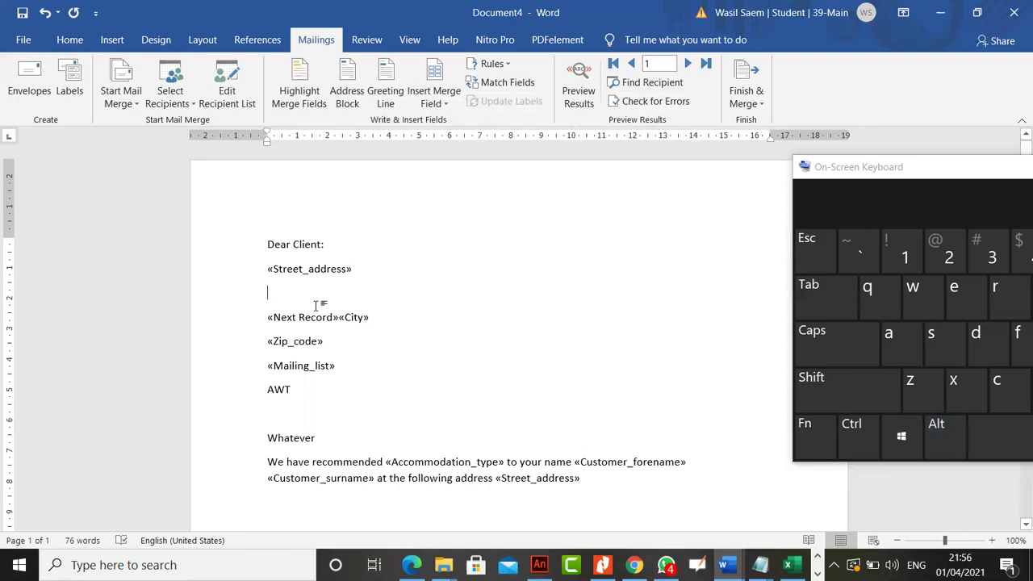
# Step: Insert the Accommodation_type merge field on the empty line below the street address
pyautogui.click(436, 98)
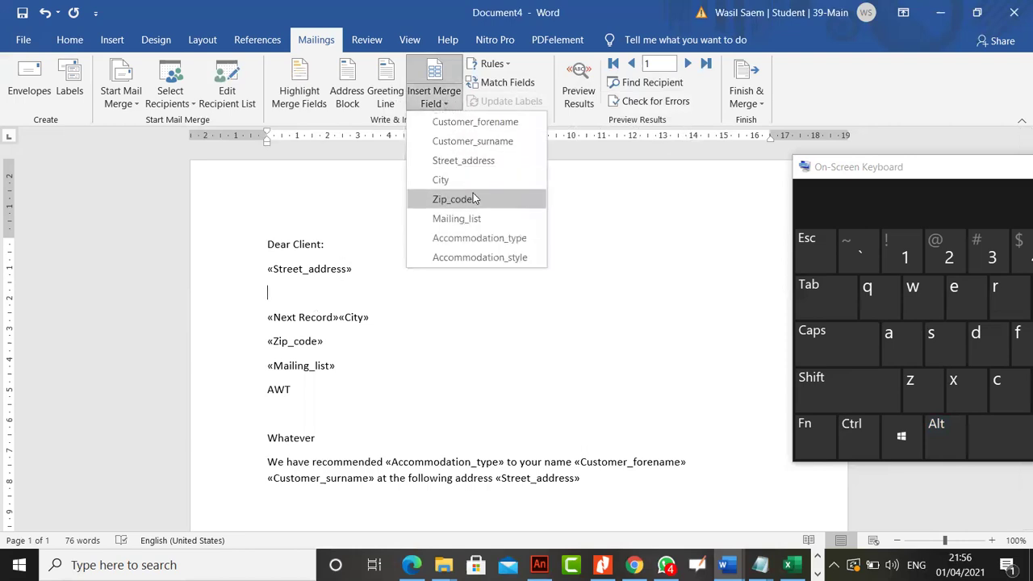
pyautogui.click(478, 238)
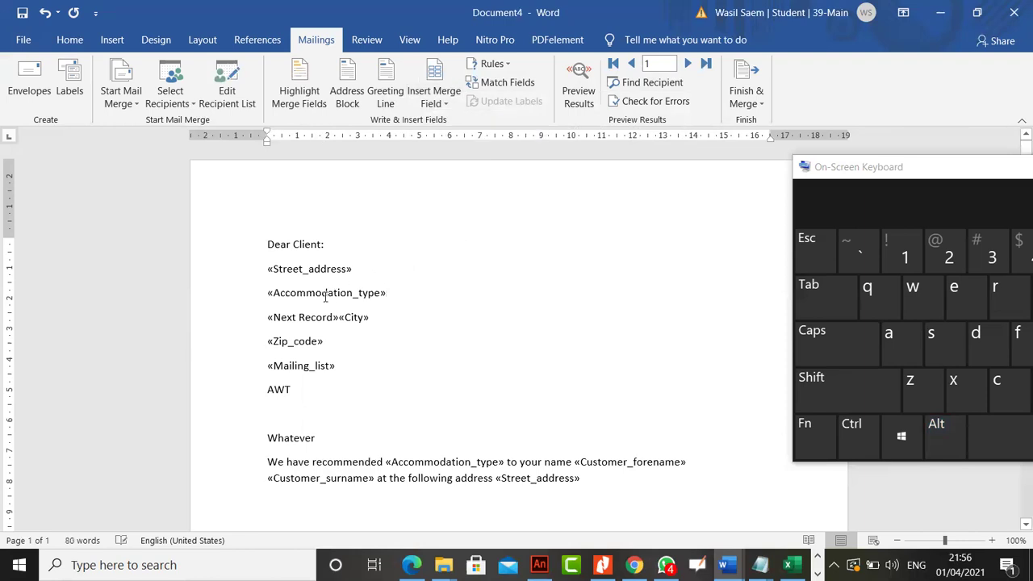
# Step: Insert a Next Record If rule before the new Accommodation_type field, with the condition Accommodation_type Equal to Apartment
pyautogui.moveTo(263, 293); pyautogui.dragTo(386, 293)
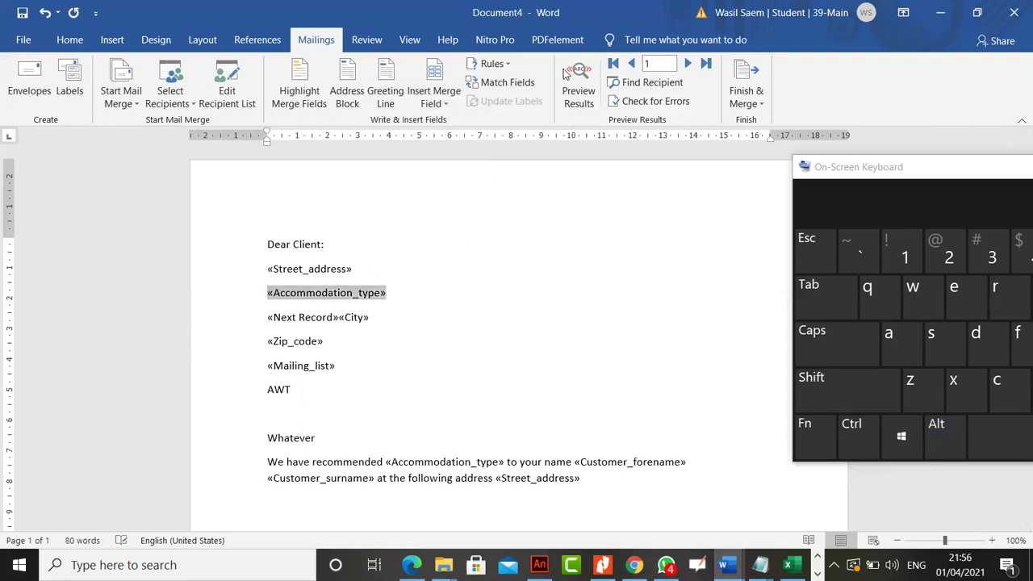
pyautogui.click(490, 63)
pyautogui.click(516, 200)
pyautogui.click(533, 199)
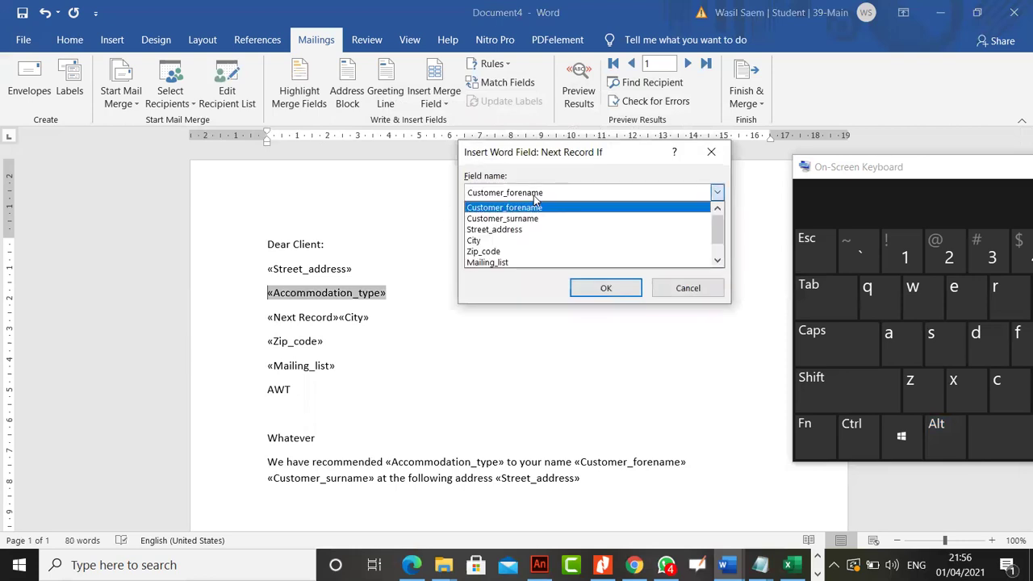
pyautogui.scroll(-1, 548, 242)
pyautogui.click(559, 251)
pyautogui.click(557, 260)
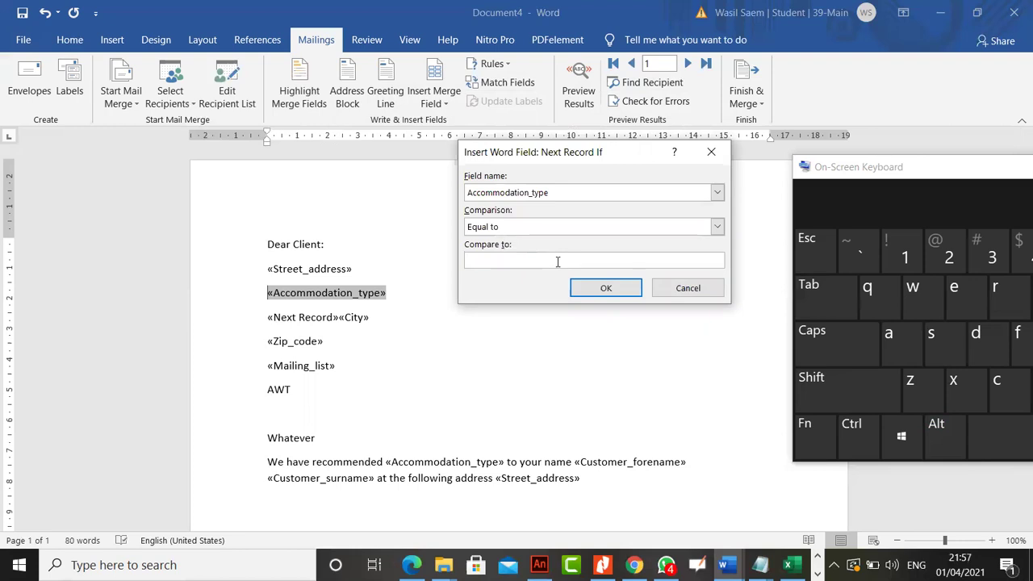
pyautogui.write('A')
pyautogui.click(605, 288)
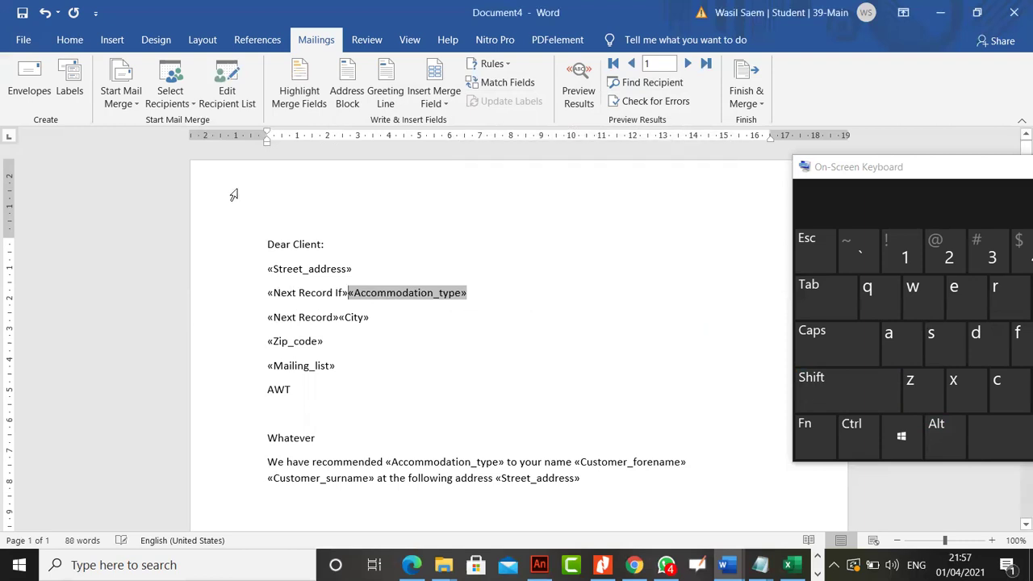
# Step: Examine the accommodation columns in the recipient list and close it
pyautogui.click(227, 90)
pyautogui.moveTo(460, 280); pyautogui.dragTo(682, 294)
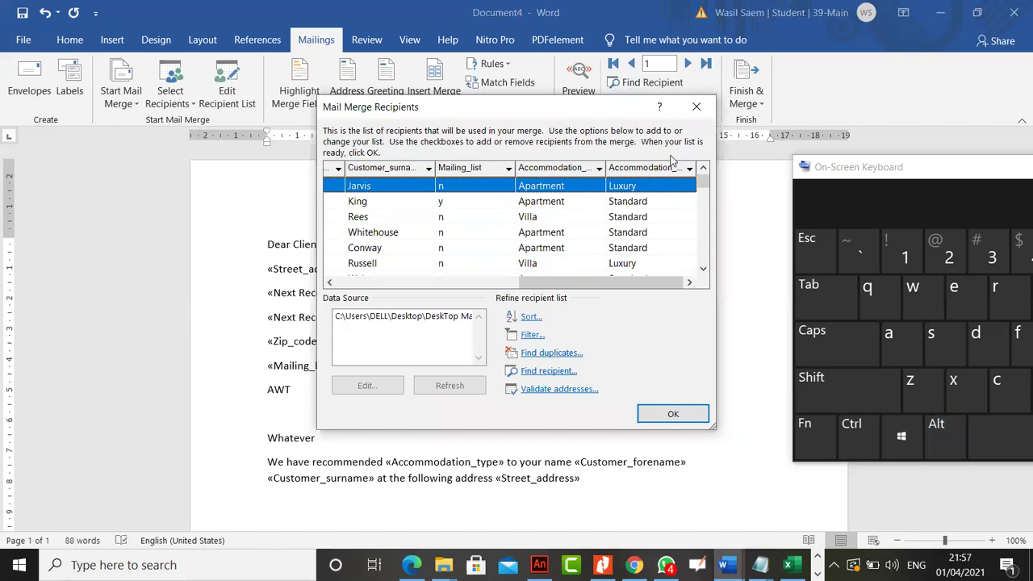
pyautogui.click(695, 108)
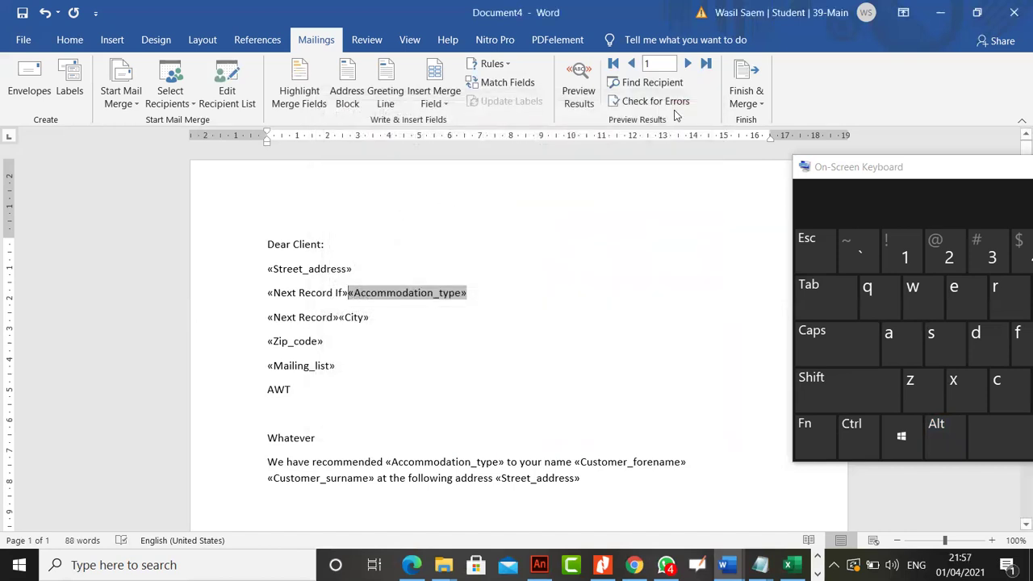
# Step: Preview the letters for the first five records and compare their accommodation types with the recipient list
pyautogui.click(578, 91)
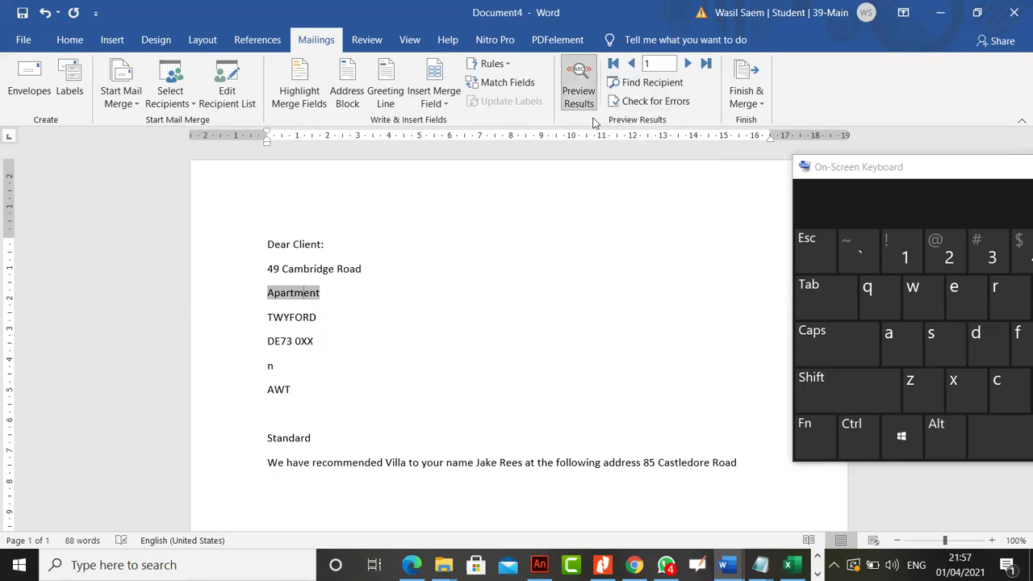
pyautogui.click(350, 300)
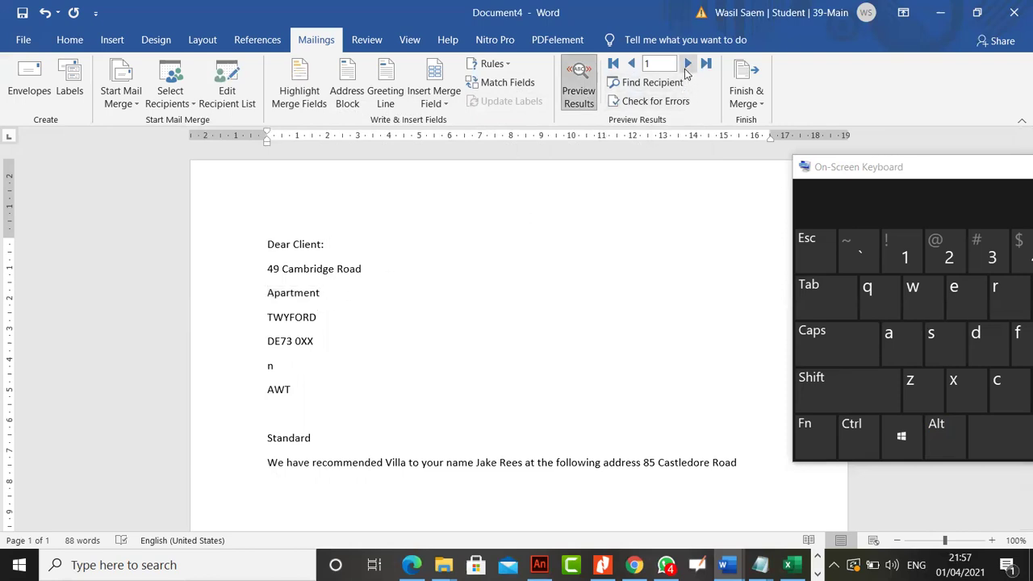
pyautogui.click(687, 64)
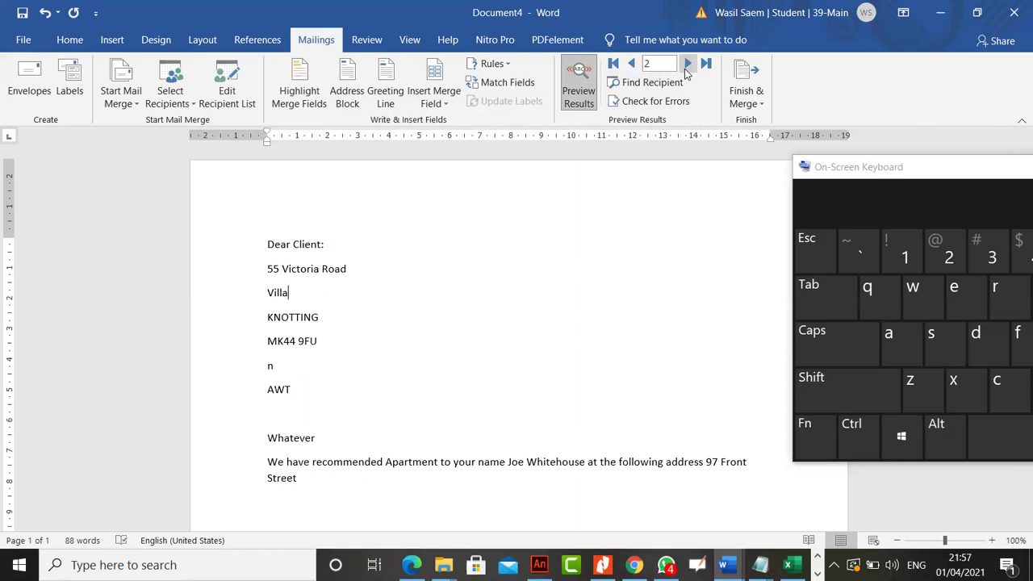
pyautogui.click(687, 63)
pyautogui.click(687, 64)
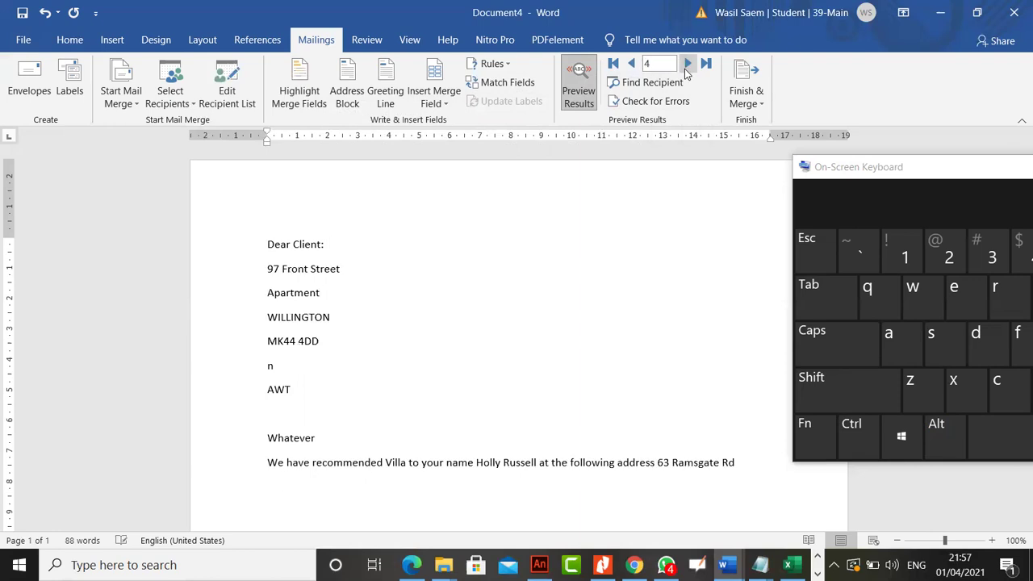
pyautogui.click(687, 64)
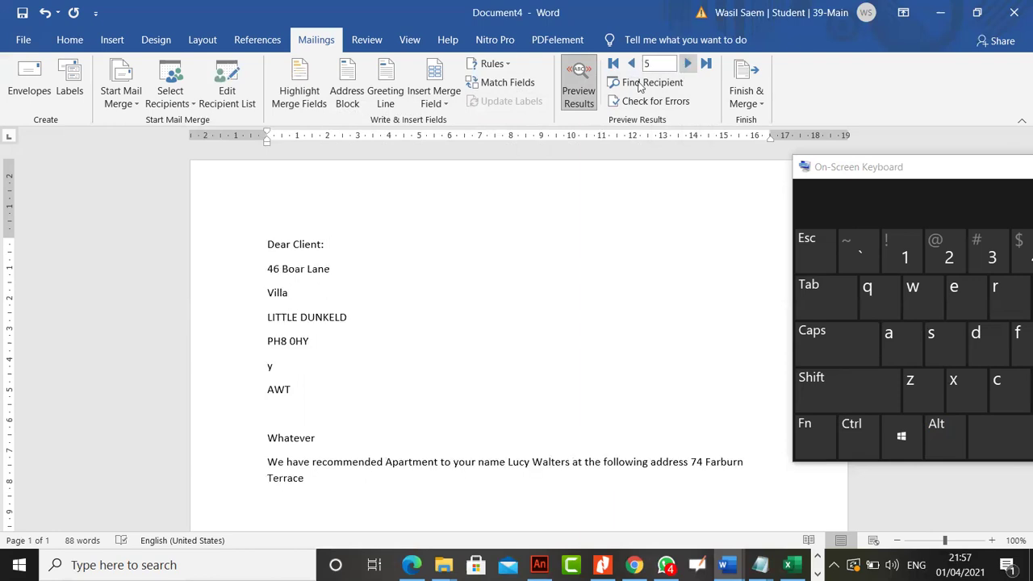
pyautogui.click(578, 90)
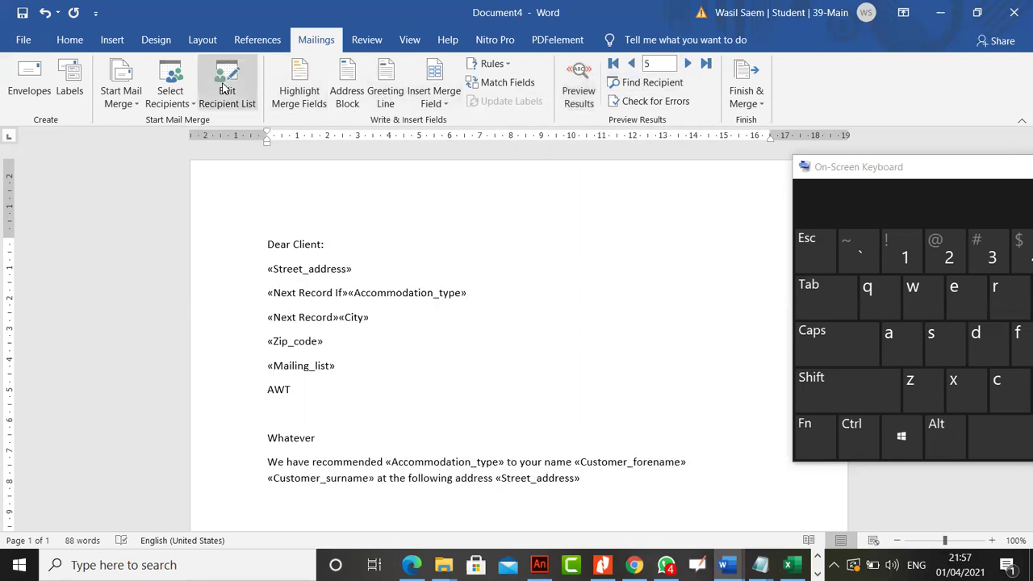
pyautogui.click(227, 91)
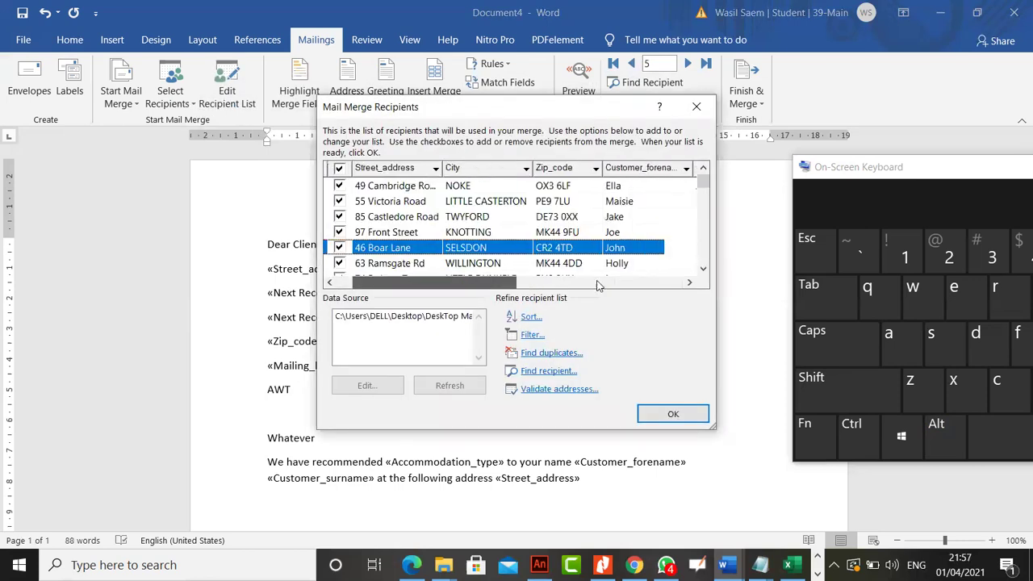
pyautogui.moveTo(484, 282); pyautogui.dragTo(675, 284)
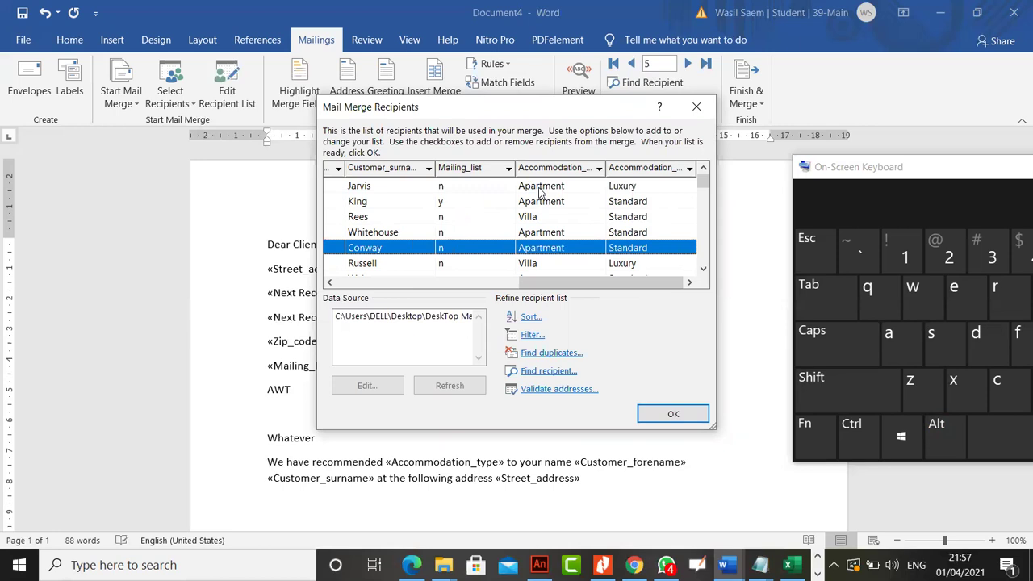
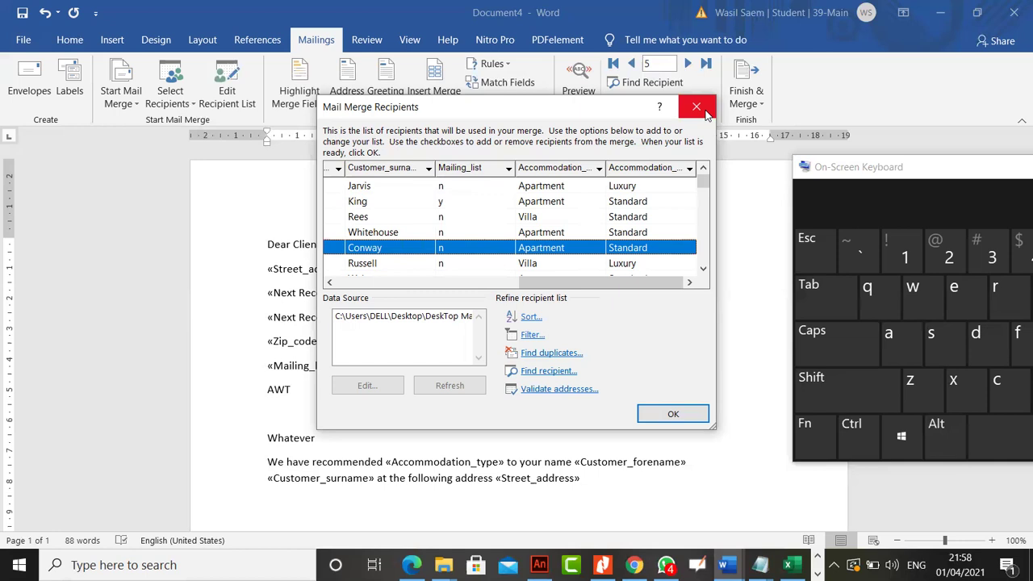
pyautogui.click(697, 107)
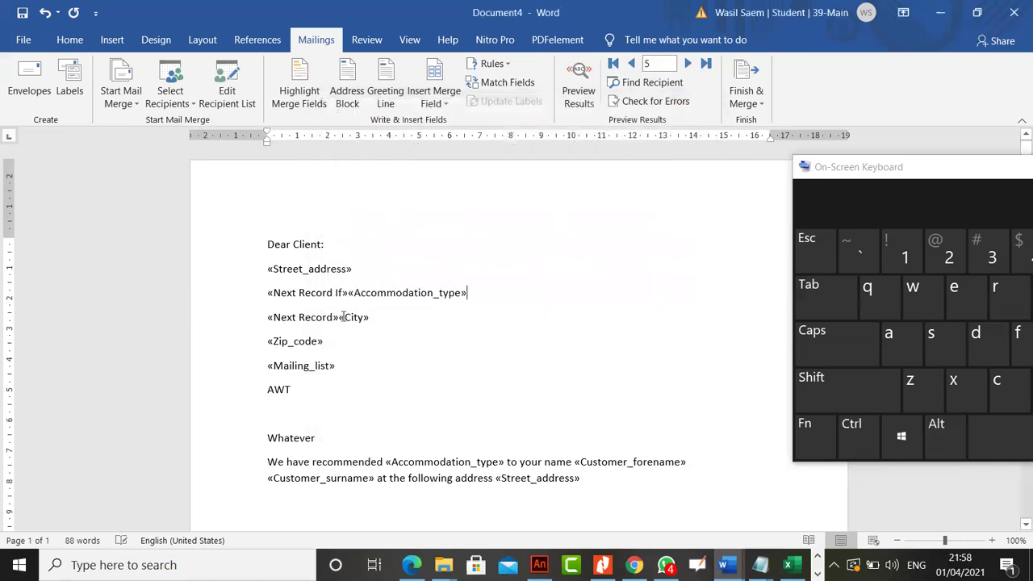
# Step: Delete the Next Record If rule in front of the Accommodation_type field
pyautogui.click(350, 294)
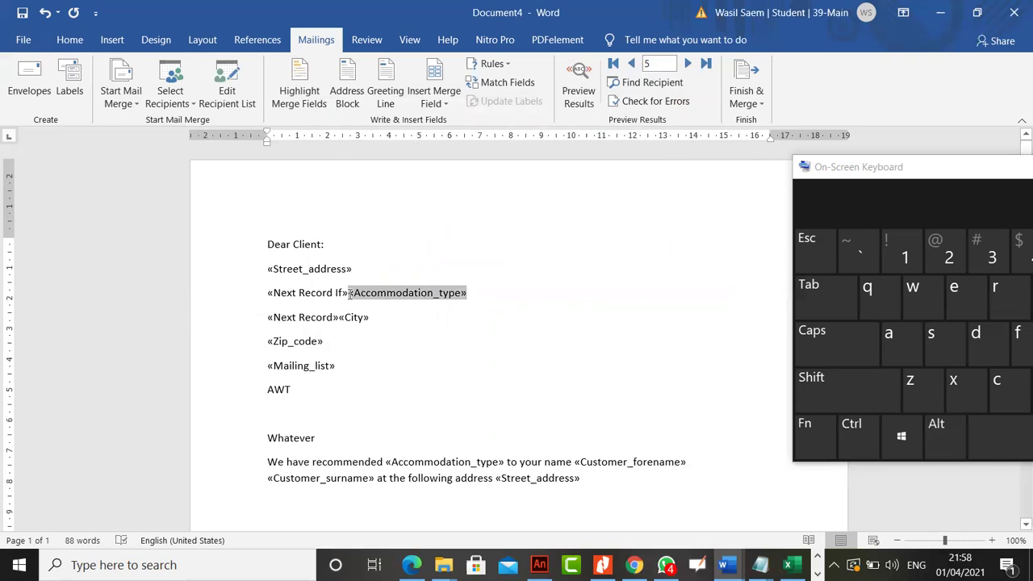
pyautogui.press('BackSpace')
pyautogui.press('BackSpace')
pyautogui.click(418, 291)
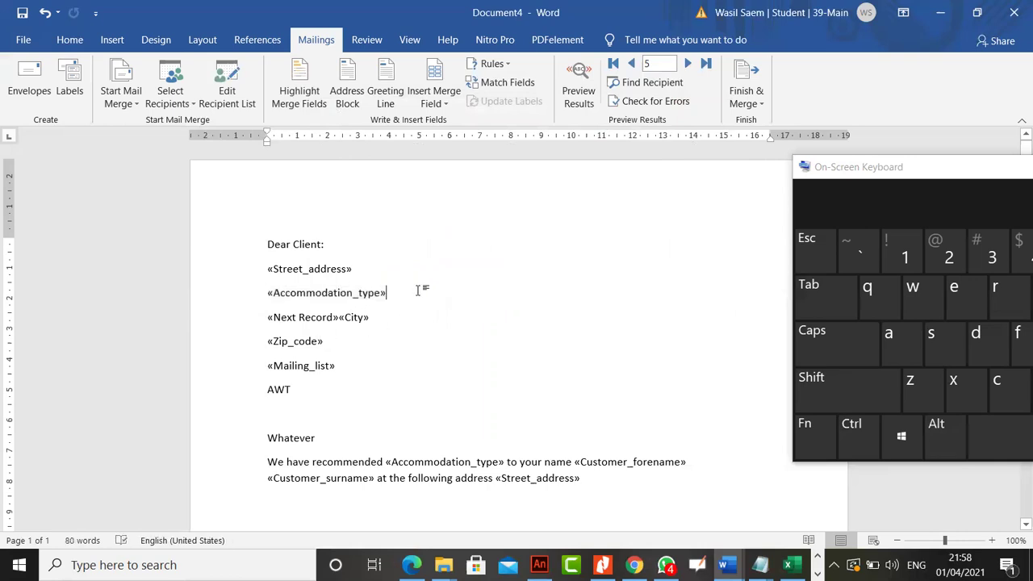
# Step: Insert a Skip Record If rule before the Street_address field below the greeting, with the condition Accommodation_type Equal to Apartment
pyautogui.click(267, 268)
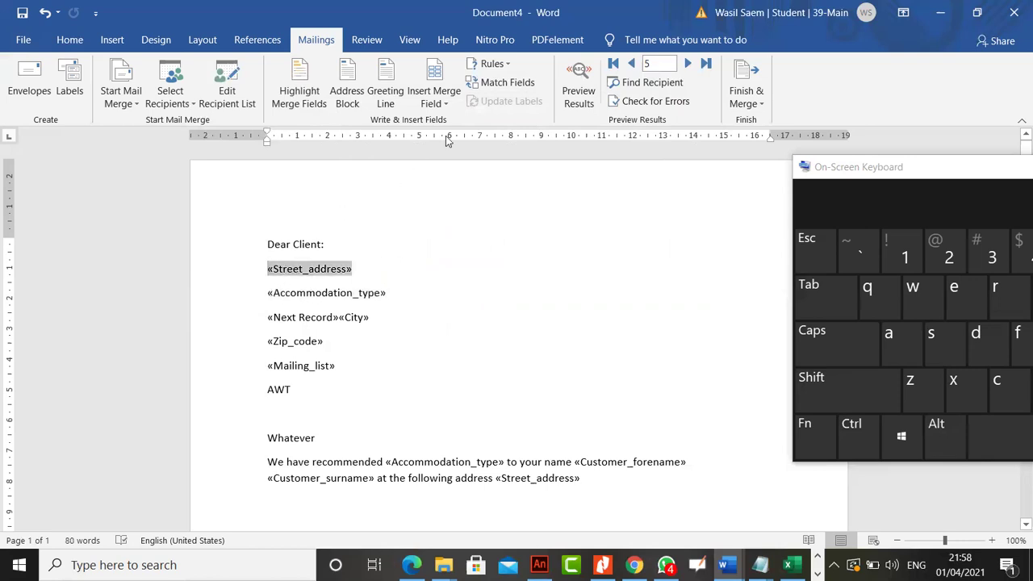
pyautogui.click(490, 63)
pyautogui.click(521, 238)
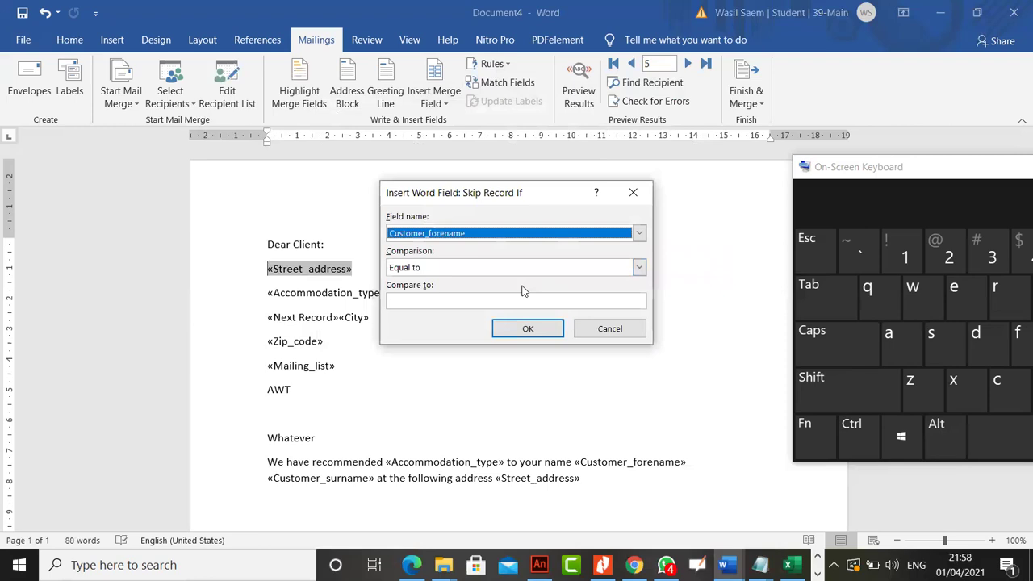
pyautogui.click(474, 235)
pyautogui.scroll(-1, 460, 282)
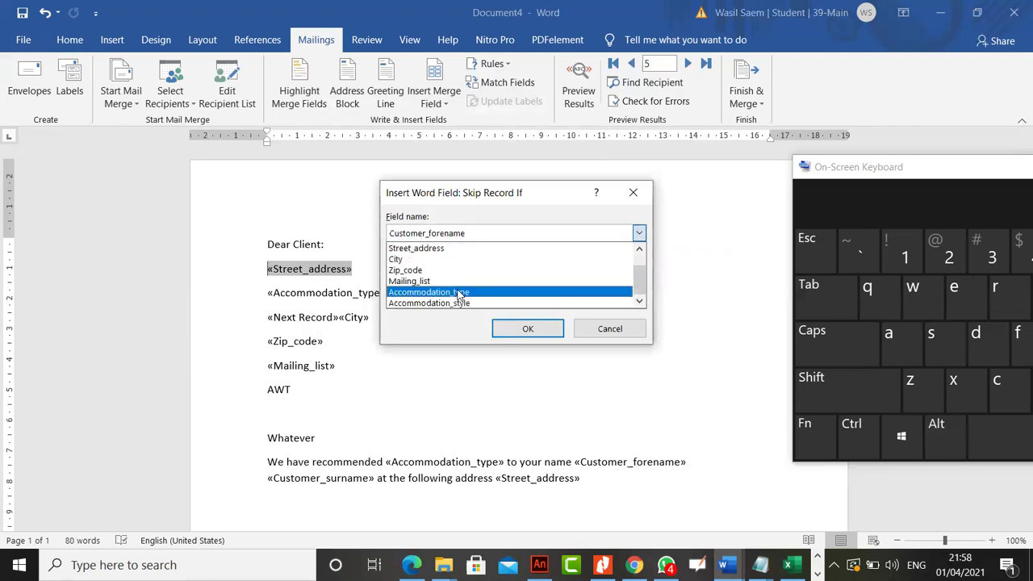
pyautogui.click(460, 294)
pyautogui.click(450, 302)
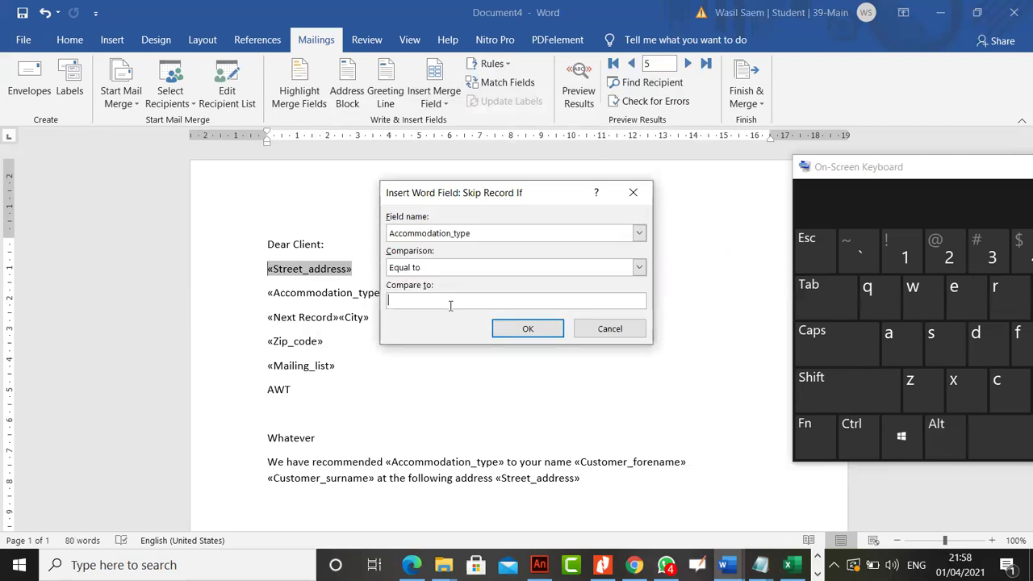
pyautogui.write('A')
pyautogui.click(528, 328)
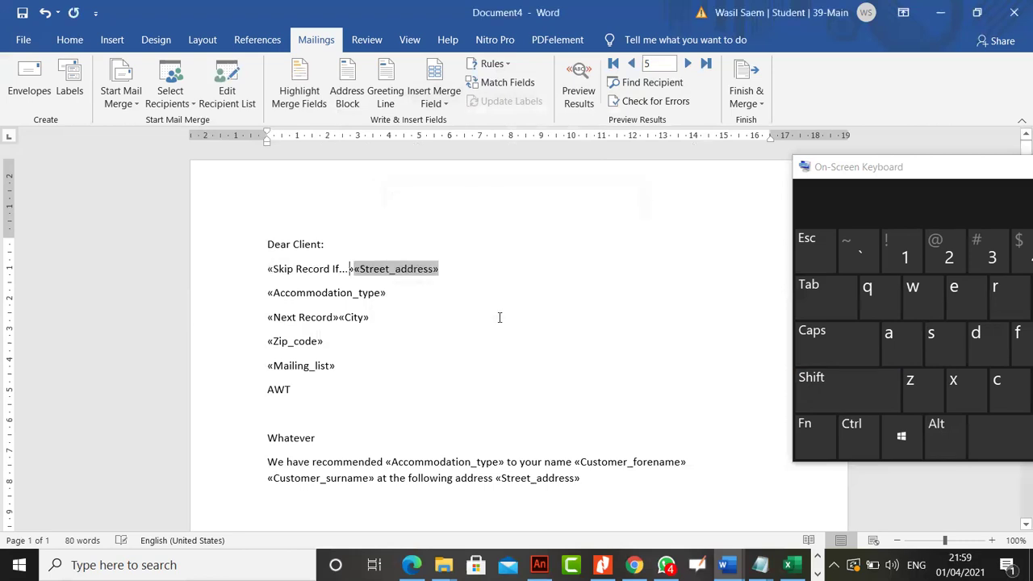
# Step: Preview the letter for records 1 through 6, go back to record 5, and turn the preview off
pyautogui.click(582, 81)
pyautogui.click(612, 63)
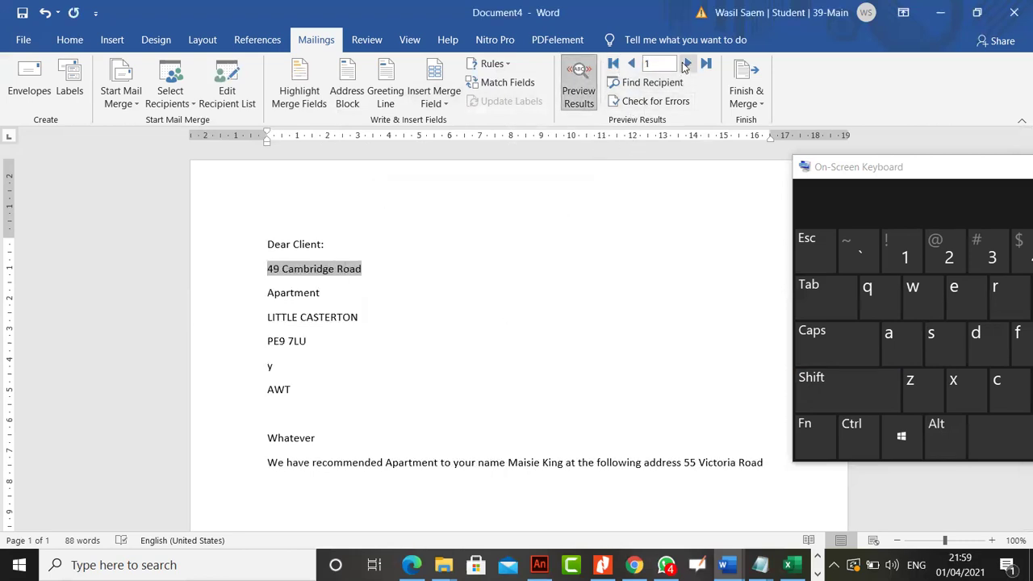
pyautogui.click(685, 63)
pyautogui.click(685, 64)
pyautogui.click(686, 65)
pyautogui.click(685, 65)
pyautogui.click(686, 65)
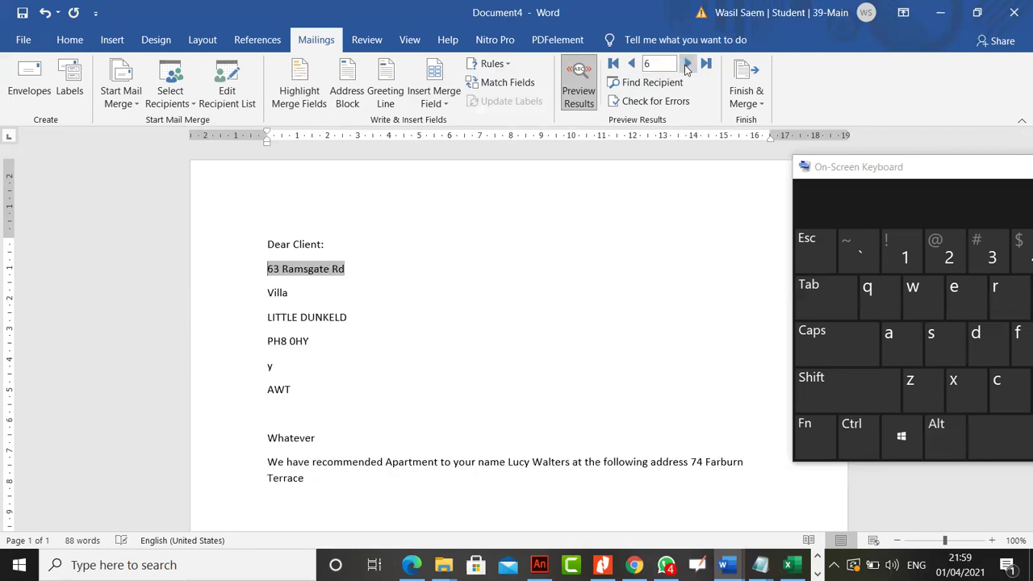
pyautogui.click(631, 63)
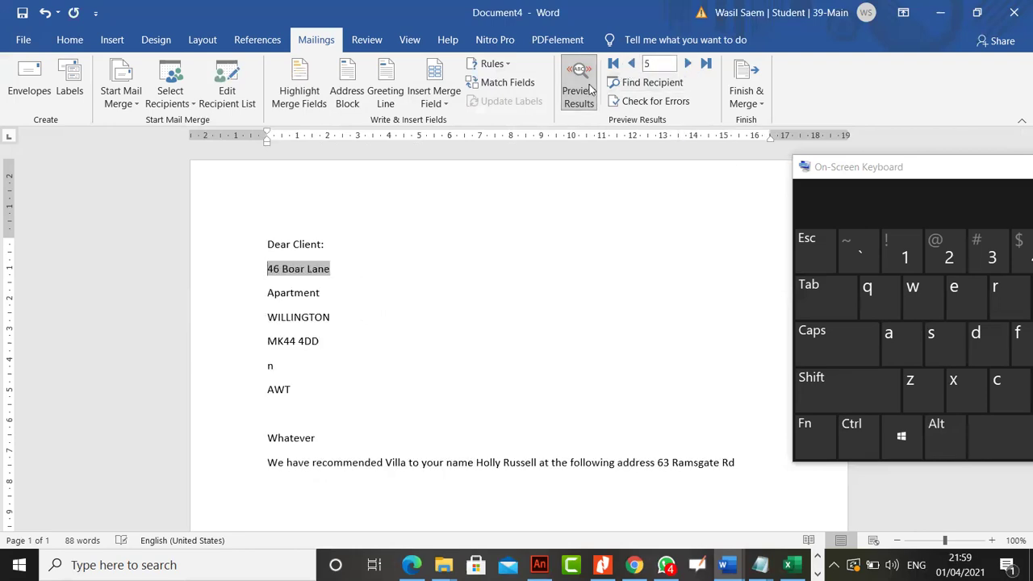
pyautogui.click(576, 95)
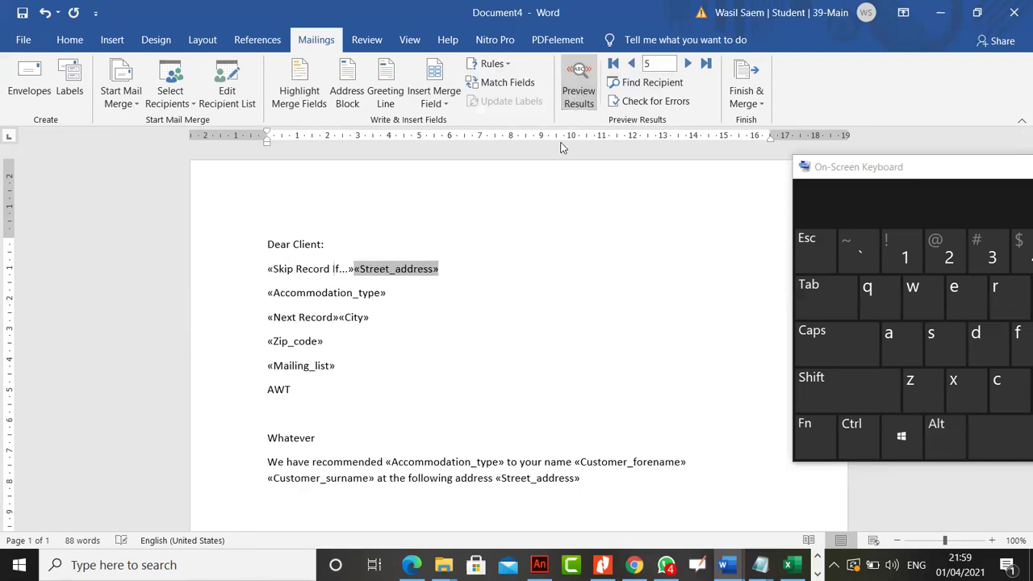
# Step: Start merging the letter into individual editable documents
pyautogui.click(750, 114)
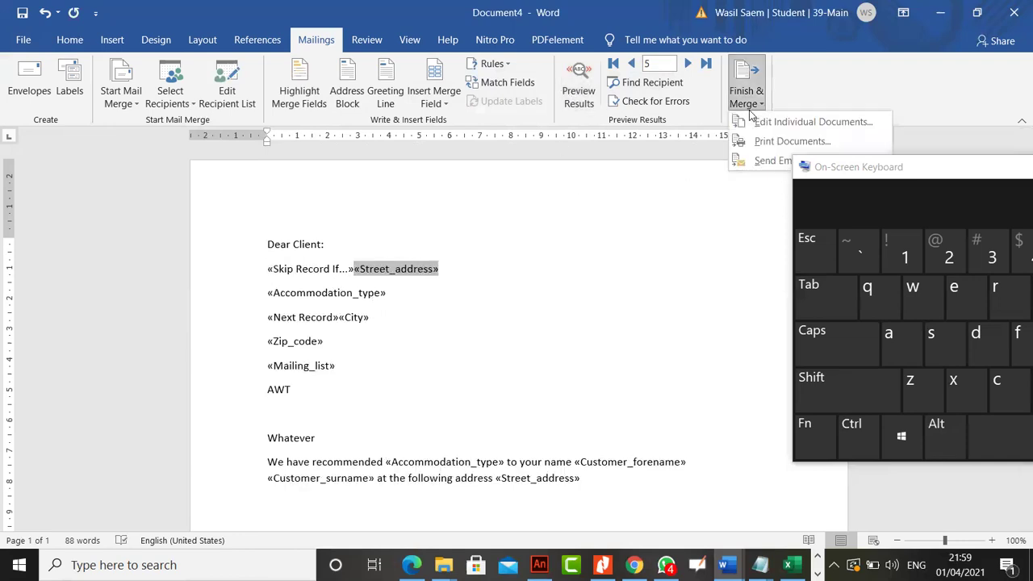
pyautogui.click(792, 123)
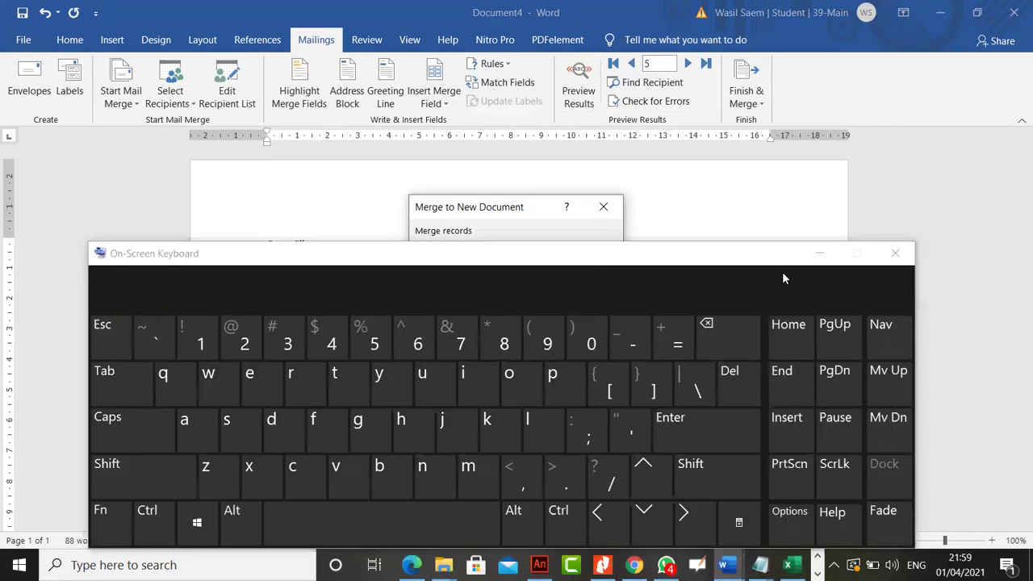
# Step: Minimize the On-Screen Keyboard and merge all records to a new document, accepting AWT as the venue
pyautogui.click(819, 254)
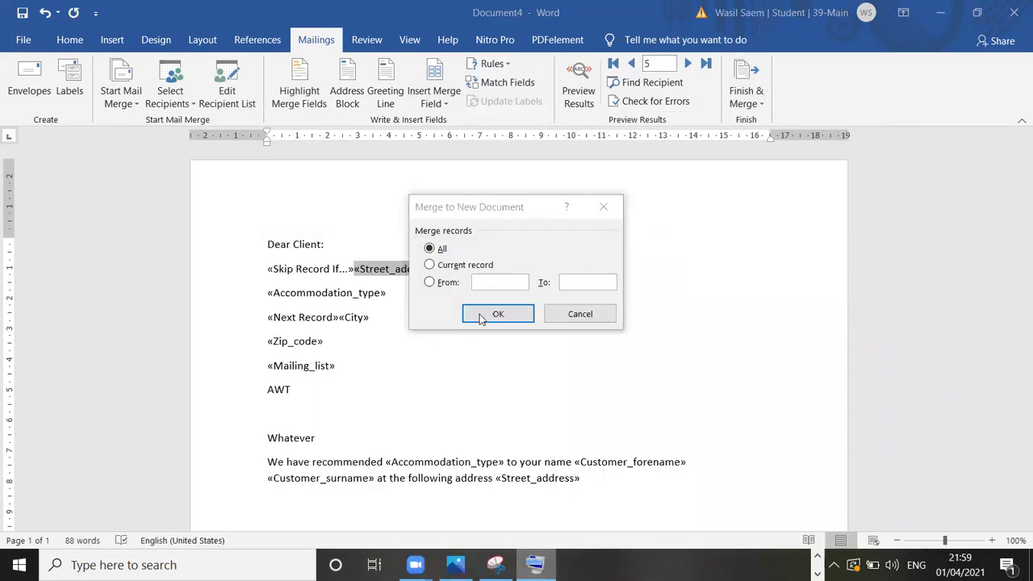
pyautogui.click(471, 313)
pyautogui.click(573, 303)
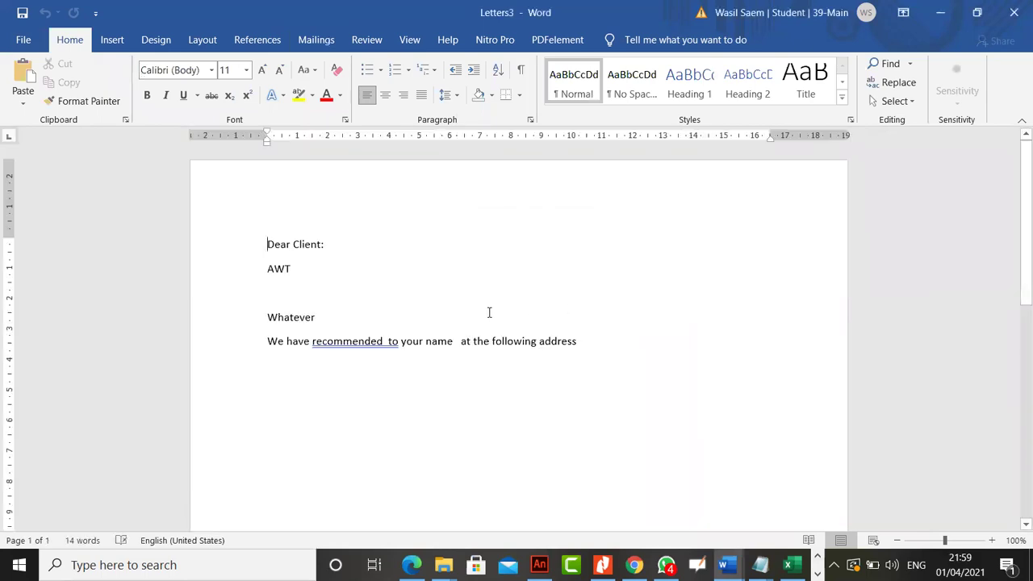
# Step: Look through the merged letters and close that document without saving
pyautogui.scroll(-10, 392, 310)
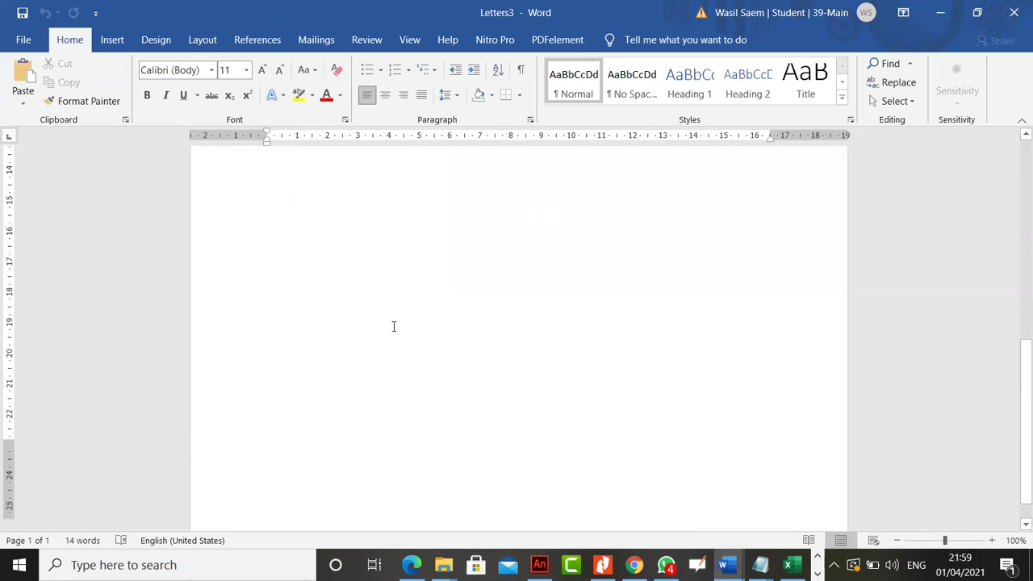
pyautogui.scroll(10, 394, 326)
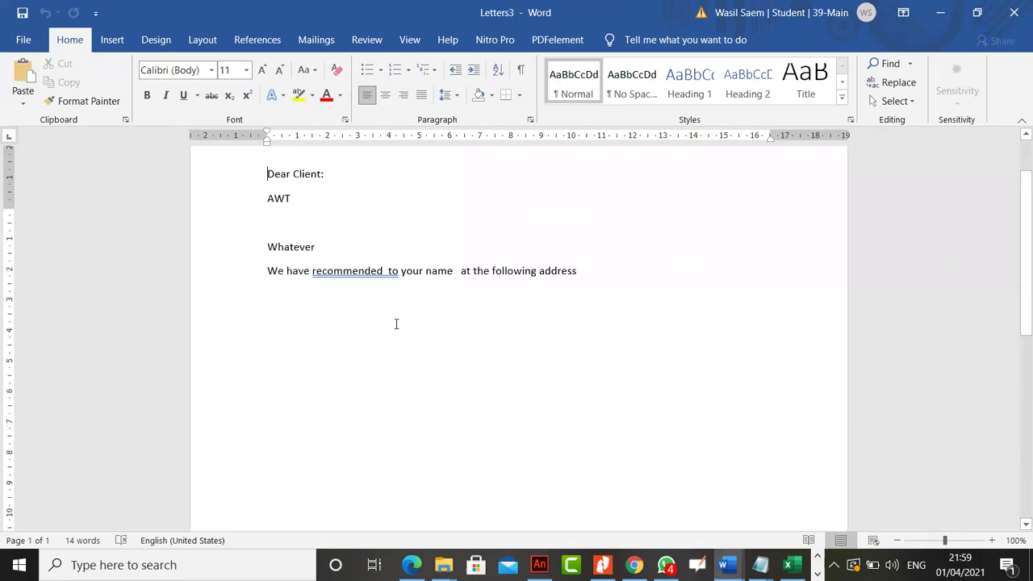
pyautogui.click(1015, 13)
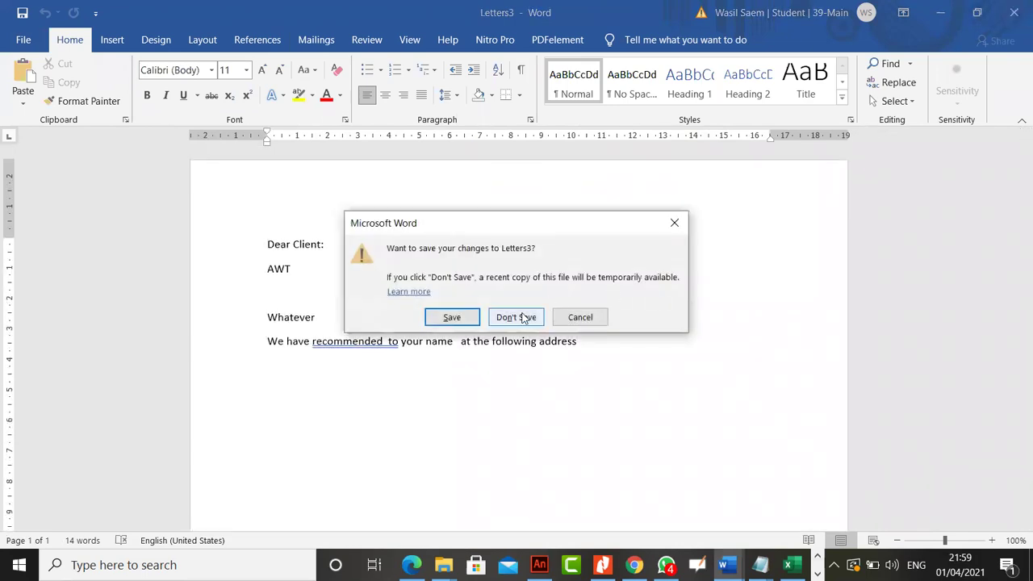
pyautogui.click(524, 317)
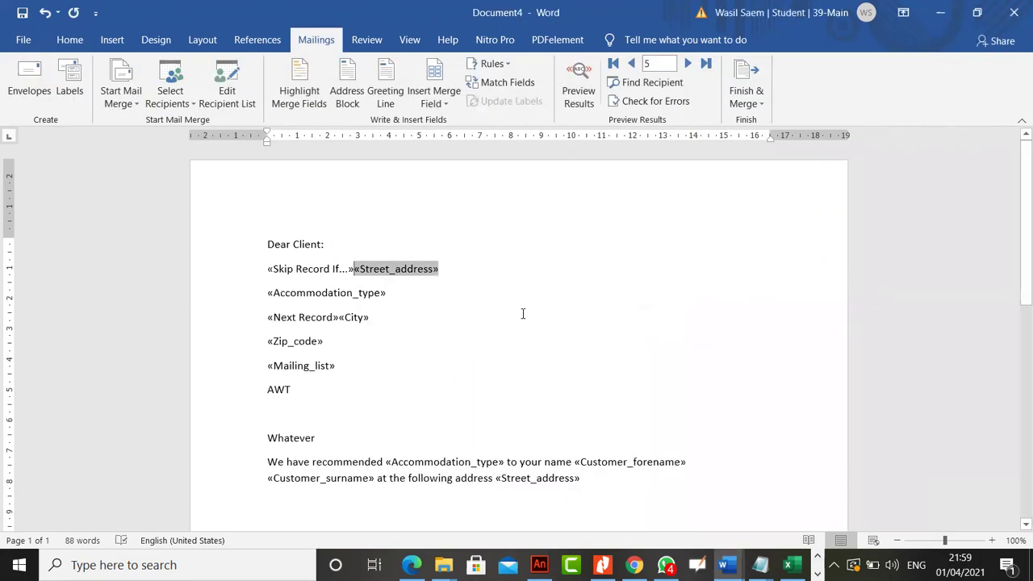
# Step: Run the merge of all records to a new document again, keeping the default venue AWT
pyautogui.click(746, 98)
pyautogui.click(766, 129)
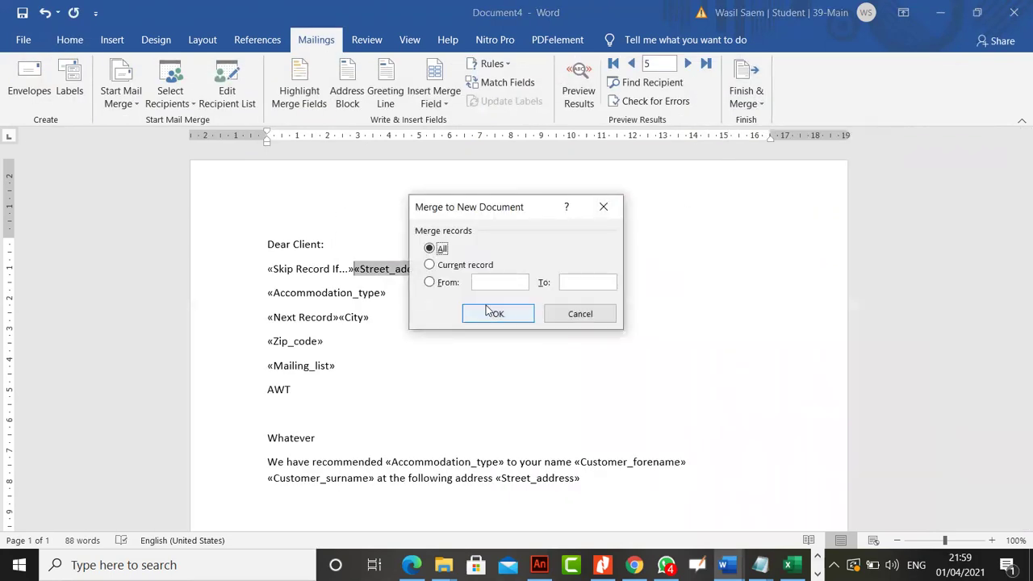
pyautogui.click(490, 312)
pyautogui.click(550, 305)
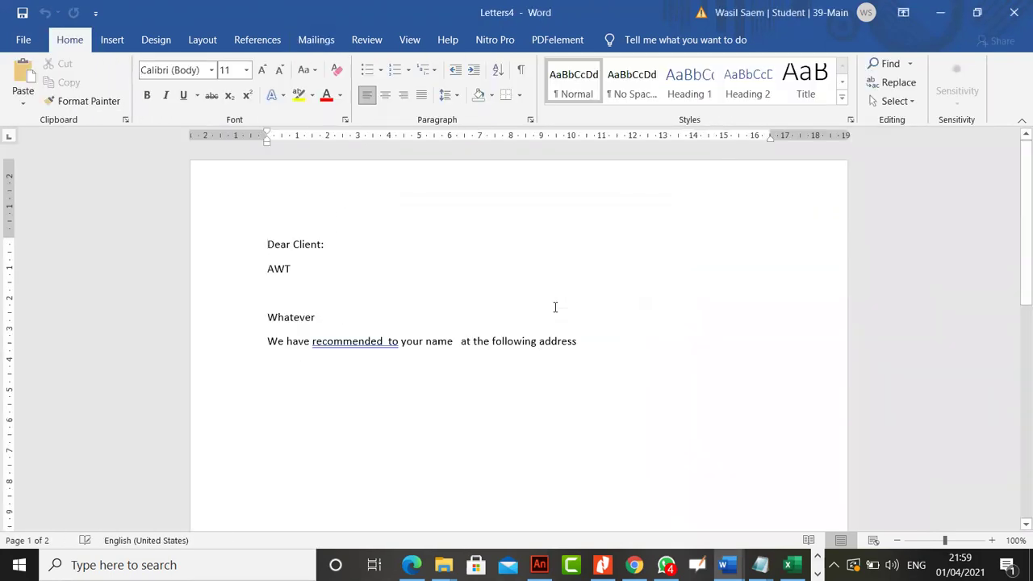
# Step: Review the letters from the second merge and discard that document without saving
pyautogui.scroll(-3, 556, 307)
pyautogui.scroll(-2, 555, 307)
pyautogui.scroll(5, 696, 166)
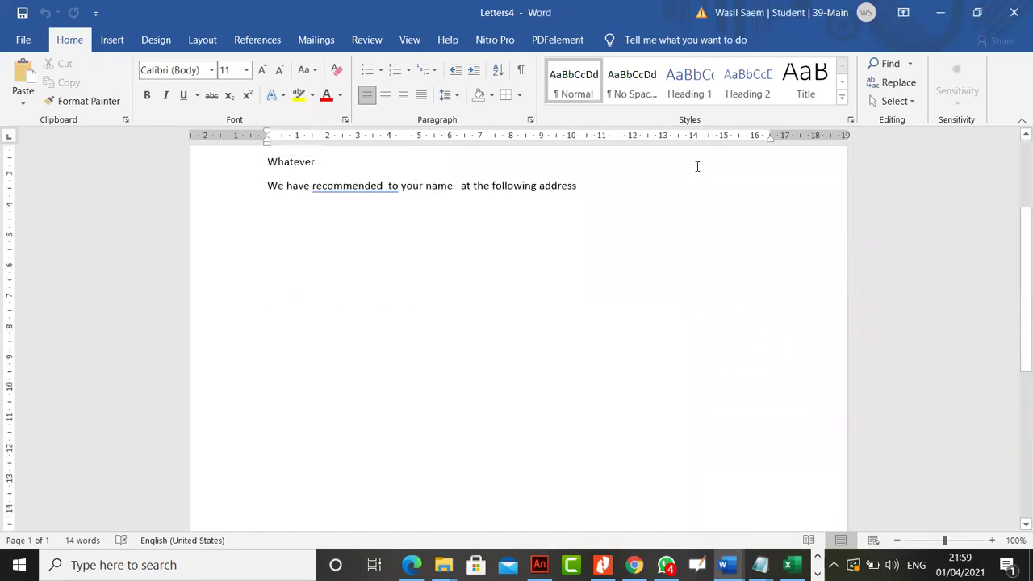
pyautogui.click(1014, 8)
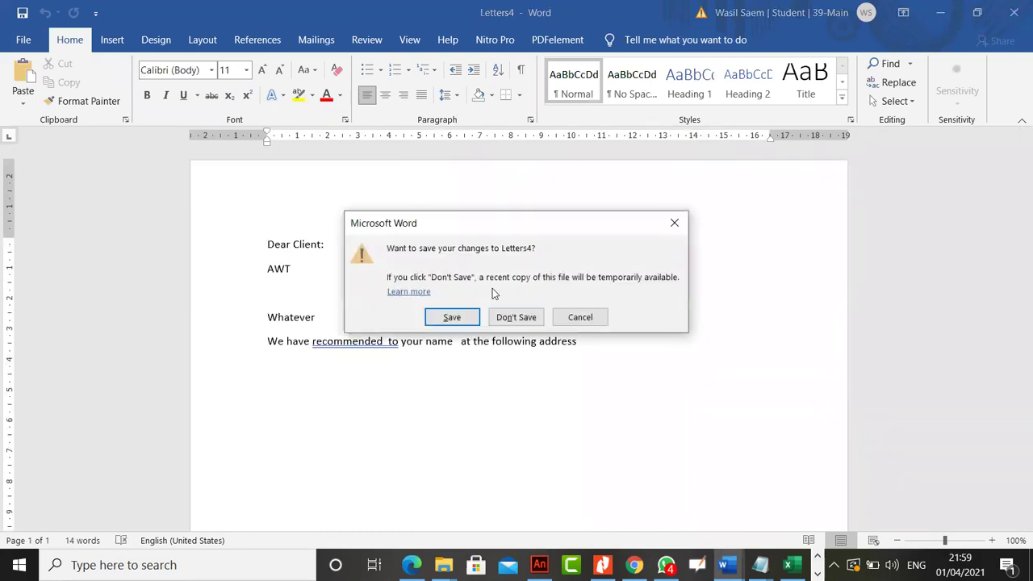
pyautogui.click(513, 318)
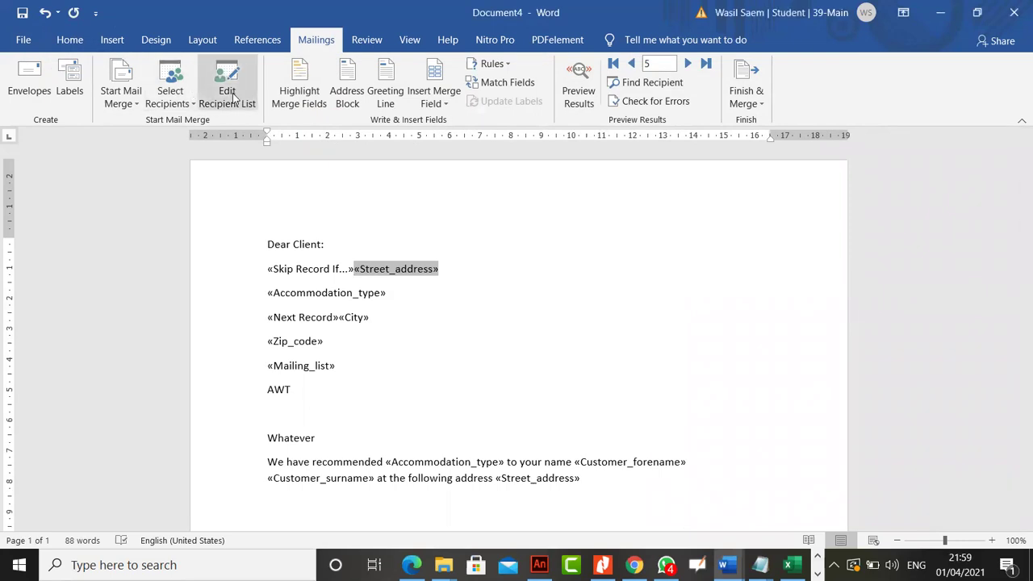
# Step: Check the mail merge recipient list, and merge all records into a new document once more with AWT as the venue
pyautogui.click(228, 91)
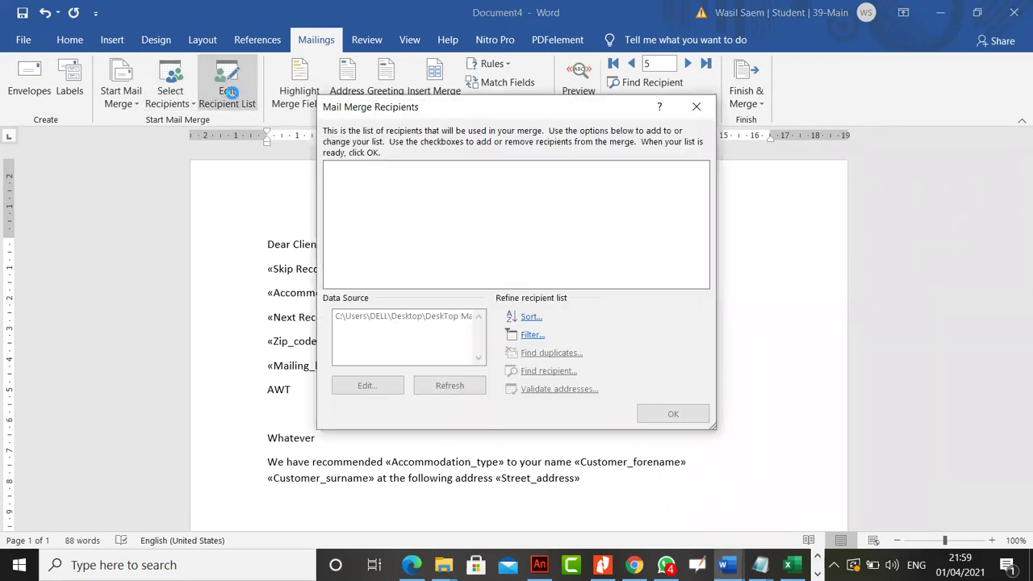
pyautogui.click(697, 107)
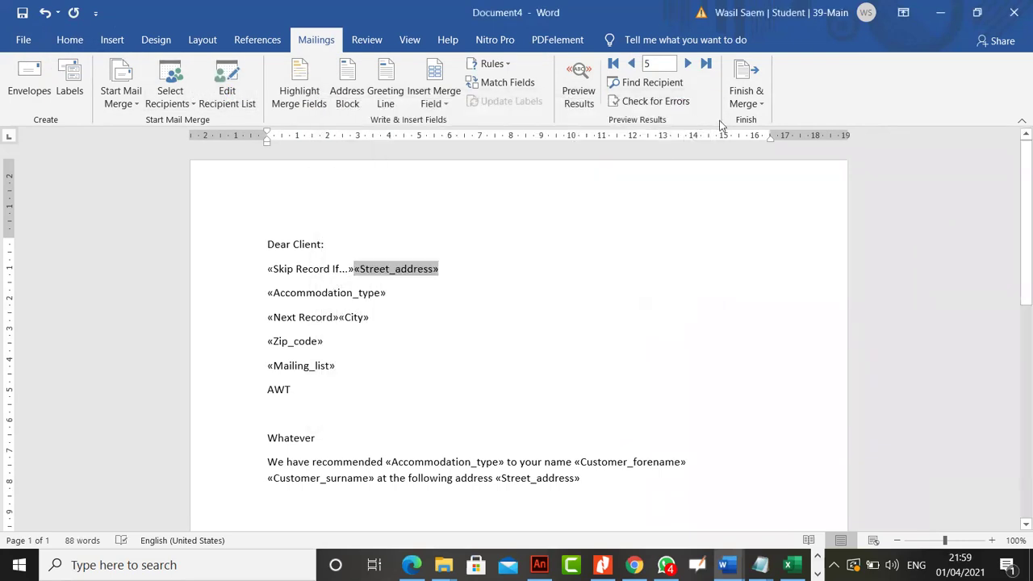
pyautogui.click(746, 96)
pyautogui.click(774, 122)
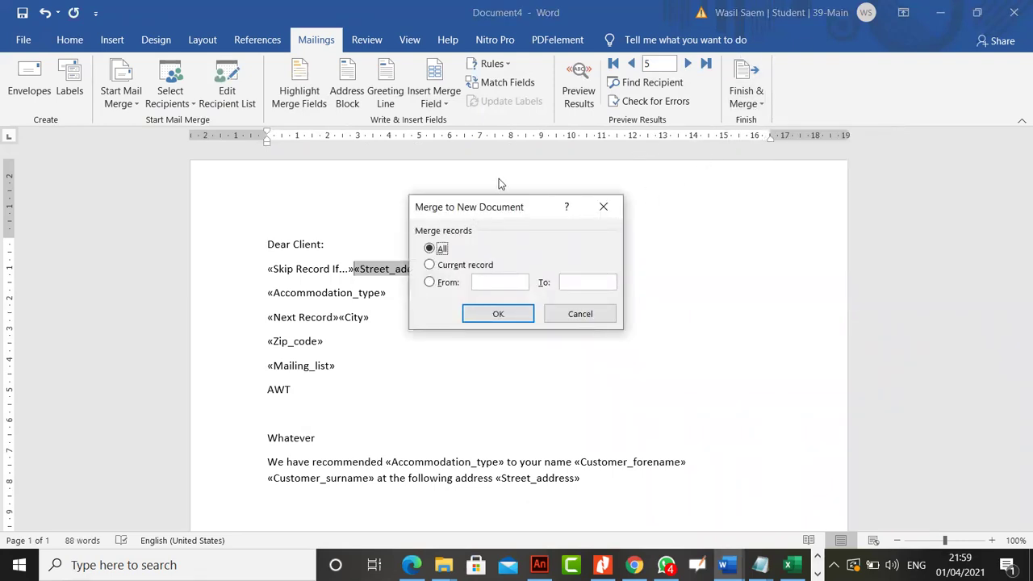
pyautogui.click(507, 314)
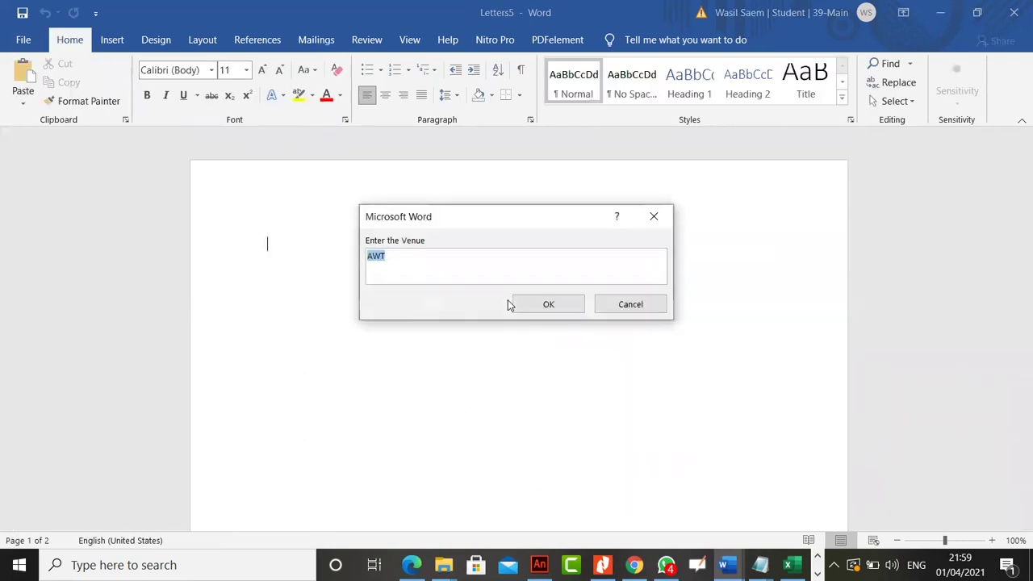
pyautogui.click(564, 307)
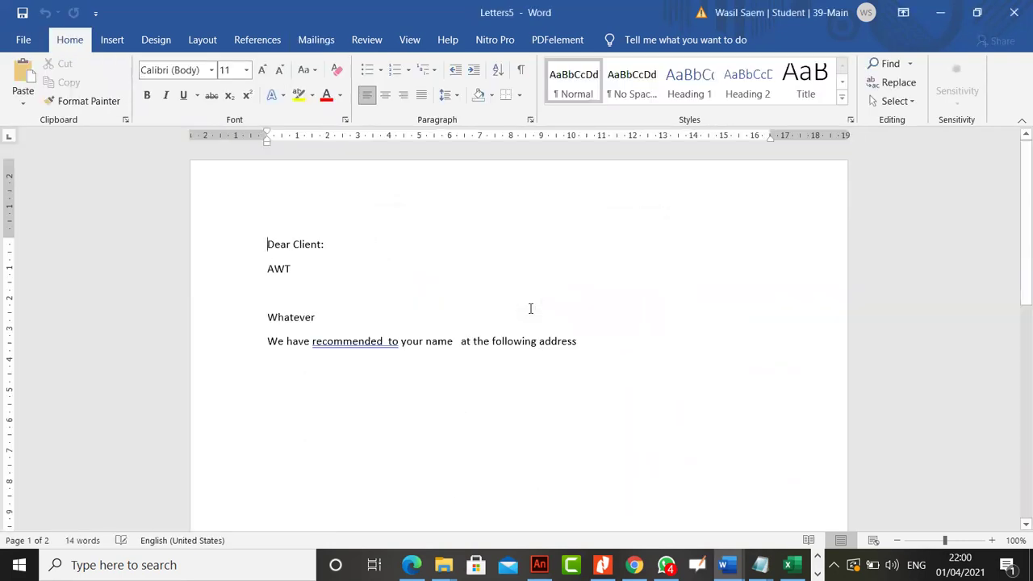
# Step: Scan the newly merged letters and close them without saving to return to the main letter
pyautogui.scroll(-5, 529, 321)
pyautogui.scroll(5, 528, 321)
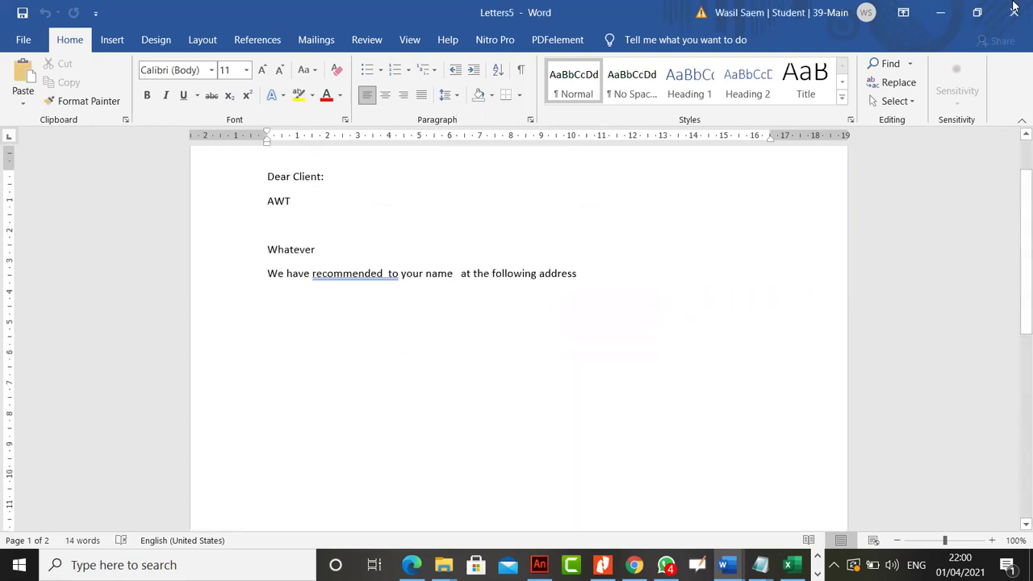
pyautogui.hotkey('ctrl', 'w')
pyautogui.click(521, 316)
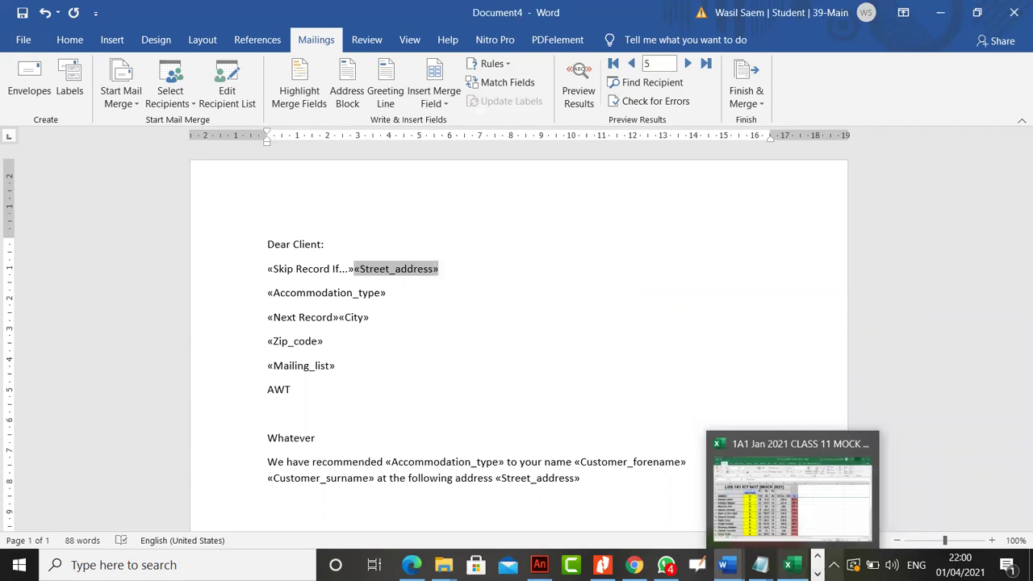
# Step: Bring up the On-Screen Keyboard and display the field codes throughout the main letter
pyautogui.click(820, 558)
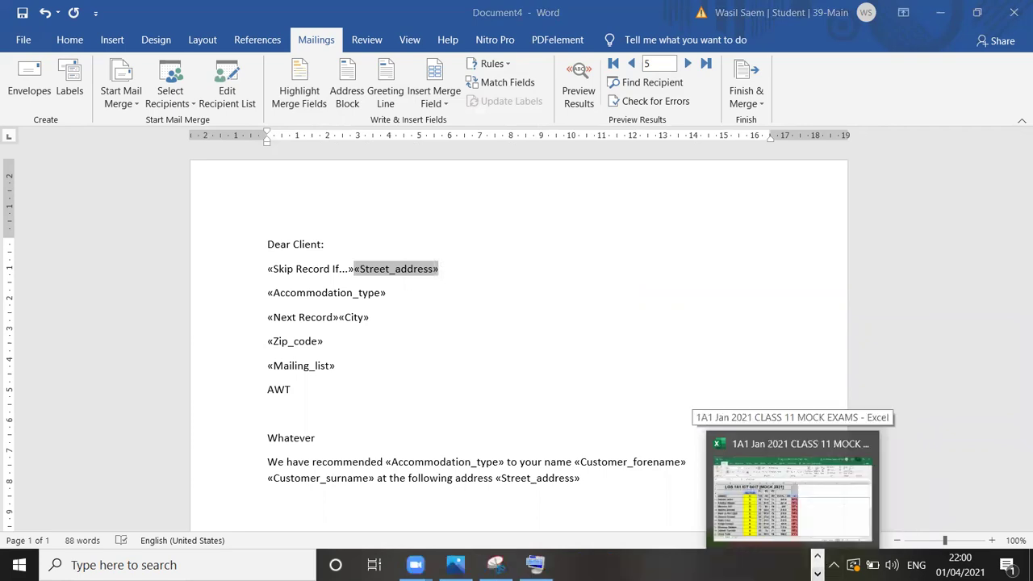
pyautogui.click(535, 564)
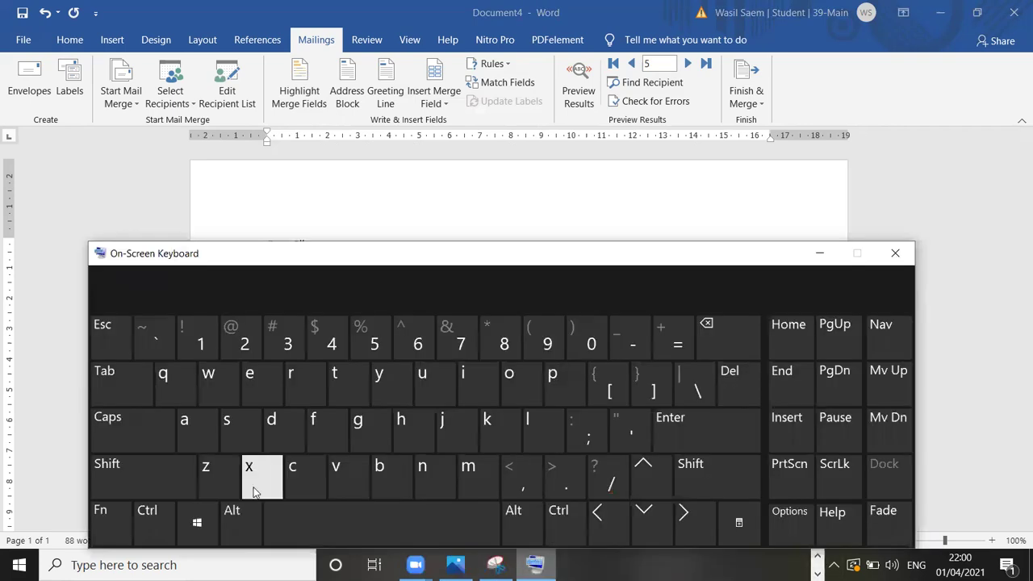
pyautogui.click(240, 521)
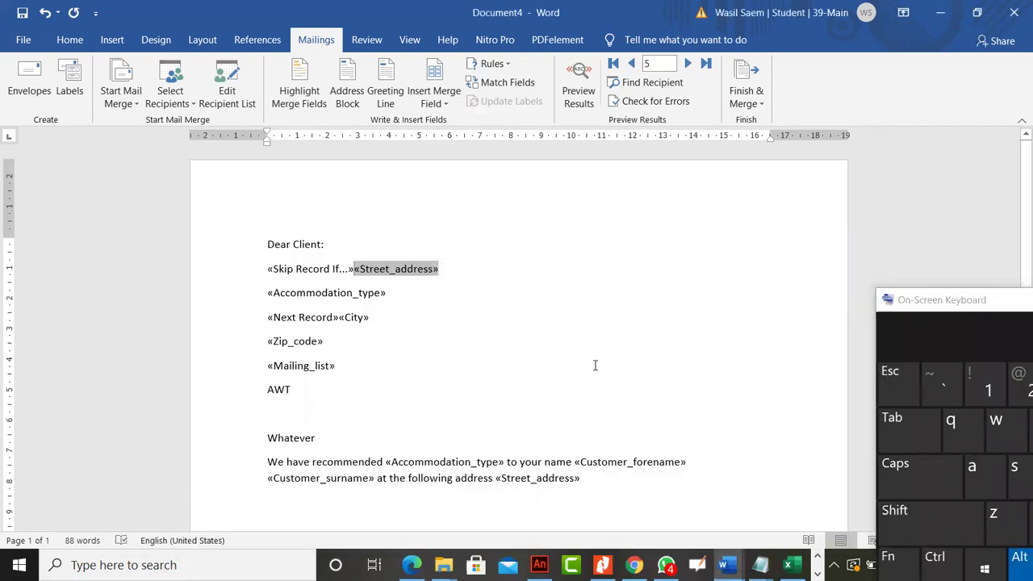
pyautogui.hotkey('alt', 'F9')
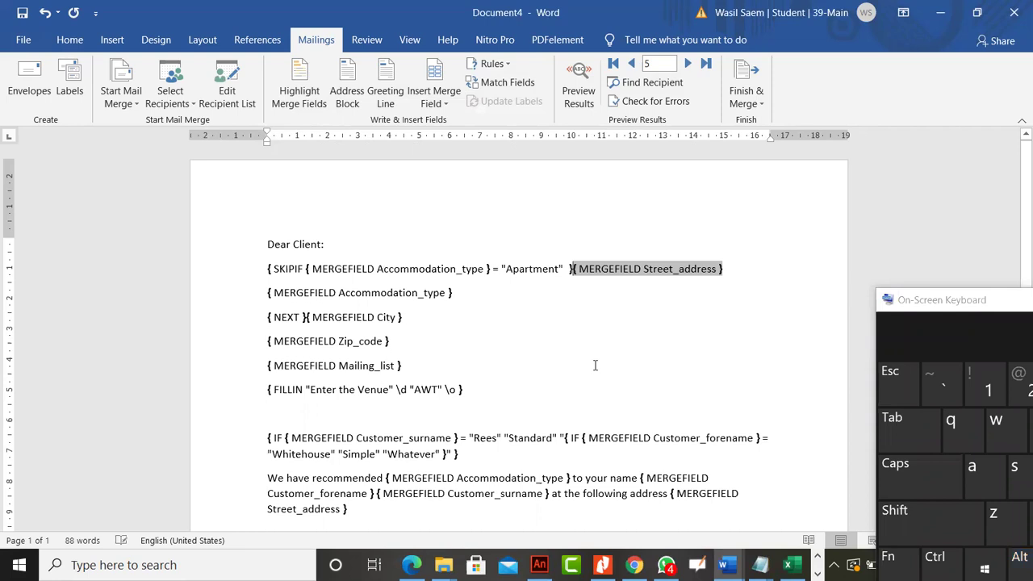
# Step: Delete the FILLIN venue field below Mailing_list and the nested IF field above the recommendation paragraph
pyautogui.click(594, 365)
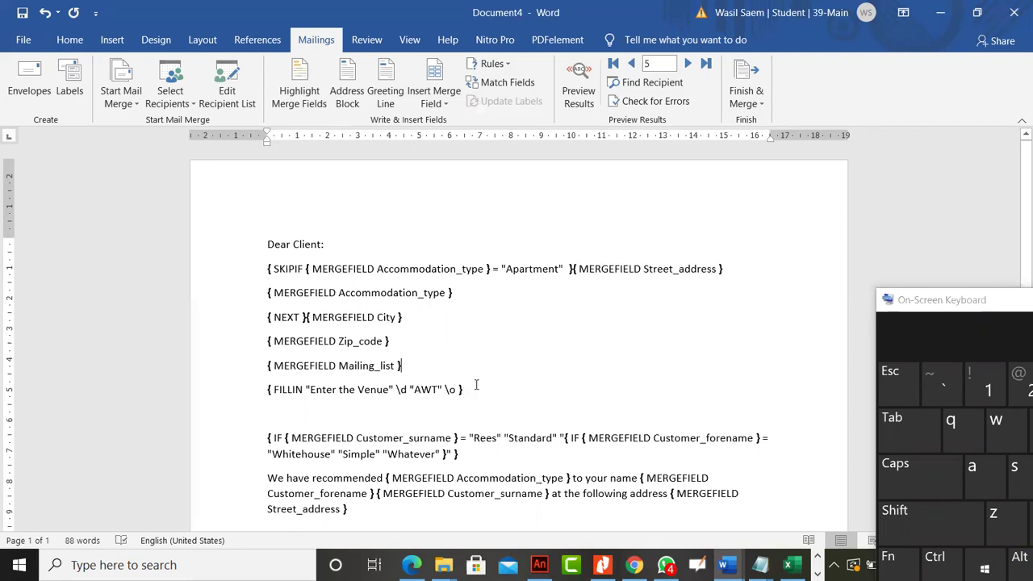
pyautogui.click(404, 386)
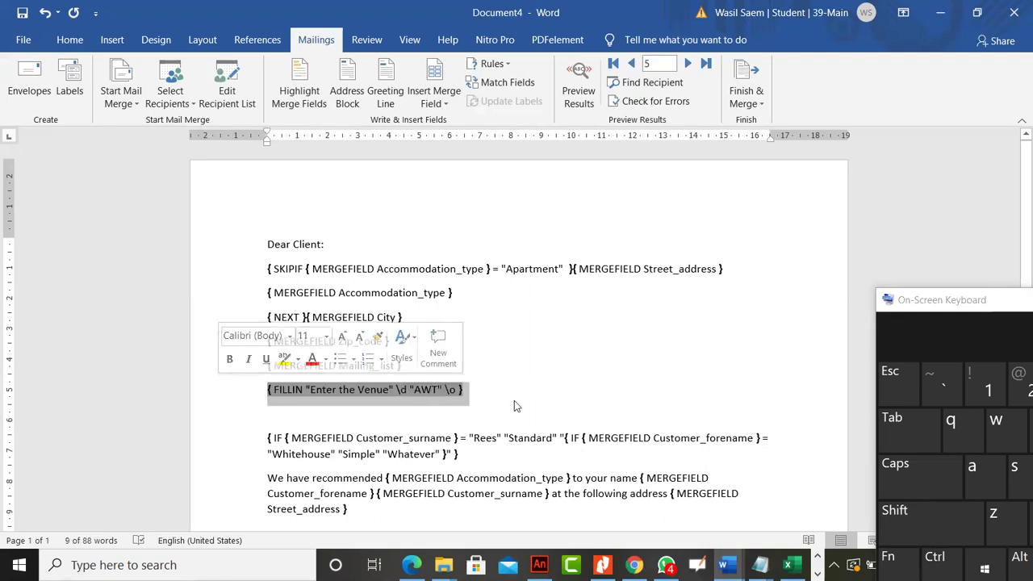
pyautogui.press('Delete')
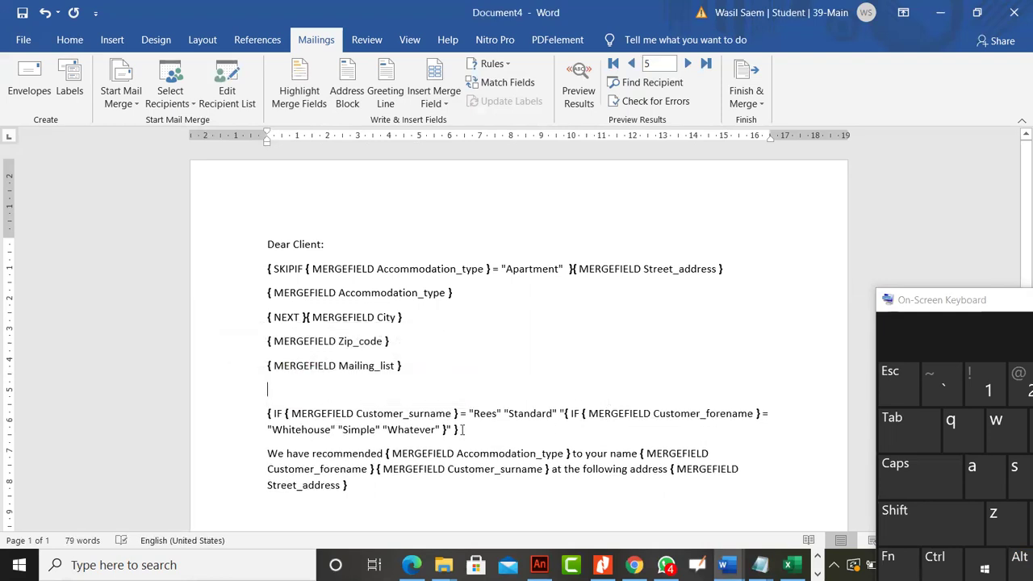
pyautogui.click(236, 430)
pyautogui.press('Delete')
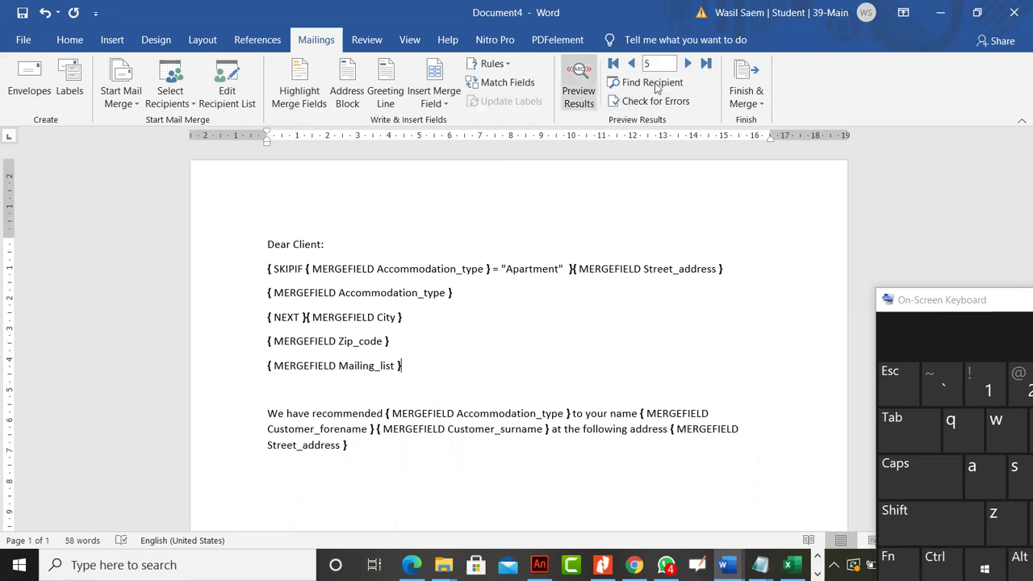
# Step: Merge all records of the simplified letter to a new document
pyautogui.click(746, 96)
pyautogui.click(758, 125)
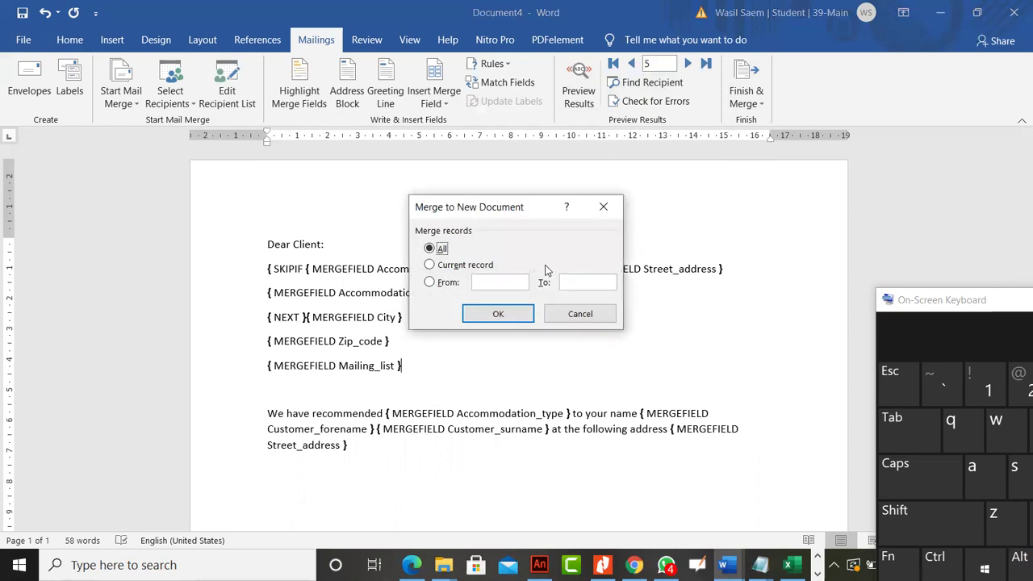
pyautogui.click(530, 310)
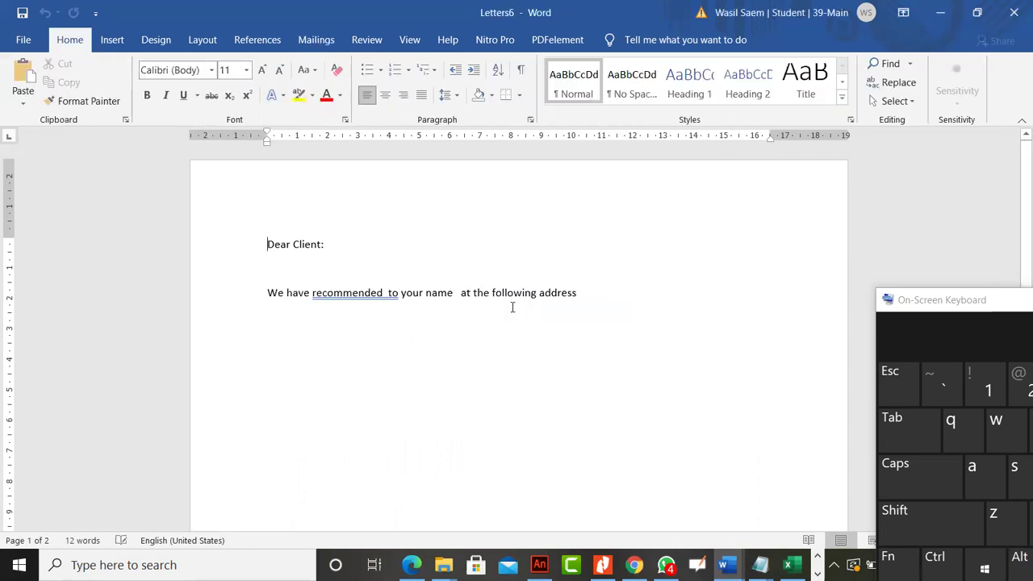
# Step: Examine the letters merged from the simplified main document and close them without saving
pyautogui.scroll(-5, 512, 306)
pyautogui.scroll(4, 512, 307)
pyautogui.click(1014, 12)
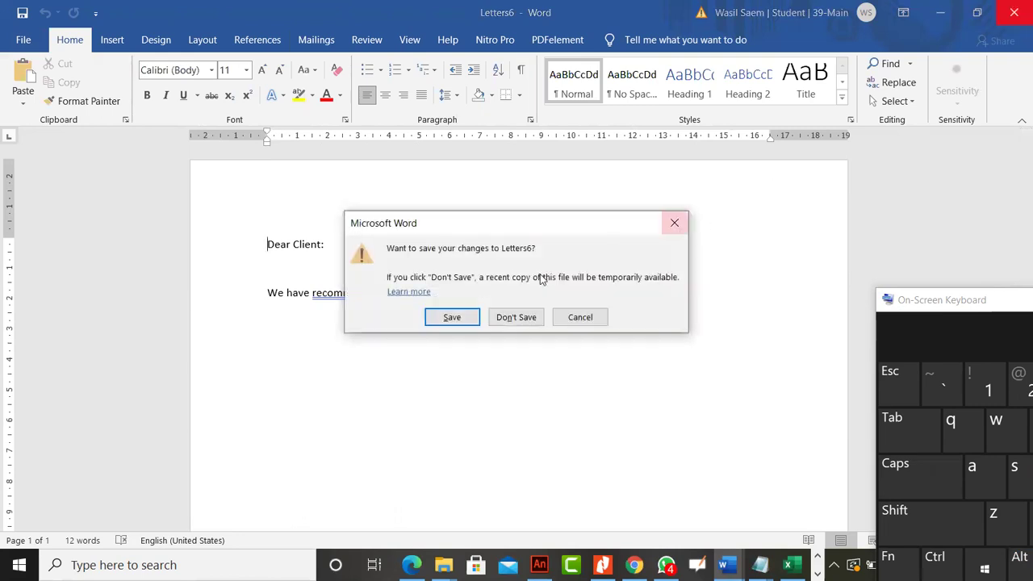
pyautogui.click(515, 317)
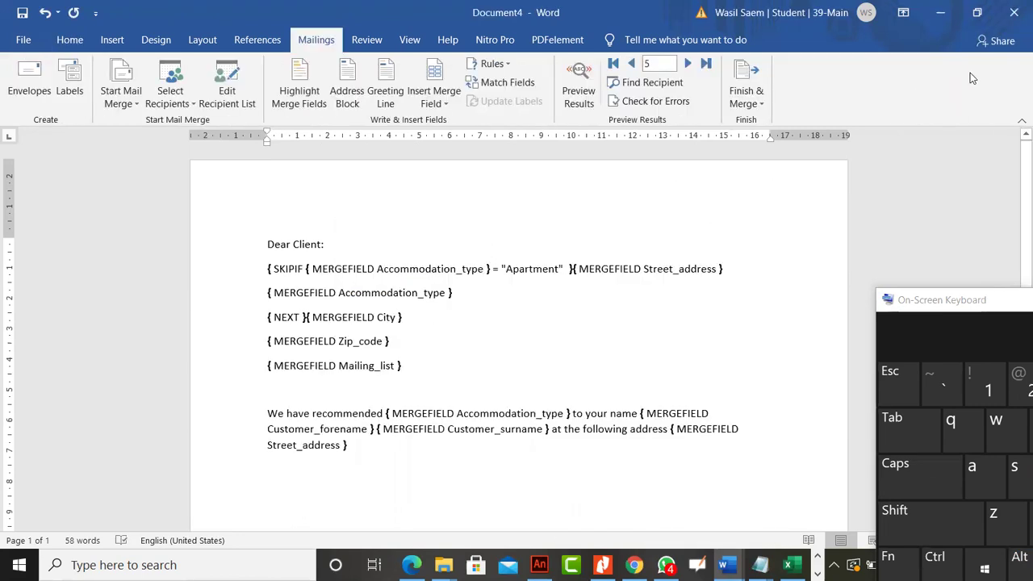
# Step: Close the main letter without saving and open a new blank document in a maximized Word window
pyautogui.click(1013, 12)
pyautogui.click(516, 319)
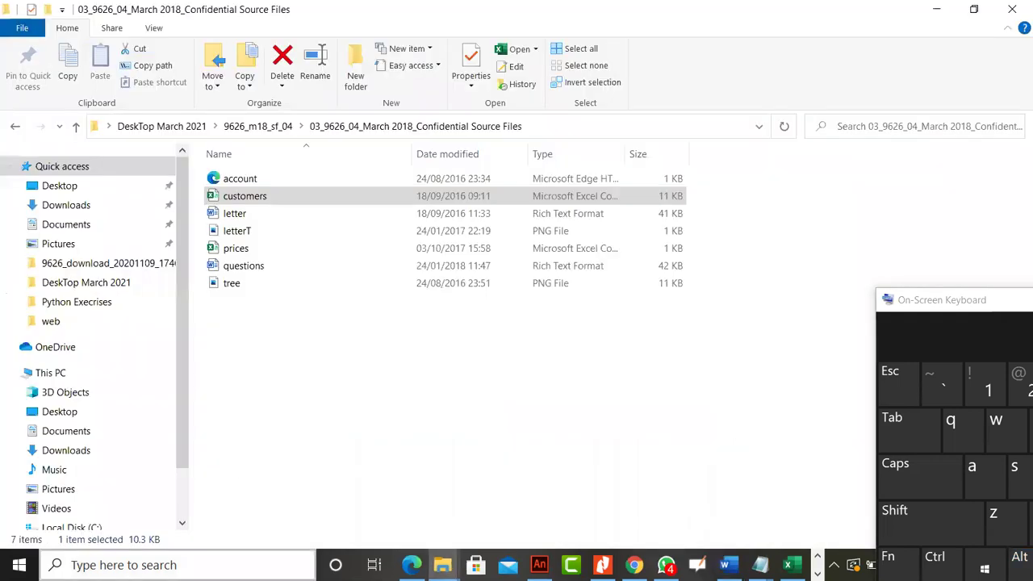
pyautogui.click(121, 565)
pyautogui.write('w')
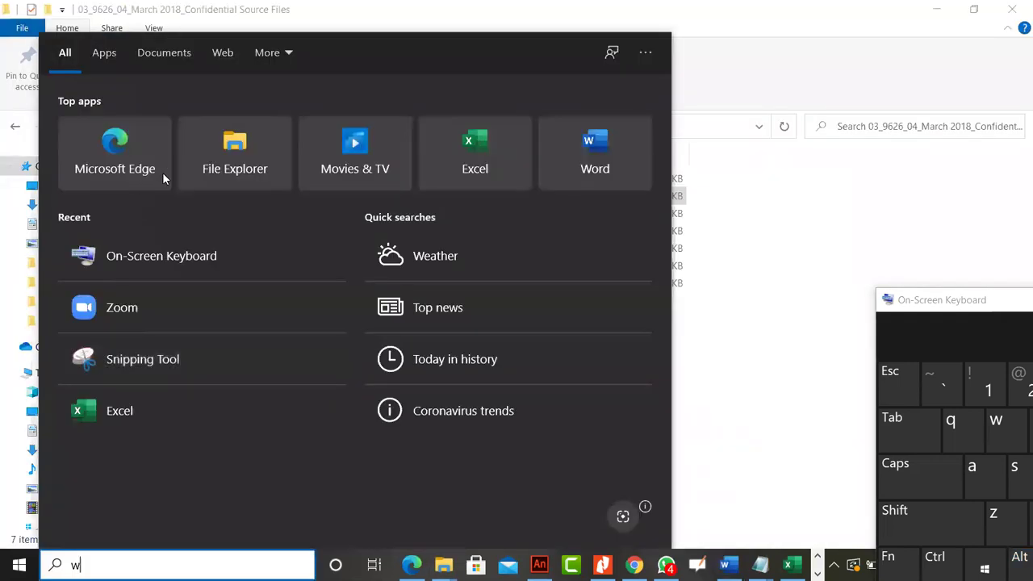
pyautogui.click(140, 125)
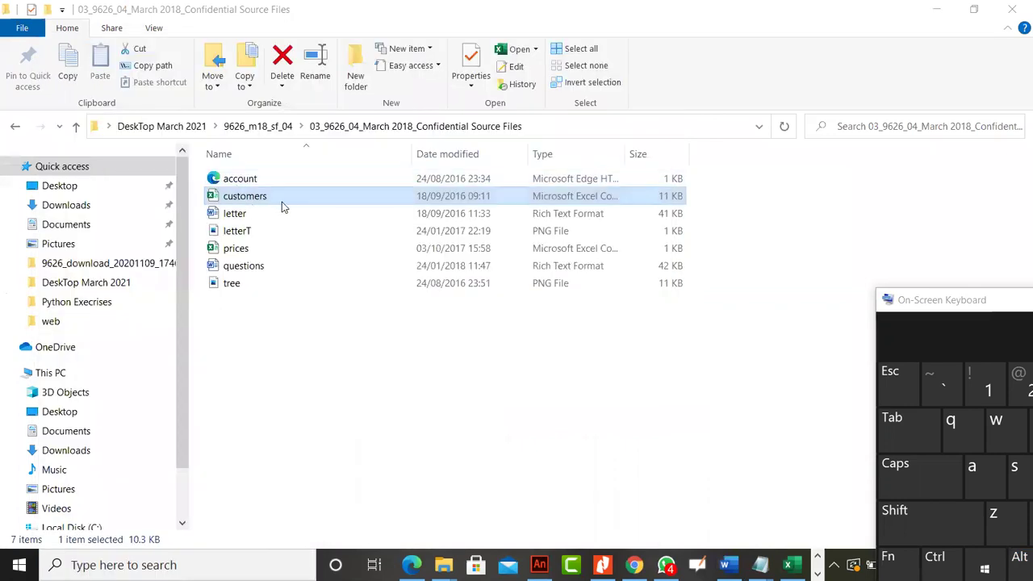
pyautogui.click(319, 271)
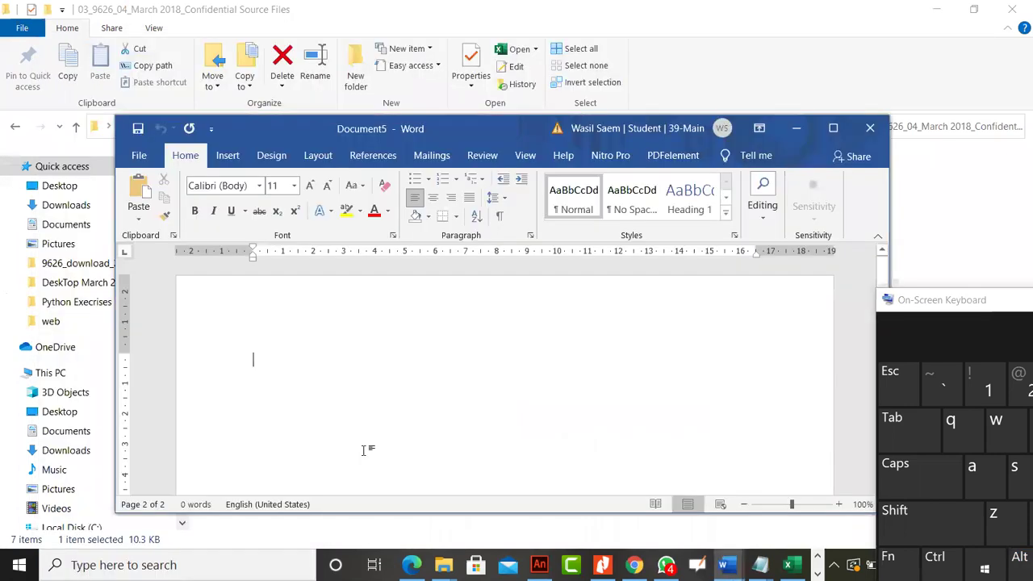
pyautogui.doubleClick(306, 134)
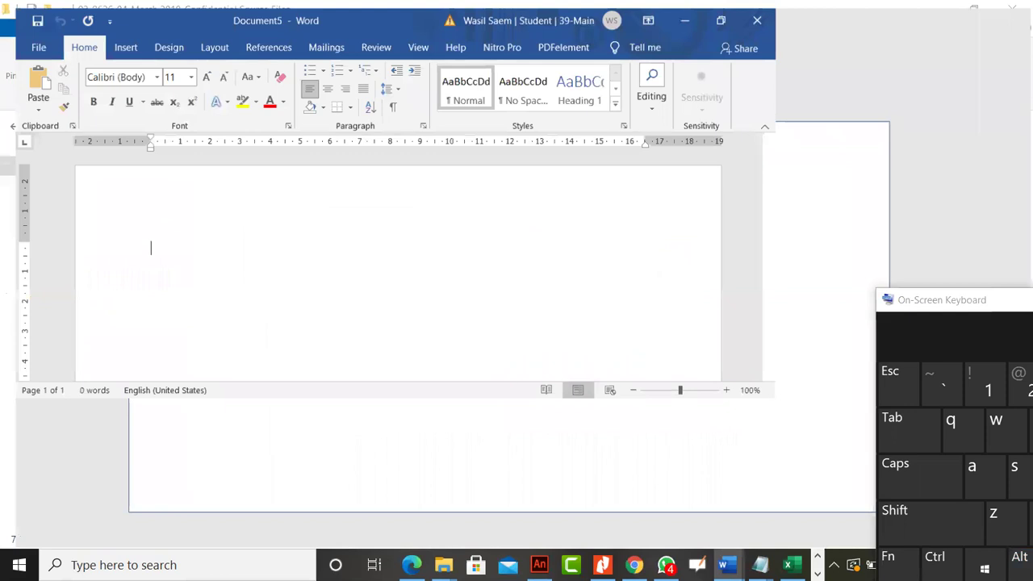
# Step: Copy the path of the 03_9626_04_March 2018_Confidential Source Files folder in File Explorer and return to the blank Word document
pyautogui.moveTo(443, 565)
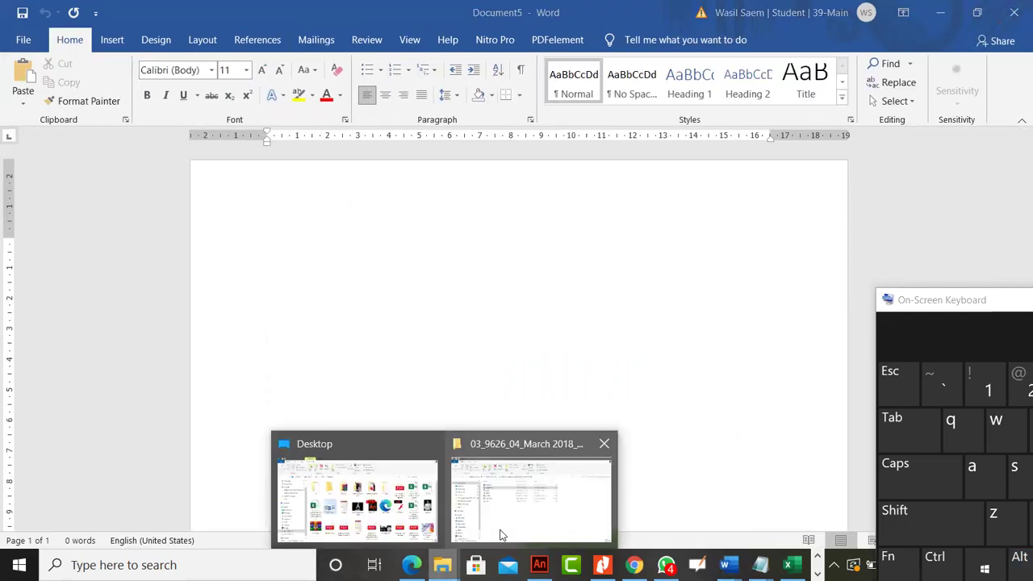
pyautogui.click(500, 524)
pyautogui.click(597, 126)
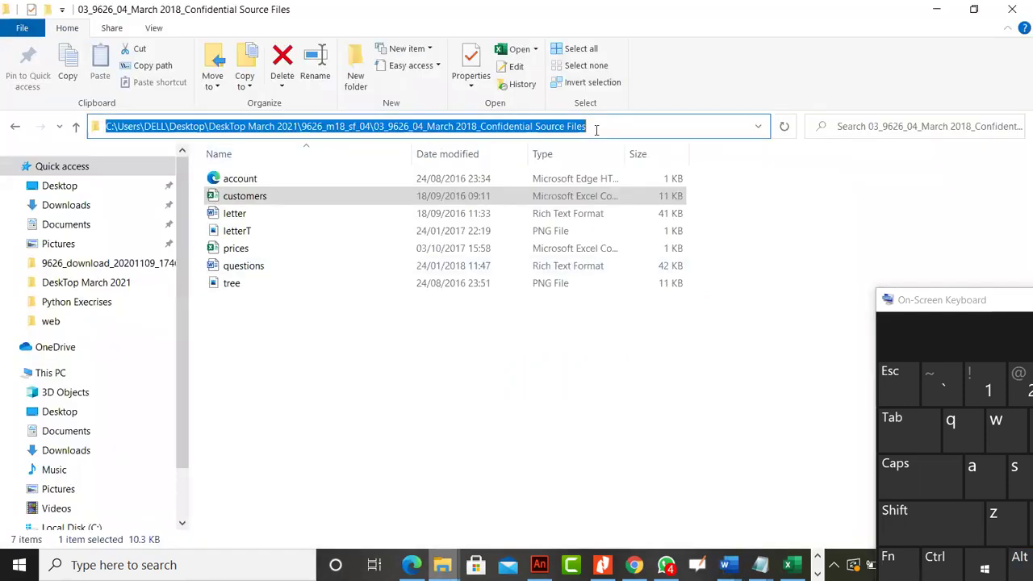
pyautogui.rightClick(597, 130)
pyautogui.click(628, 175)
pyautogui.moveTo(759, 564)
pyautogui.click(718, 492)
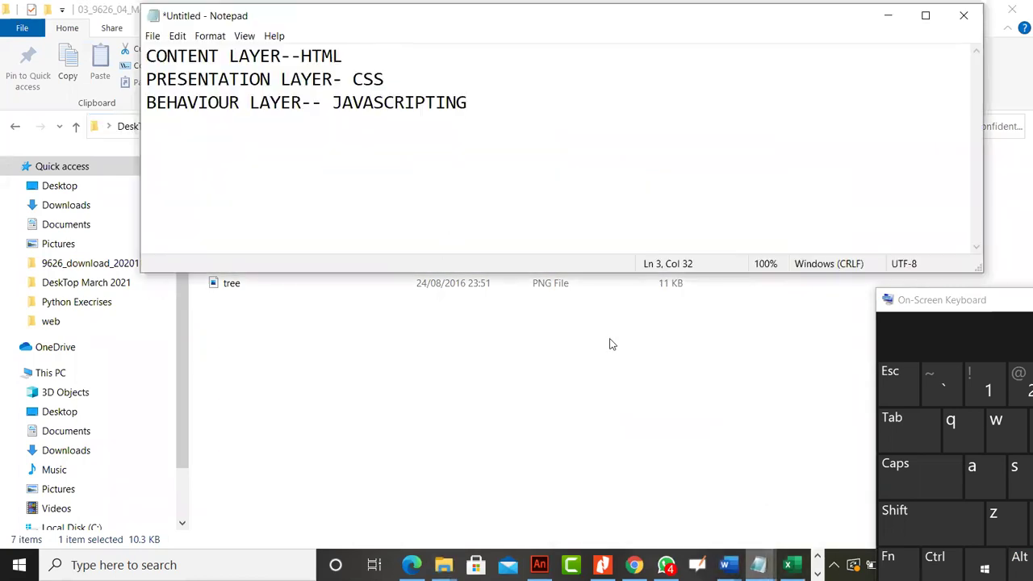
pyautogui.moveTo(729, 563)
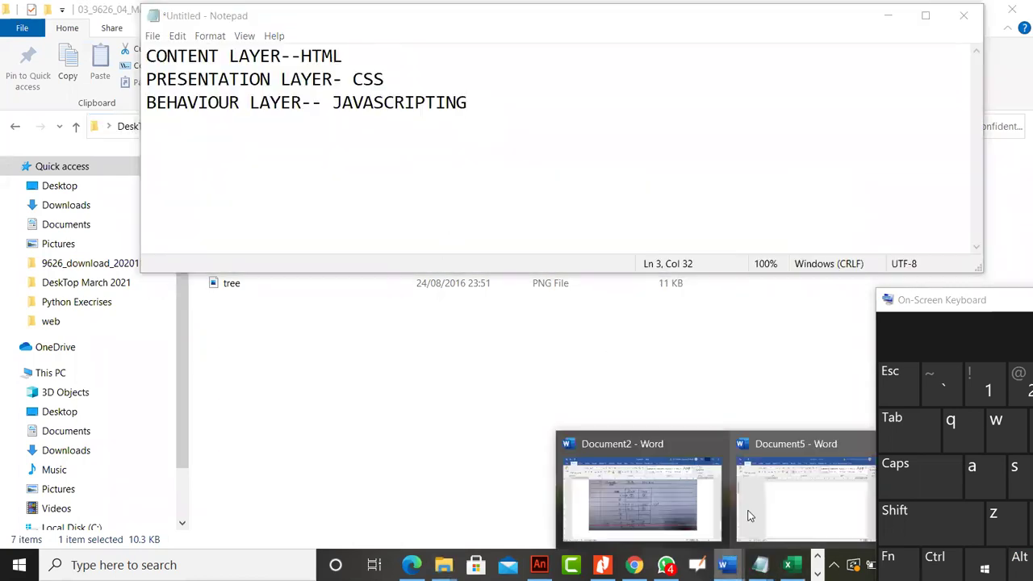
pyautogui.click(749, 512)
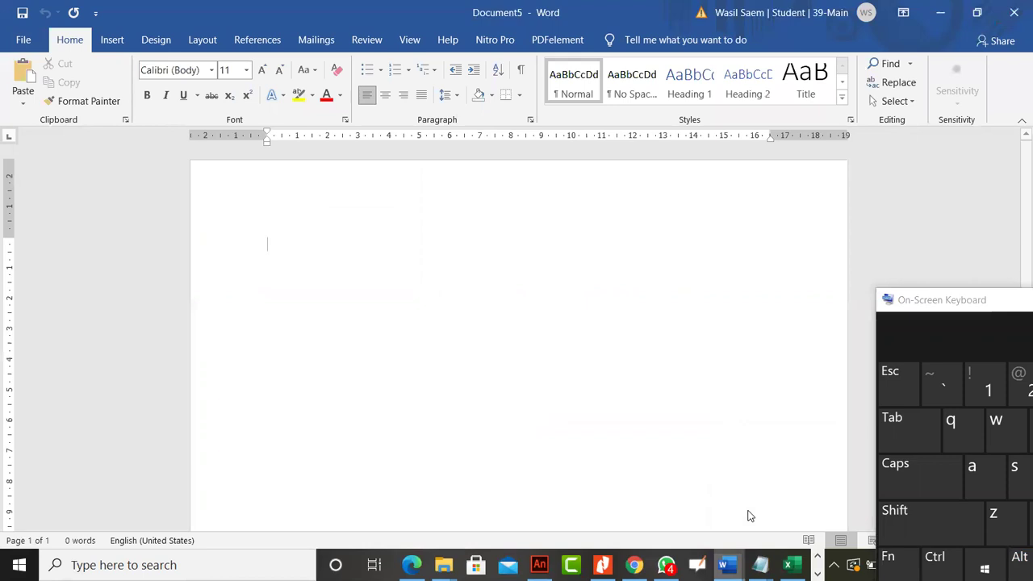
# Step: Attach the customers file from the copied source folder path as the existing recipient list for the mail merge
pyautogui.click(317, 40)
pyautogui.click(170, 97)
pyautogui.click(216, 134)
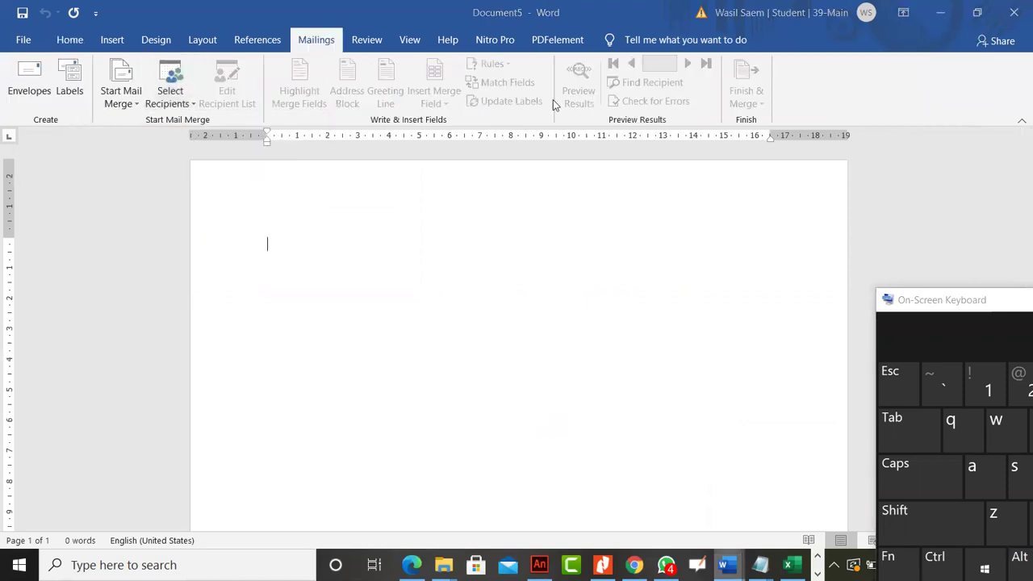
pyautogui.click(489, 42)
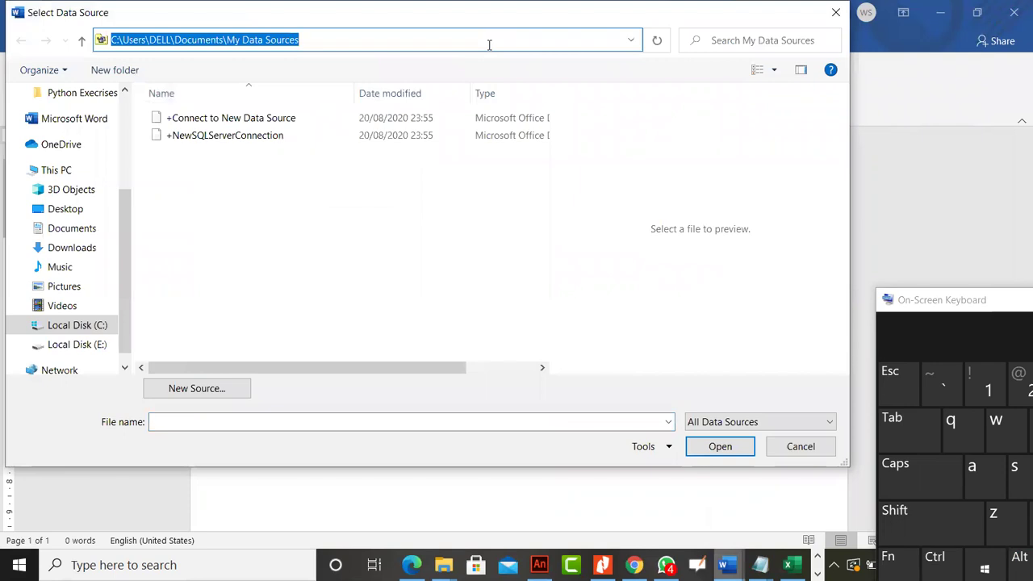
pyautogui.hotkey('ctrl', 'v')
pyautogui.click(657, 40)
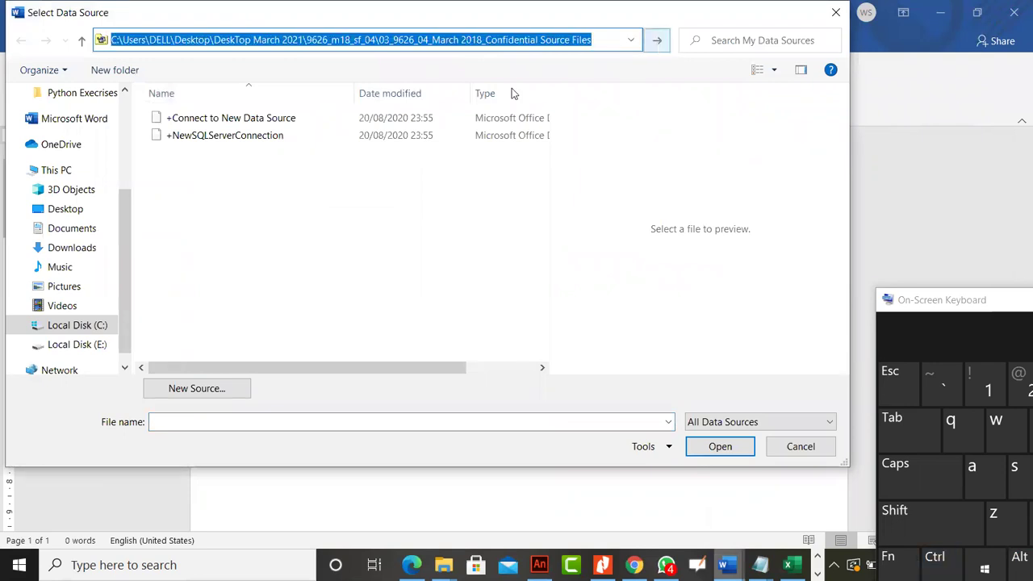
pyautogui.doubleClick(376, 134)
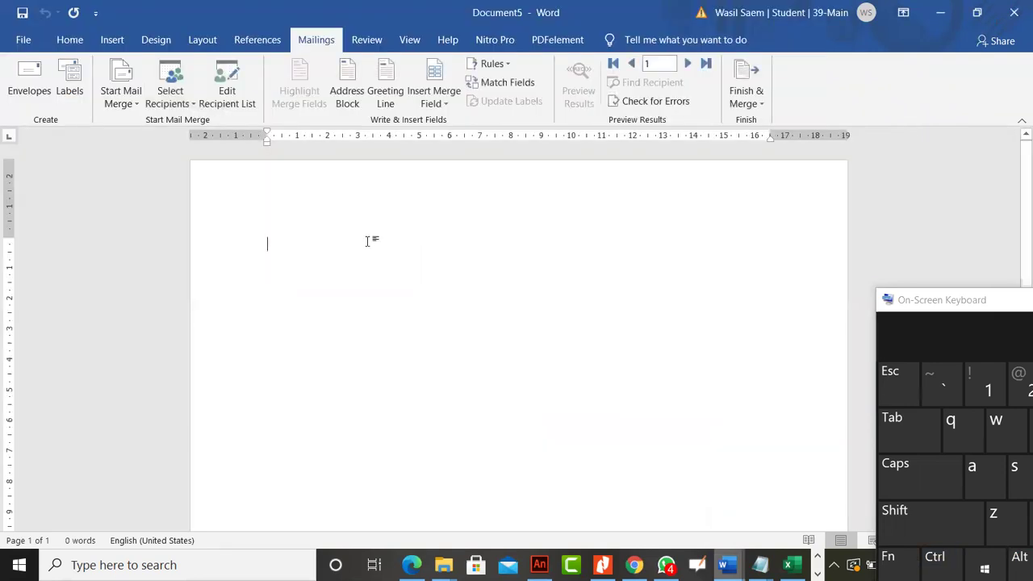
# Step: Insert the Customer_forename, Customer_surname and Street_address merge fields on separate lines of the blank document
pyautogui.click(436, 102)
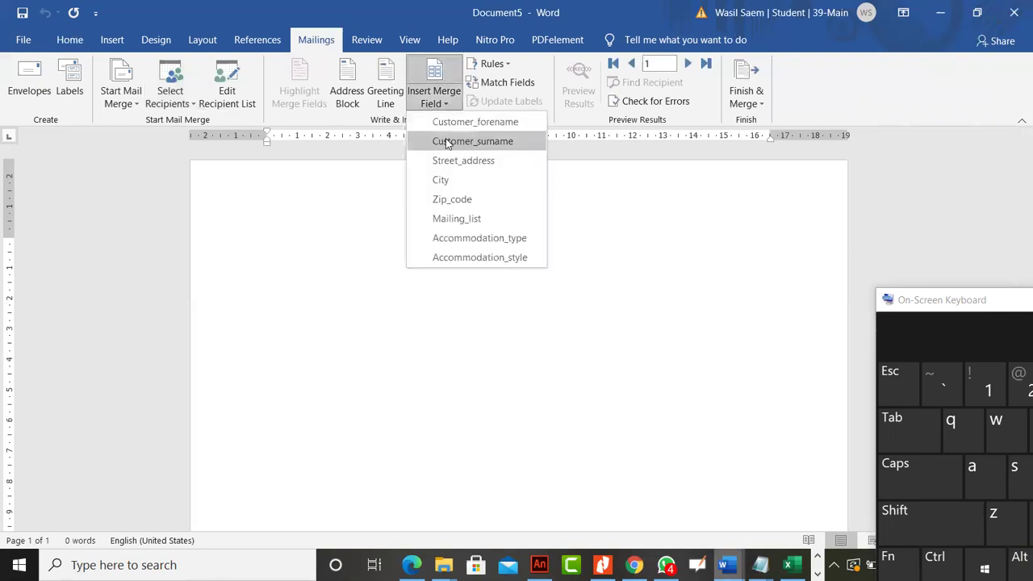
pyautogui.click(448, 121)
pyautogui.press('Return')
pyautogui.click(440, 97)
pyautogui.click(453, 141)
pyautogui.press('Return')
pyautogui.click(440, 97)
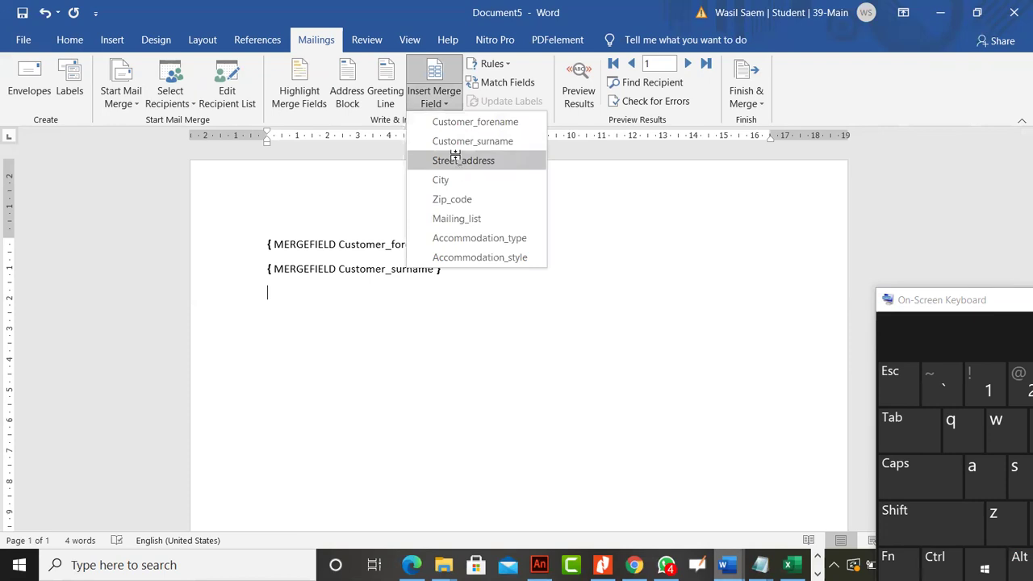
pyautogui.click(455, 161)
pyautogui.press('Return')
# Step: Add the City, Zip_code, Accommodation_type and Accommodation_style merge fields on separate lines below Street_address
pyautogui.click(440, 97)
pyautogui.press('Return')
pyautogui.click(448, 103)
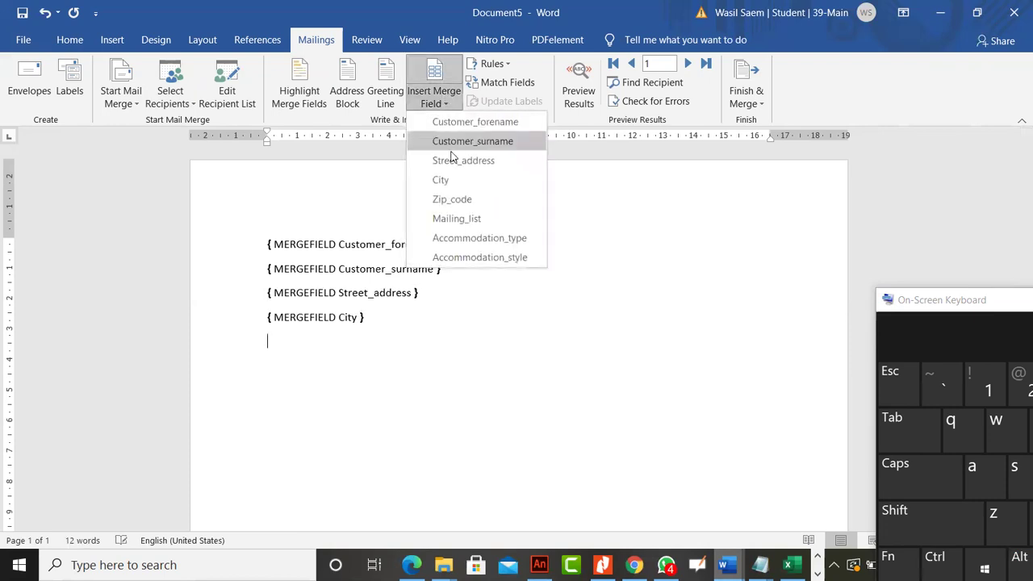
pyautogui.click(452, 200)
pyautogui.press('Return')
pyautogui.click(440, 97)
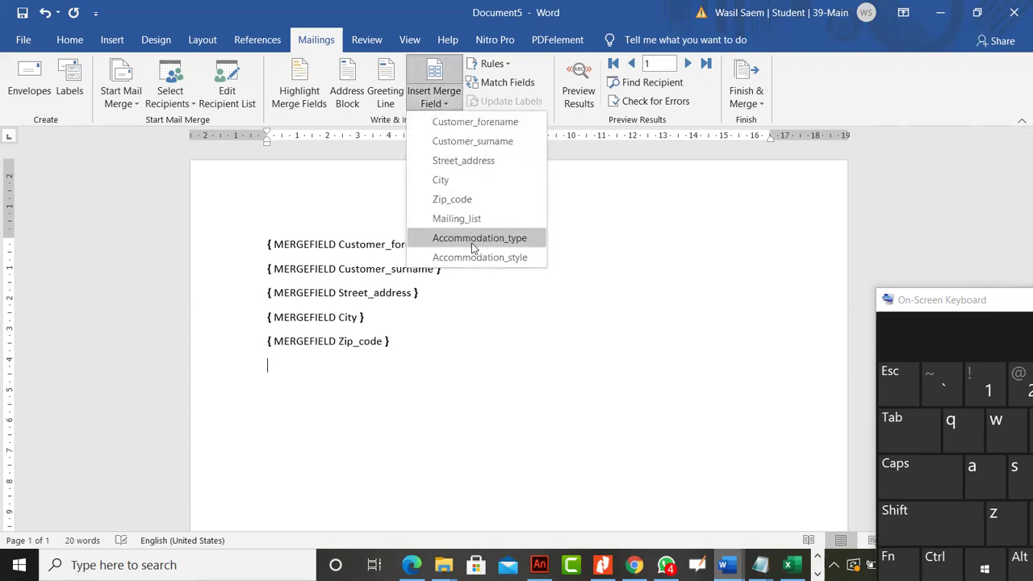
pyautogui.click(479, 238)
pyautogui.press('Return')
pyautogui.click(436, 97)
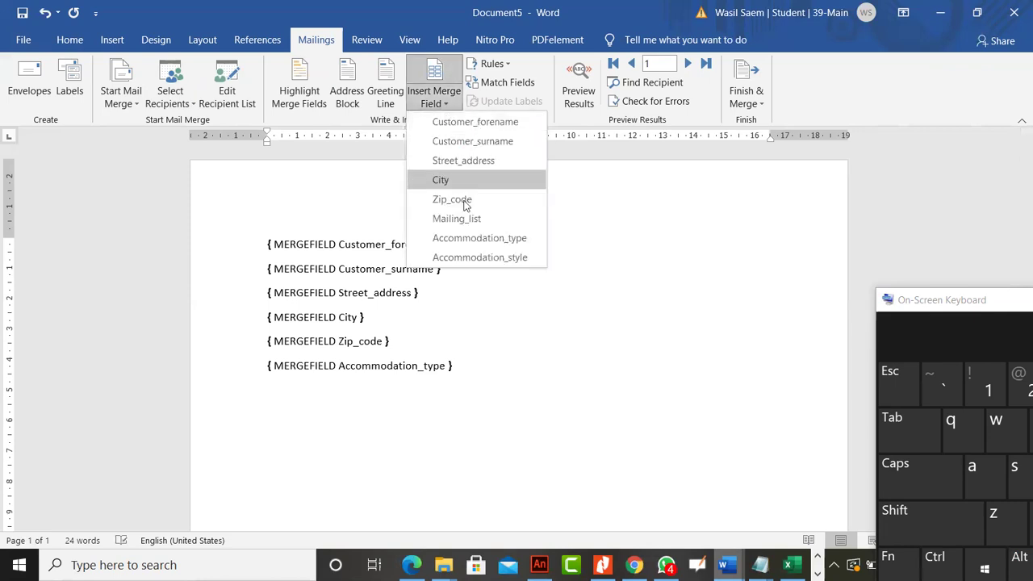
pyautogui.click(480, 258)
# Step: Insert a Skip Record If rule before the Customer_forename field for Accommodation_type equal to Apartment
pyautogui.click(274, 246)
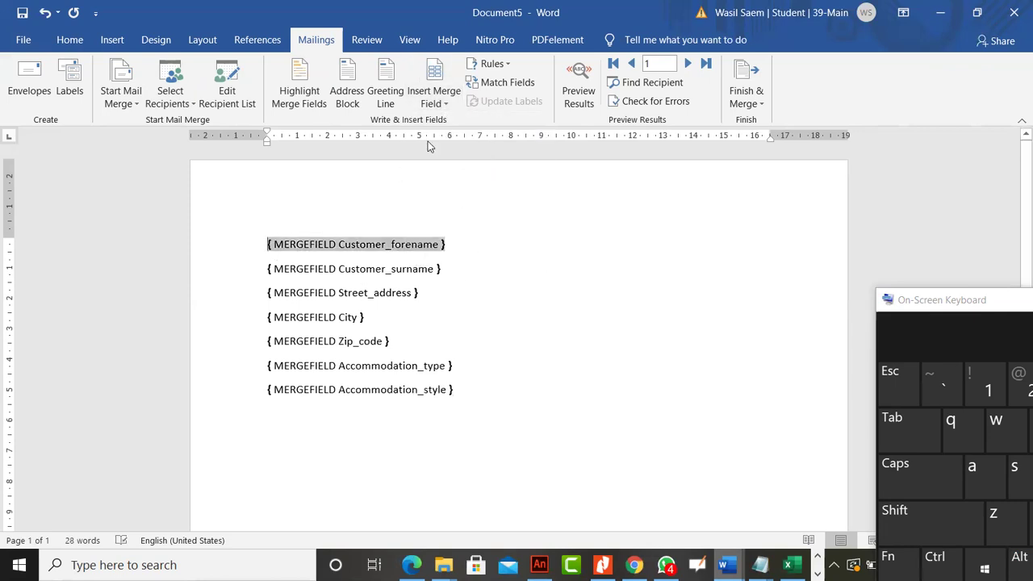
pyautogui.click(490, 64)
pyautogui.click(516, 238)
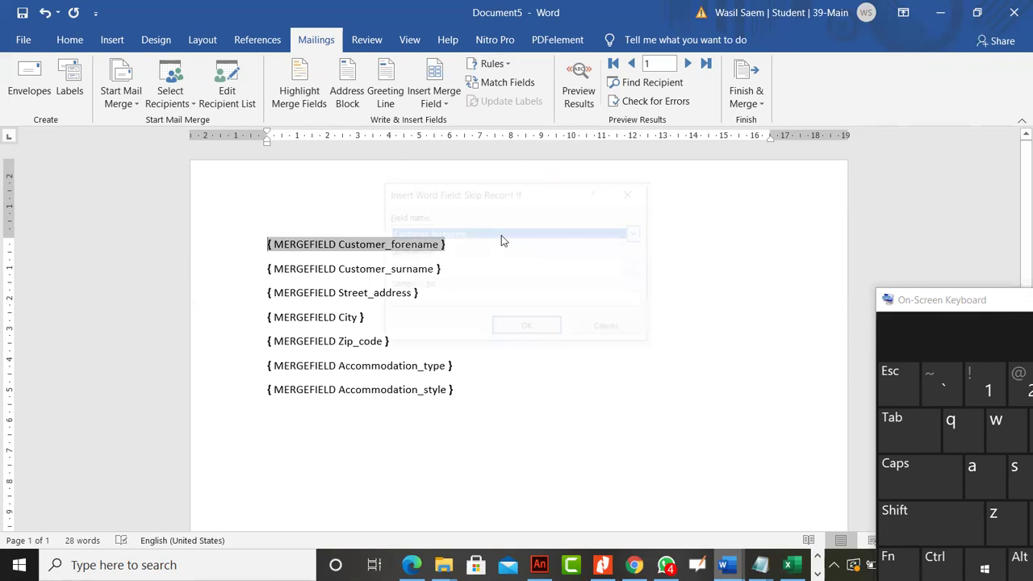
pyautogui.click(438, 234)
pyautogui.scroll(-1, 442, 276)
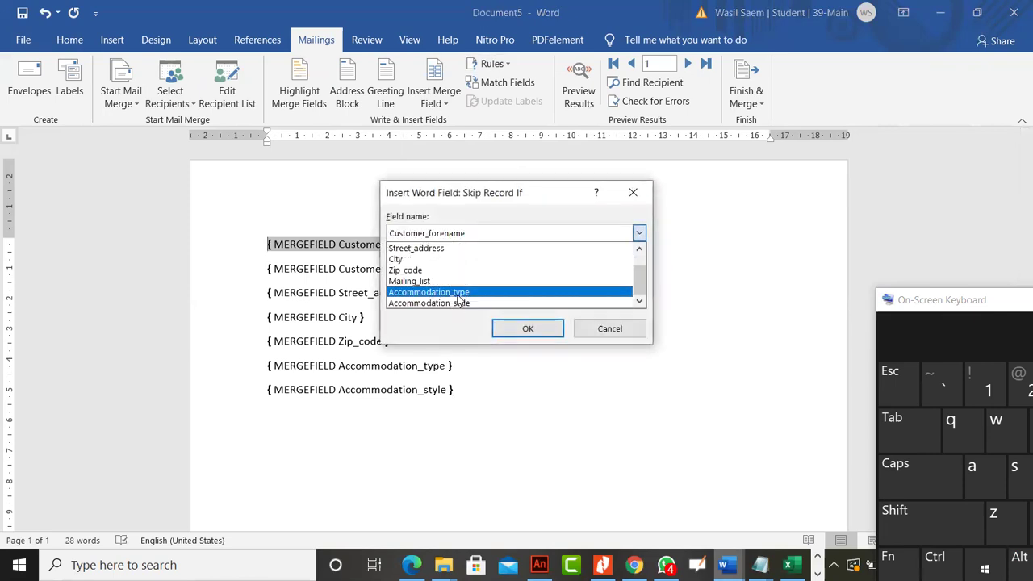
pyautogui.click(450, 292)
pyautogui.click(456, 297)
pyautogui.write('Apartment')
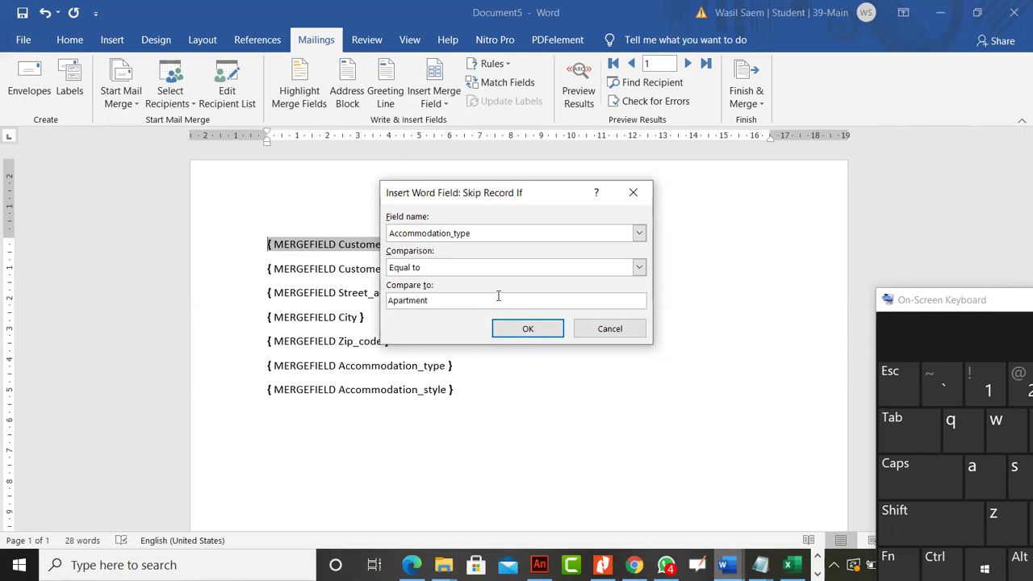
pyautogui.click(525, 328)
pyautogui.click(551, 322)
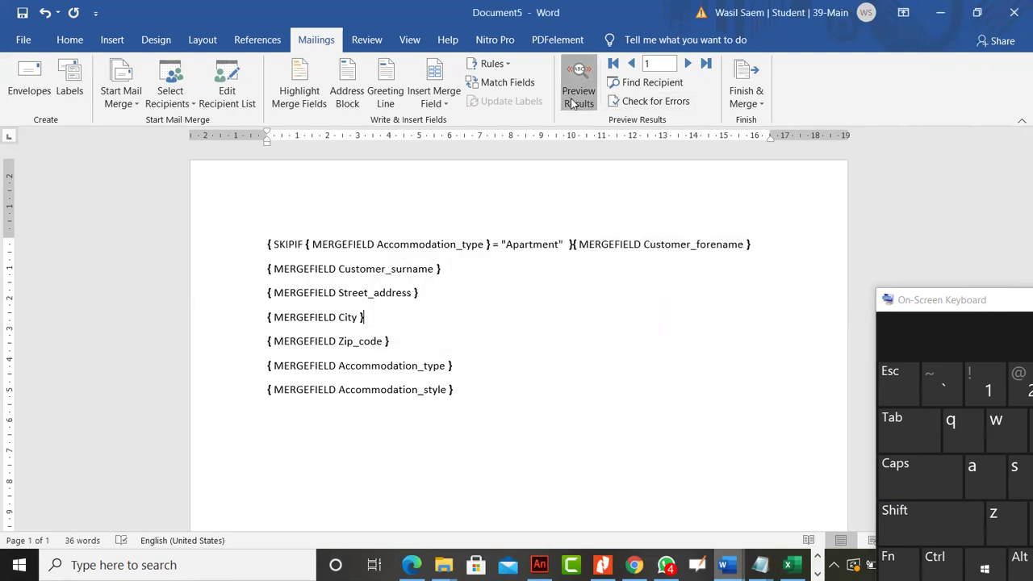
# Step: Merge all records of the new field list to a new document
pyautogui.click(745, 95)
pyautogui.click(754, 122)
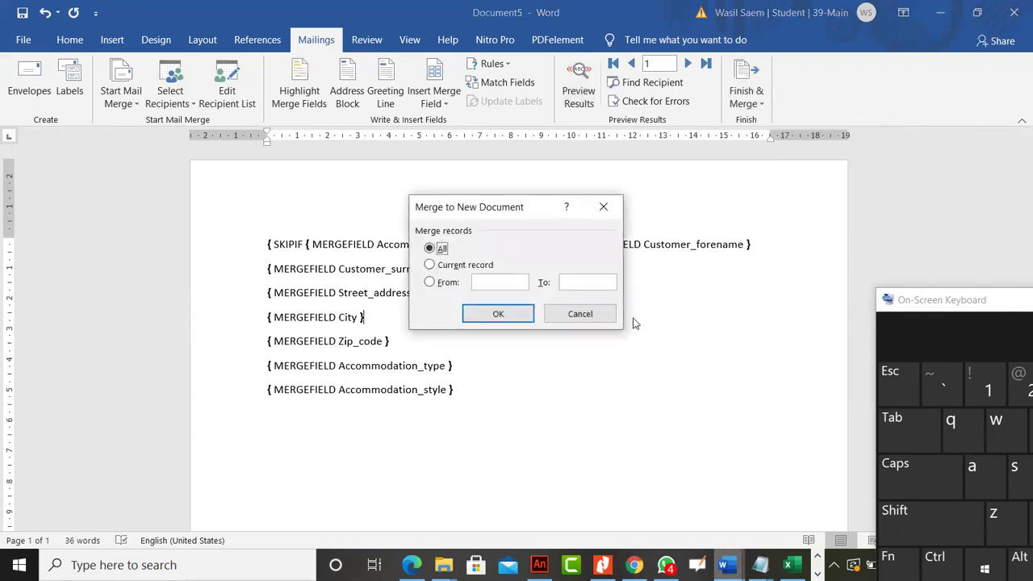
pyautogui.click(547, 314)
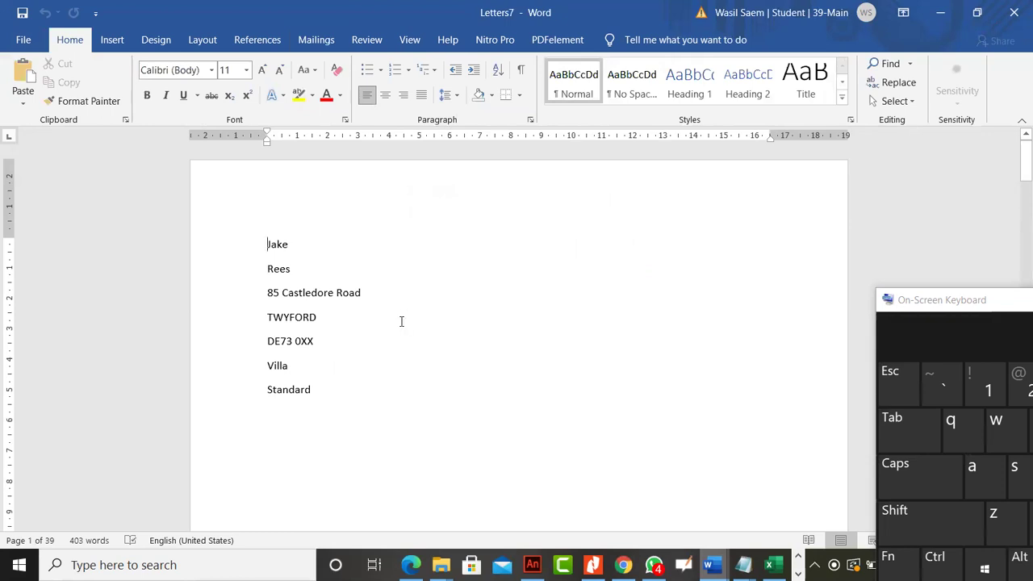
# Step: Check the accommodation types in the merged letters against the skip rule and close the merged document without saving
pyautogui.scroll(-15, 401, 321)
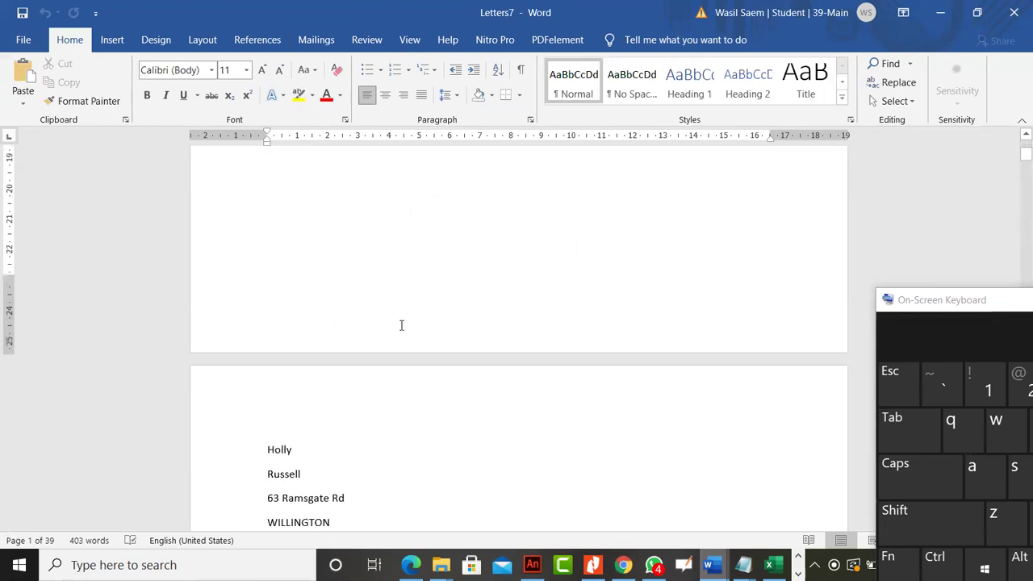
pyautogui.scroll(-15, 401, 325)
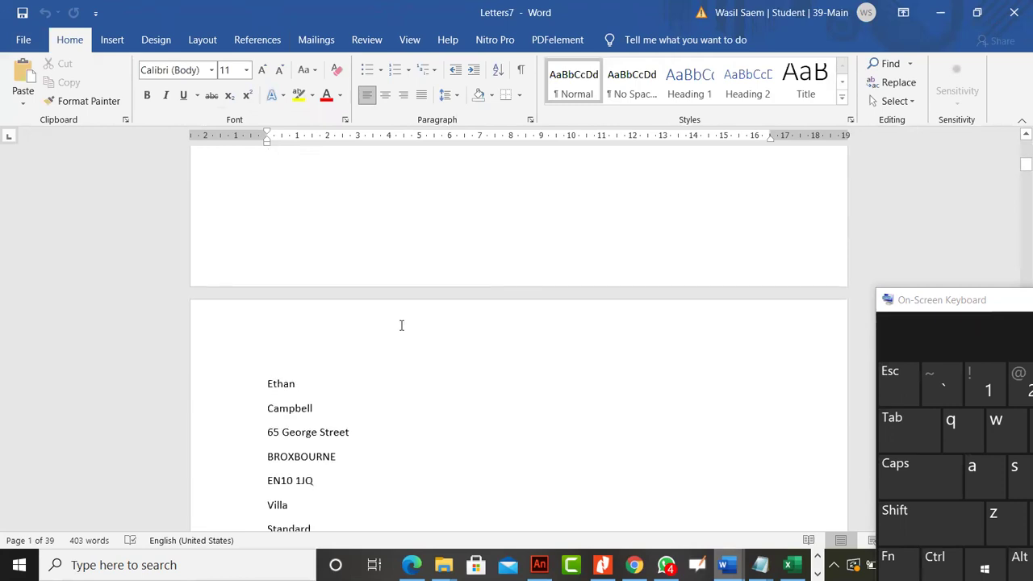
pyautogui.scroll(-15, 401, 325)
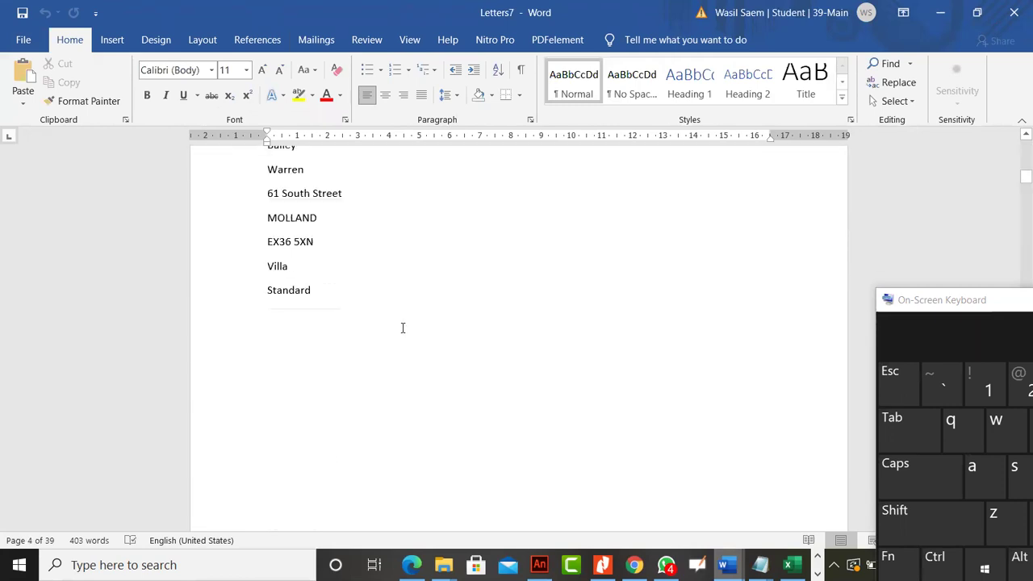
pyautogui.scroll(-15, 403, 327)
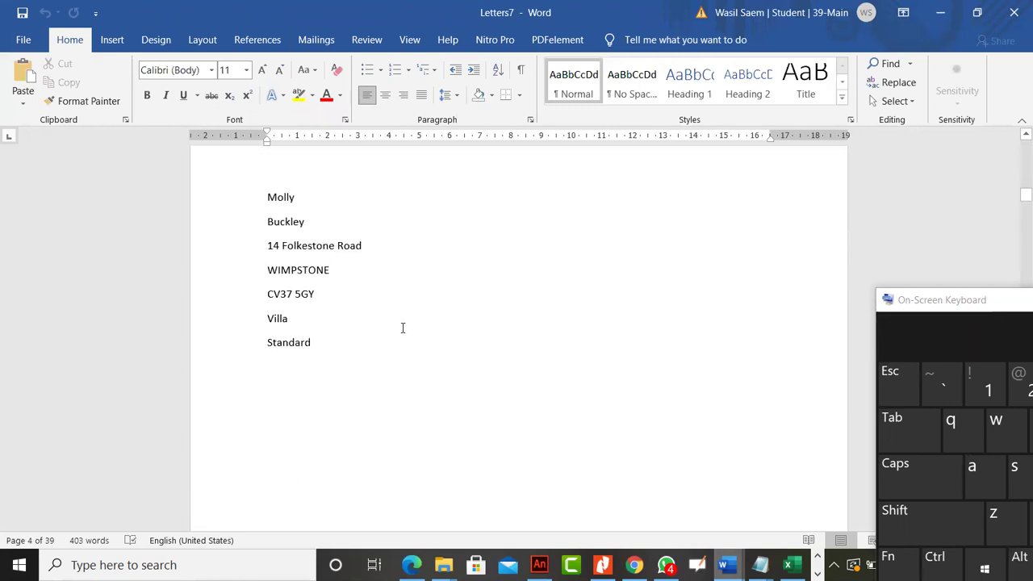
pyautogui.scroll(-10, 407, 328)
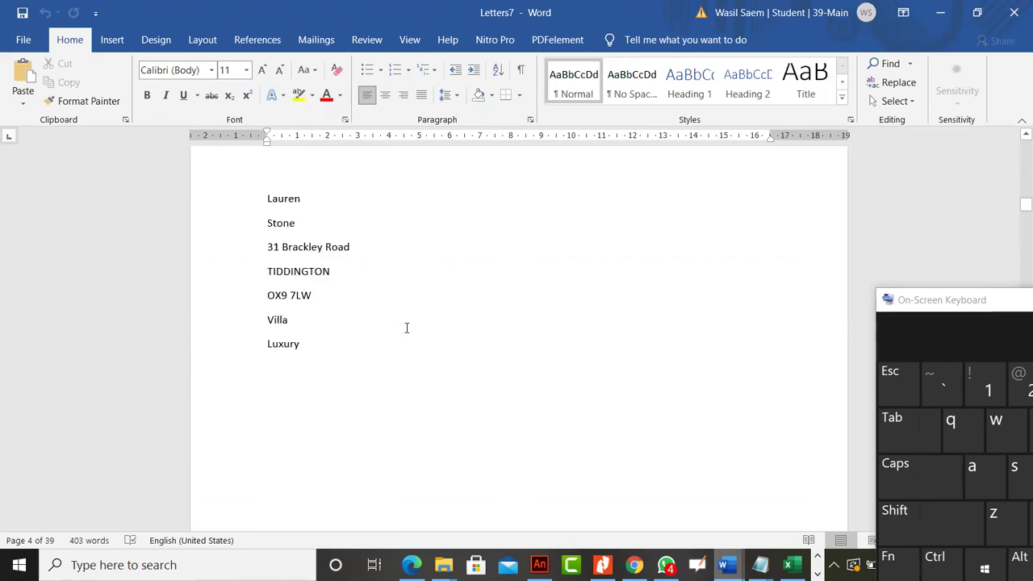
pyautogui.click(1014, 12)
pyautogui.click(529, 317)
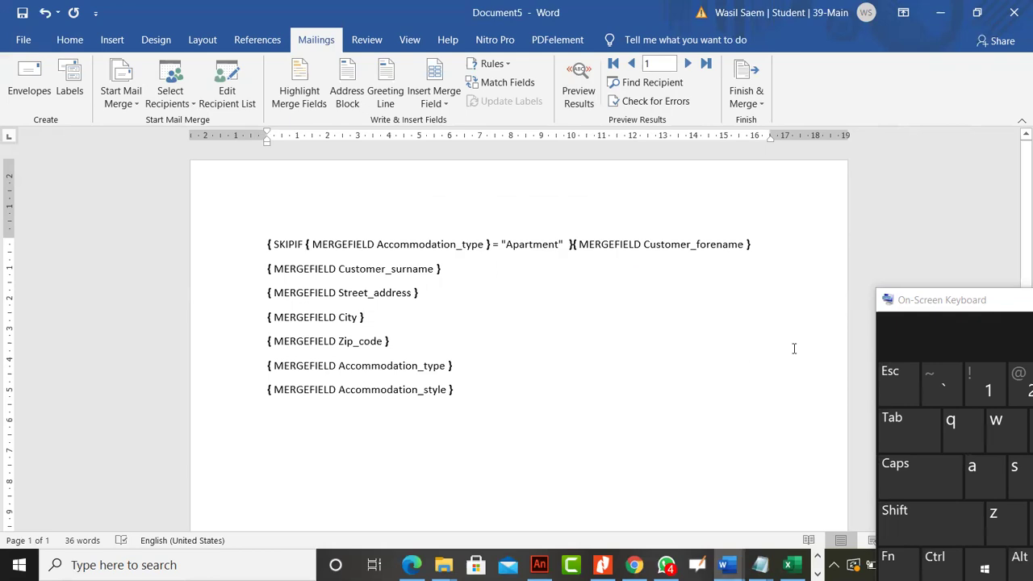
# Step: Hide the field codes so the main document shows the merge field names, using the repositioned On-Screen Keyboard
pyautogui.moveTo(915, 307); pyautogui.dragTo(831, 183)
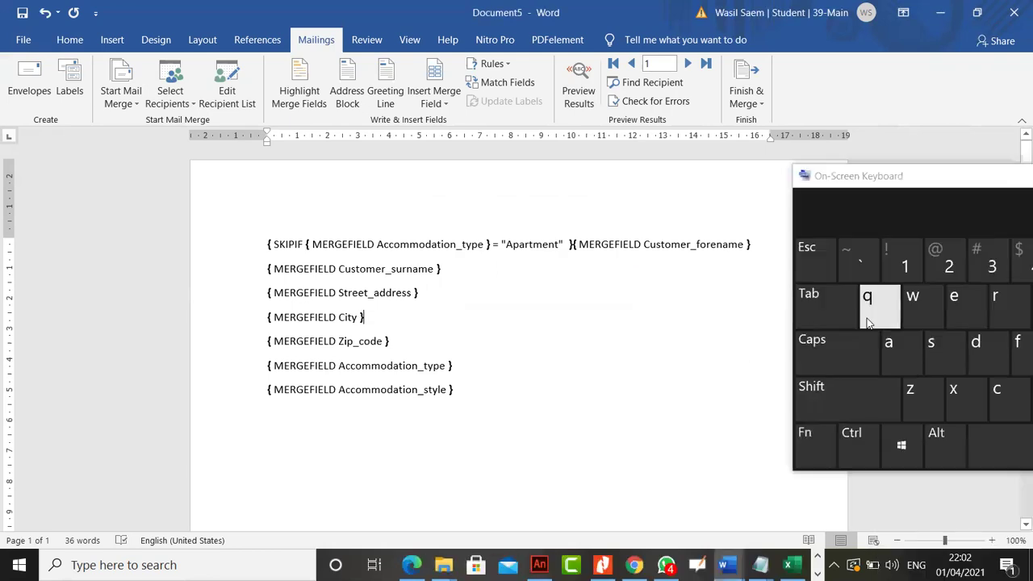
pyautogui.click(950, 446)
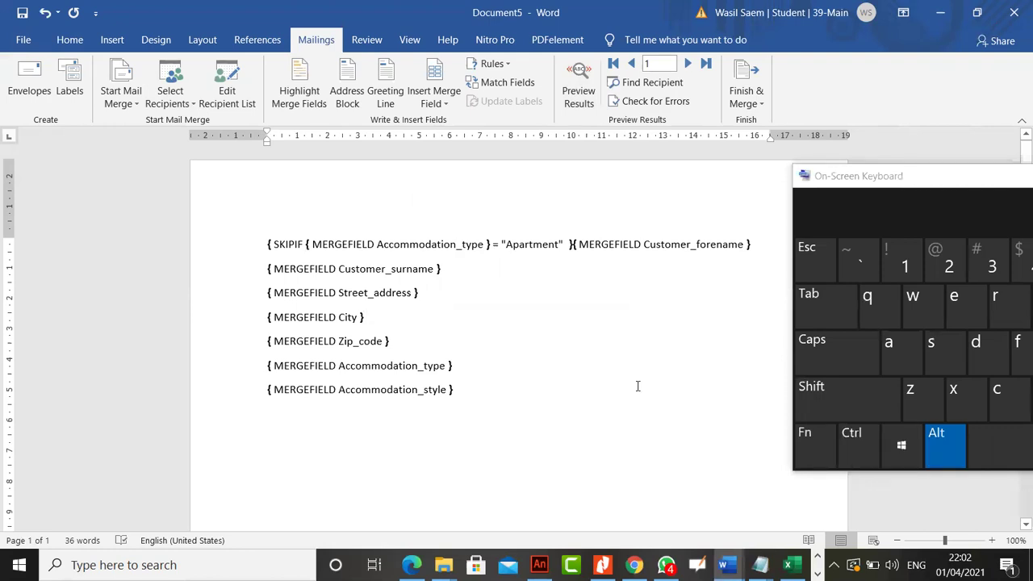
pyautogui.hotkey('alt', 'F9')
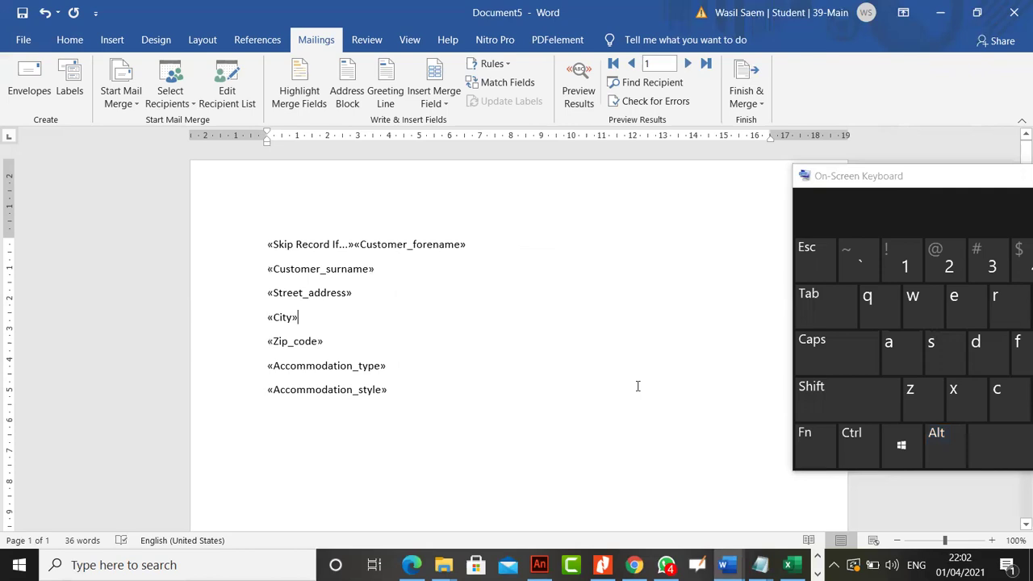
pyautogui.click(331, 244)
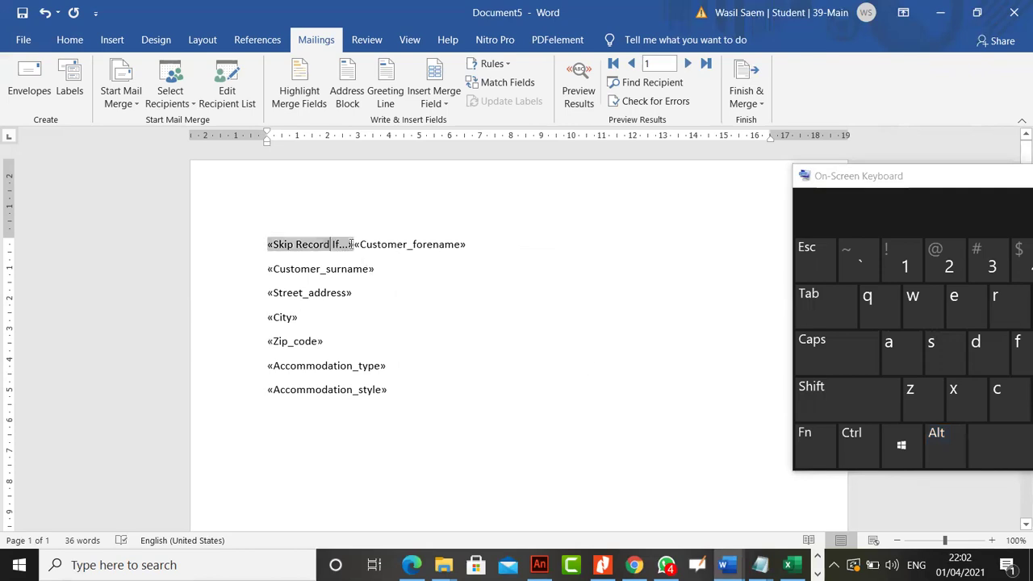
pyautogui.click(490, 251)
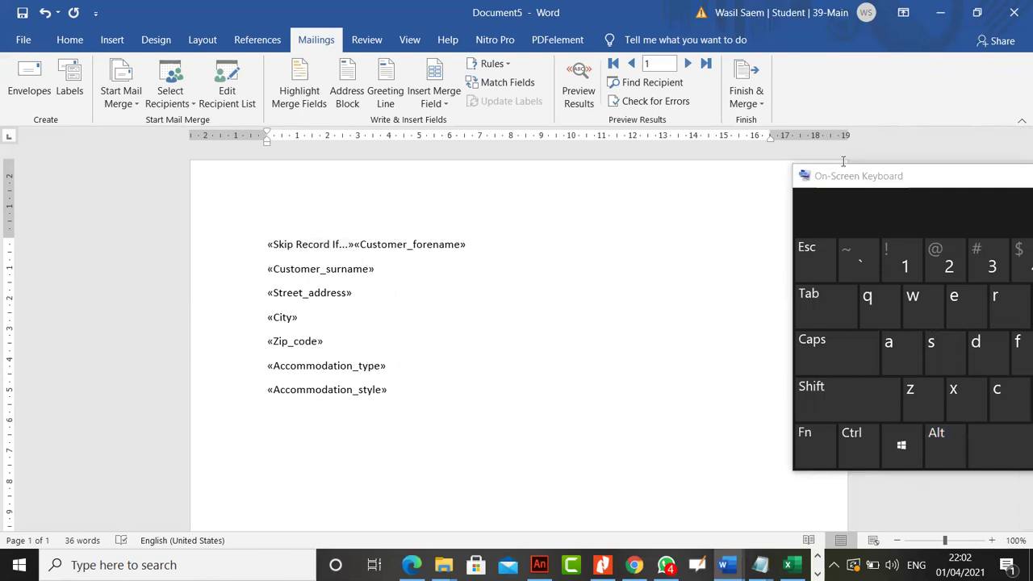
# Step: Look at the merge error-checking options and close them without running a check
pyautogui.moveTo(847, 191); pyautogui.dragTo(869, 218)
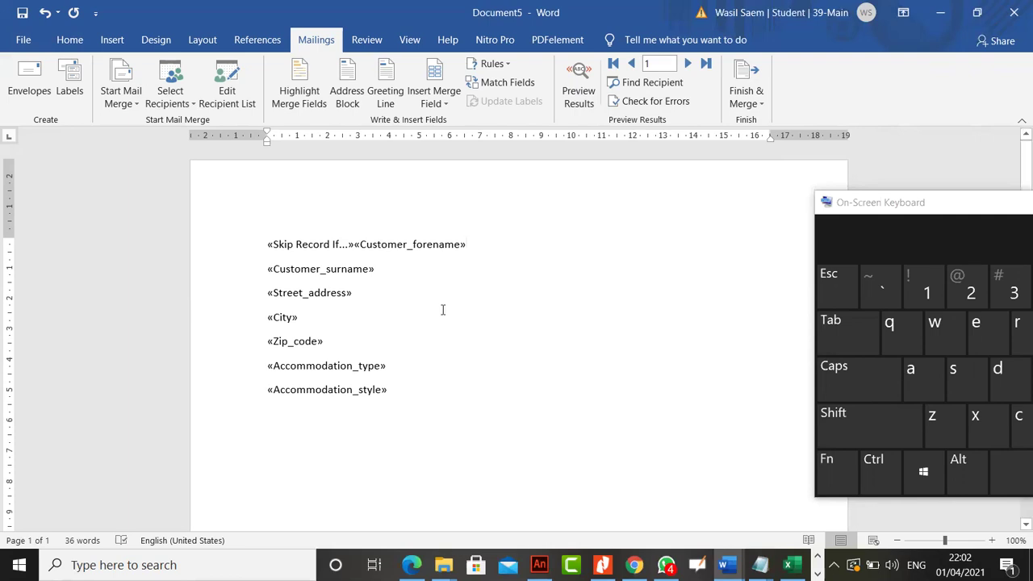
pyautogui.click(655, 101)
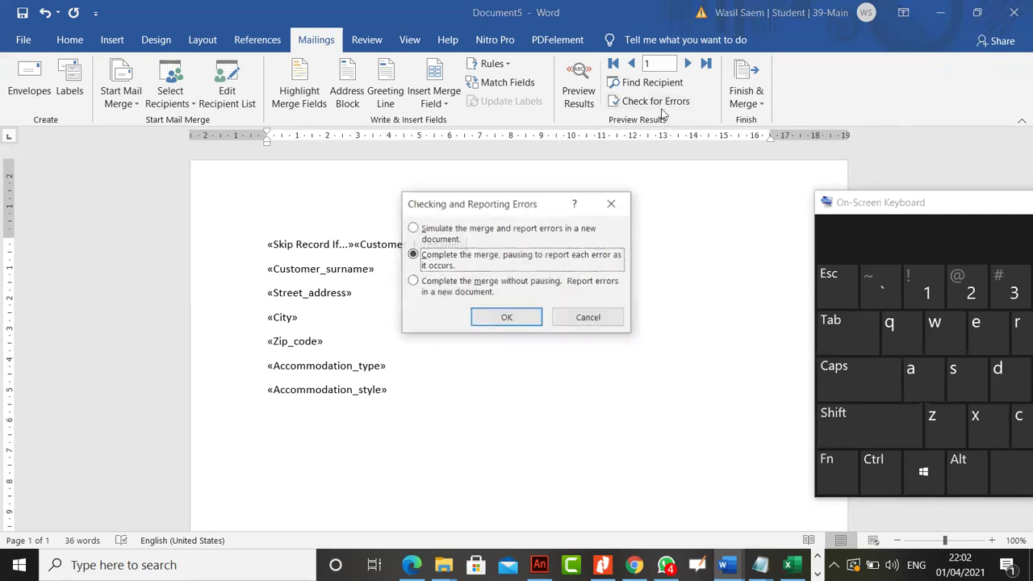
pyautogui.click(588, 317)
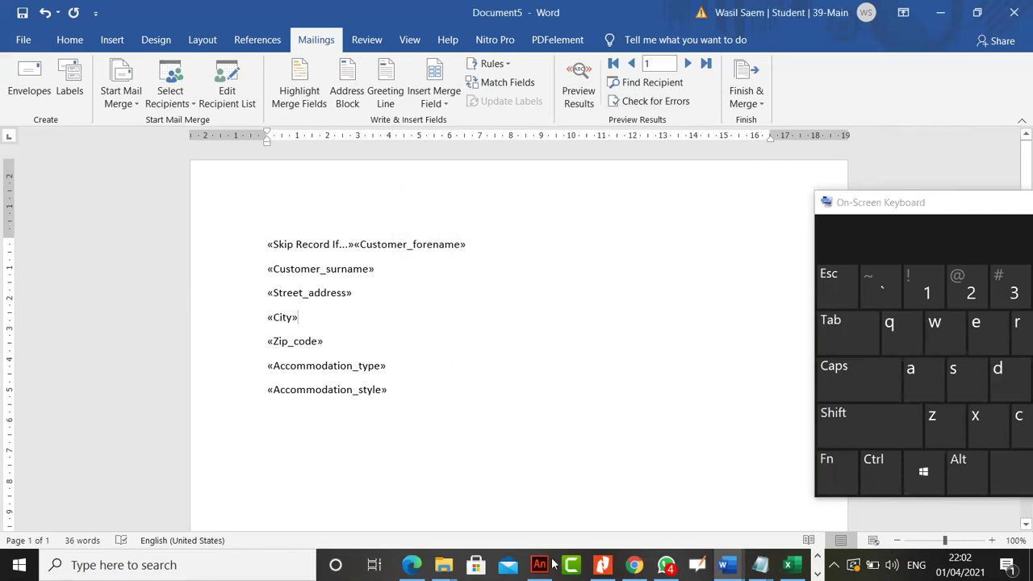
# Step: Save the mail merge main document as Skip Record If in the 03_9626_04_March 2018_Confidential Source Files folder
pyautogui.click(393, 275)
pyautogui.click(940, 11)
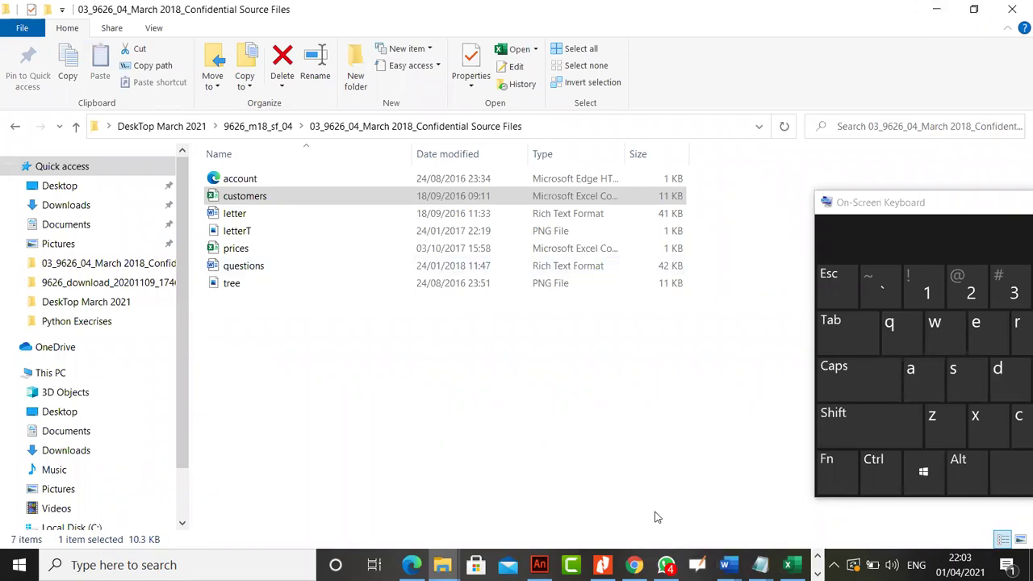
pyautogui.hotkey('alt', 'Tab')
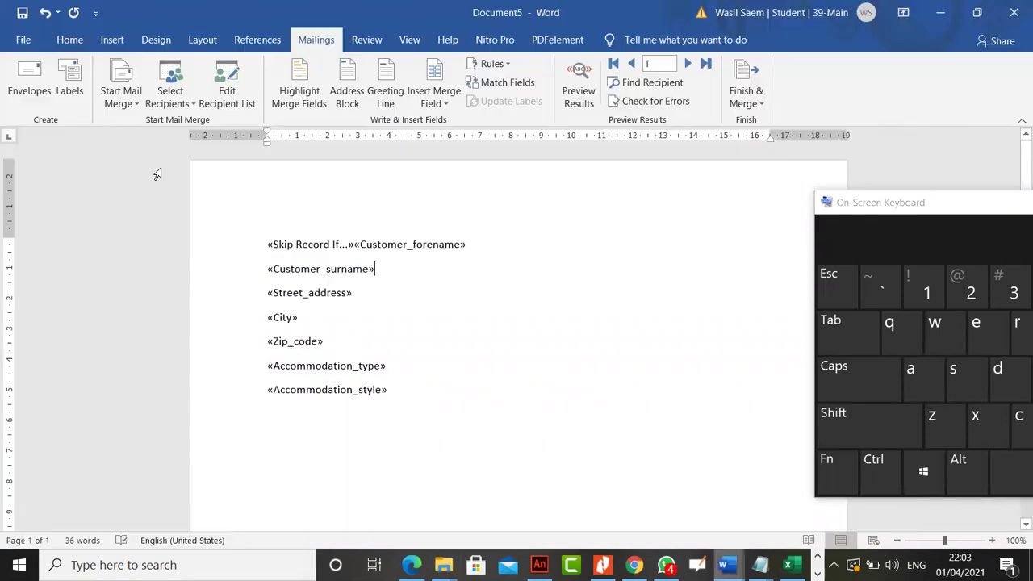
pyautogui.click(23, 40)
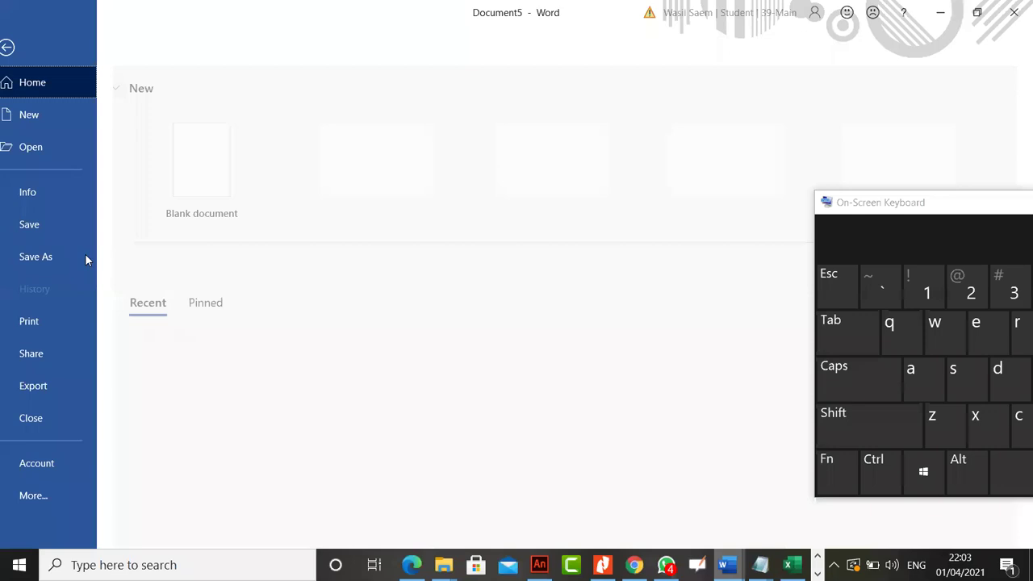
pyautogui.click(85, 257)
pyautogui.click(227, 253)
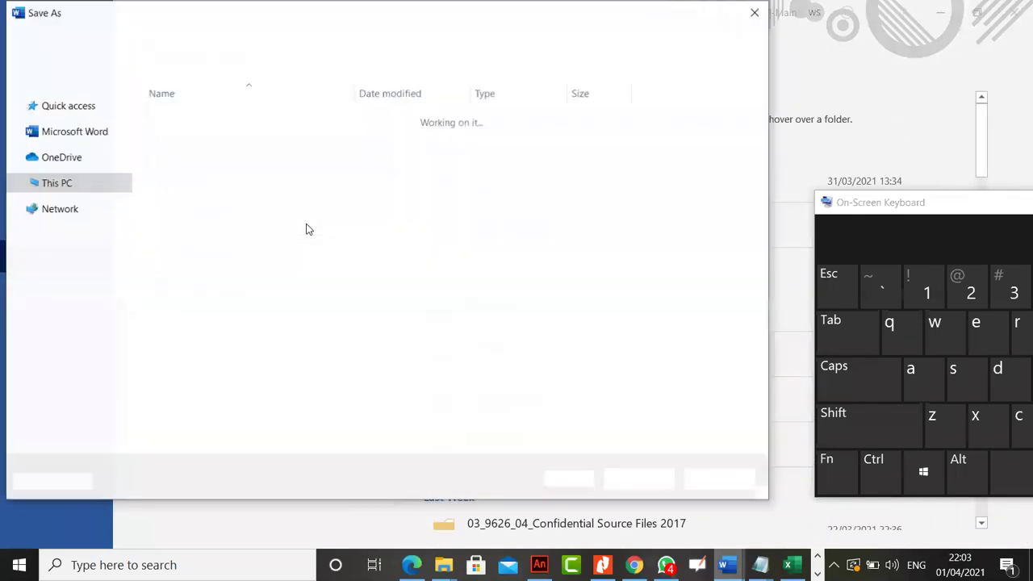
pyautogui.rightClick(288, 39)
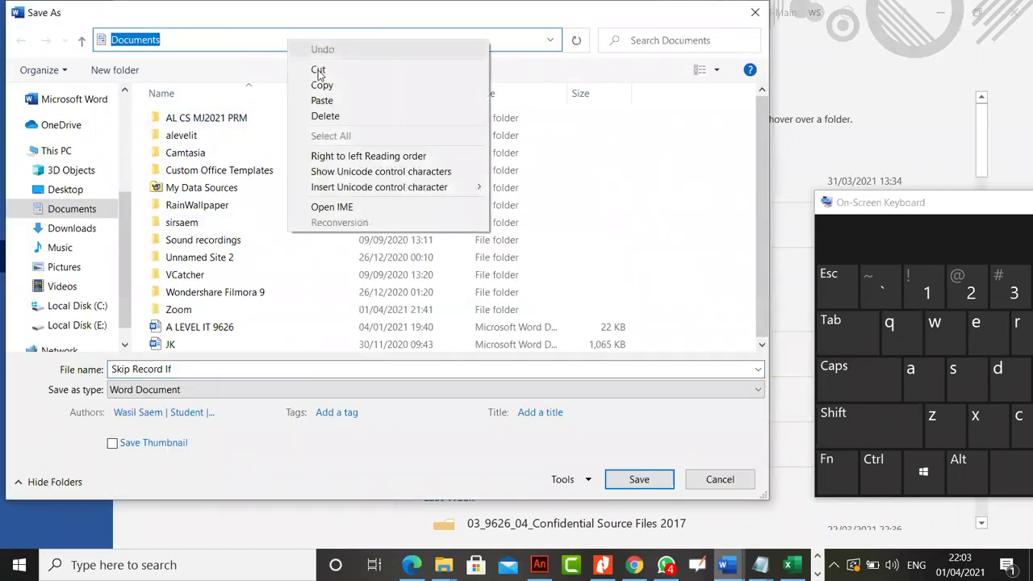
pyautogui.click(337, 102)
pyautogui.click(575, 40)
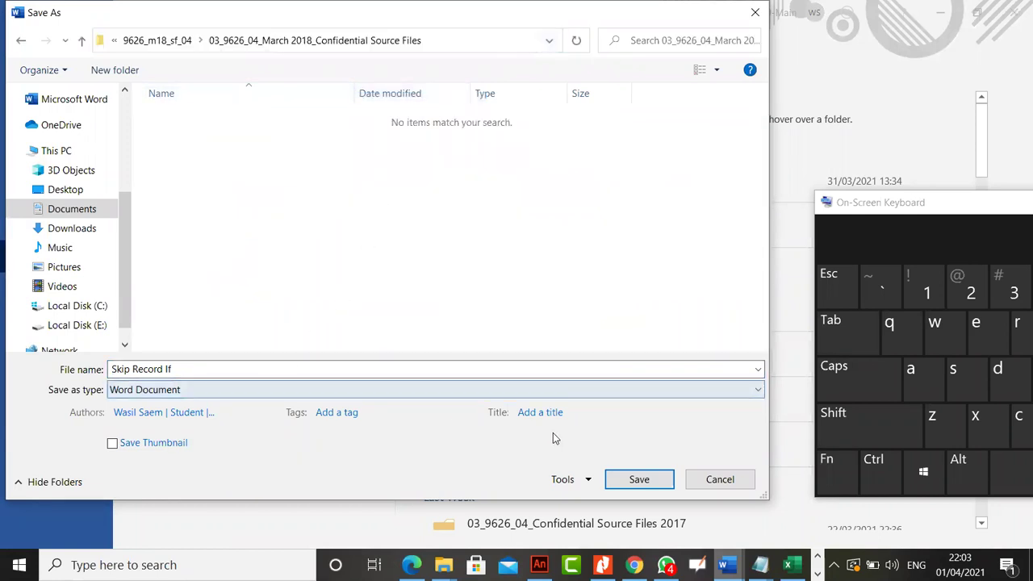
pyautogui.click(649, 481)
# Step: Switch to the Desktop folder in File Explorer and minimize the On-Screen Keyboard covering its files
pyautogui.moveTo(443, 565)
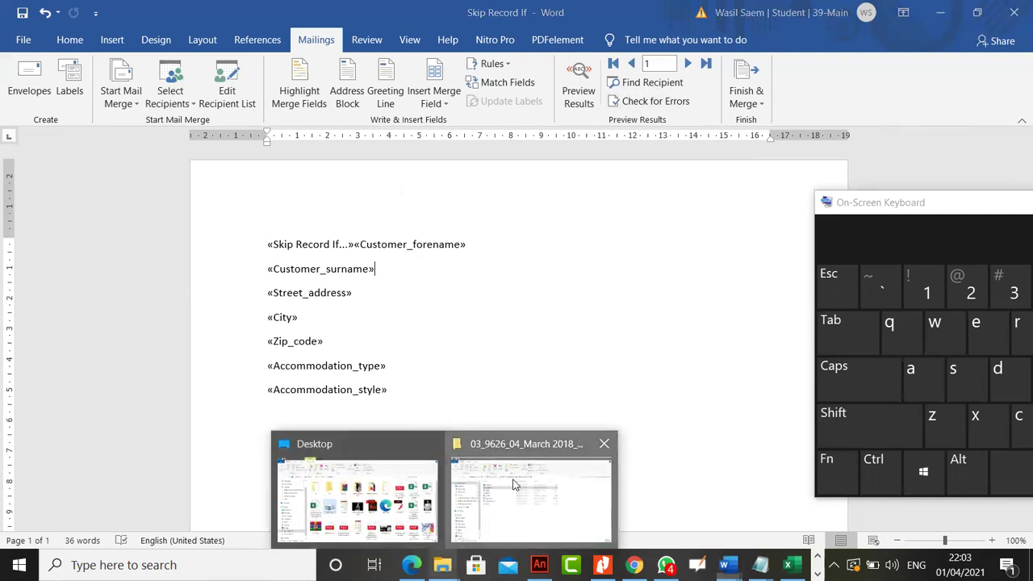
pyautogui.click(452, 480)
pyautogui.click(355, 496)
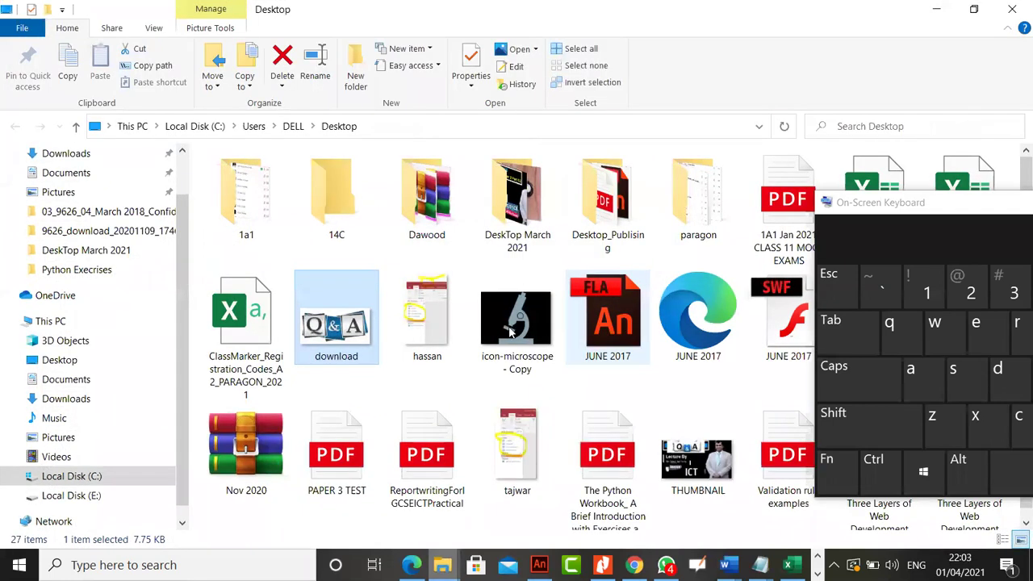
pyautogui.click(511, 329)
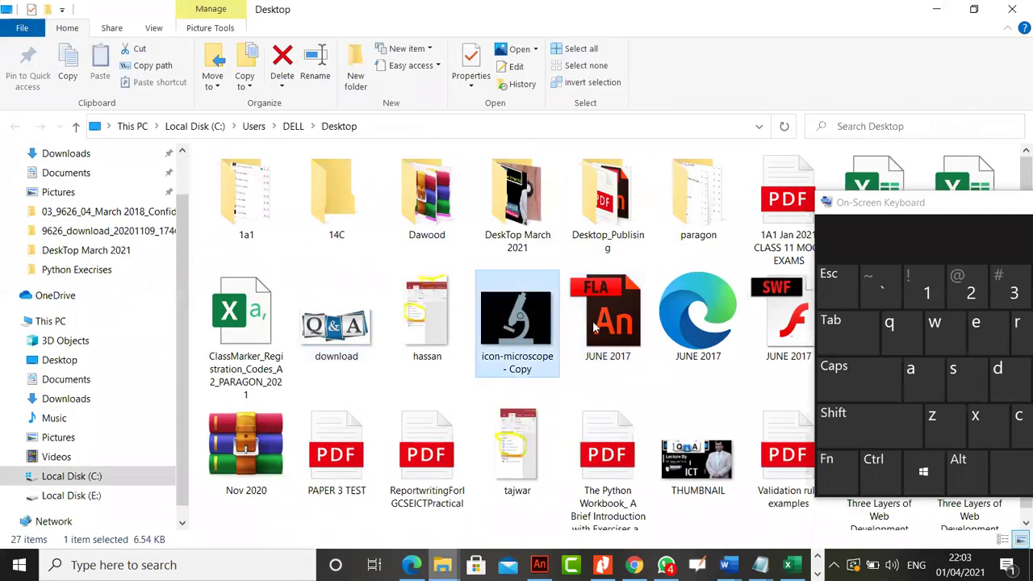
pyautogui.click(886, 206)
pyautogui.moveTo(886, 206); pyautogui.dragTo(519, 332)
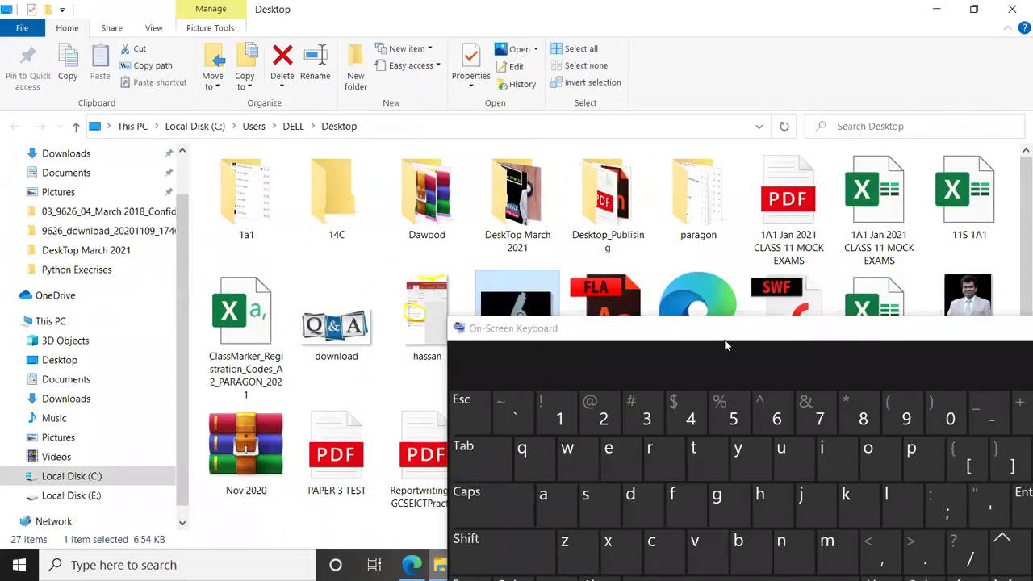
pyautogui.click(1002, 330)
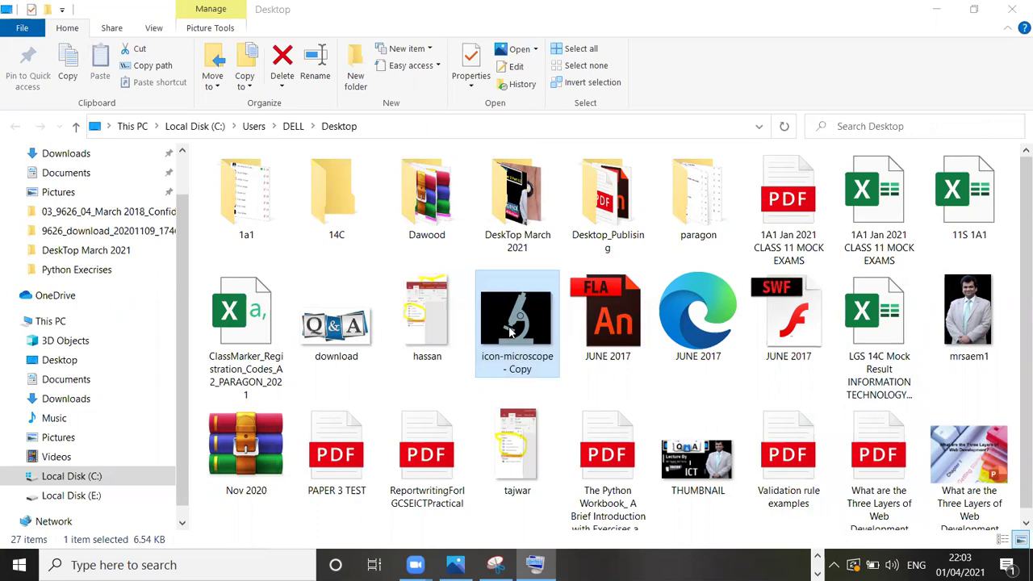
# Step: Copy the download and THUMBNAIL images from the Desktop into the 03_9626_04_March 2018_Confidential Source Files folder
pyautogui.scroll(-1, 510, 331)
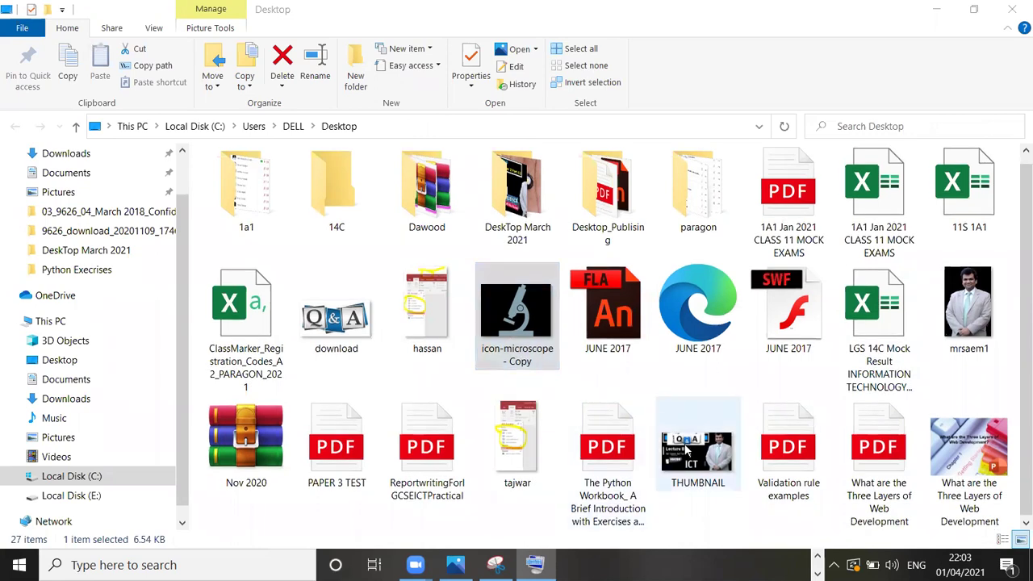
pyautogui.click(339, 348)
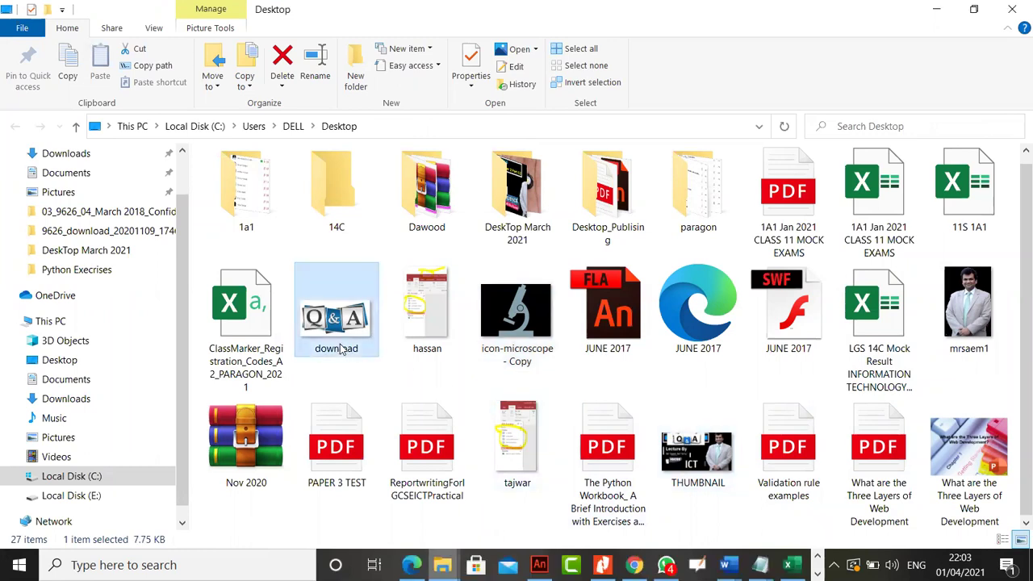
pyautogui.keyDown('ctrl'); pyautogui.click(678, 446); pyautogui.keyUp('ctrl')
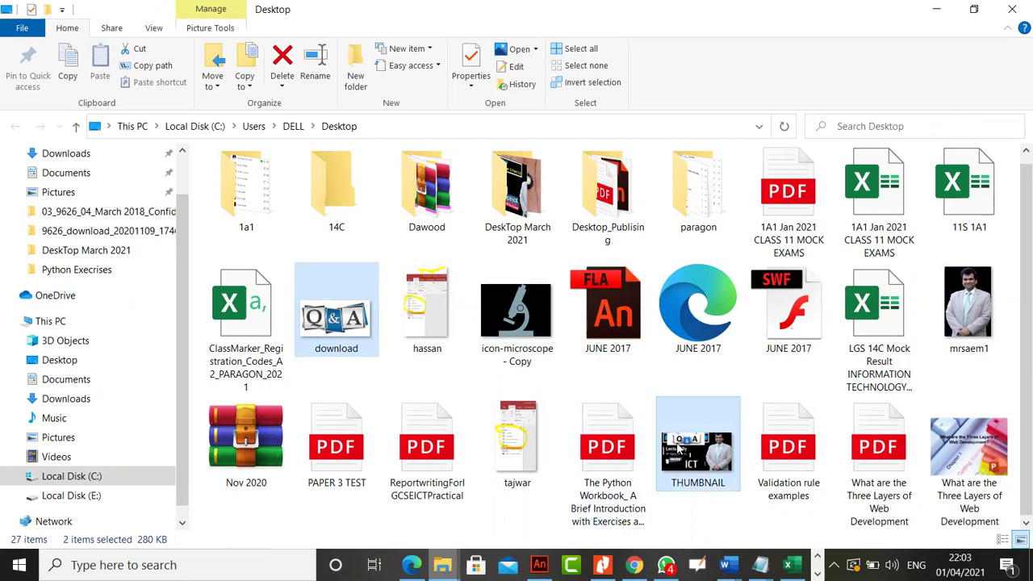
pyautogui.rightClick(678, 446)
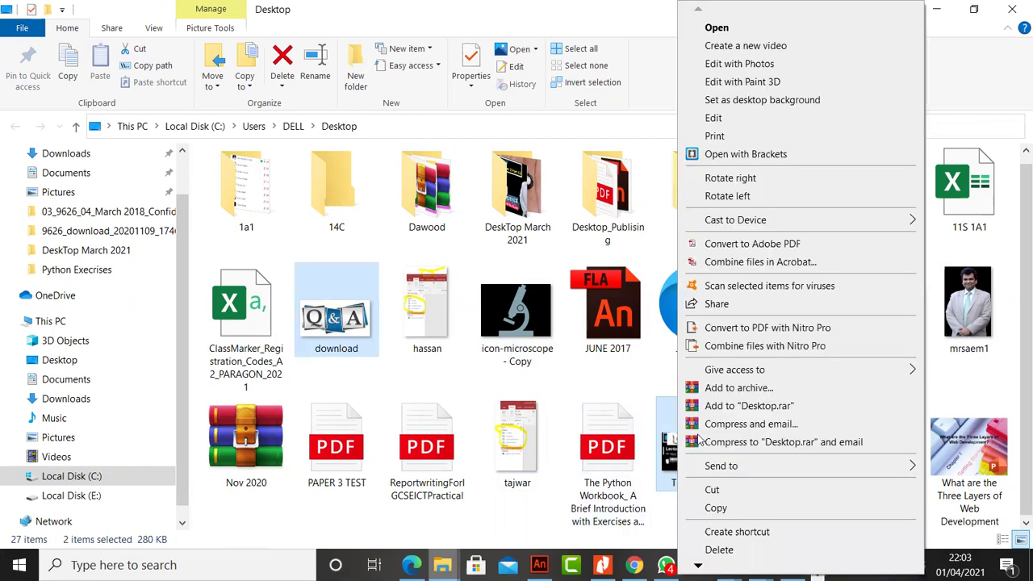
pyautogui.click(716, 509)
pyautogui.moveTo(440, 559)
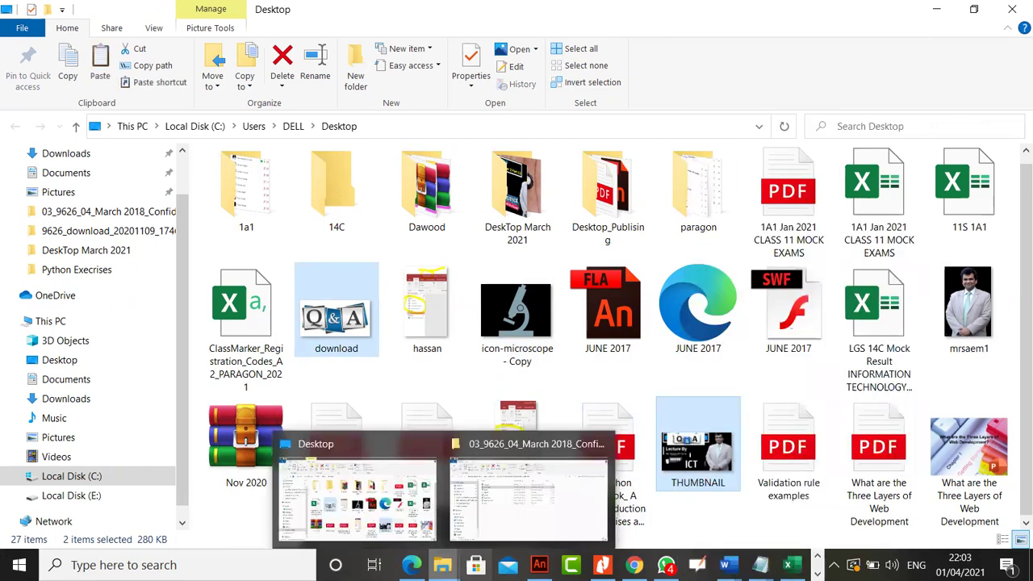
pyautogui.click(497, 450)
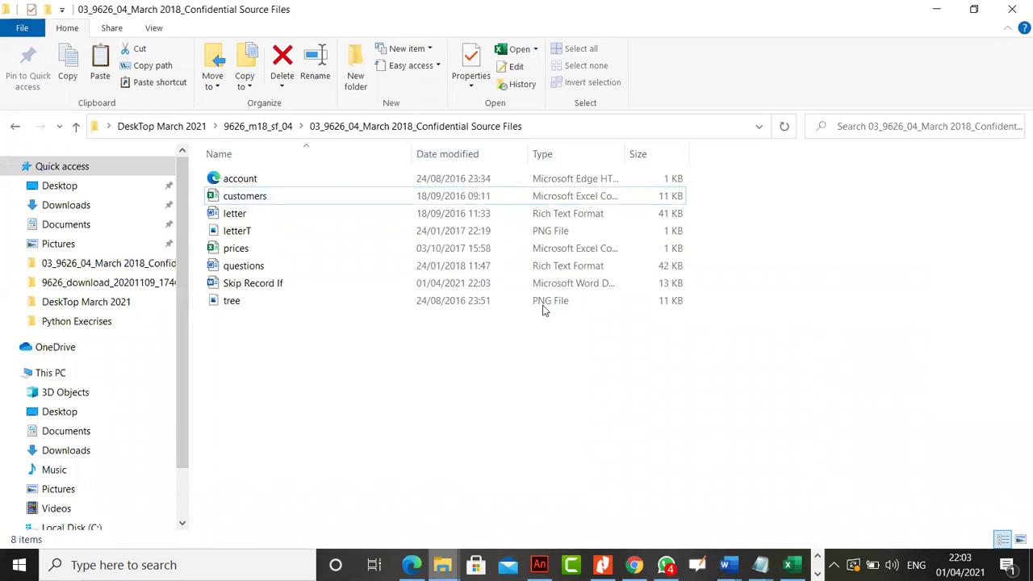
pyautogui.hotkey('ctrl', 'v')
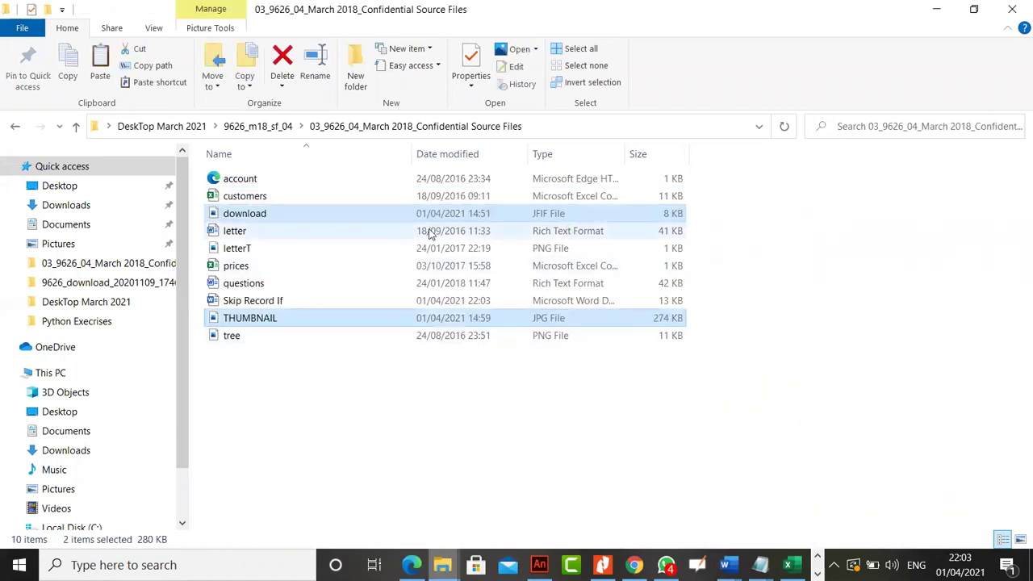
# Step: Rename the two copied images, download and THUMBNAIL, together as 1
pyautogui.rightClick(244, 321)
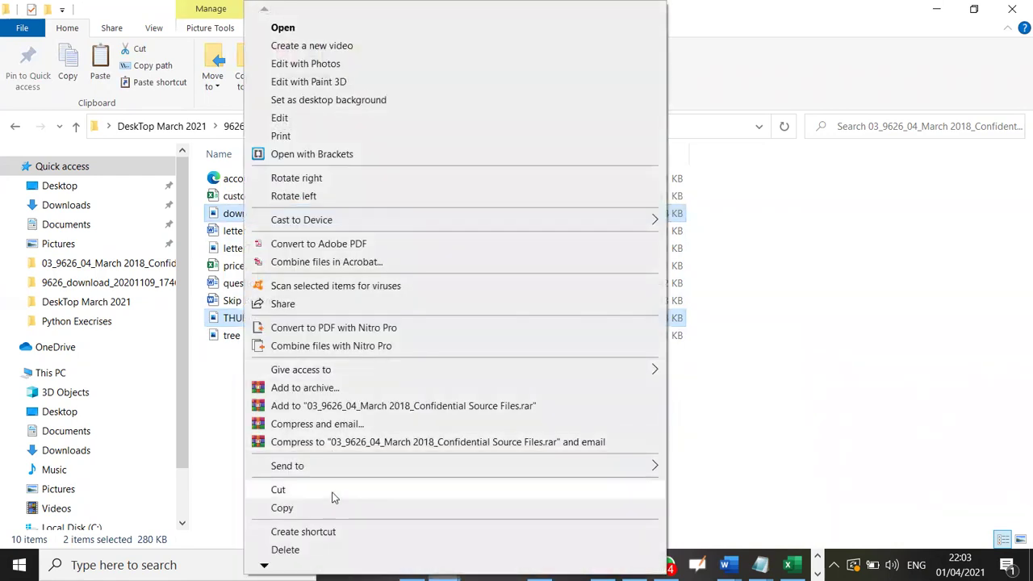
pyautogui.scroll(-3, 303, 508)
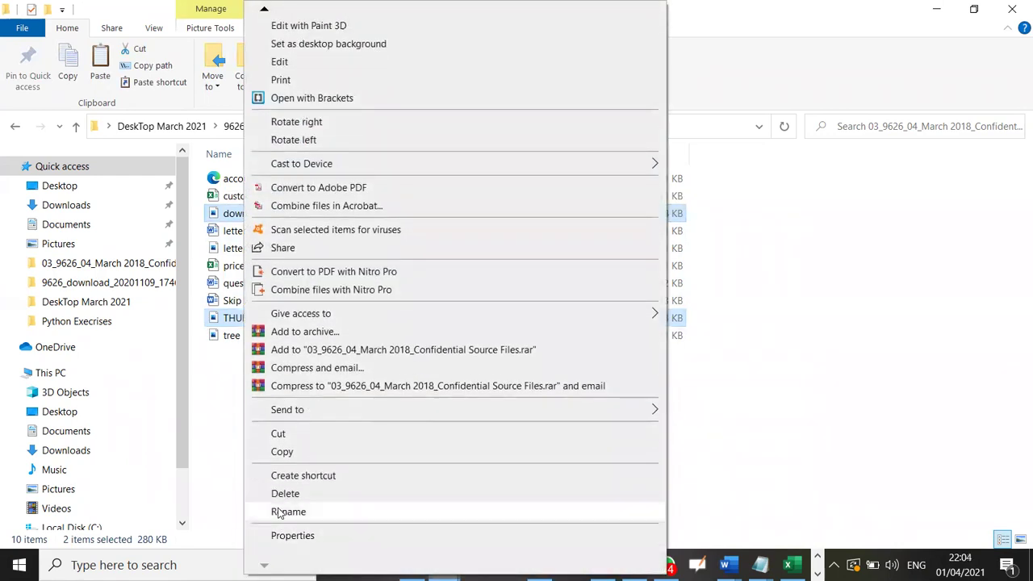
pyautogui.click(302, 512)
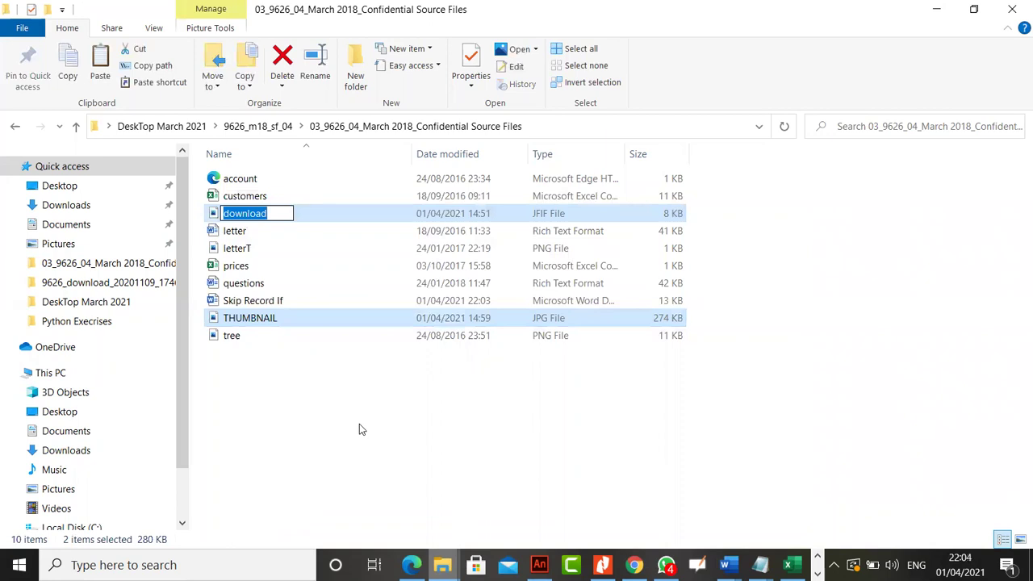
pyautogui.write('1')
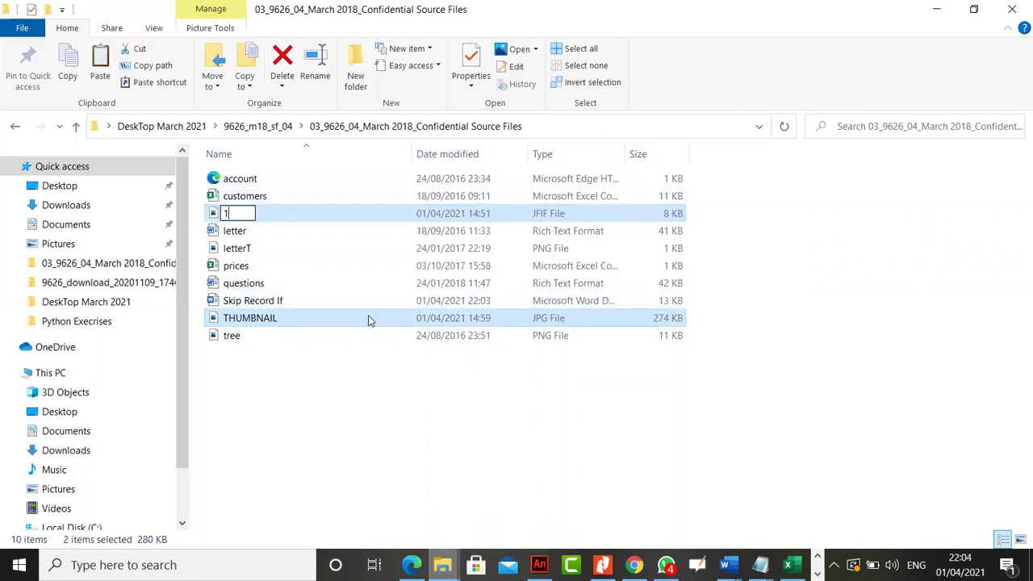
pyautogui.press('Return')
pyautogui.click(273, 318)
pyautogui.rightClick(270, 318)
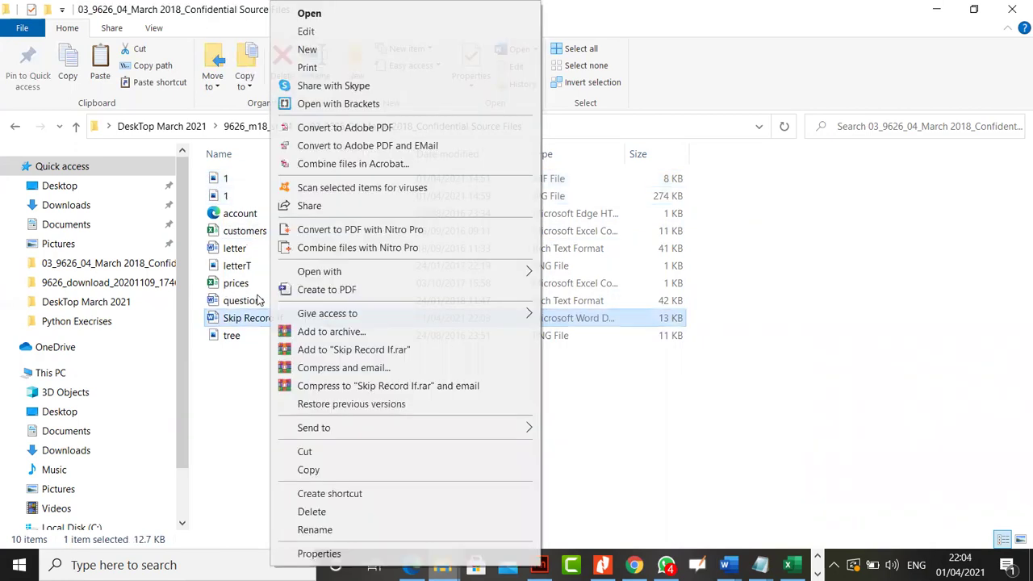
pyautogui.click(234, 334)
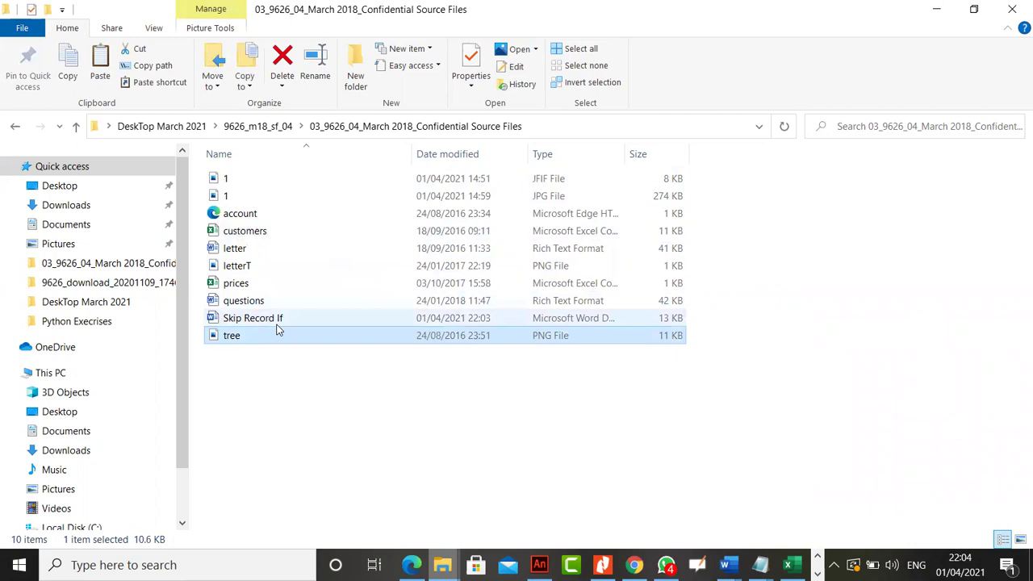
pyautogui.click(272, 231)
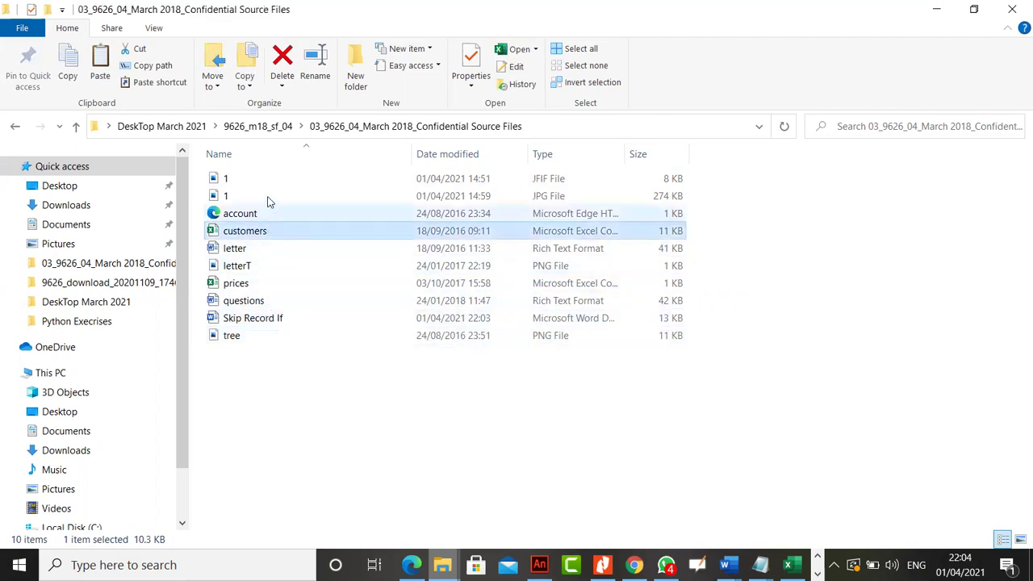
# Step: Select the JPG image named 1 and display the folder's files as large icons
pyautogui.click(279, 195)
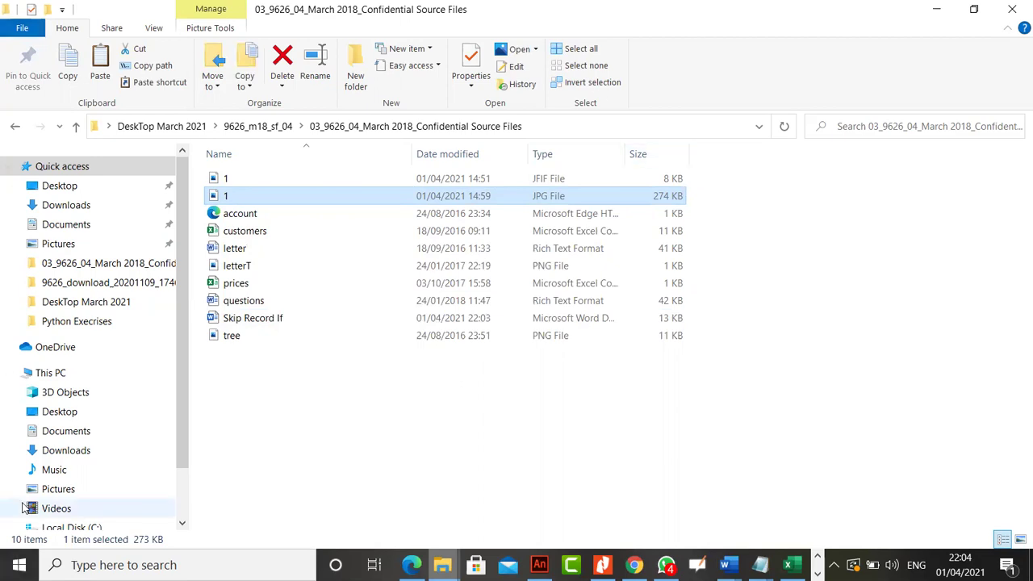
pyautogui.click(154, 29)
pyautogui.click(240, 51)
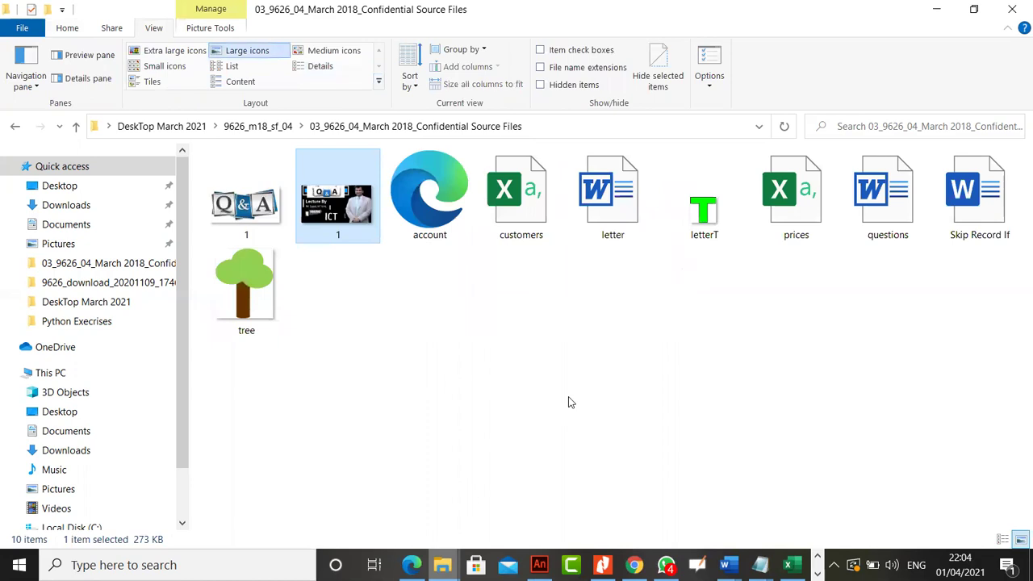
pyautogui.click(528, 390)
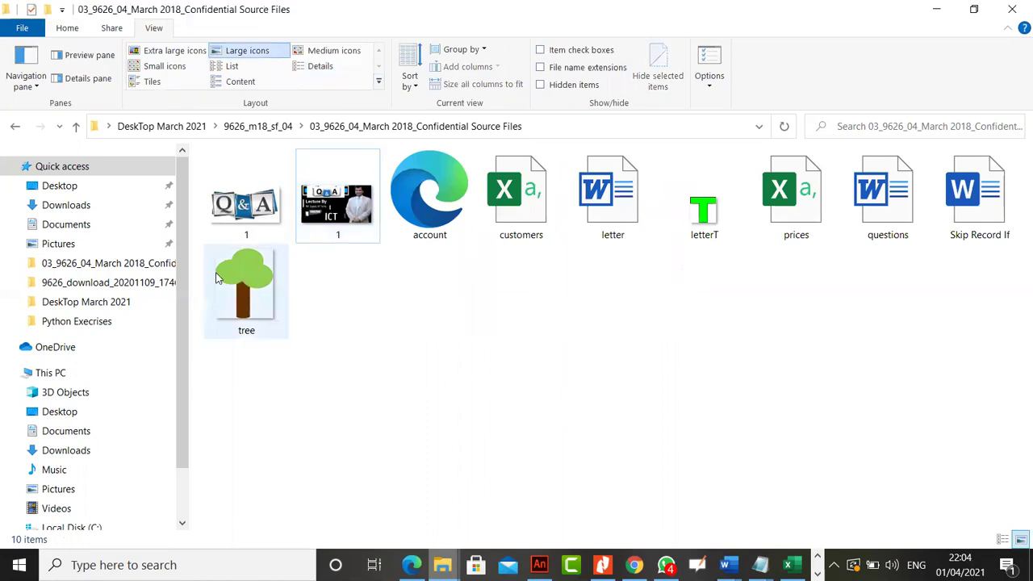
pyautogui.click(222, 220)
pyautogui.click(297, 228)
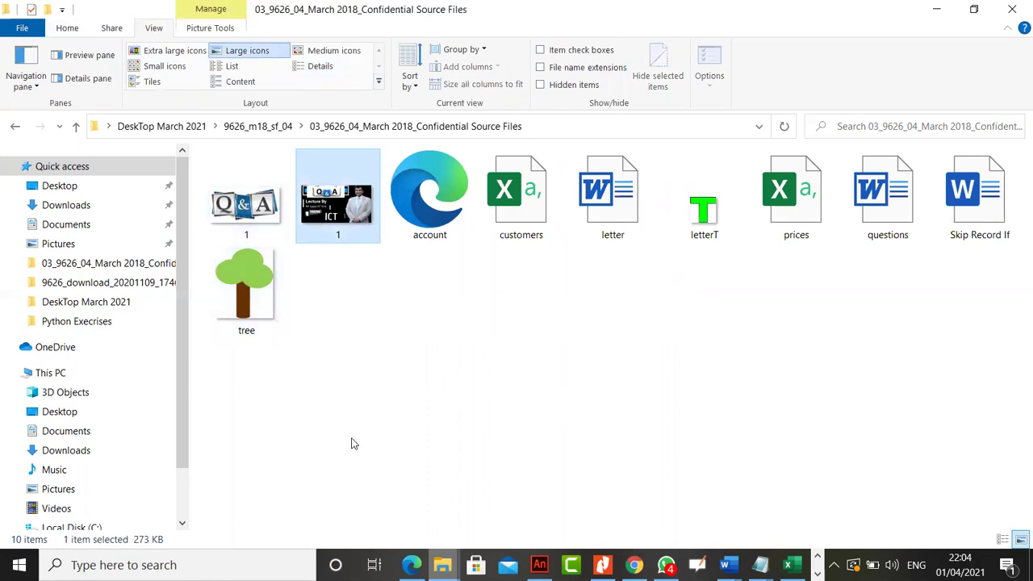
pyautogui.rightClick(318, 226)
pyautogui.scroll(-2, 361, 563)
pyautogui.click(355, 546)
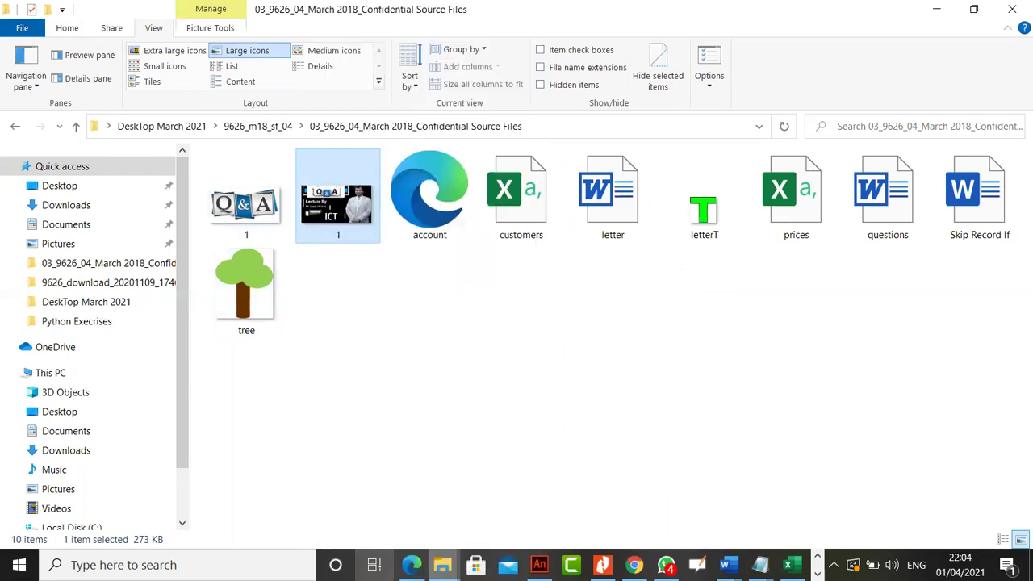
pyautogui.press('super+Tab')
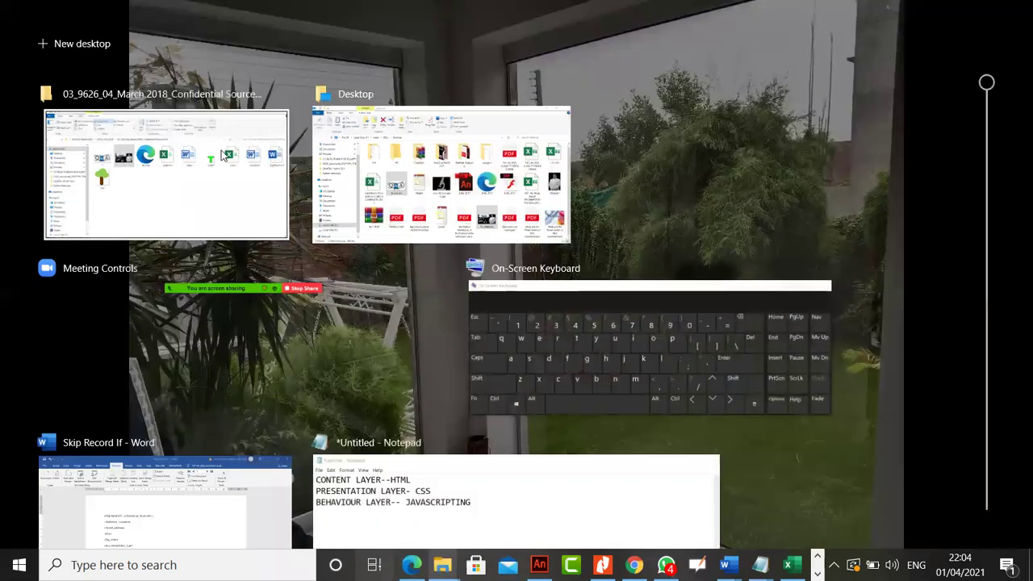
pyautogui.click(224, 157)
pyautogui.rightClick(340, 228)
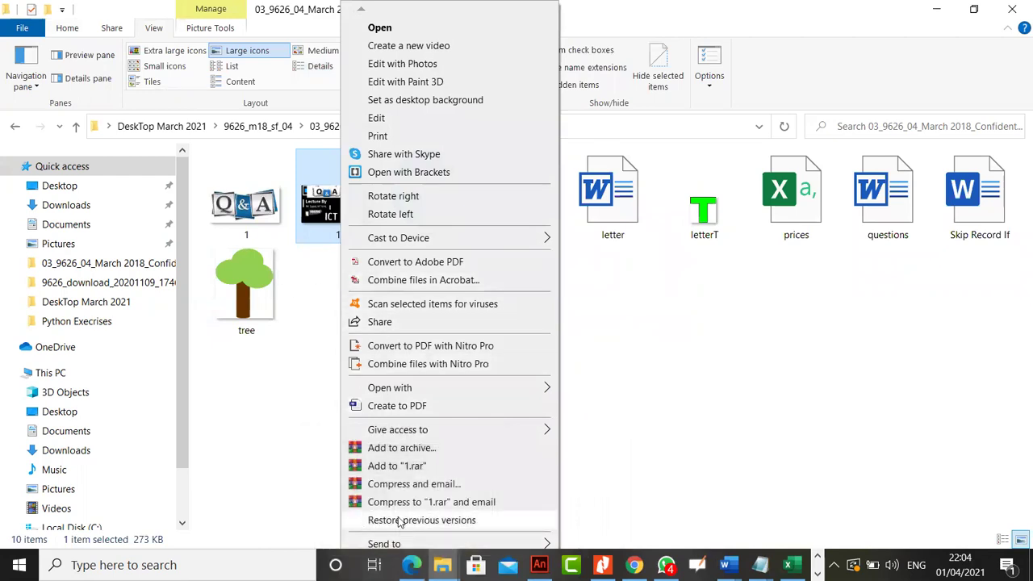
pyautogui.click(600, 477)
# Step: Rename the JPG image with the lecture thumbnail from 1 to 2
pyautogui.rightClick(339, 183)
pyautogui.click(329, 195)
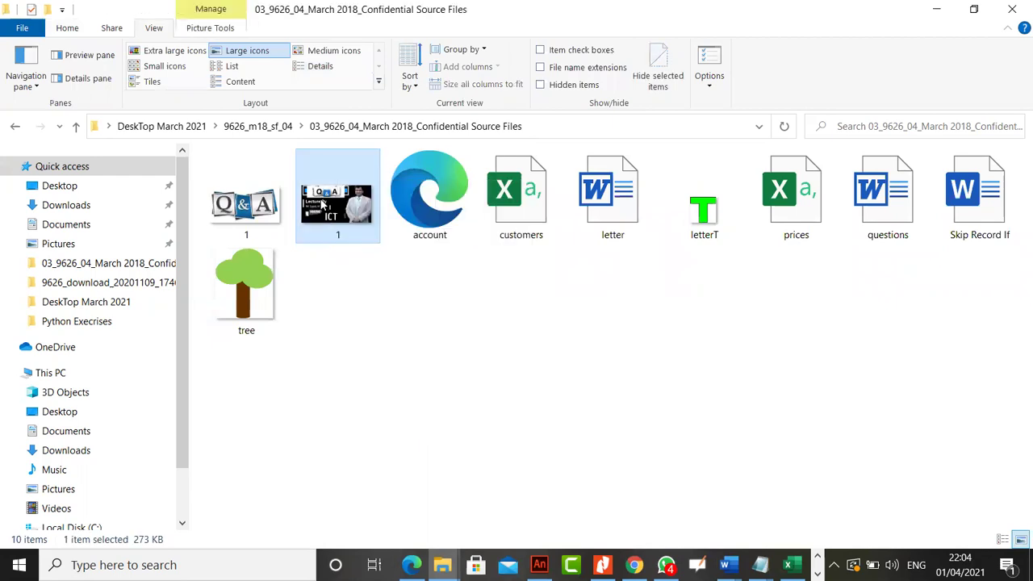
pyautogui.rightClick(329, 196)
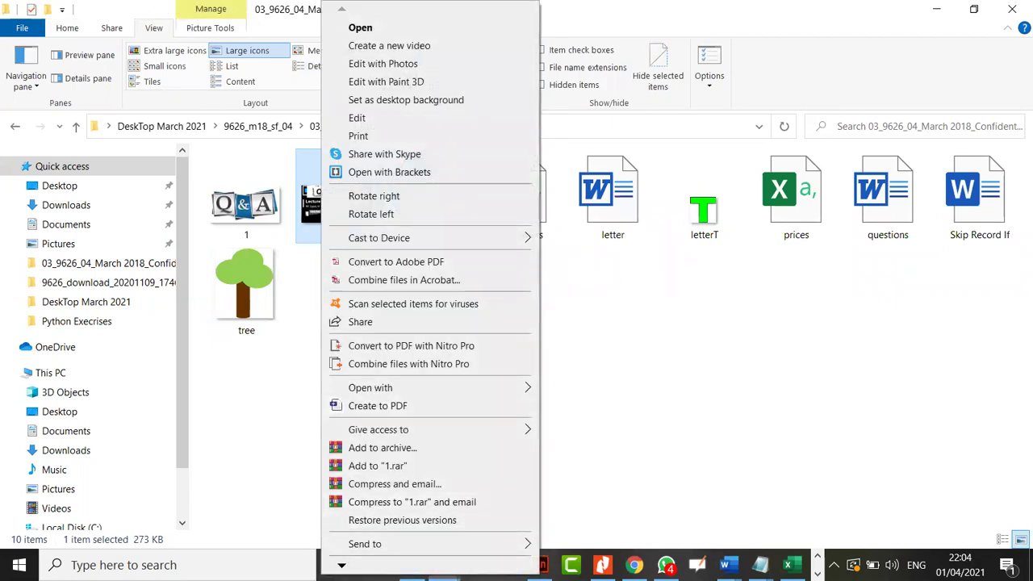
pyautogui.scroll(-4, 430, 282)
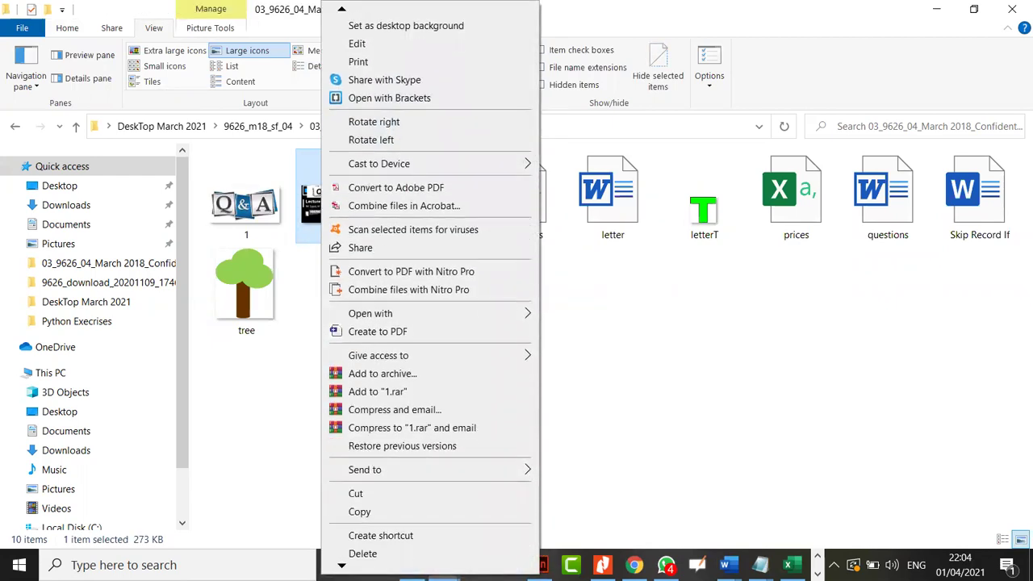
pyautogui.scroll(-1, 430, 289)
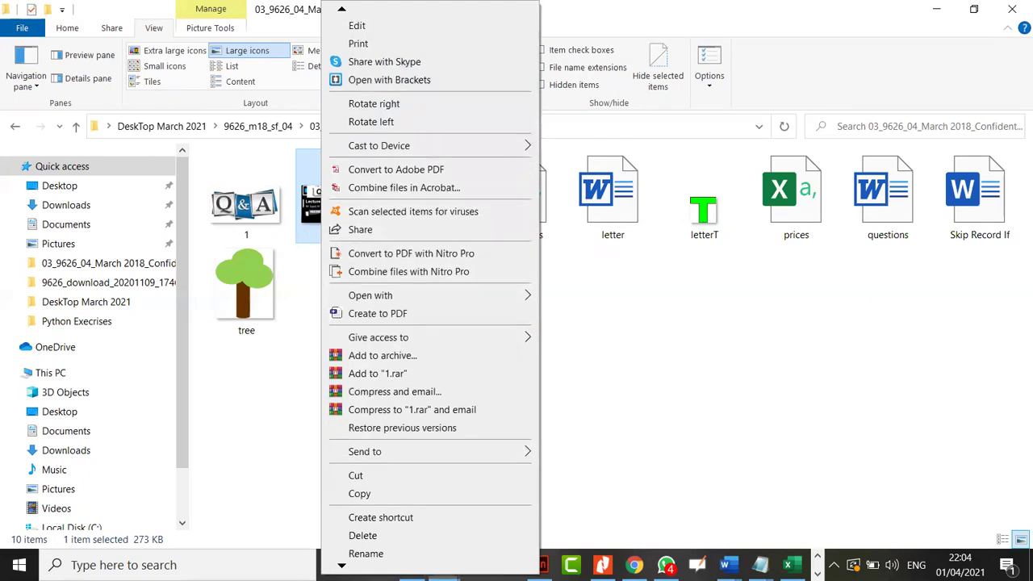
pyautogui.scroll(-1, 431, 294)
pyautogui.click(359, 519)
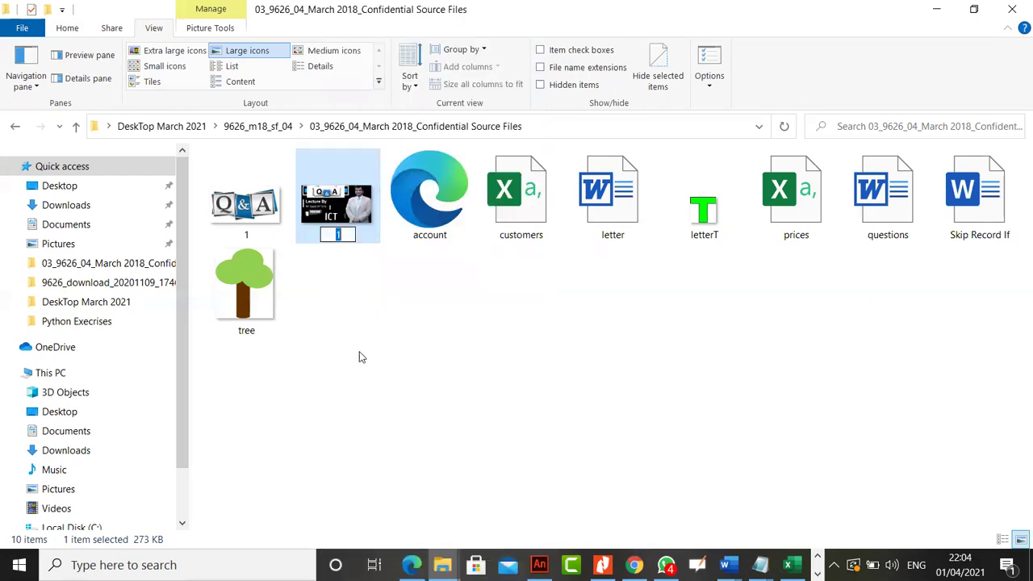
pyautogui.write('2')
pyautogui.press('Return')
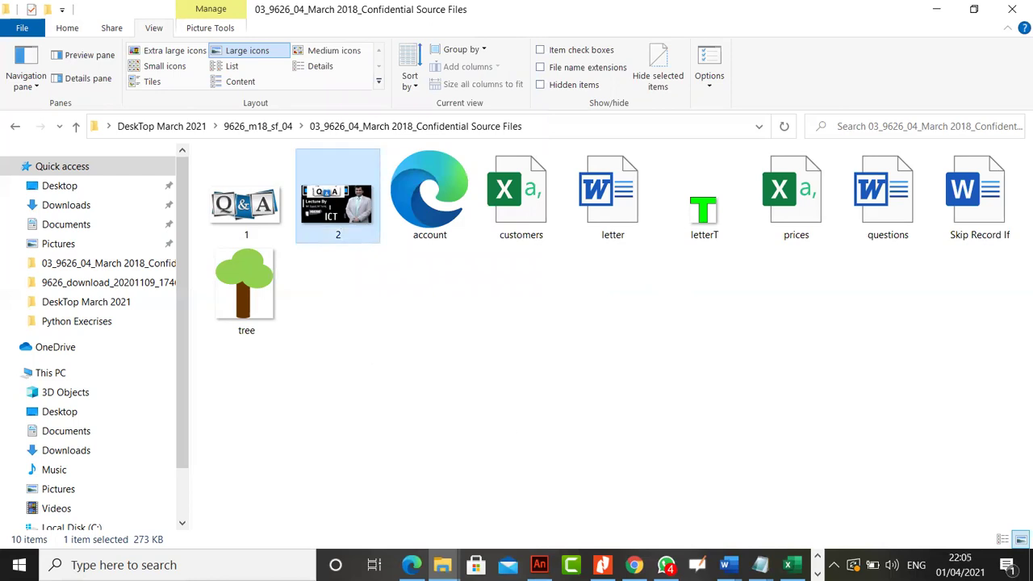
pyautogui.click(359, 372)
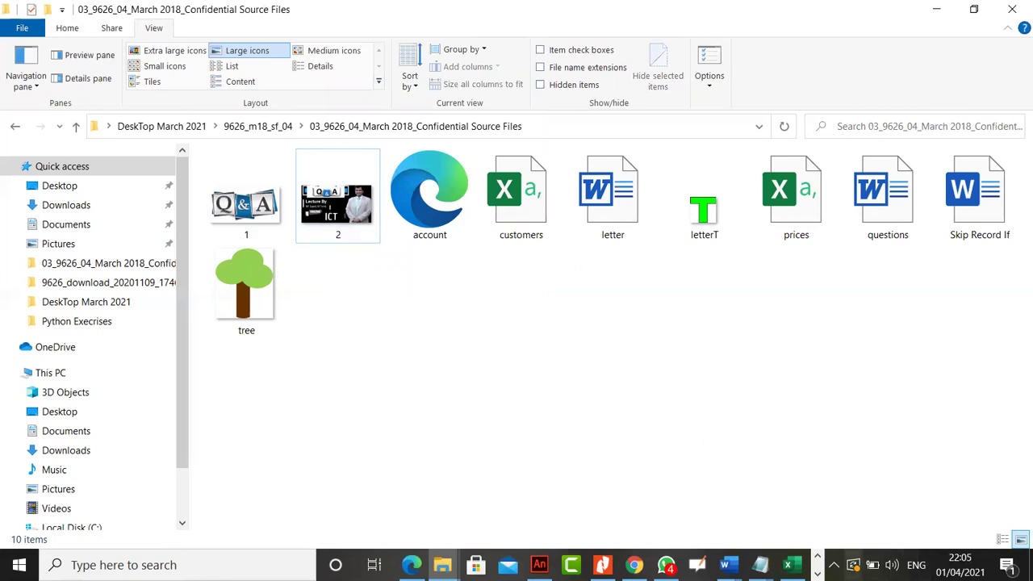
# Step: Open the Windows taskbar settings and turn off showing badges on taskbar buttons
pyautogui.rightClick(817, 572)
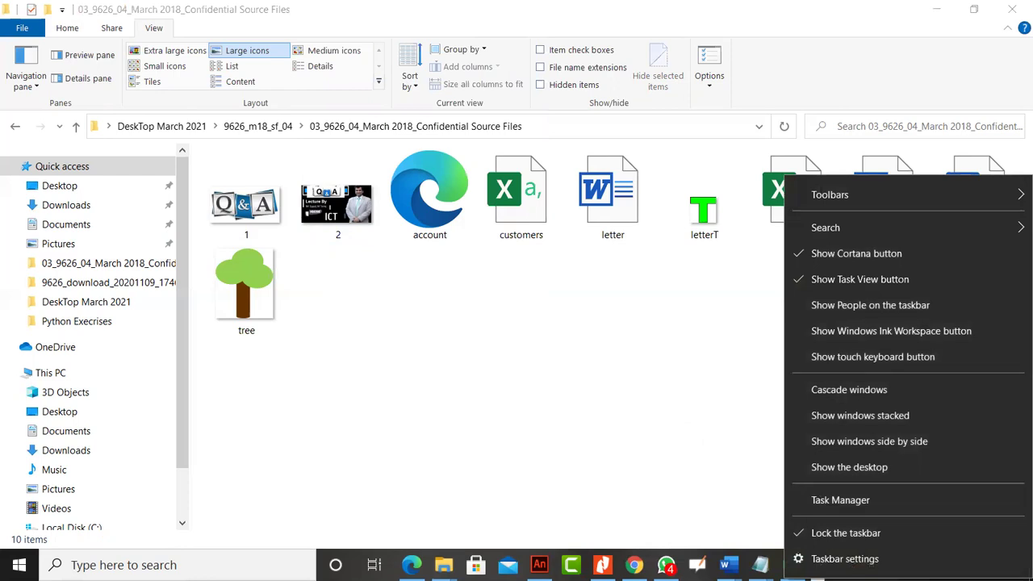
pyautogui.click(844, 559)
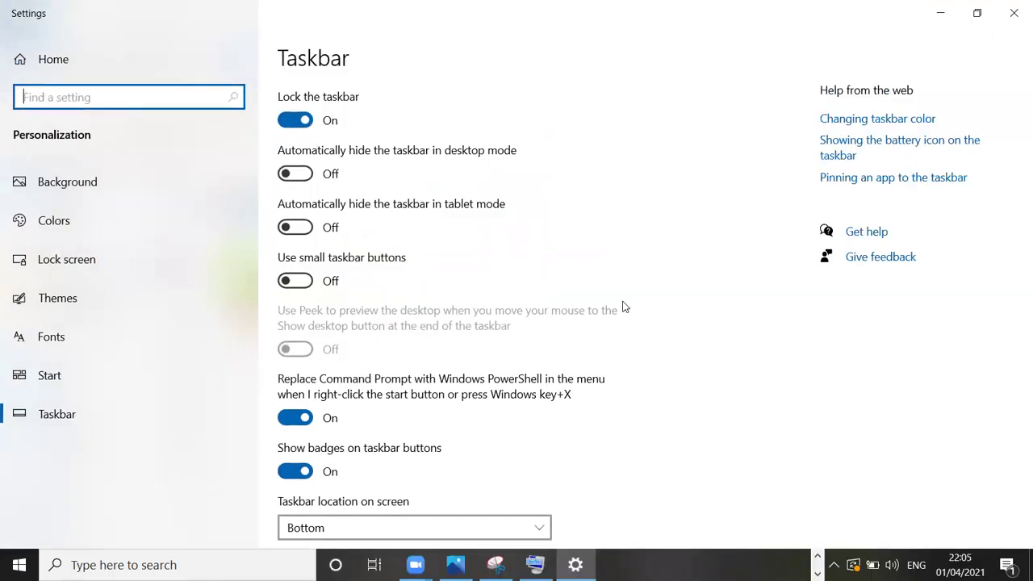
pyautogui.scroll(-5, 622, 307)
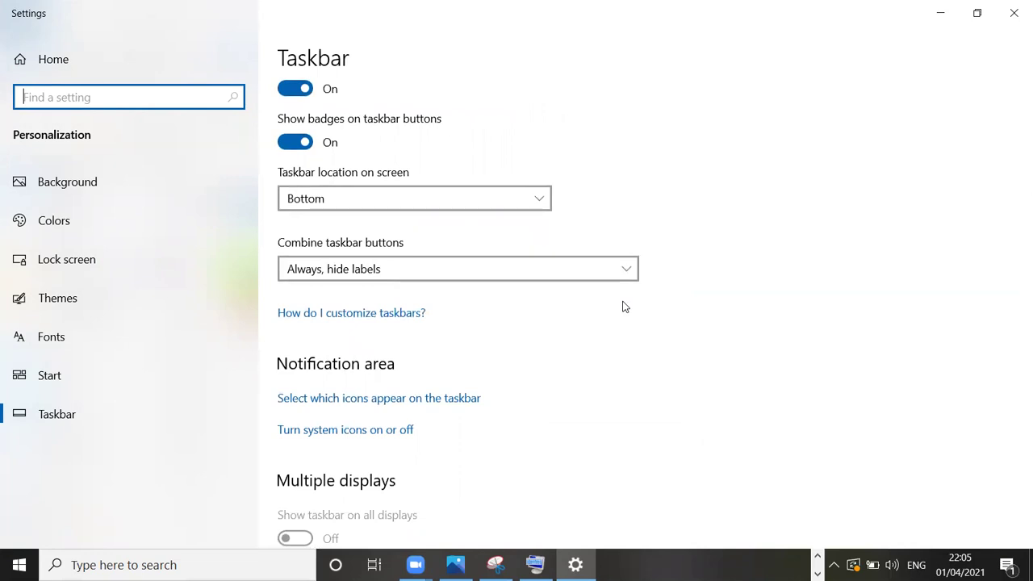
pyautogui.click(303, 145)
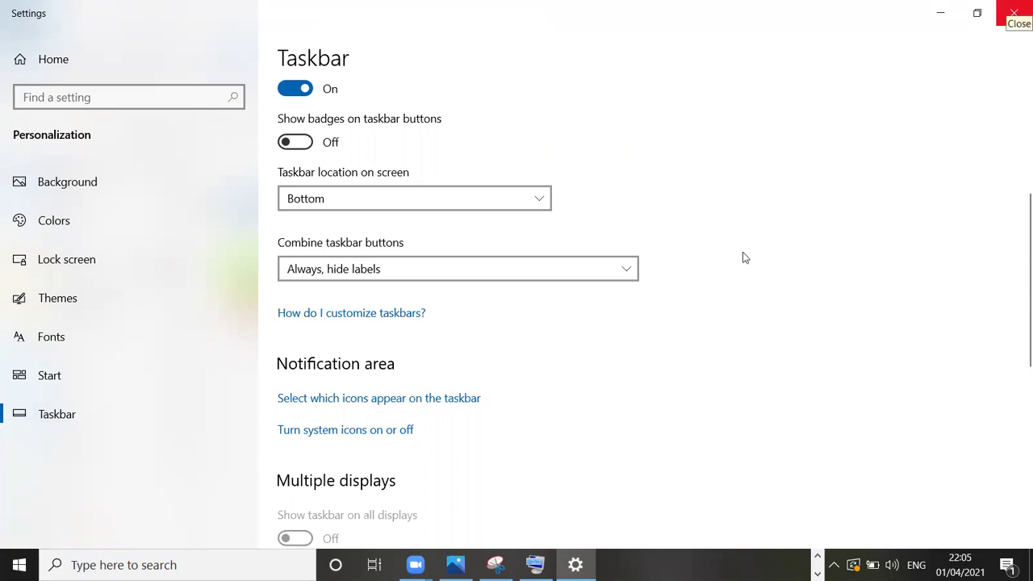
# Step: Turn on the use of small taskbar buttons
pyautogui.scroll(-3, 682, 336)
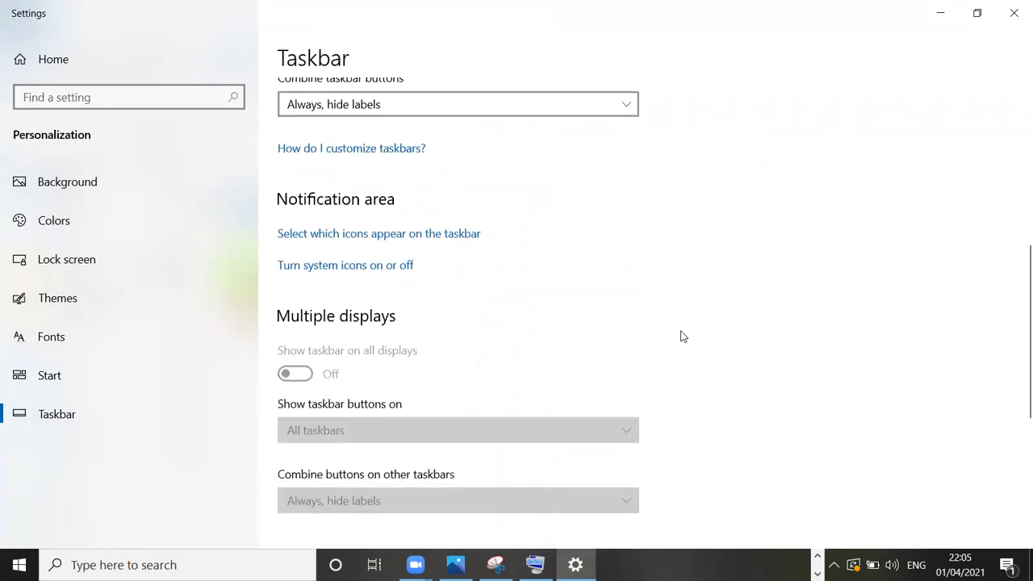
pyautogui.moveTo(415, 565)
pyautogui.scroll(6, 657, 294)
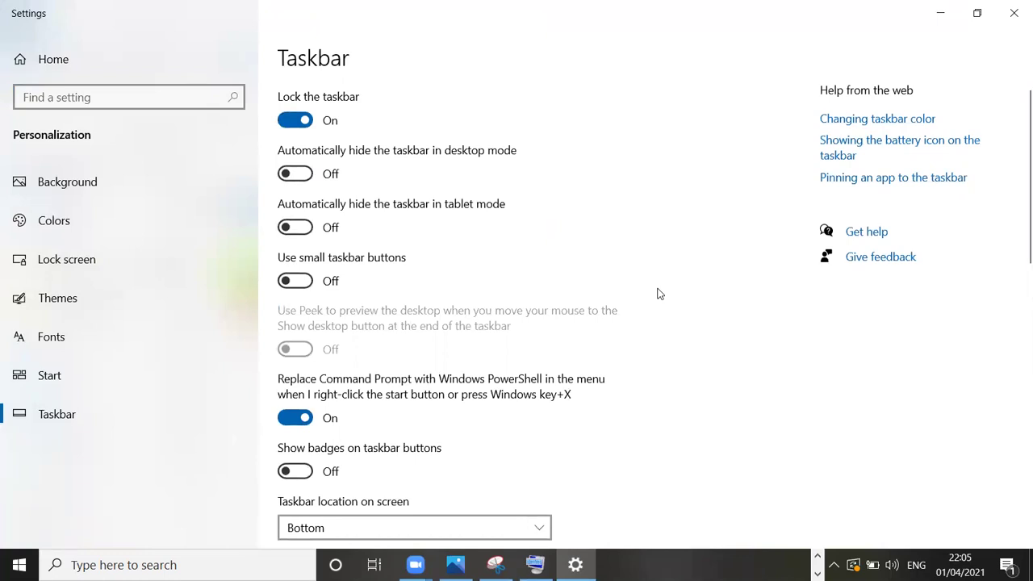
pyautogui.scroll(-5, 658, 294)
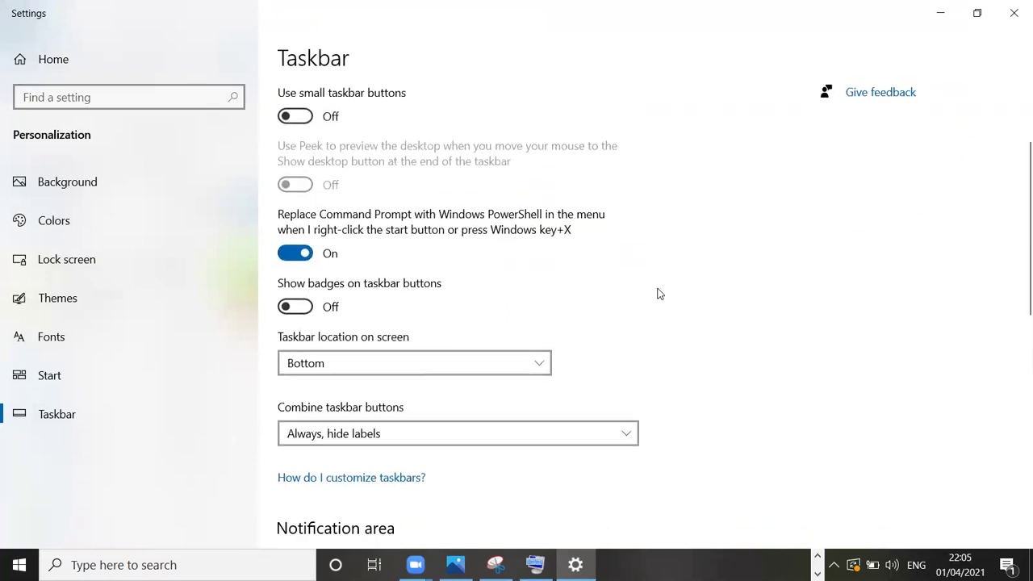
pyautogui.scroll(6, 658, 294)
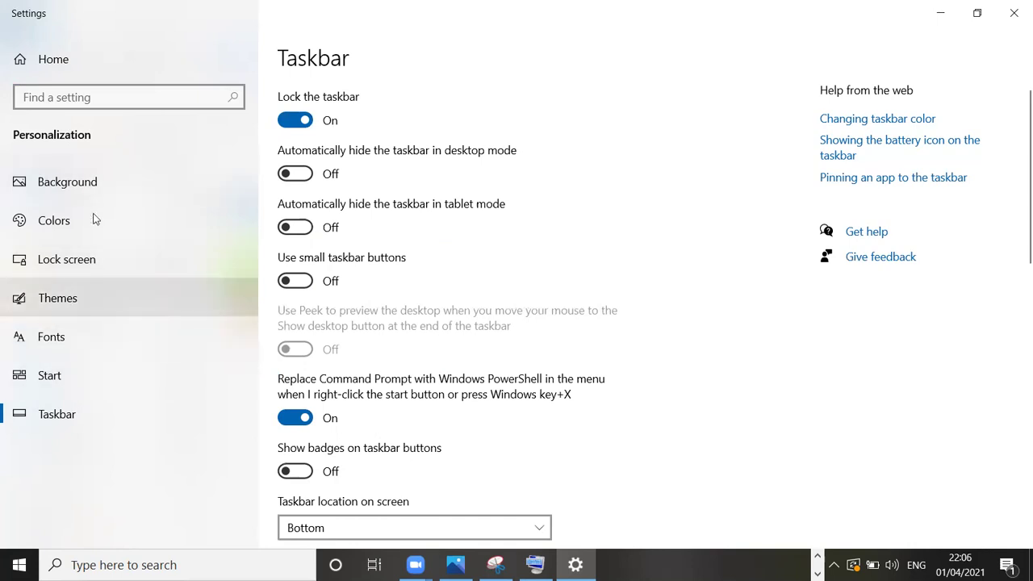
pyautogui.scroll(-2, 565, 350)
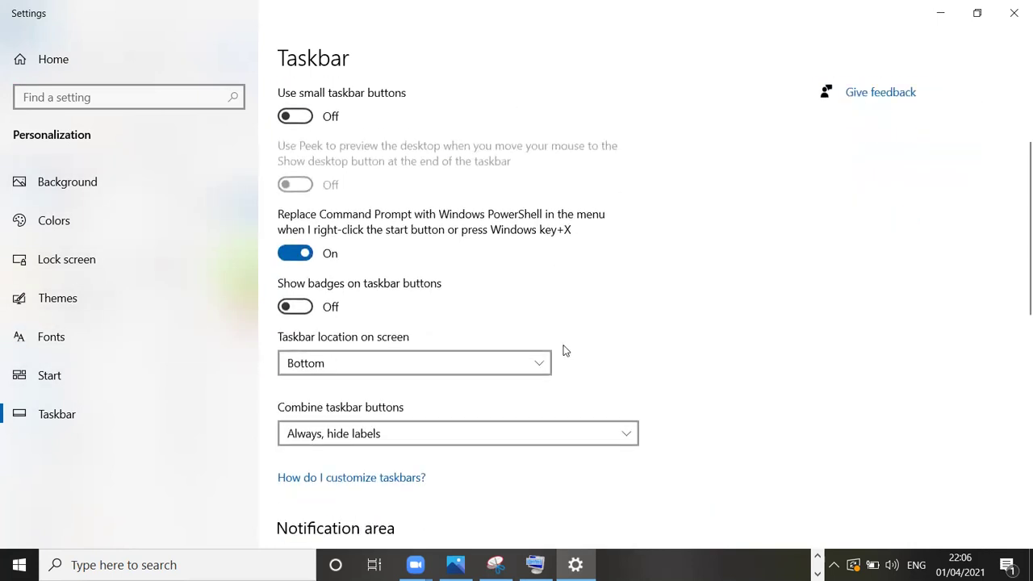
pyautogui.scroll(2, 565, 351)
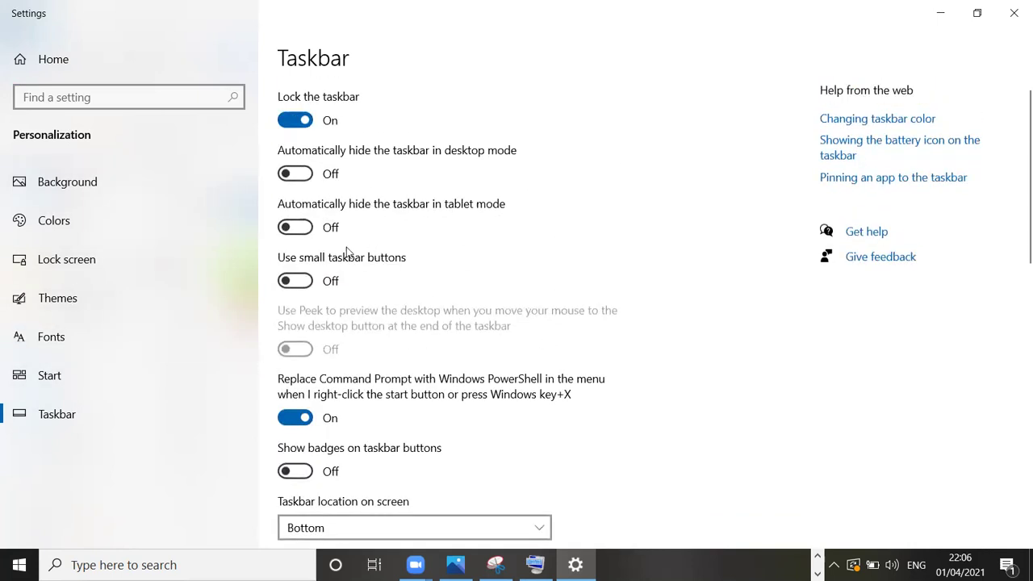
pyautogui.click(295, 281)
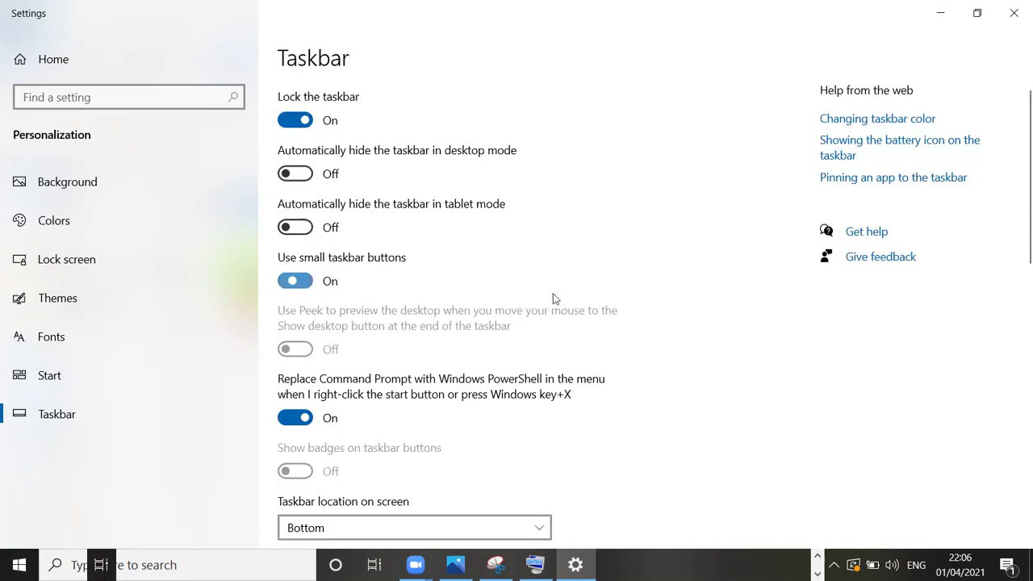
# Step: Minimize the Skype window, then close the Settings window to return to the source files folder
pyautogui.hotkey('alt', 'Tab')
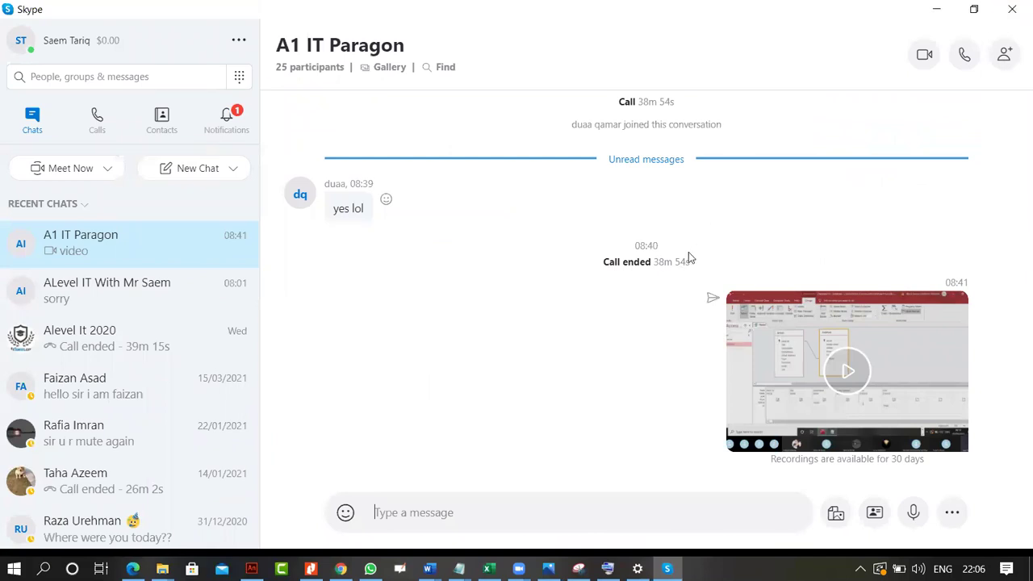
pyautogui.click(940, 8)
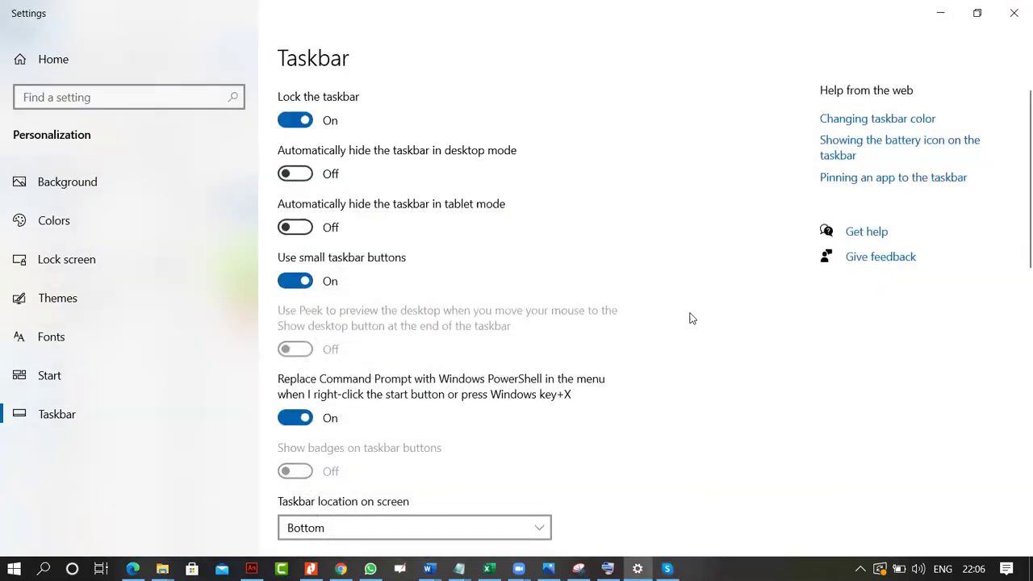
pyautogui.scroll(-5, 699, 289)
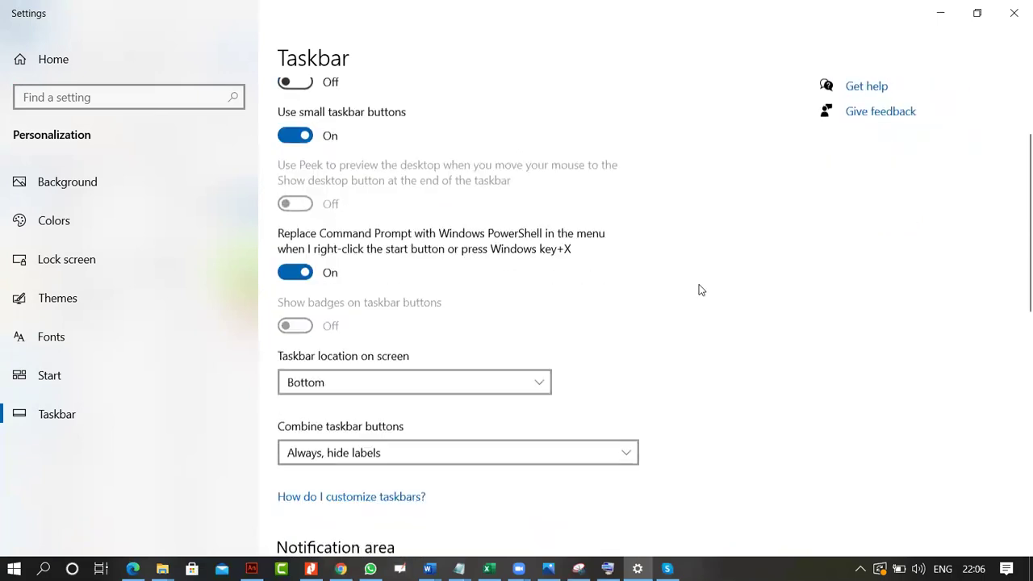
pyautogui.scroll(5, 699, 288)
pyautogui.click(1015, 8)
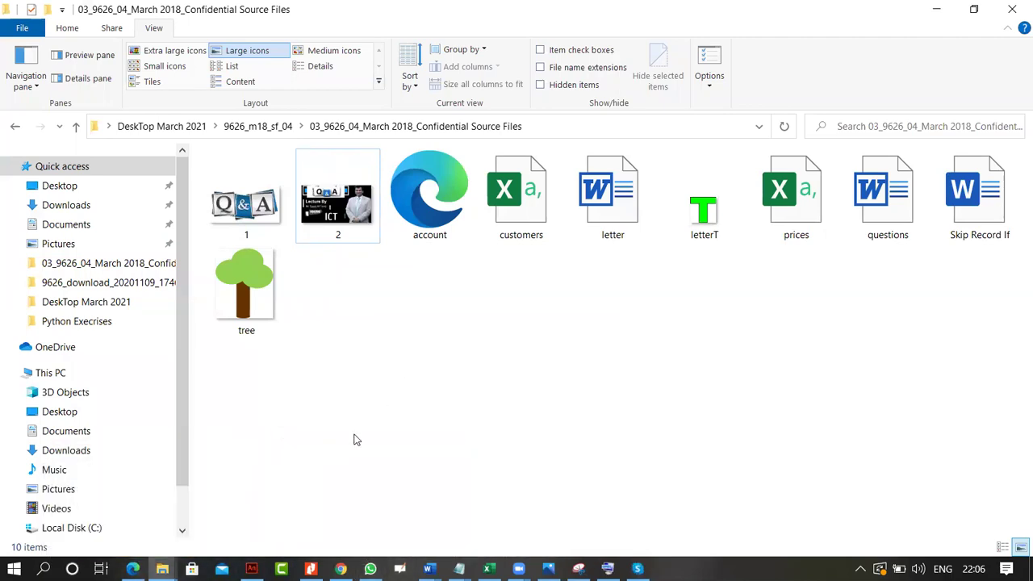
# Step: Select the Q&A image named 1 and check which applications it can be opened with
pyautogui.moveTo(578, 568)
pyautogui.moveTo(458, 562)
pyautogui.moveTo(252, 568)
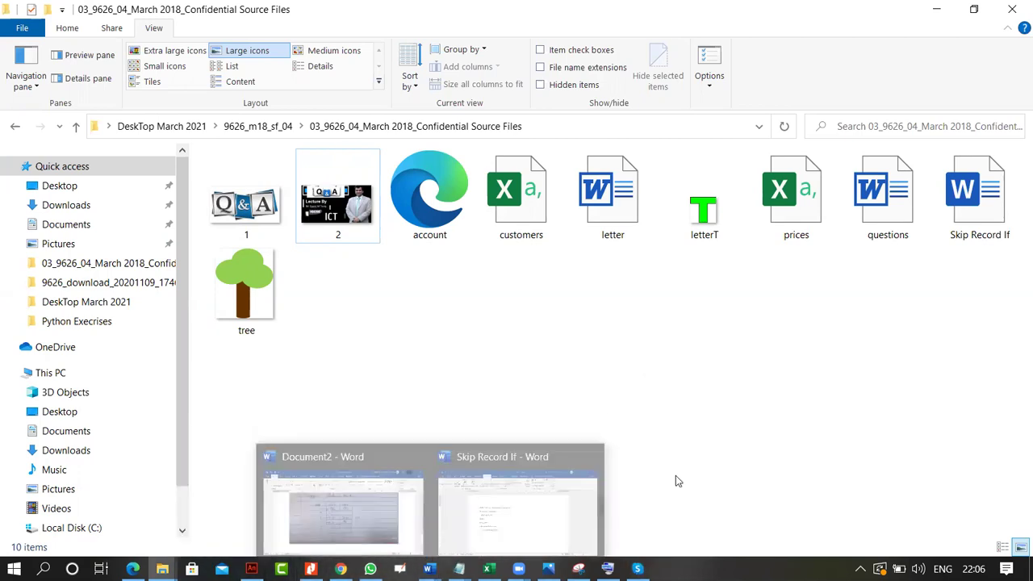
pyautogui.moveTo(638, 568)
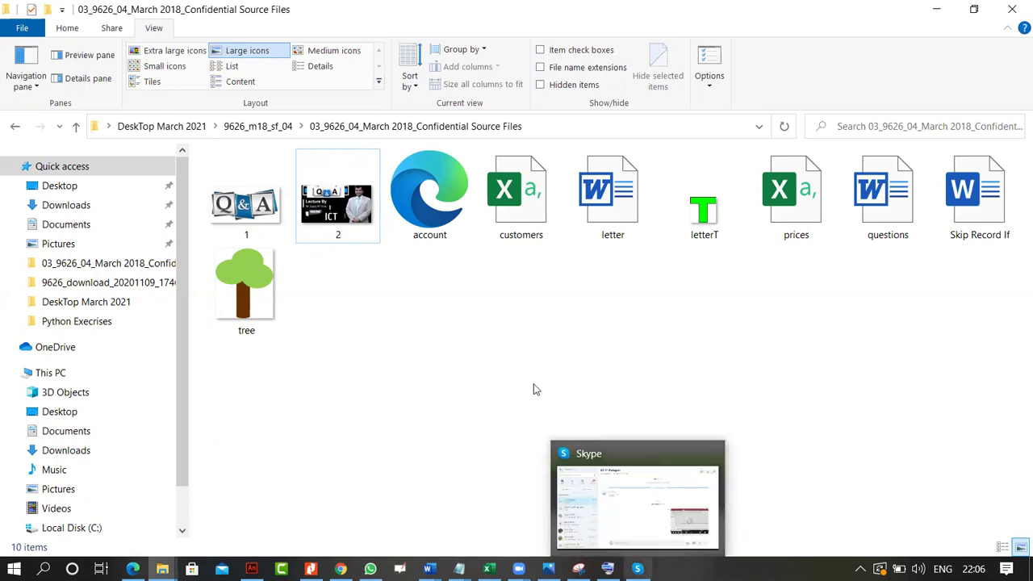
pyautogui.click(260, 230)
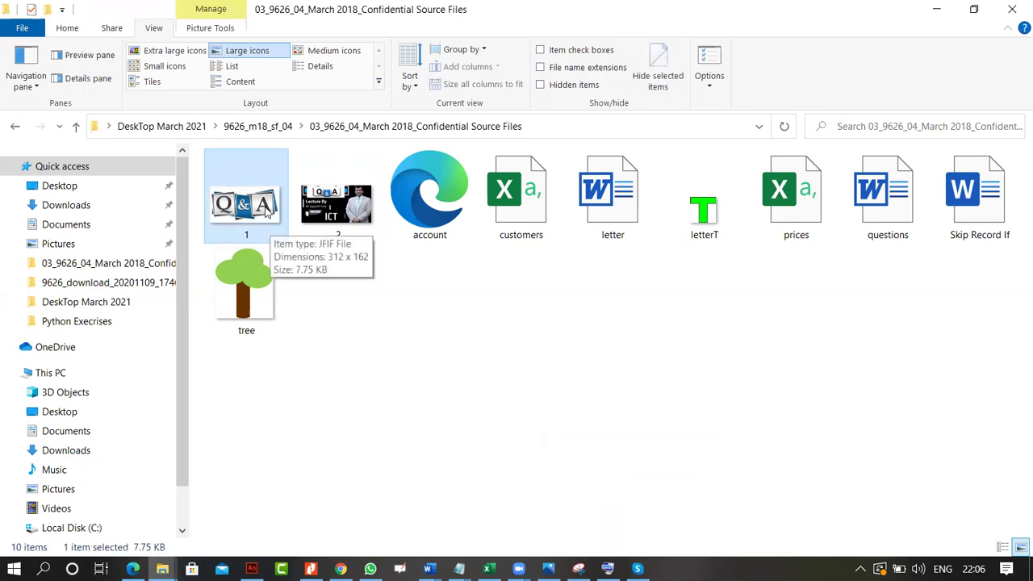
pyautogui.rightClick(266, 209)
pyautogui.moveTo(427, 287)
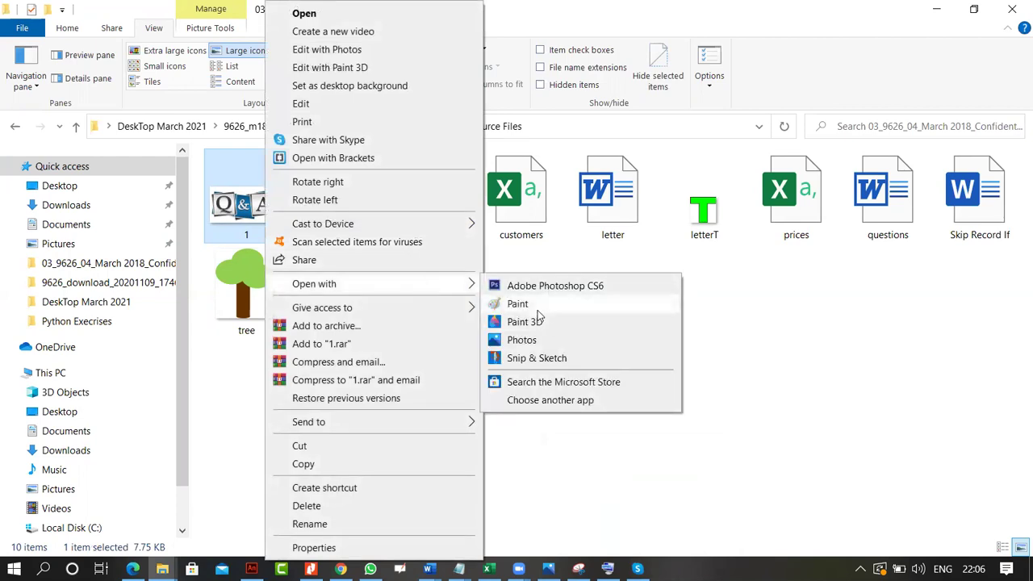
pyautogui.click(452, 479)
# Step: Copy the A LEVEL IT 9626 image from the DeskTop March 2021 folder on the desktop and close that folder's window
pyautogui.moveTo(311, 569)
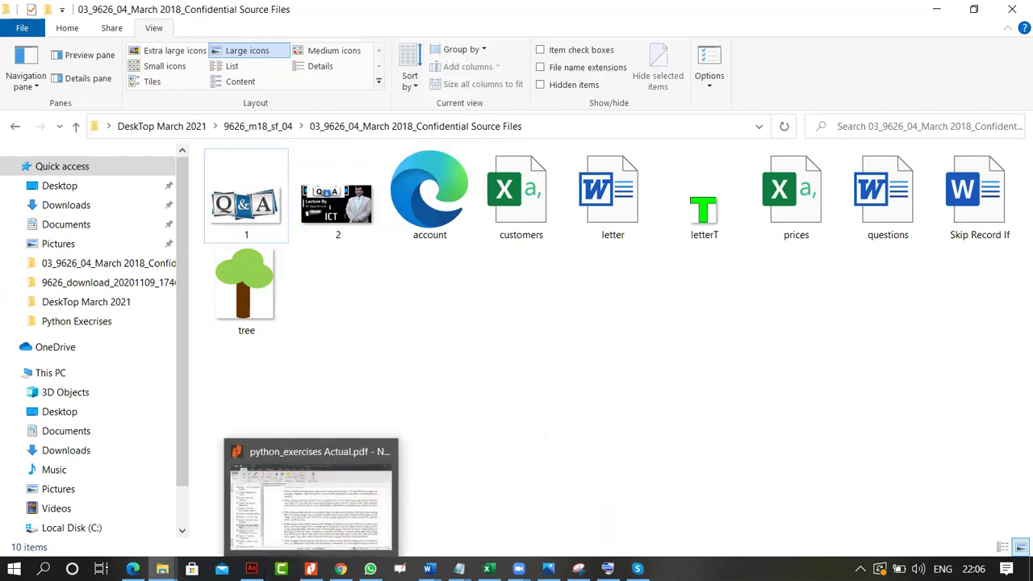
pyautogui.moveTo(162, 568)
pyautogui.click(75, 495)
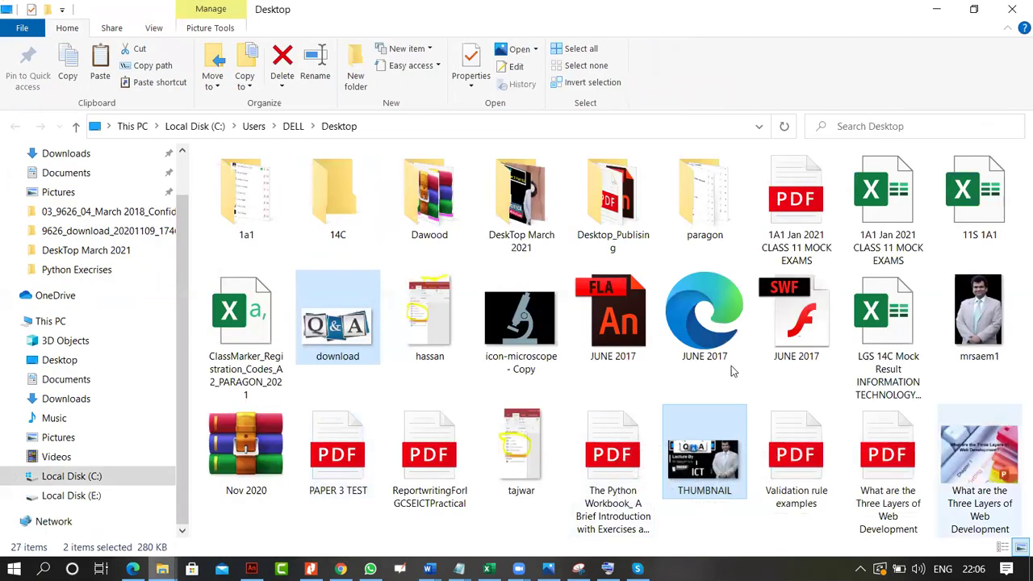
pyautogui.doubleClick(522, 200)
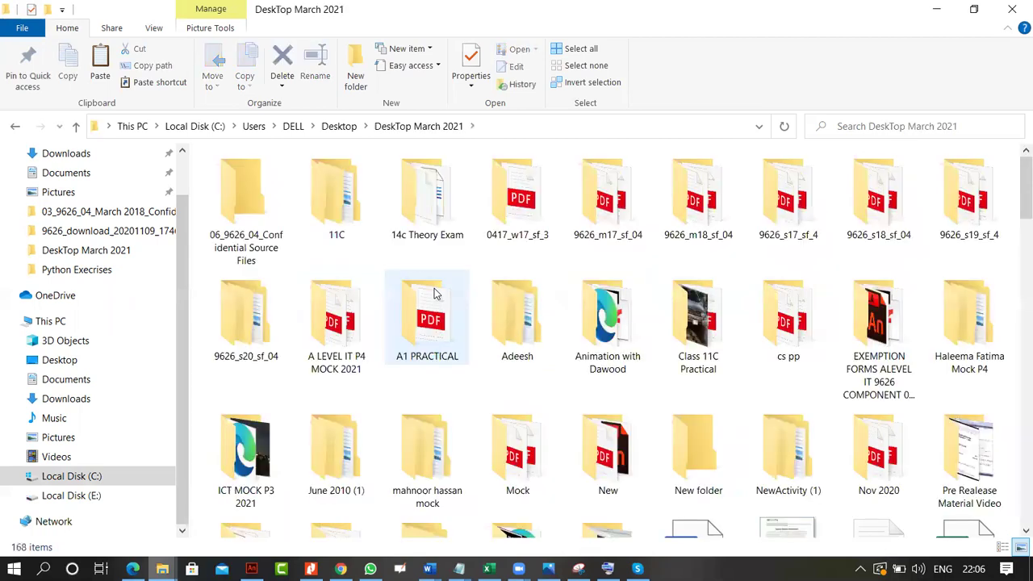
pyautogui.scroll(-5, 434, 295)
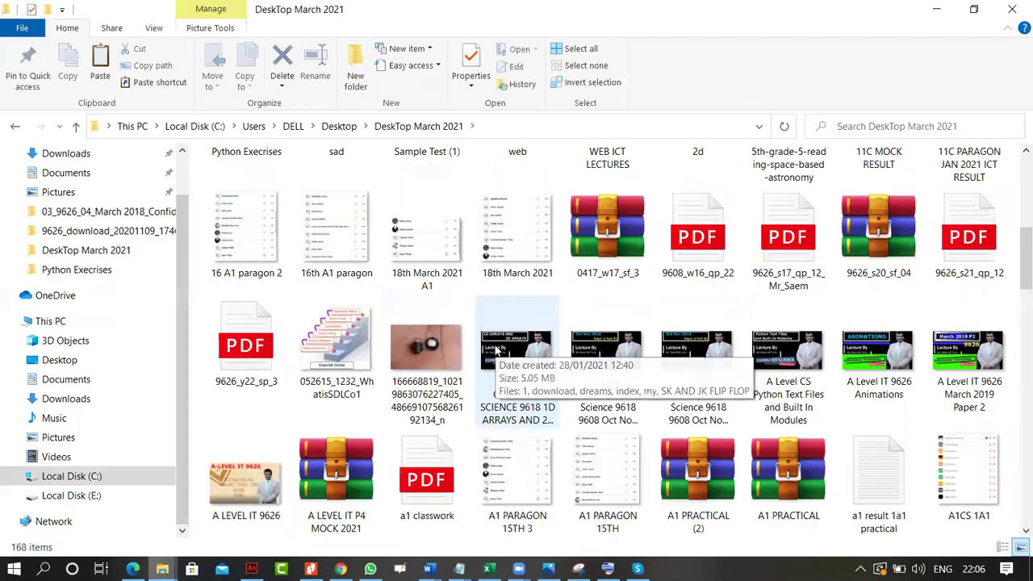
pyautogui.scroll(-3, 495, 349)
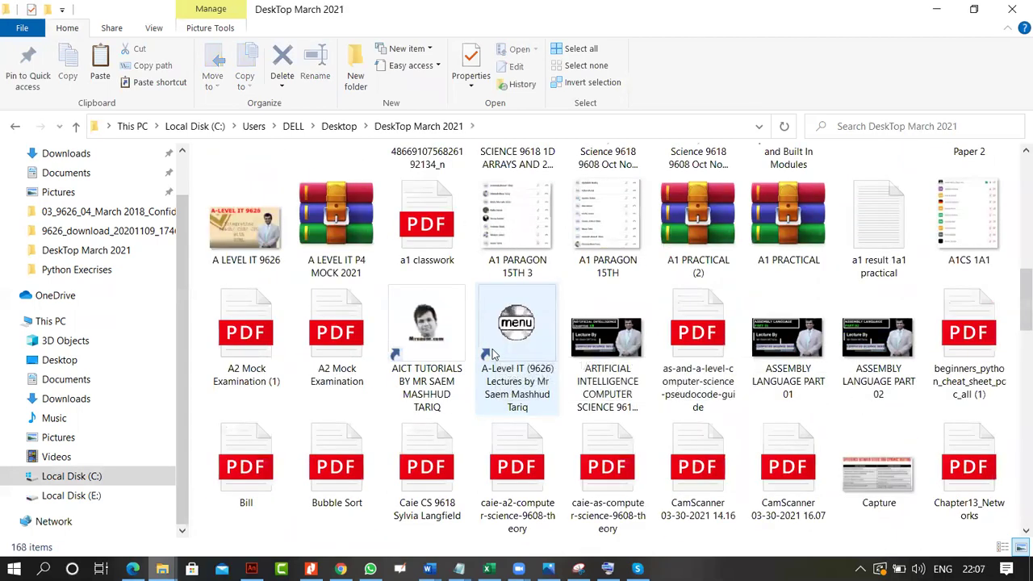
pyautogui.click(256, 253)
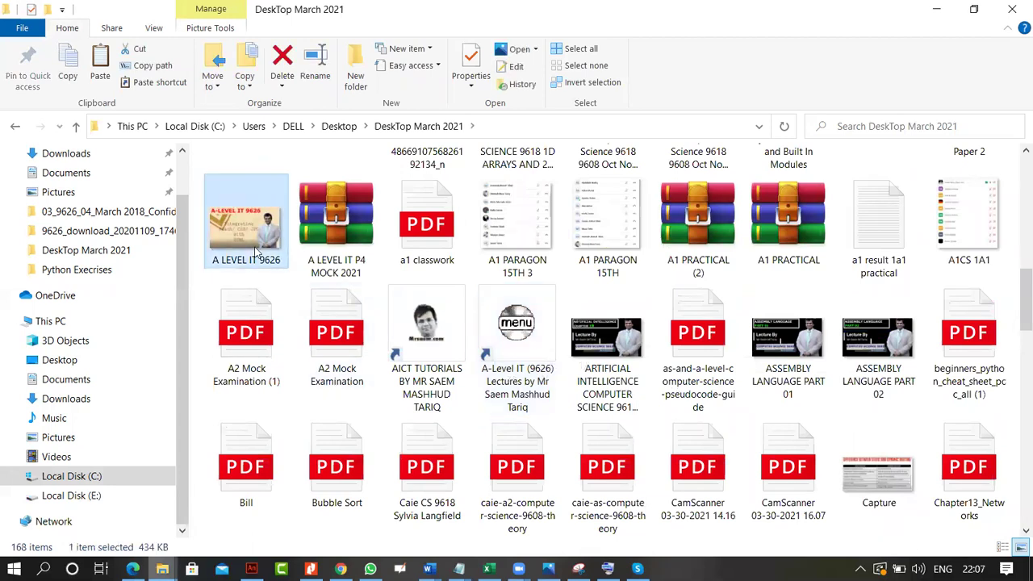
pyautogui.rightClick(257, 253)
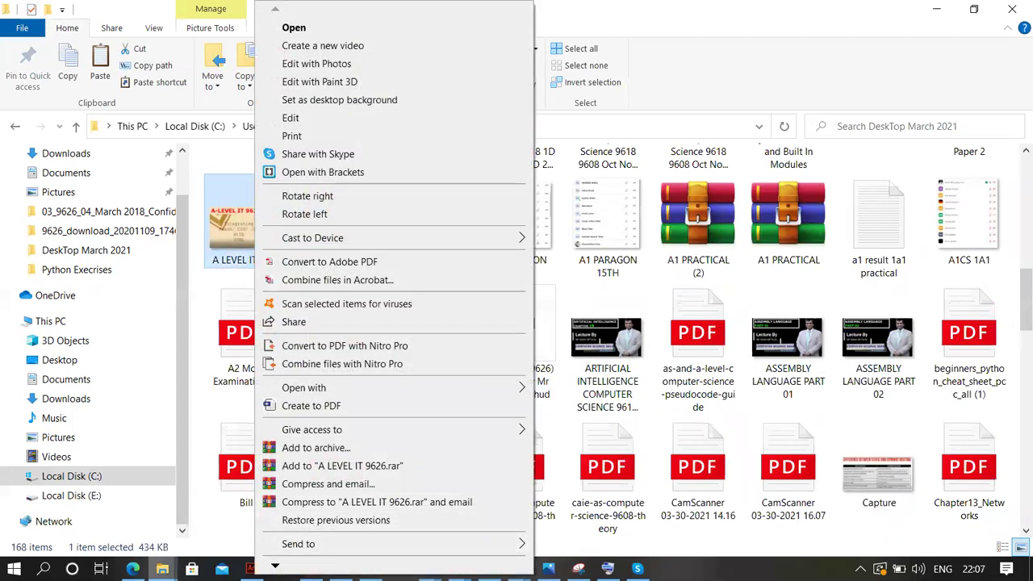
pyautogui.press('Escape')
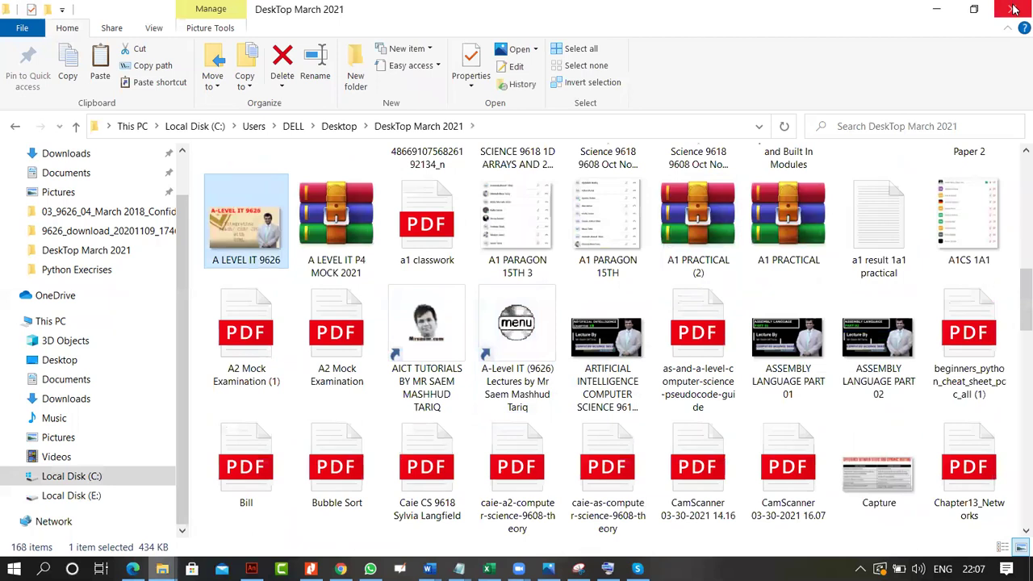
pyautogui.click(1014, 9)
# Step: Paste the copied image into the source files folder and delete the Q&A image named 1
pyautogui.rightClick(397, 388)
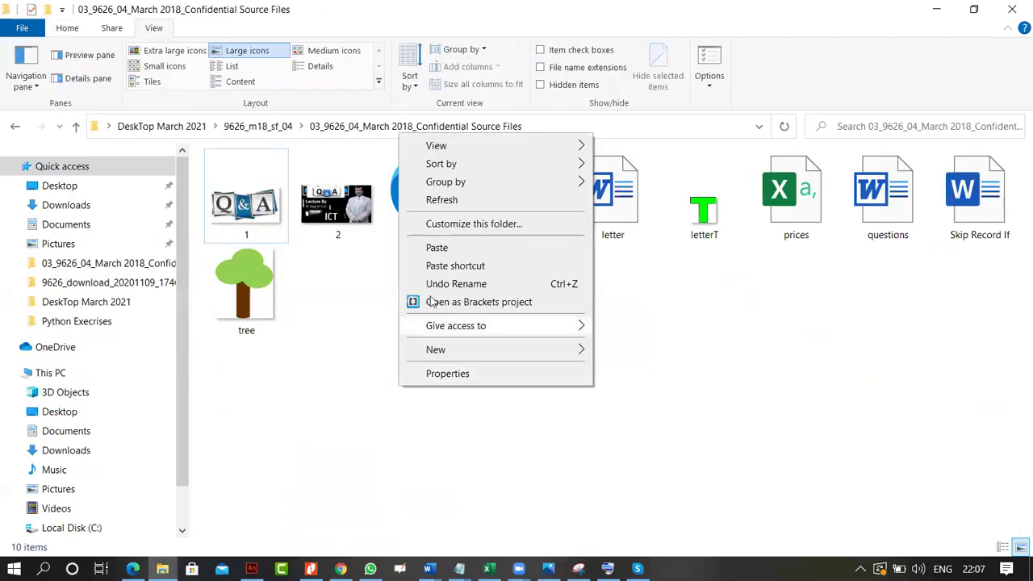
pyautogui.click(435, 248)
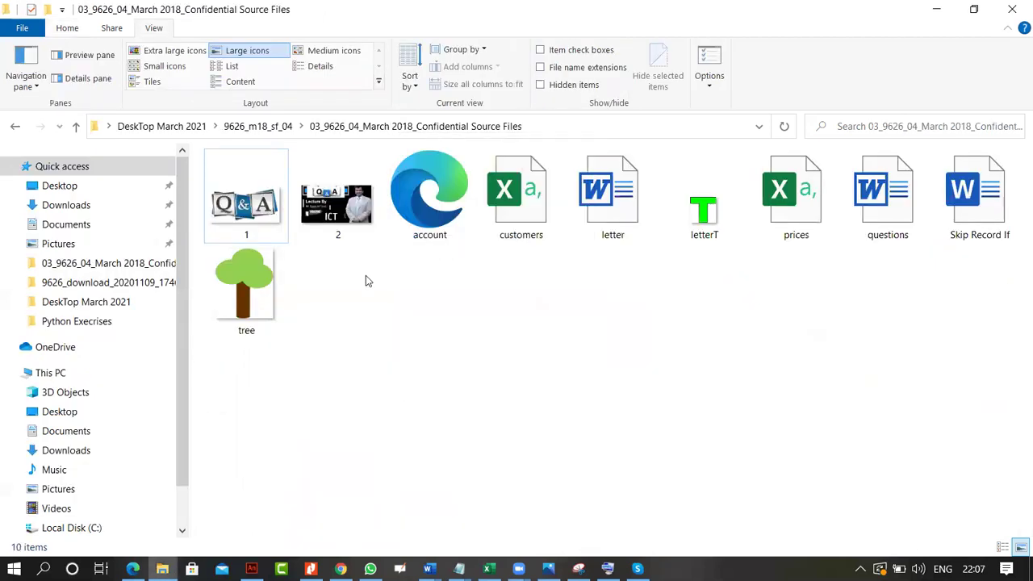
pyautogui.click(248, 209)
pyautogui.press('Delete')
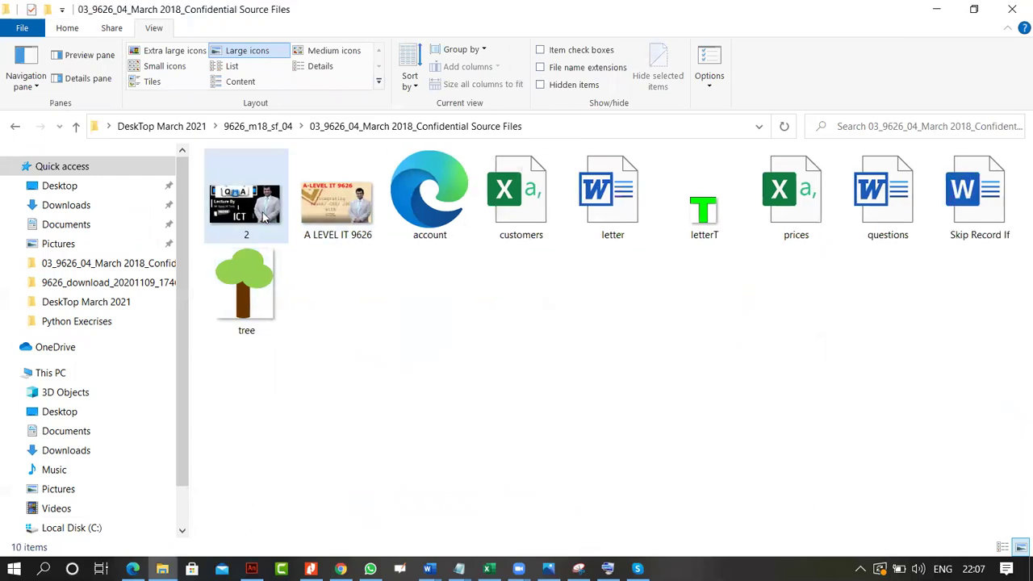
# Step: Rename the A LEVEL IT 9626 image in the source files folder as 1
pyautogui.click(327, 206)
pyautogui.rightClick(323, 206)
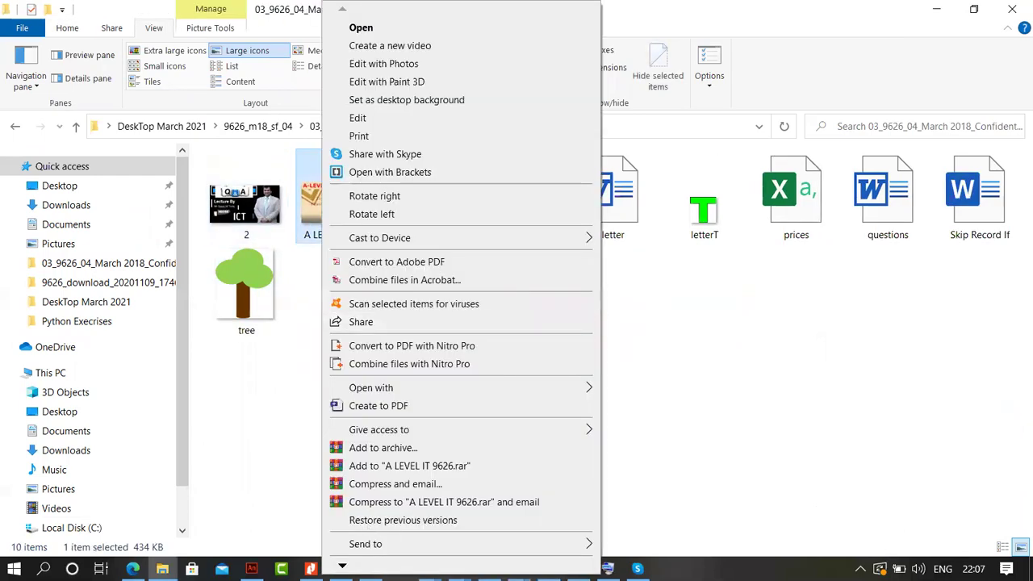
pyautogui.scroll(-3, 370, 528)
pyautogui.scroll(-4, 367, 523)
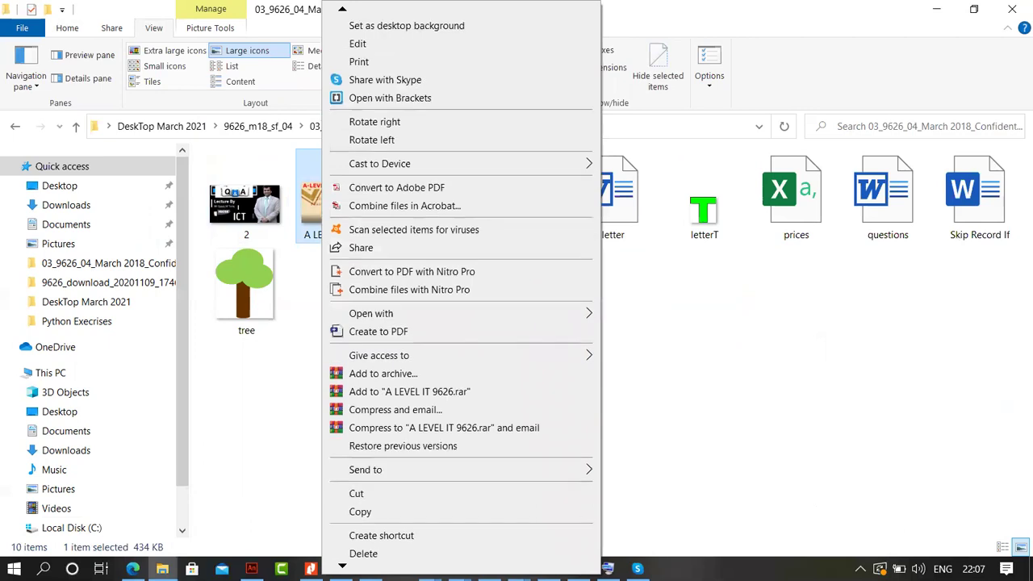
pyautogui.click(367, 518)
pyautogui.write('2')
pyautogui.press('BackSpace')
pyautogui.write('1')
pyautogui.press('Return')
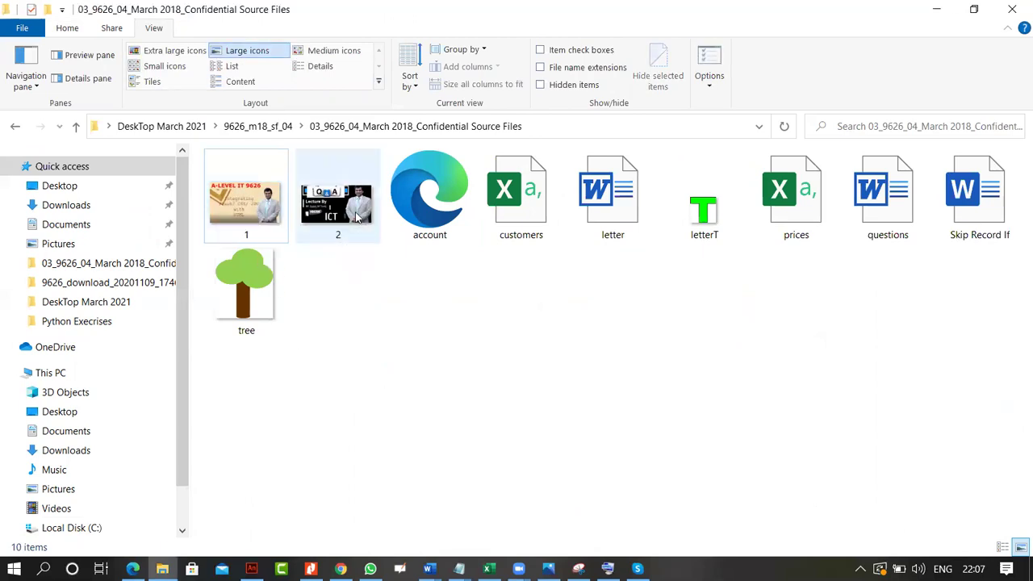
# Step: Copy the full path of the source files folder and switch to the Skip Record If document in Word
pyautogui.click(535, 127)
pyautogui.rightClick(535, 127)
pyautogui.click(557, 168)
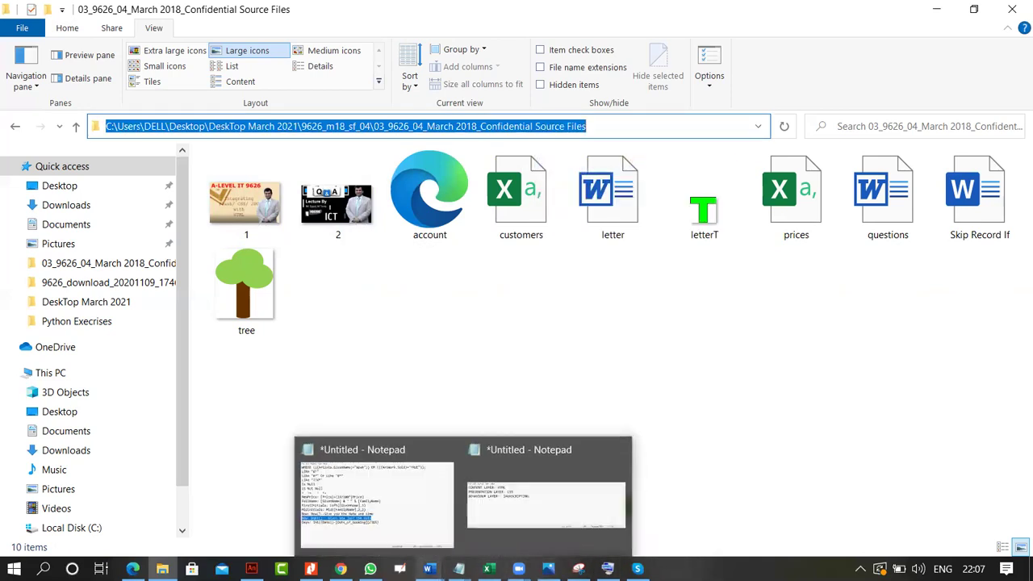
pyautogui.click(490, 519)
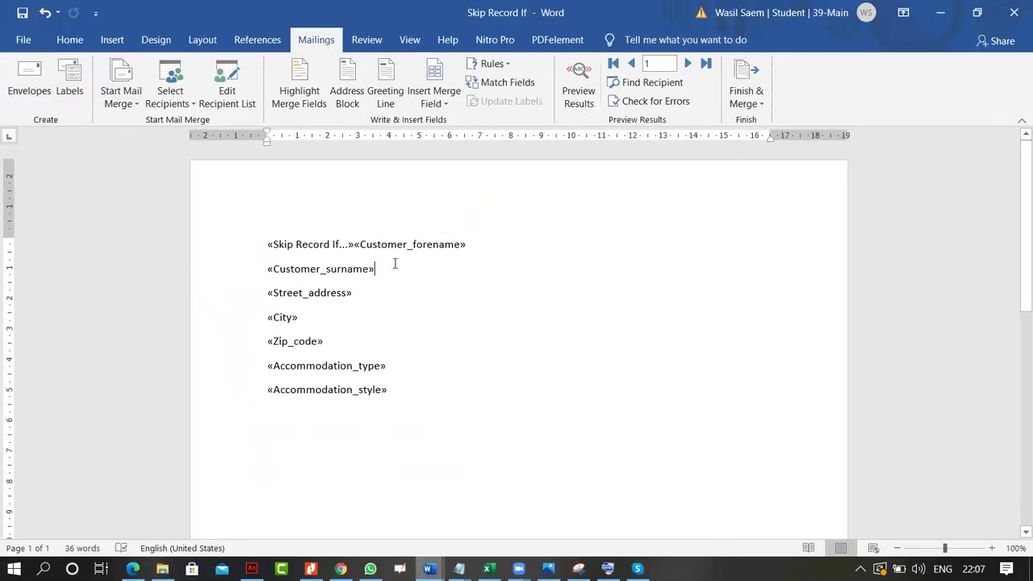
# Step: Add an empty line below the Customer_surname field and check the Mailing_list column in the merge recipient list
pyautogui.press('Return')
pyautogui.click(492, 65)
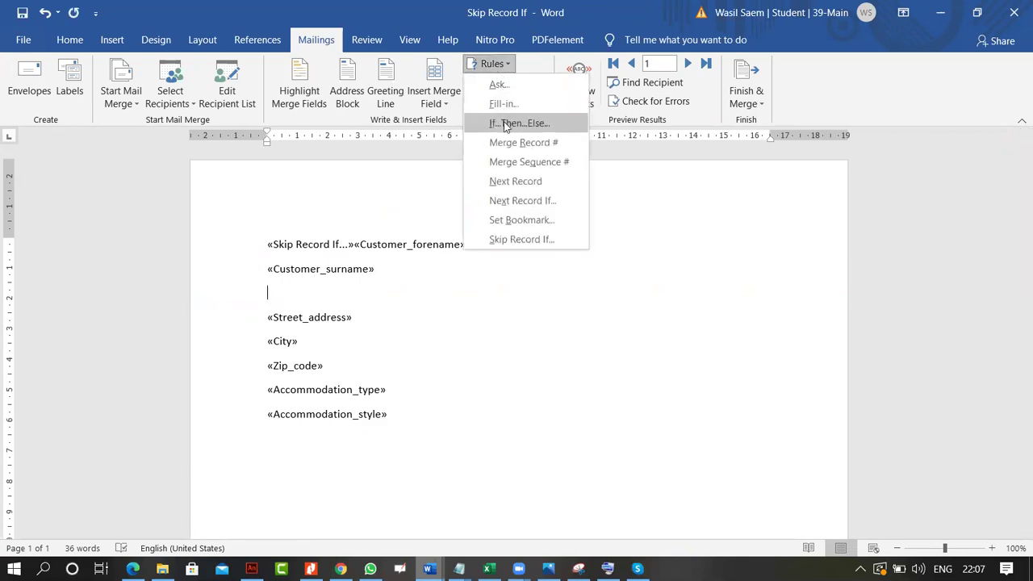
pyautogui.click(222, 110)
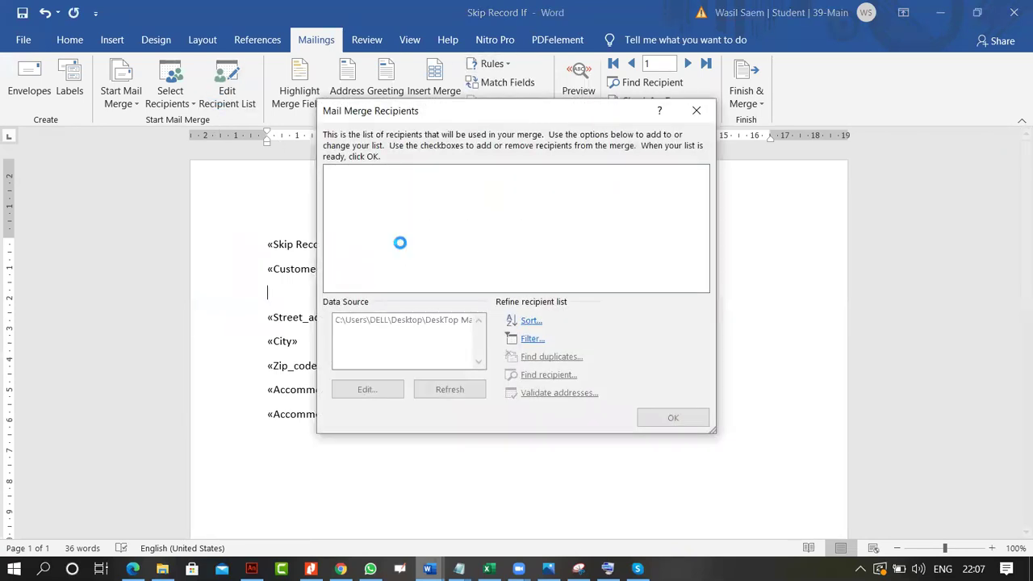
pyautogui.click(460, 279)
pyautogui.moveTo(460, 286); pyautogui.dragTo(681, 289)
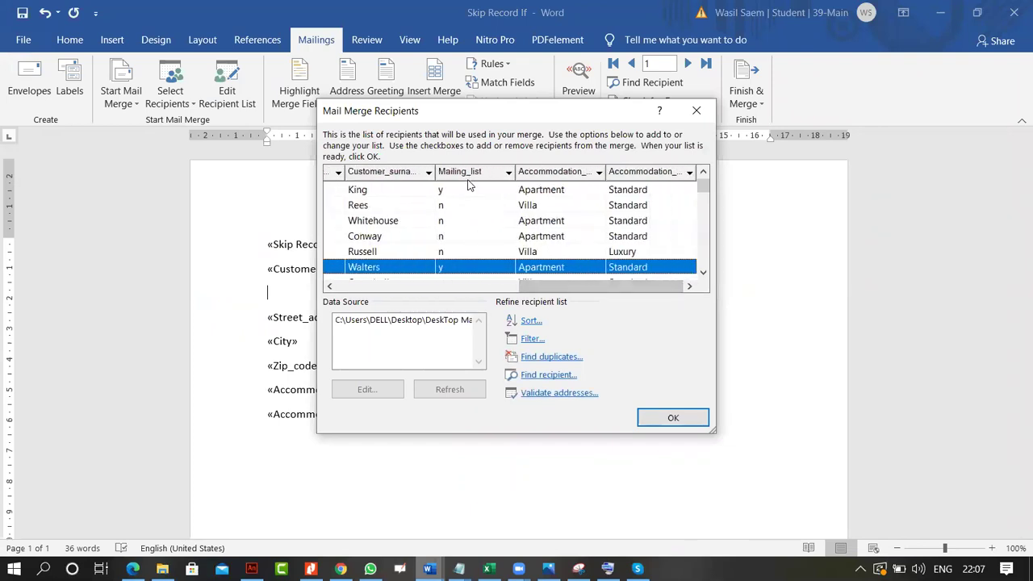
pyautogui.click(698, 113)
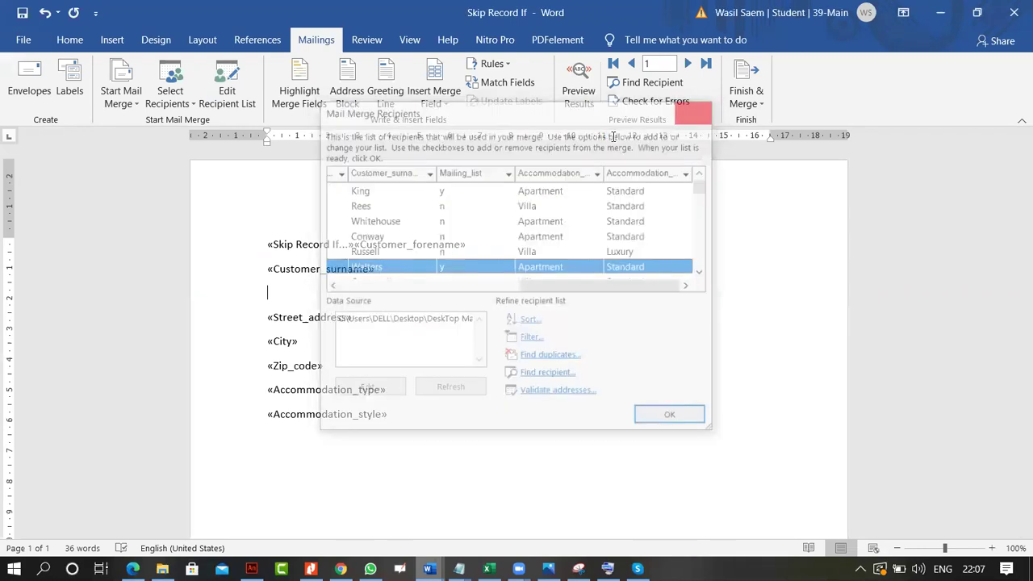
# Step: Insert an If...Then...Else rule on the empty line testing whether Mailing_list is equal to y, leaving both result texts empty
pyautogui.click(492, 64)
pyautogui.click(508, 122)
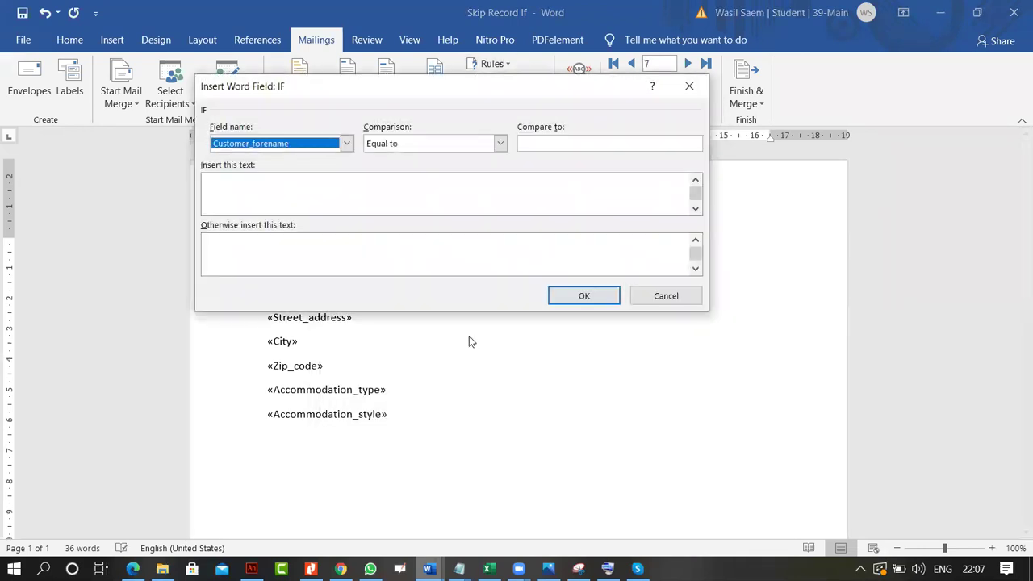
pyautogui.click(346, 143)
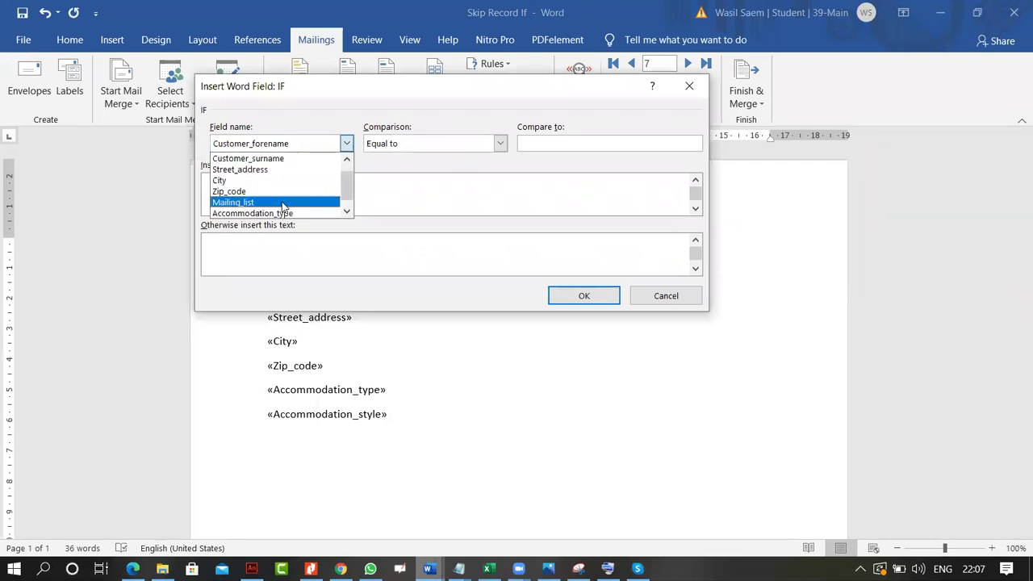
pyautogui.click(288, 204)
pyautogui.click(530, 144)
pyautogui.write('y')
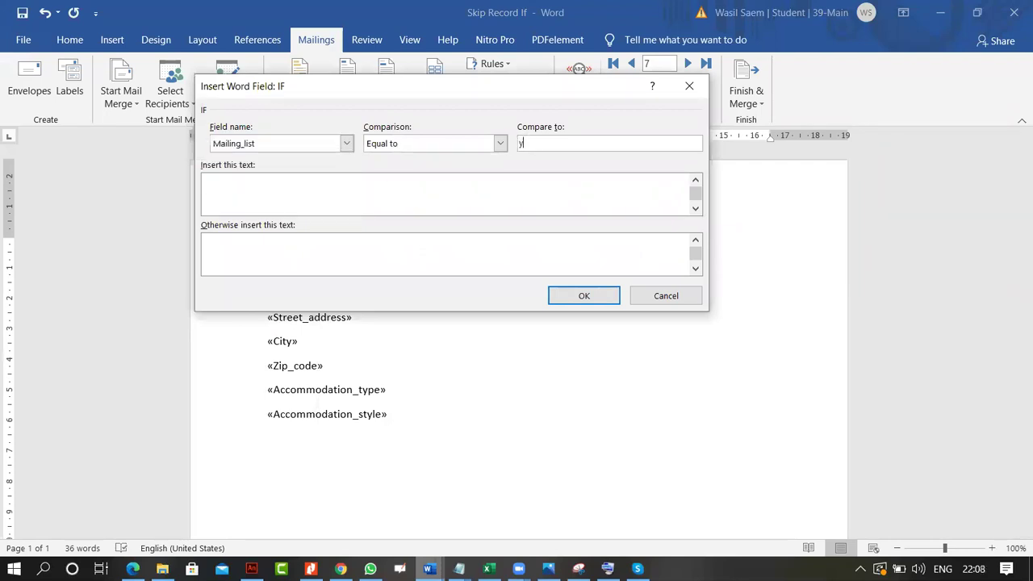
pyautogui.click(579, 292)
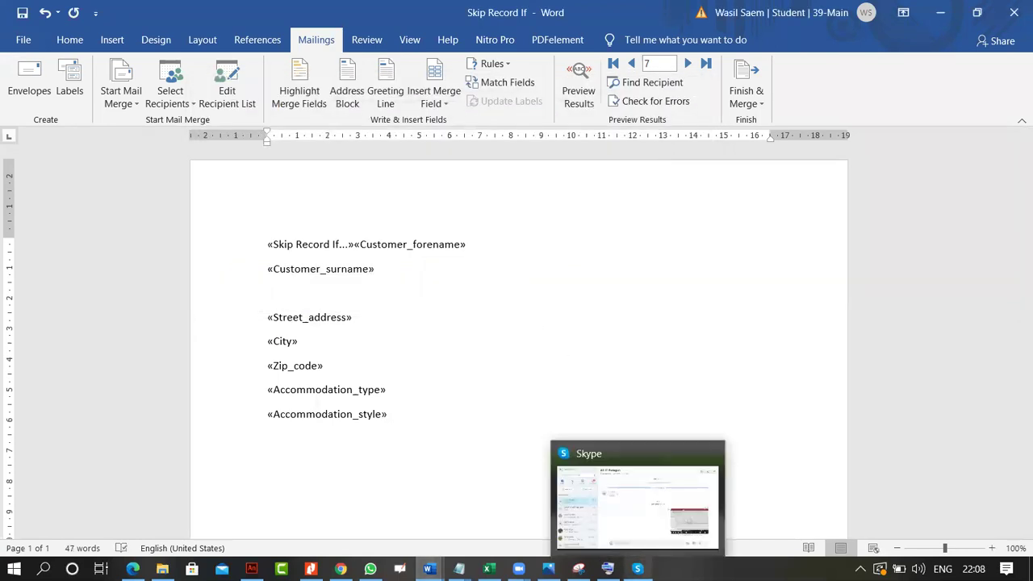
# Step: Bring up the On-Screen Keyboard, display the document's field codes, and minimize the keyboard
pyautogui.moveTo(607, 568)
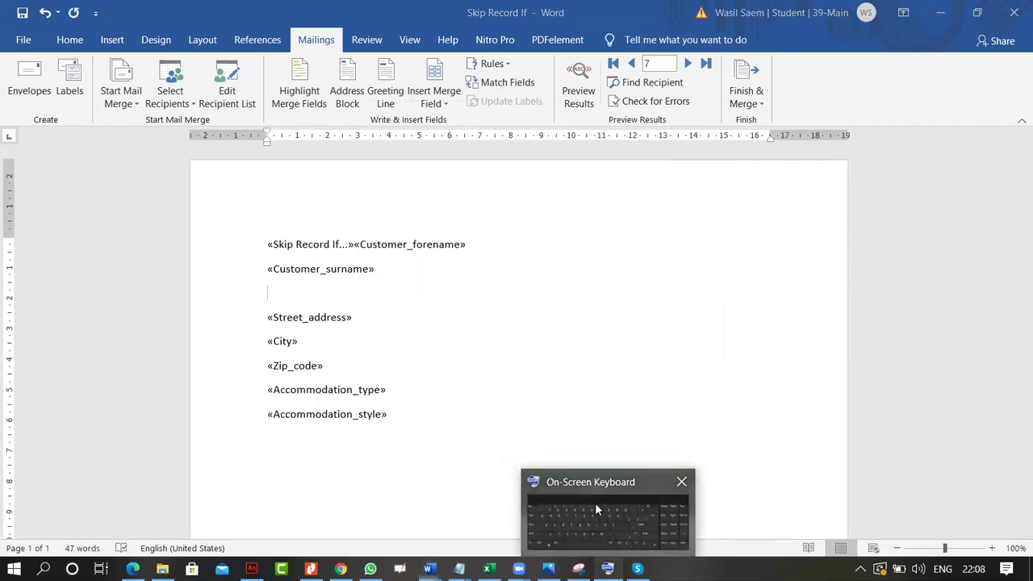
pyautogui.click(595, 503)
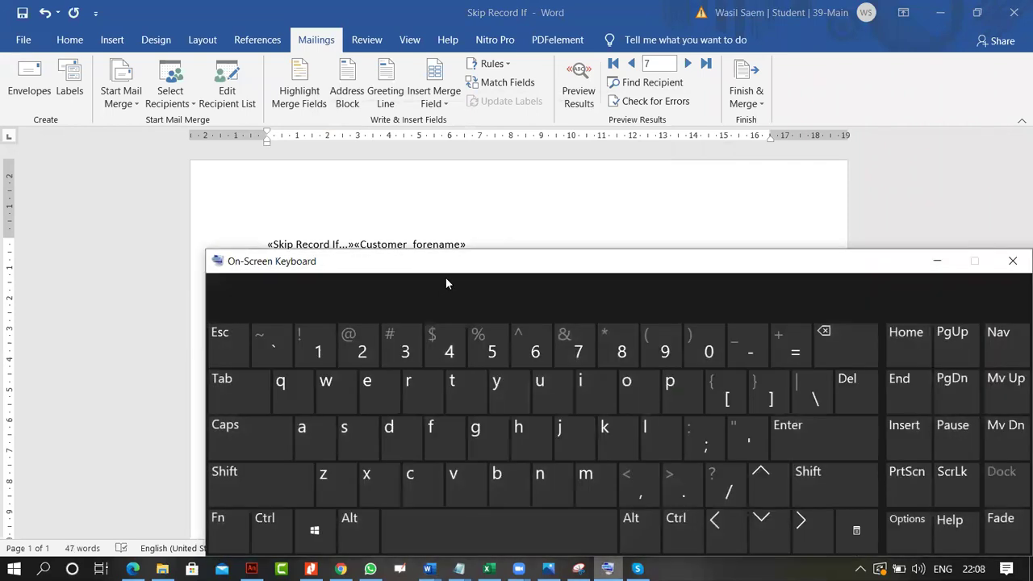
pyautogui.click(431, 233)
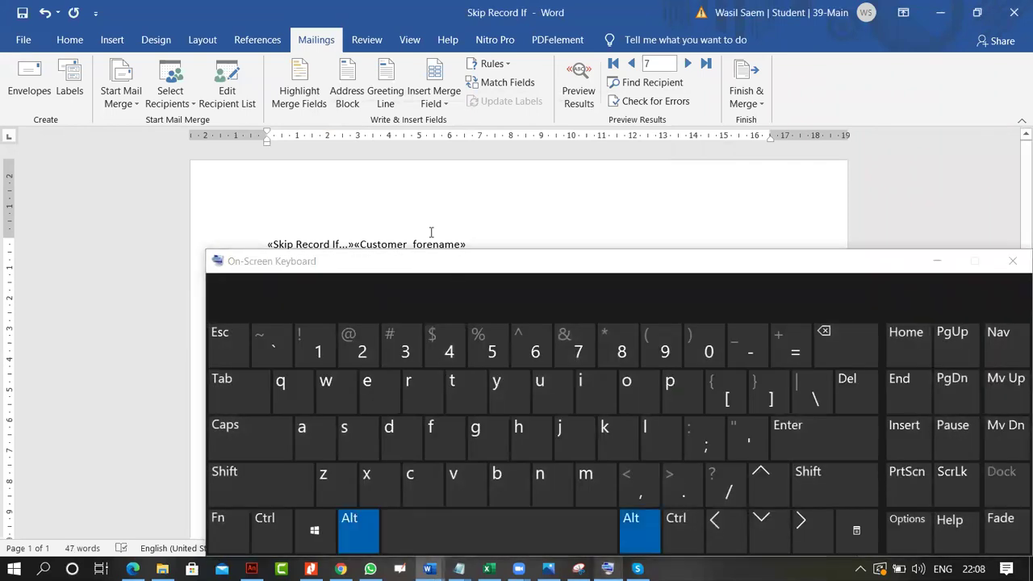
pyautogui.hotkey('alt', 'F9')
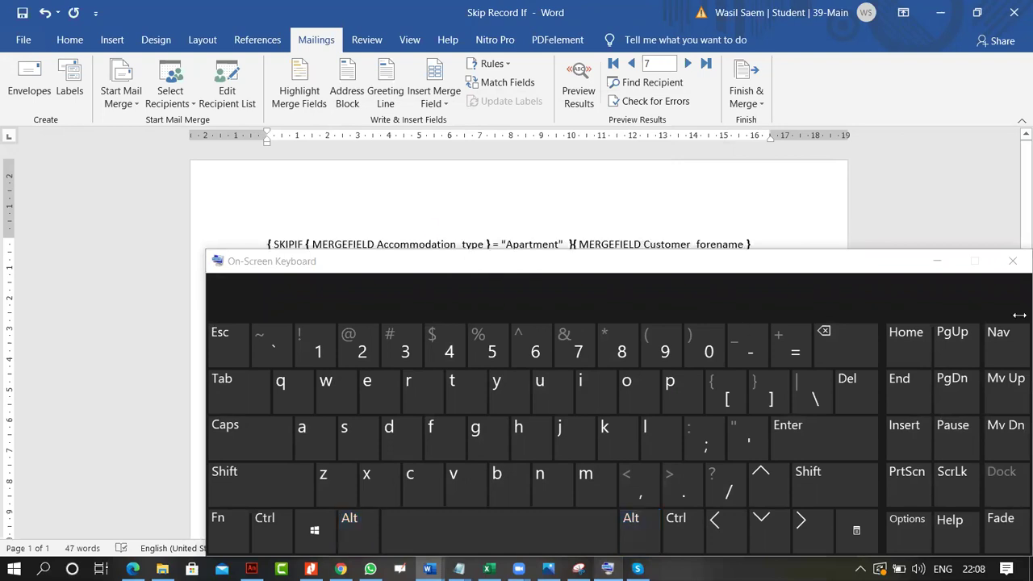
pyautogui.click(937, 261)
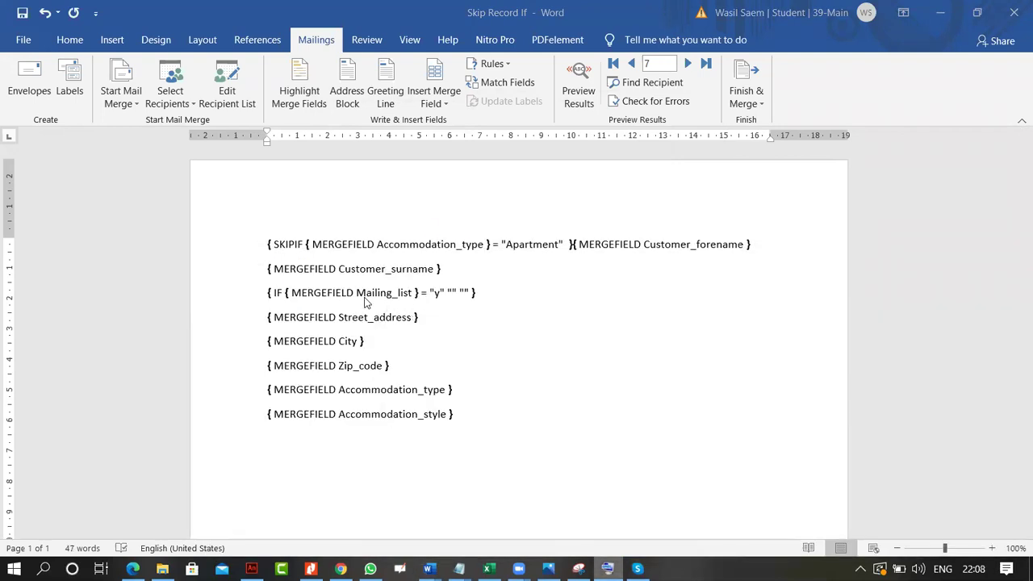
# Step: Insert an IncludePicture field in the Mailing_list IF rule's true result, using the copied source files folder path followed by \1.jpg
pyautogui.click(453, 296)
pyautogui.click(453, 296)
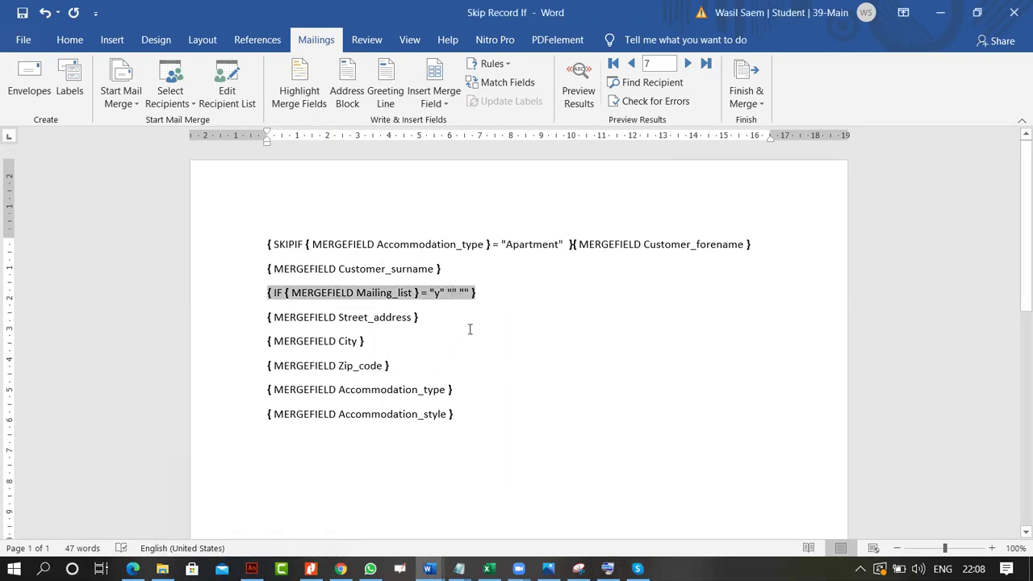
pyautogui.click(114, 41)
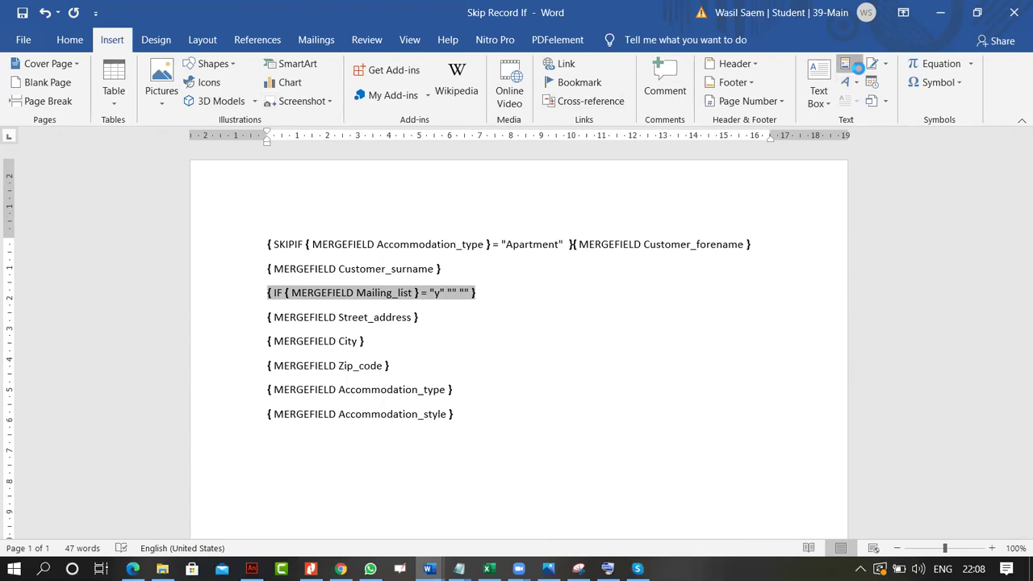
pyautogui.click(855, 65)
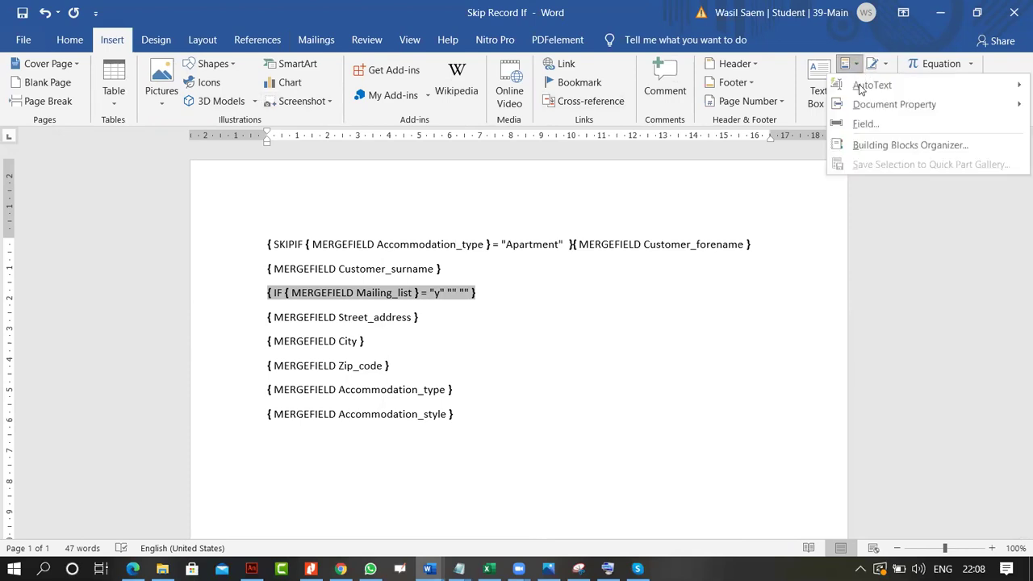
pyautogui.click(860, 125)
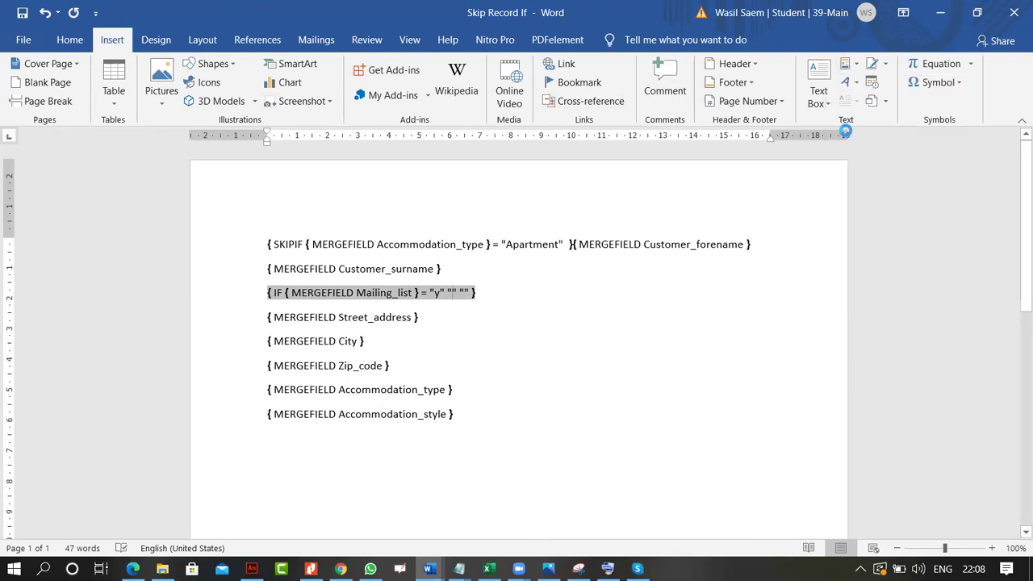
pyautogui.moveTo(547, 196); pyautogui.dragTo(554, 252)
pyautogui.click(468, 289)
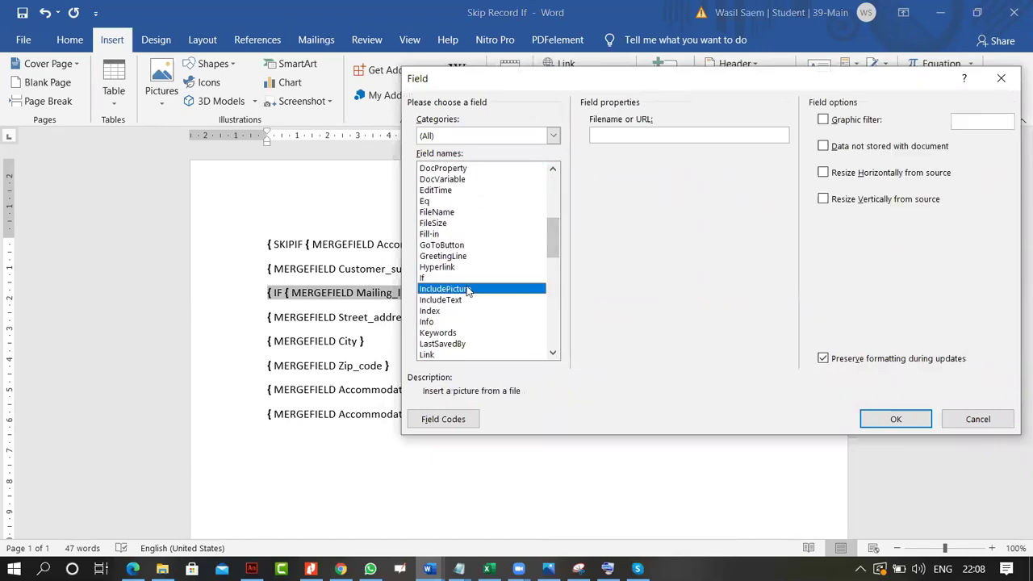
pyautogui.rightClick(607, 135)
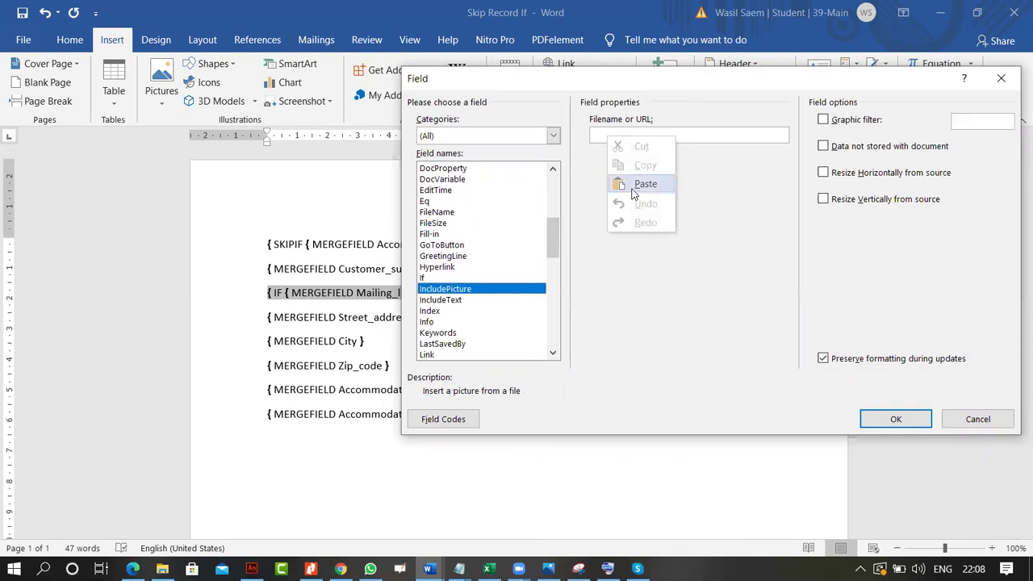
pyautogui.click(634, 190)
pyautogui.click(669, 135)
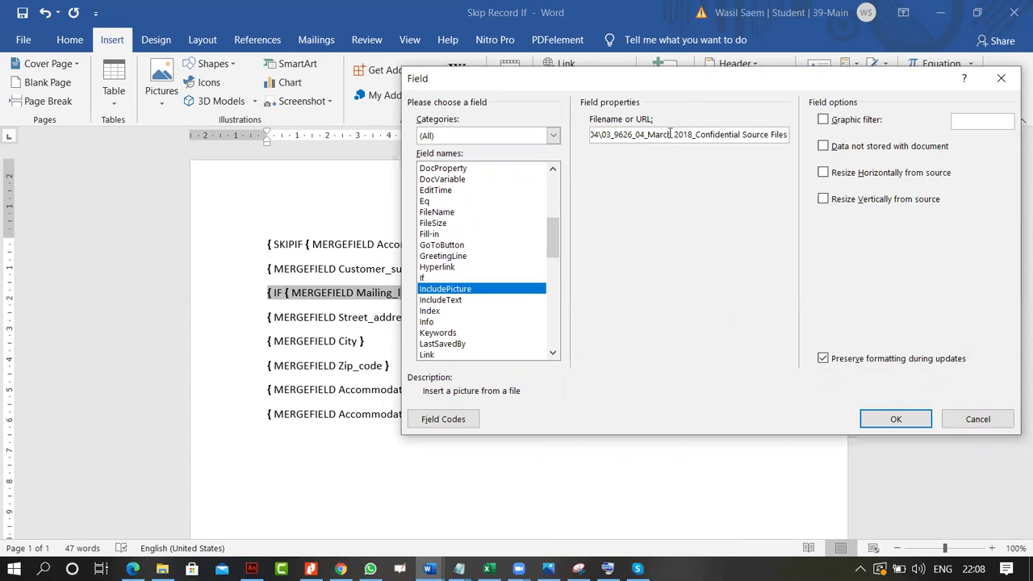
pyautogui.write('\\1.jpg')
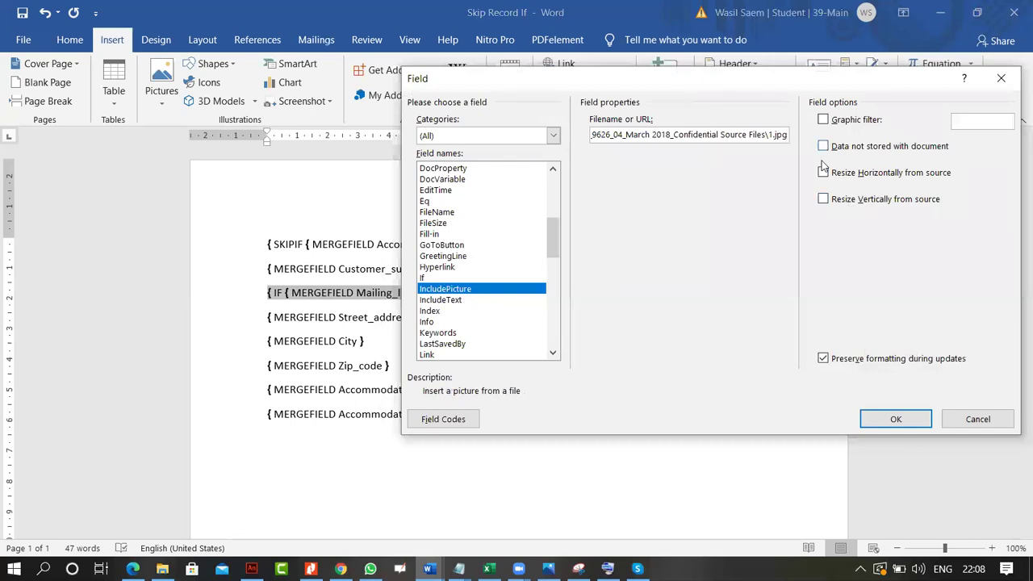
pyautogui.click(895, 419)
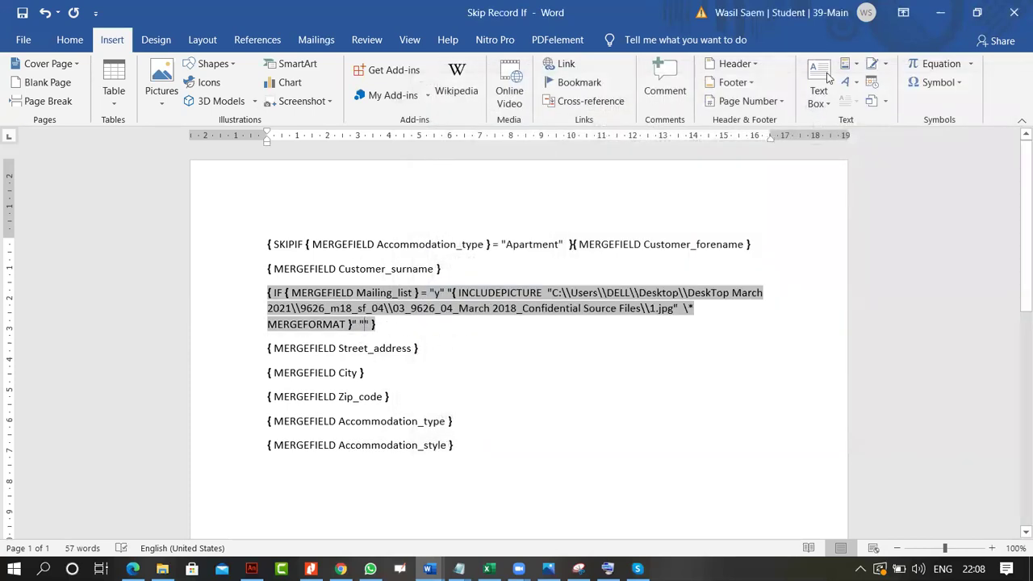
# Step: Insert an IncludePicture field in the IF rule's false result, using the copied folder path followed by \2.jpg
pyautogui.click(855, 66)
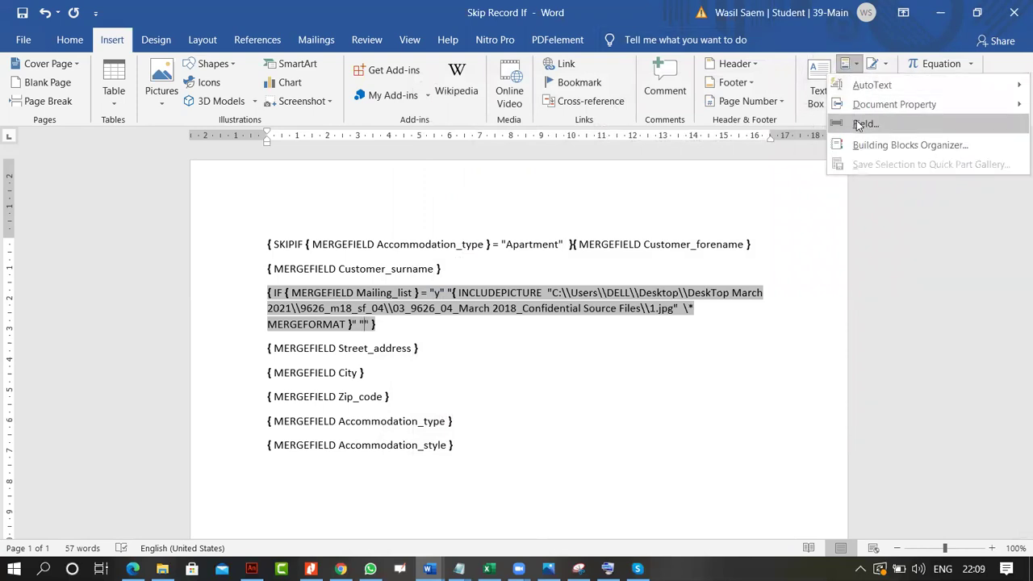
pyautogui.click(859, 122)
pyautogui.moveTo(552, 194); pyautogui.dragTo(554, 260)
pyautogui.click(519, 267)
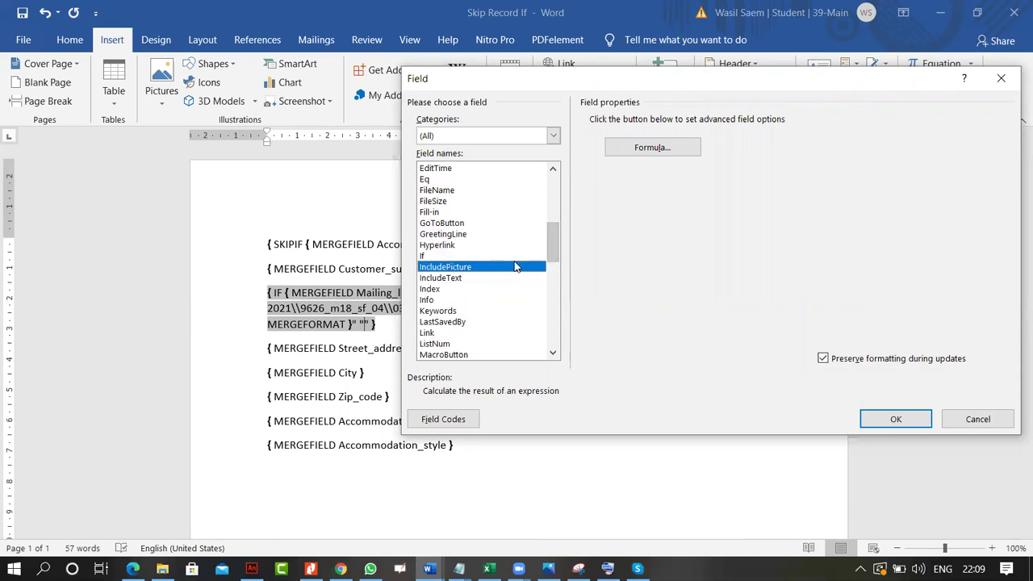
pyautogui.click(613, 134)
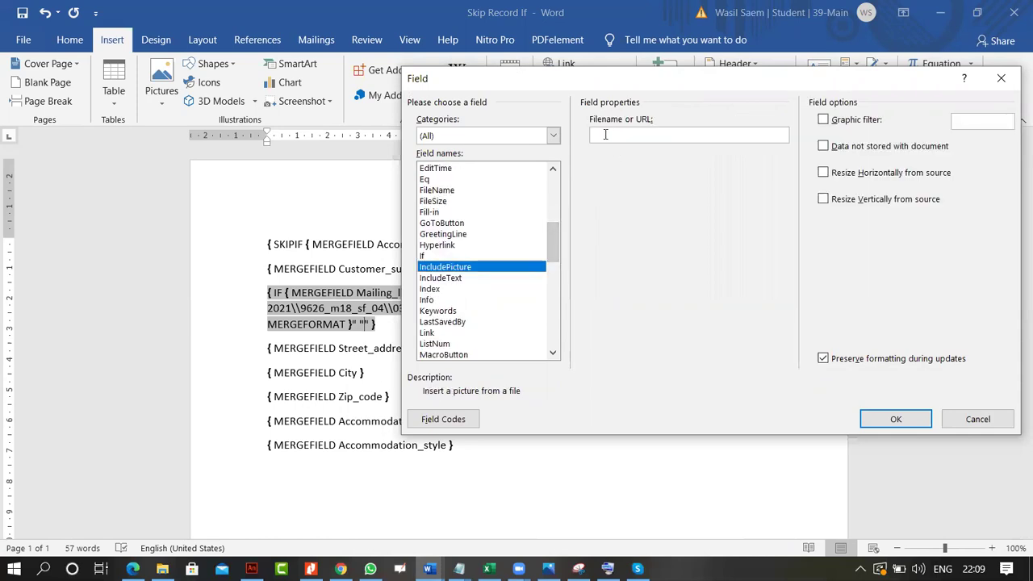
pyautogui.hotkey('ctrl', 'v')
pyautogui.write('\\2.jp')
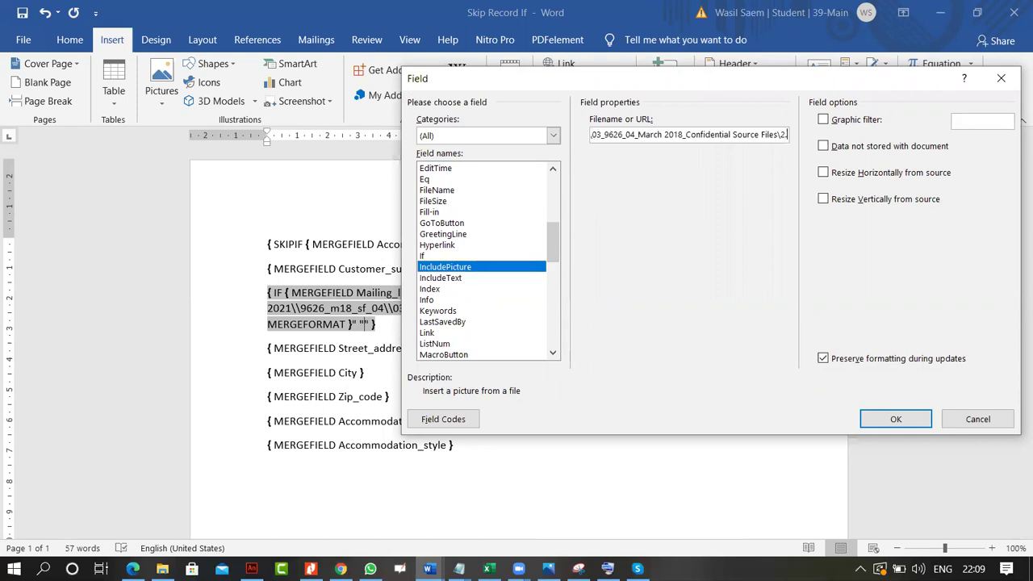
pyautogui.write('g')
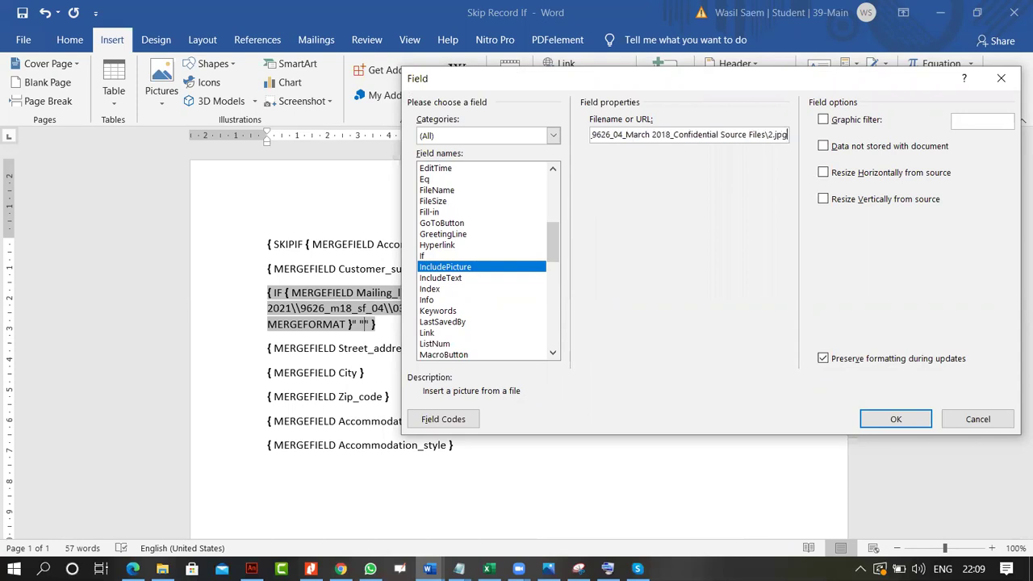
pyautogui.click(884, 417)
pyautogui.click(592, 374)
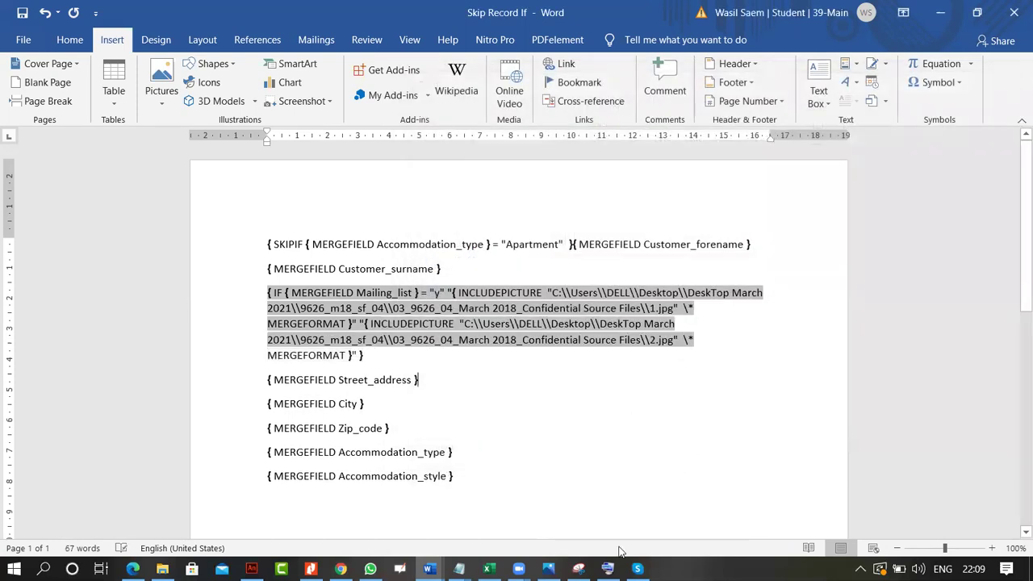
# Step: Bring up the On-Screen Keyboard, hide the document's field codes, and minimize the keyboard
pyautogui.moveTo(638, 569)
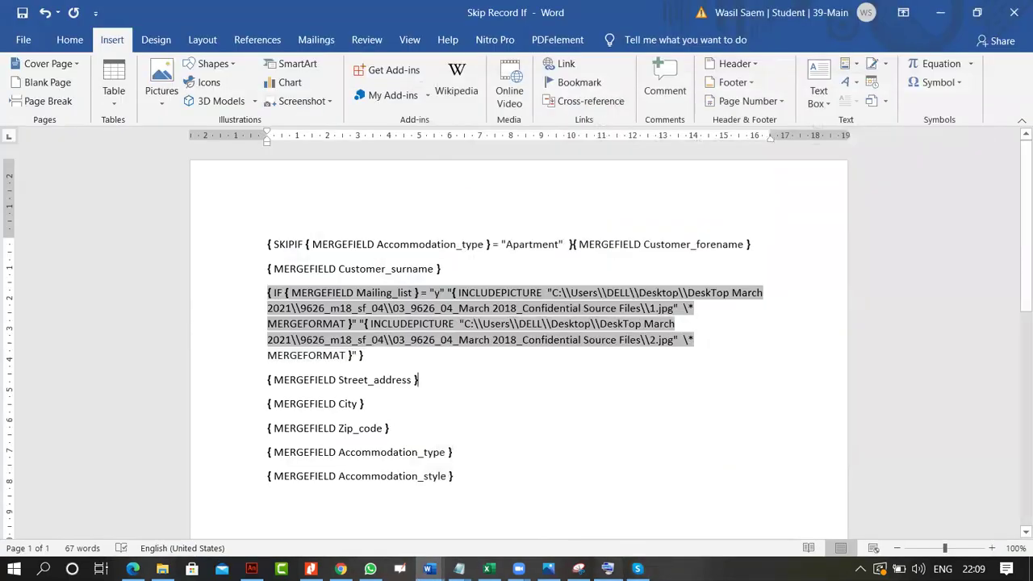
pyautogui.click(607, 568)
pyautogui.click(631, 529)
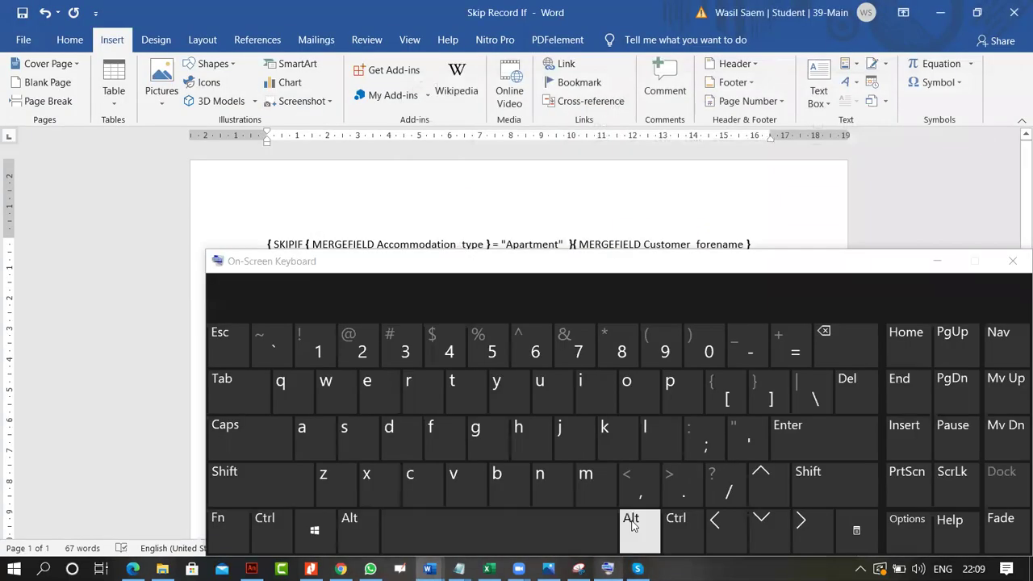
pyautogui.click(536, 230)
pyautogui.hotkey('alt', 'F9')
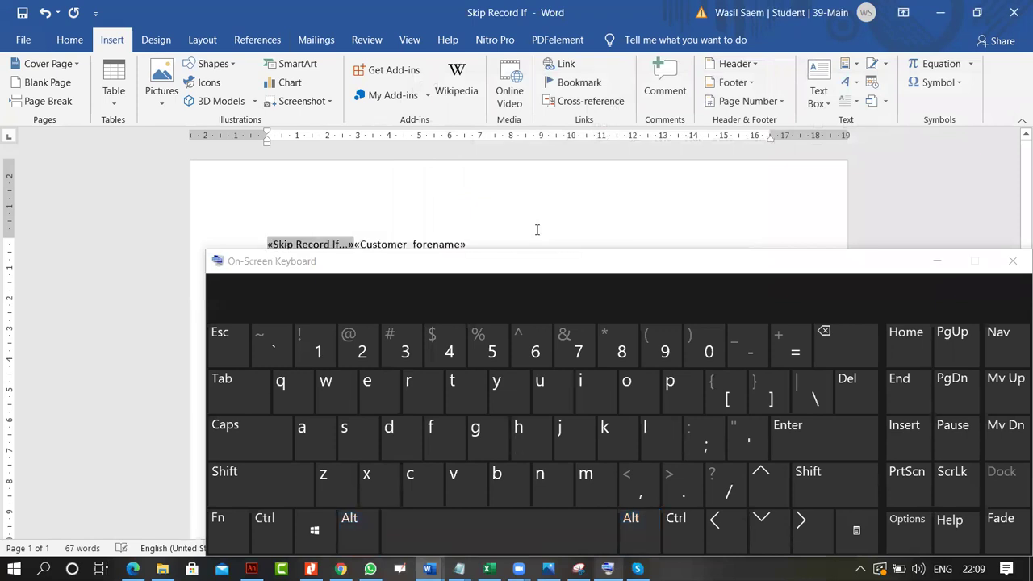
pyautogui.click(936, 260)
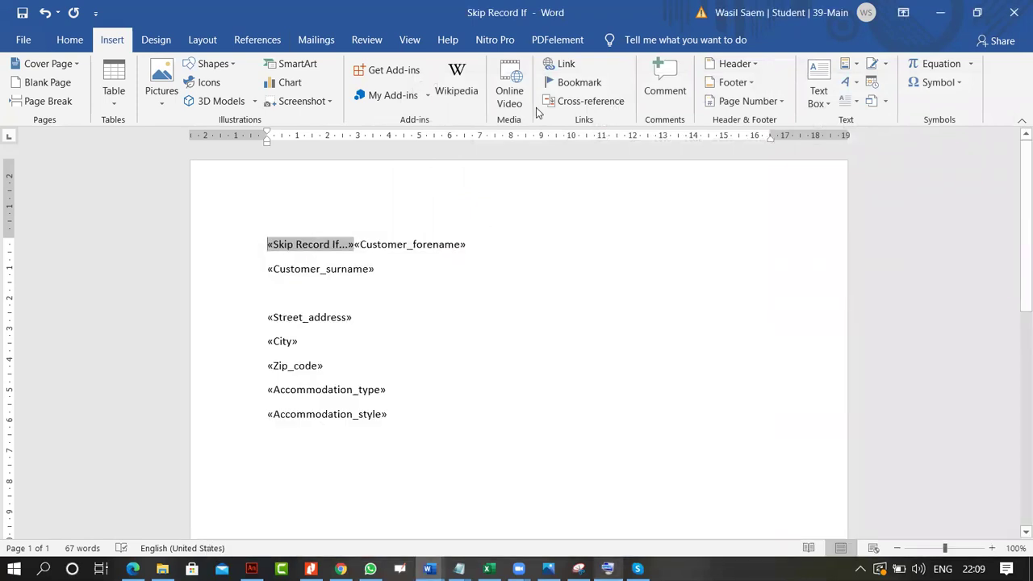
# Step: Preview the merge results and browse forward to record 18 and back to 17, checking which image each record gets
pyautogui.click(320, 40)
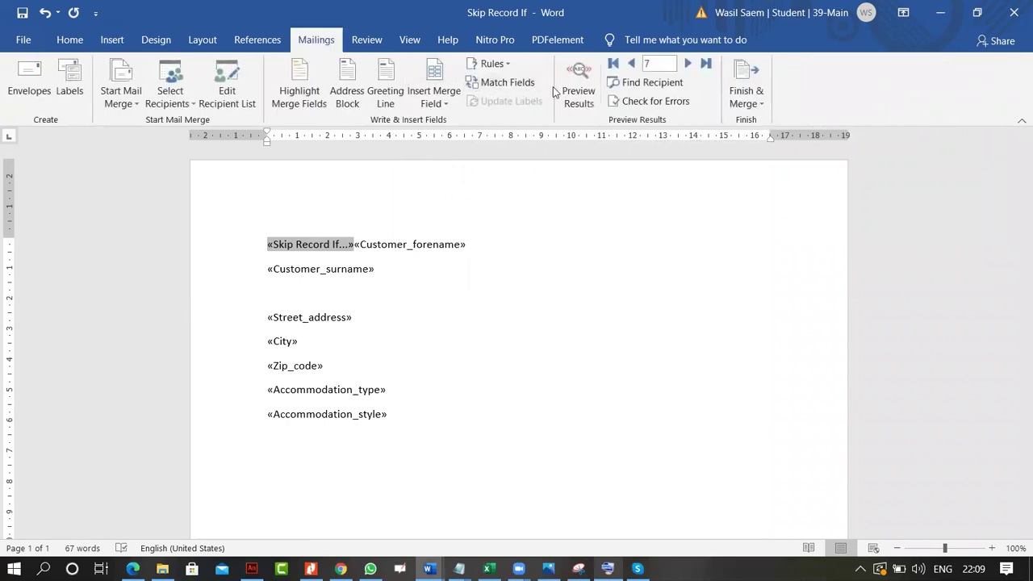
pyautogui.click(578, 93)
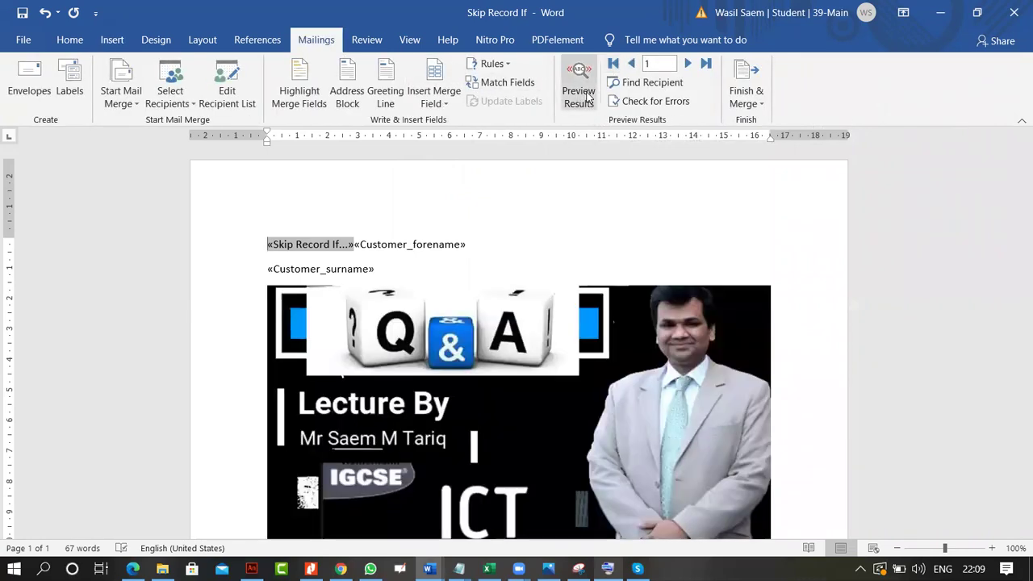
pyautogui.click(587, 96)
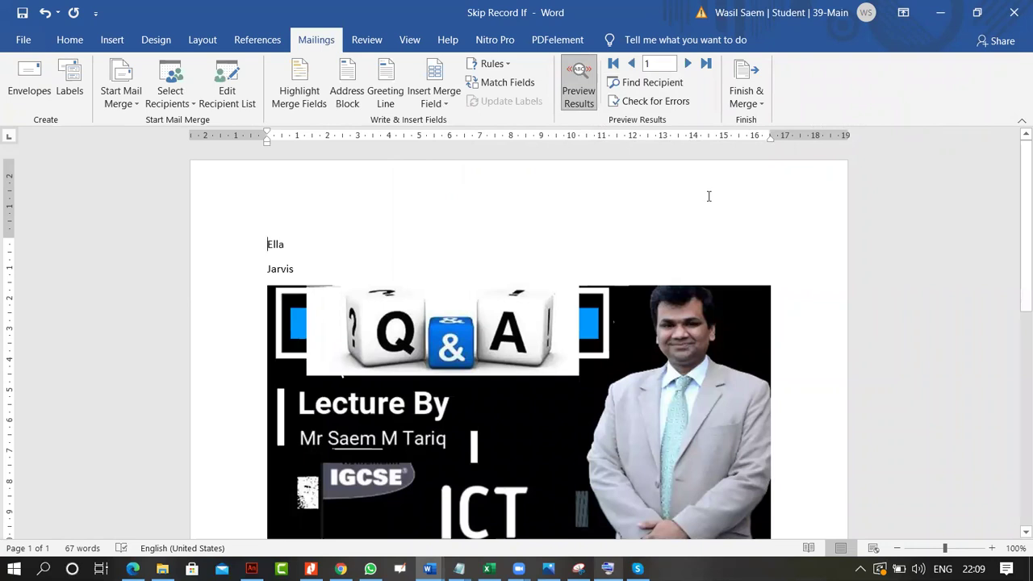
pyautogui.click(687, 64)
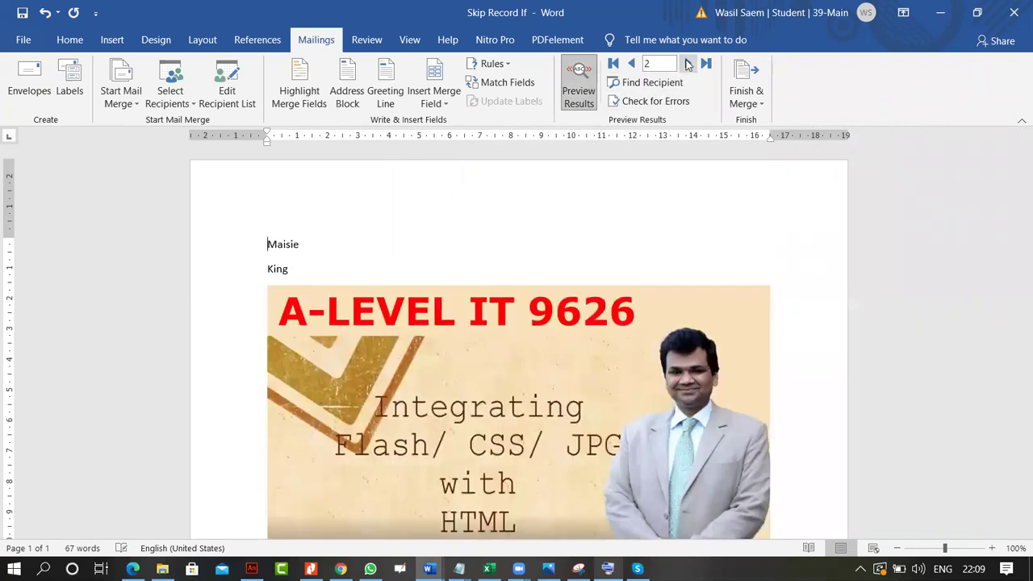
pyautogui.click(687, 64)
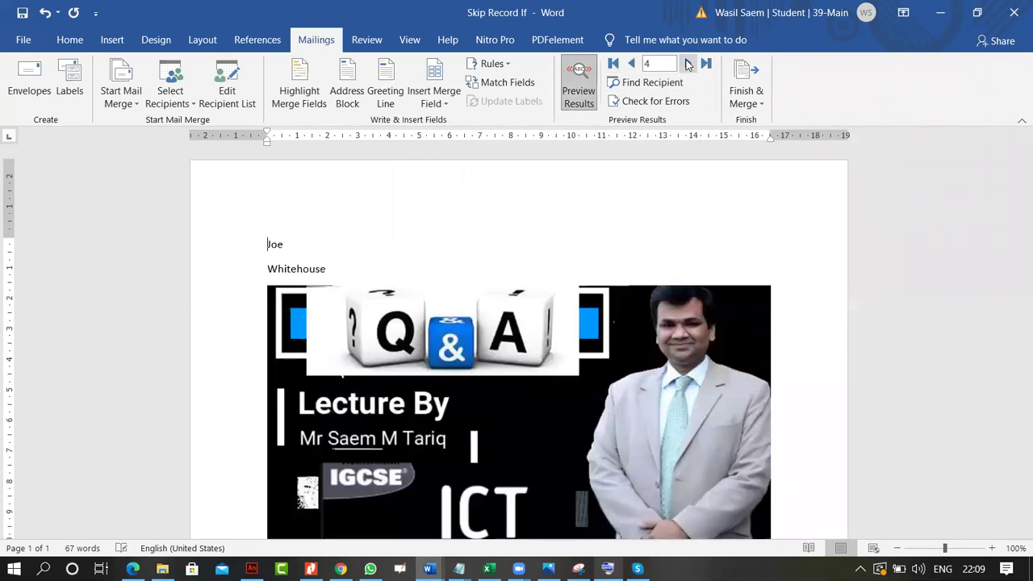
pyautogui.click(687, 64)
pyautogui.click(687, 64)
pyautogui.click(686, 64)
pyautogui.click(686, 64)
pyautogui.click(686, 64)
pyautogui.click(686, 64)
pyautogui.click(686, 63)
pyautogui.click(686, 64)
pyautogui.click(686, 64)
pyautogui.click(686, 64)
pyautogui.click(687, 63)
pyautogui.click(687, 63)
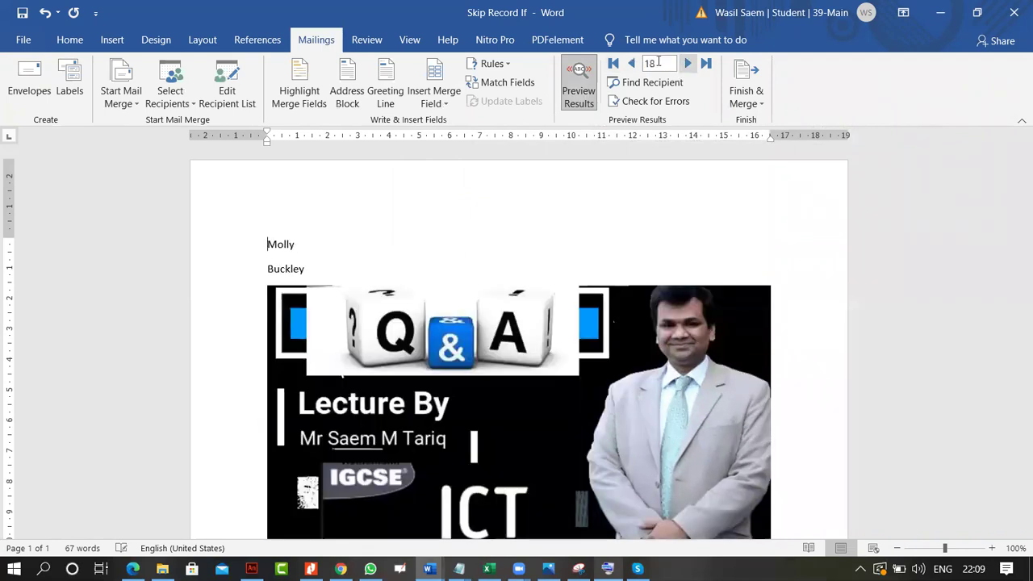
pyautogui.click(631, 64)
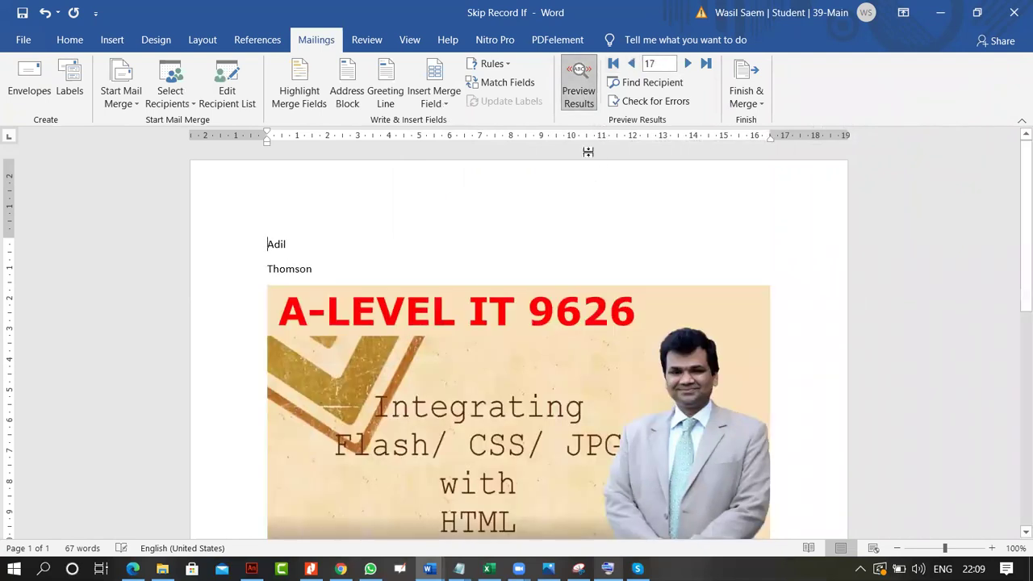
# Step: Turn off the results preview, check the merge fields below the image, and close the Skip Record If document
pyautogui.click(586, 95)
pyautogui.click(516, 255)
pyautogui.scroll(-5, 516, 259)
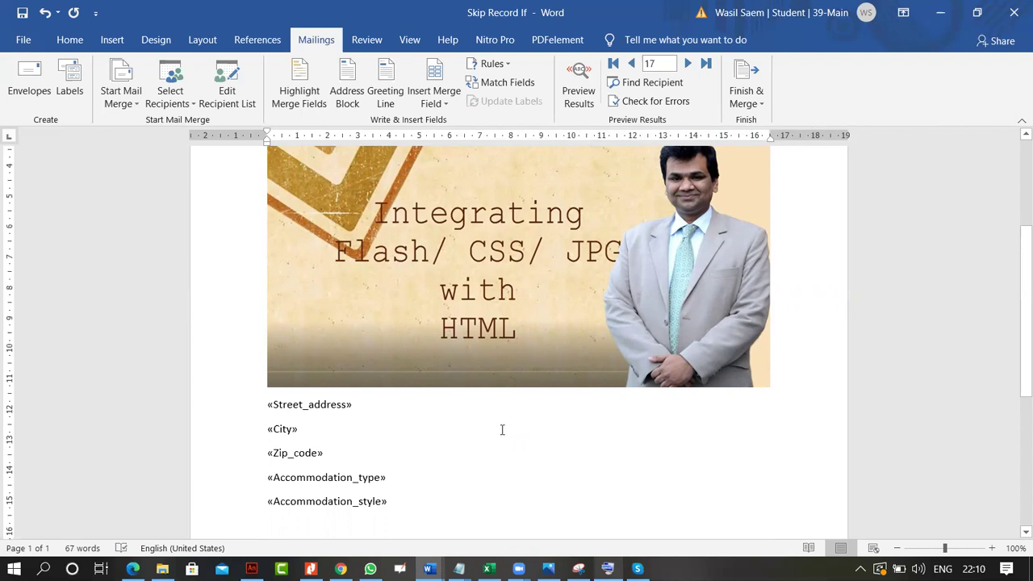
pyautogui.click(1014, 12)
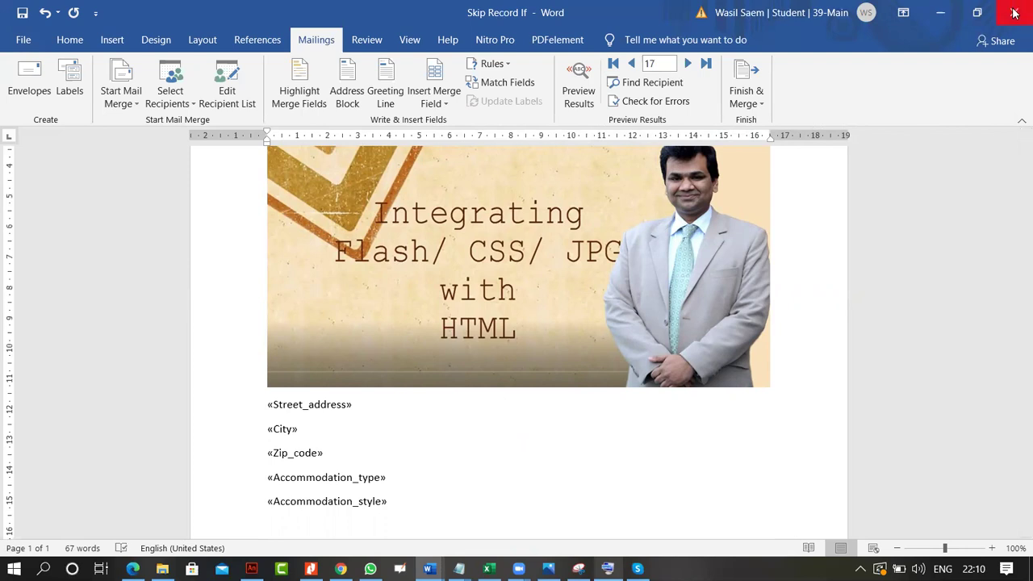
pyautogui.click(502, 305)
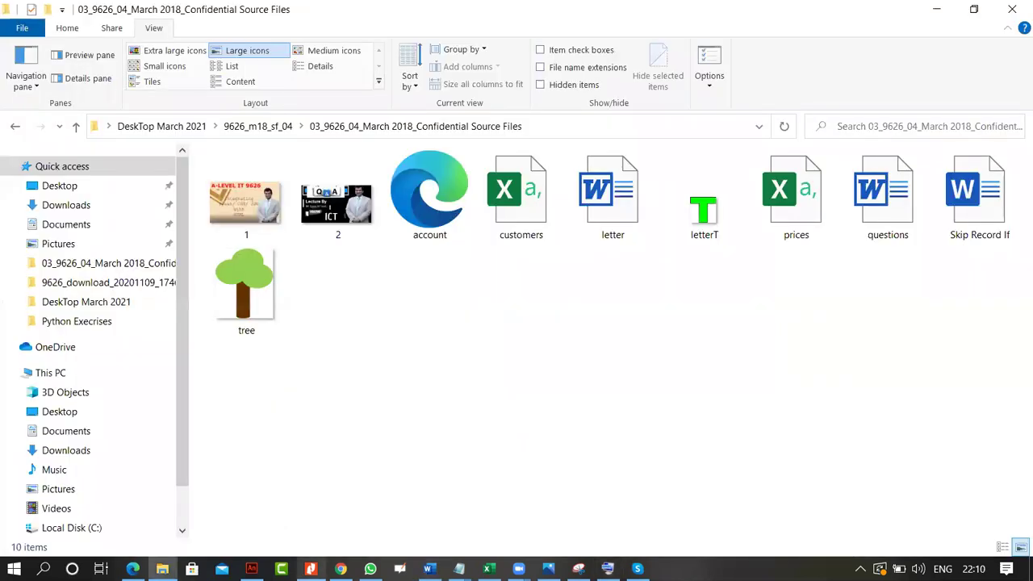
# Step: Switch to Word and create a new blank document
pyautogui.click(429, 569)
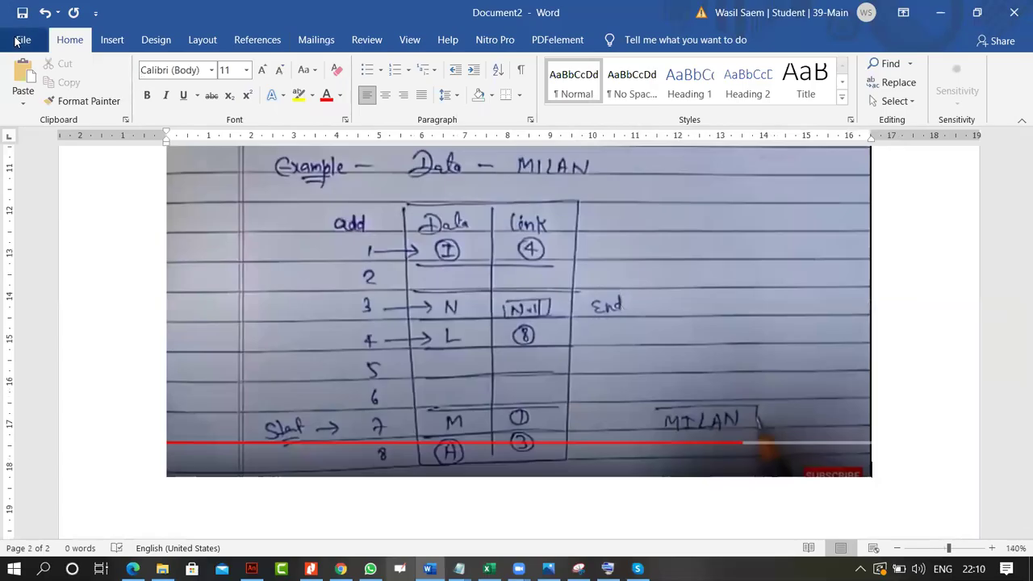
pyautogui.click(17, 38)
pyautogui.click(52, 121)
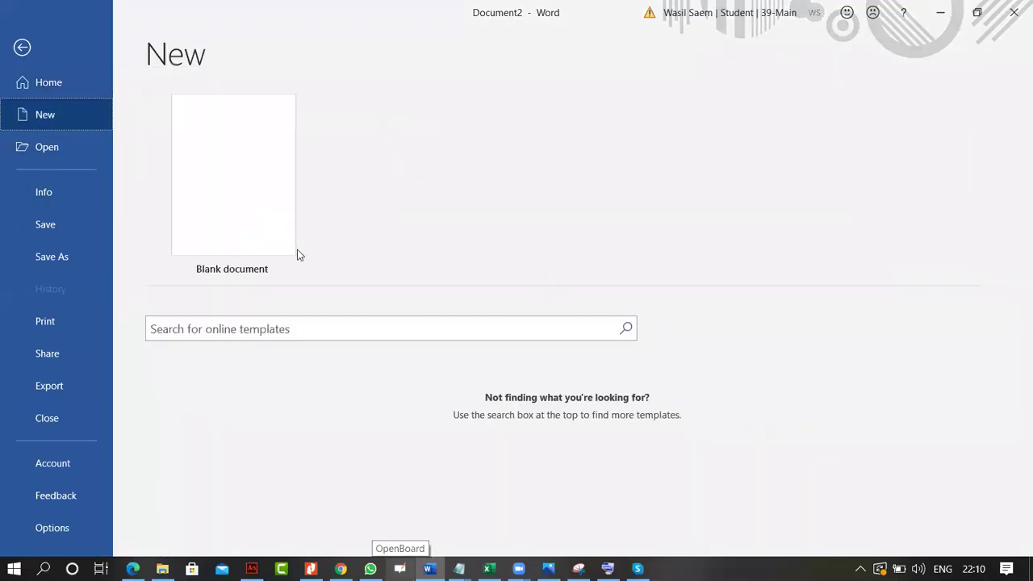
pyautogui.click(233, 226)
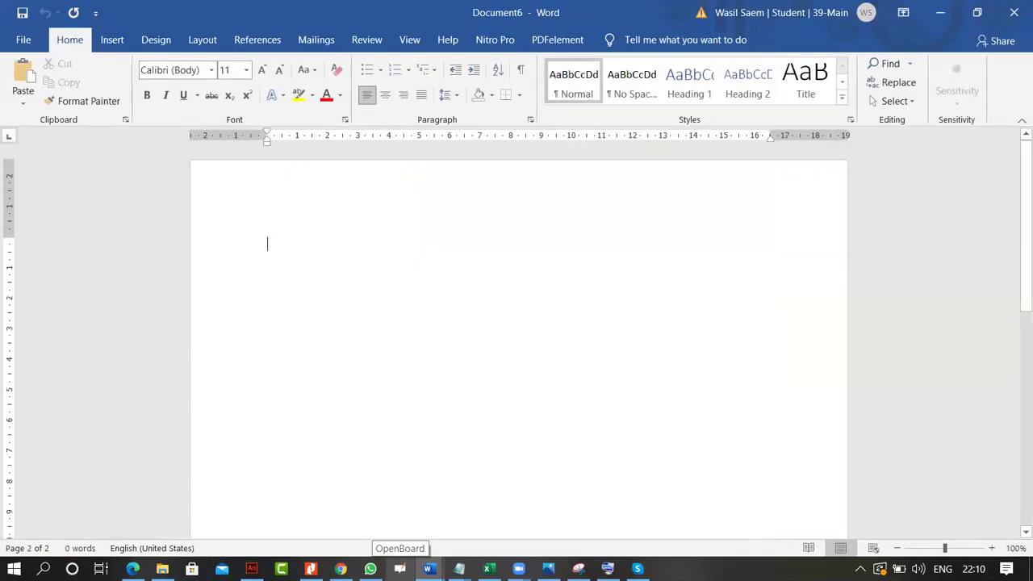
# Step: Switch to File Explorer and open the Database2 file from the Documents folder in Access
pyautogui.hotkey('alt', 'Tab')
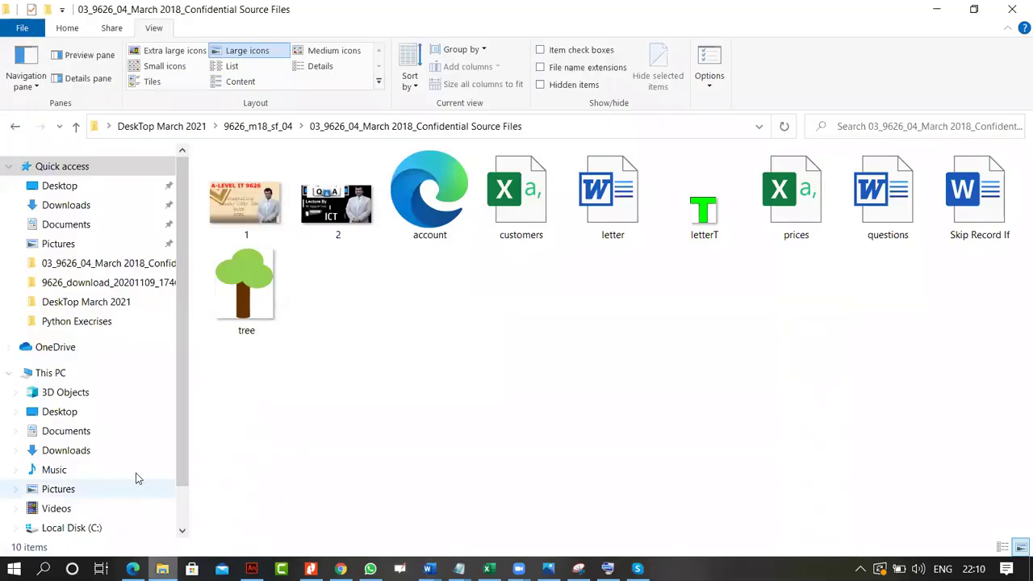
pyautogui.click(94, 428)
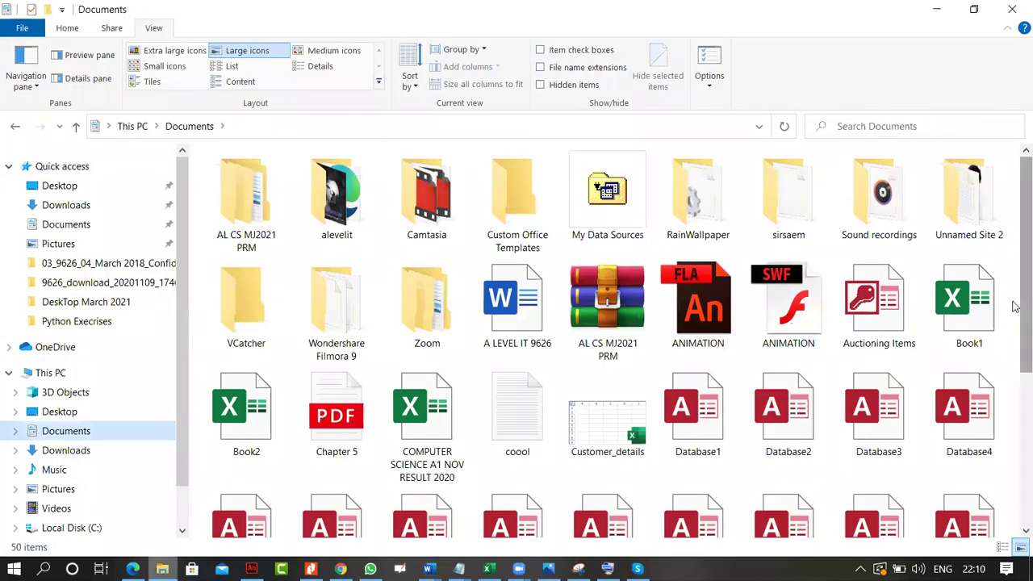
pyautogui.scroll(-2, 1015, 323)
pyautogui.doubleClick(759, 299)
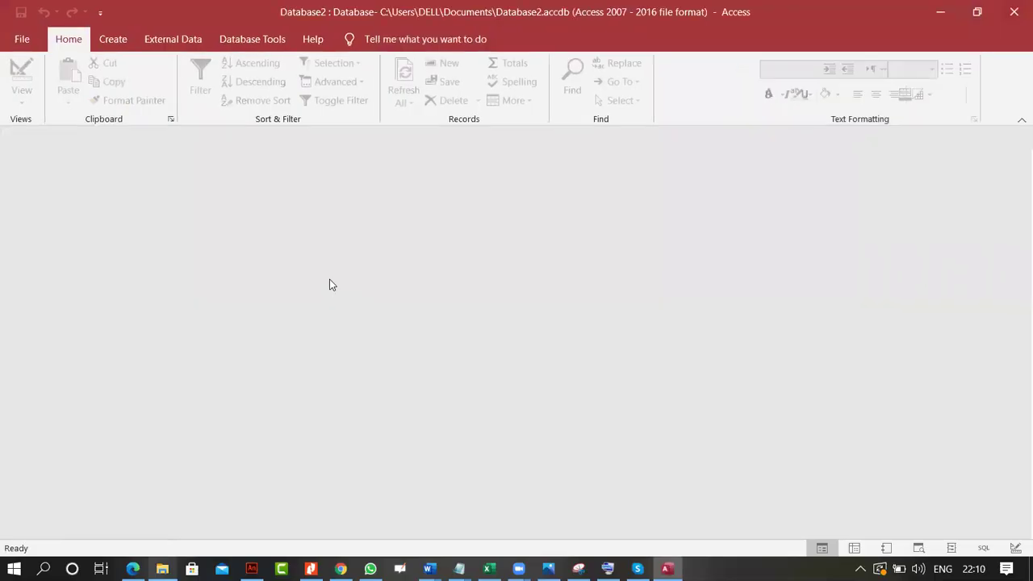
# Step: Check Database2 and Database1 for stored objects, closing each one and deleting its file from the Documents folder
pyautogui.click(1014, 12)
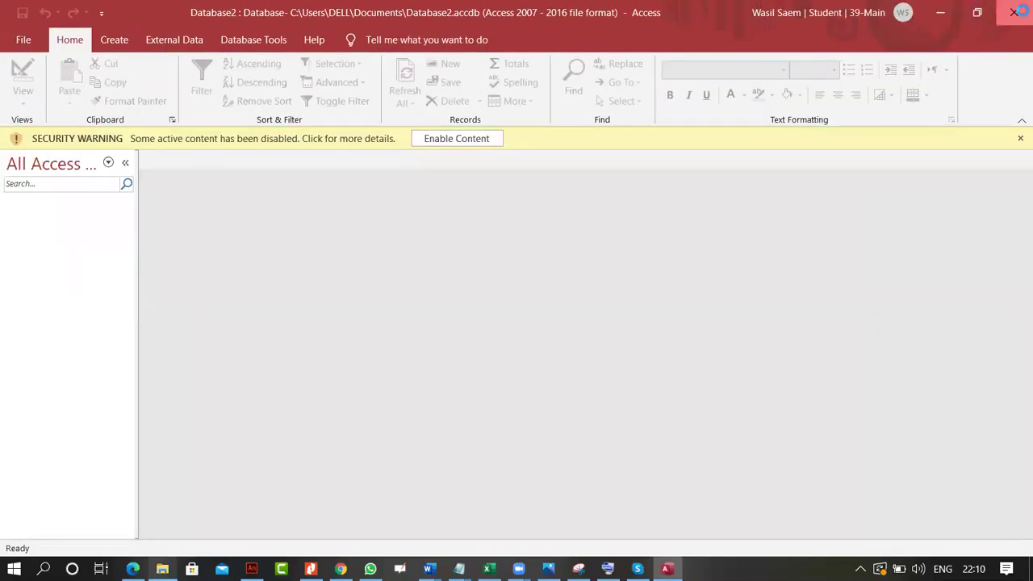
pyautogui.press('Delete')
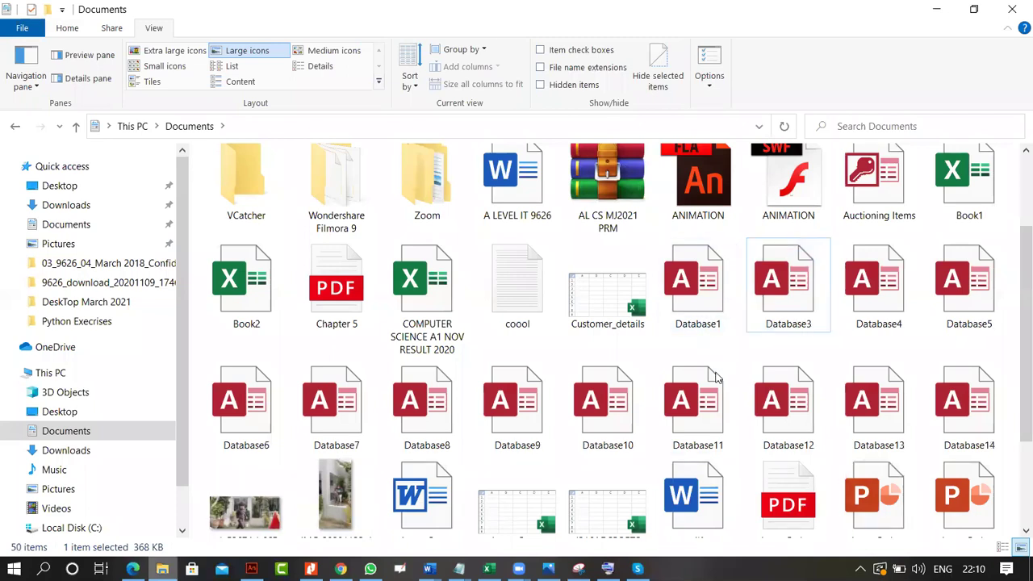
pyautogui.doubleClick(721, 295)
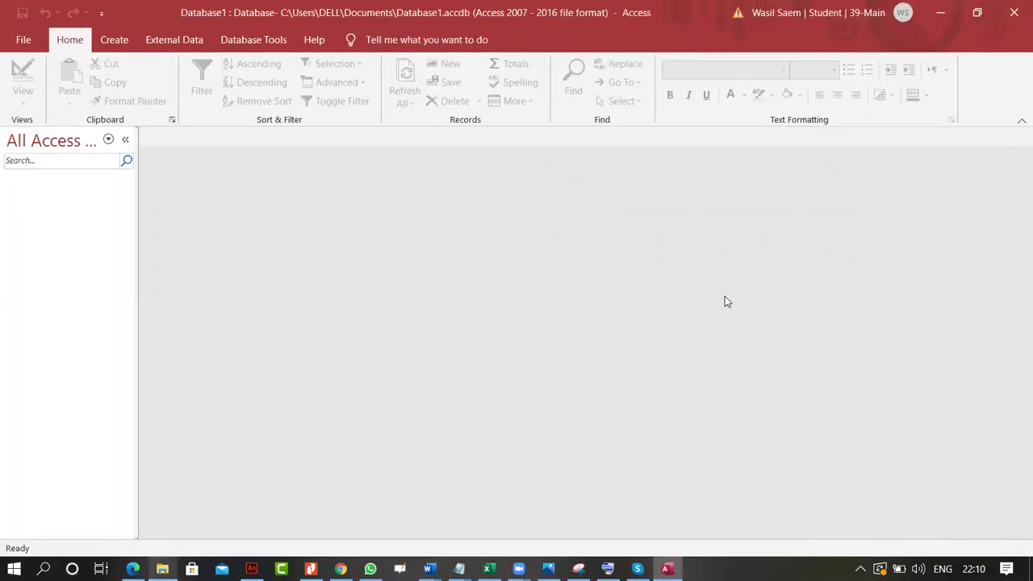
pyautogui.click(109, 139)
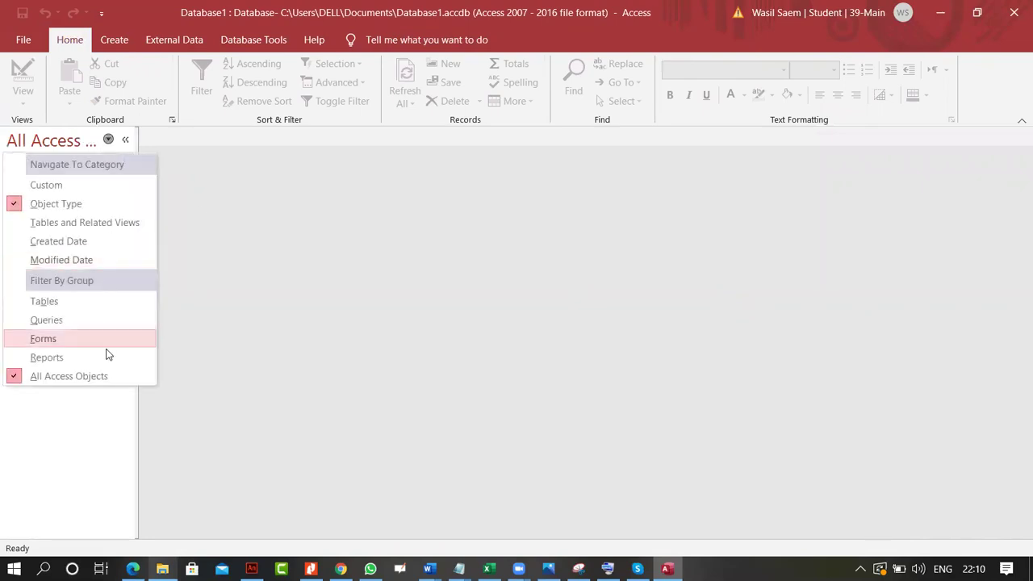
pyautogui.click(761, 266)
pyautogui.click(1014, 10)
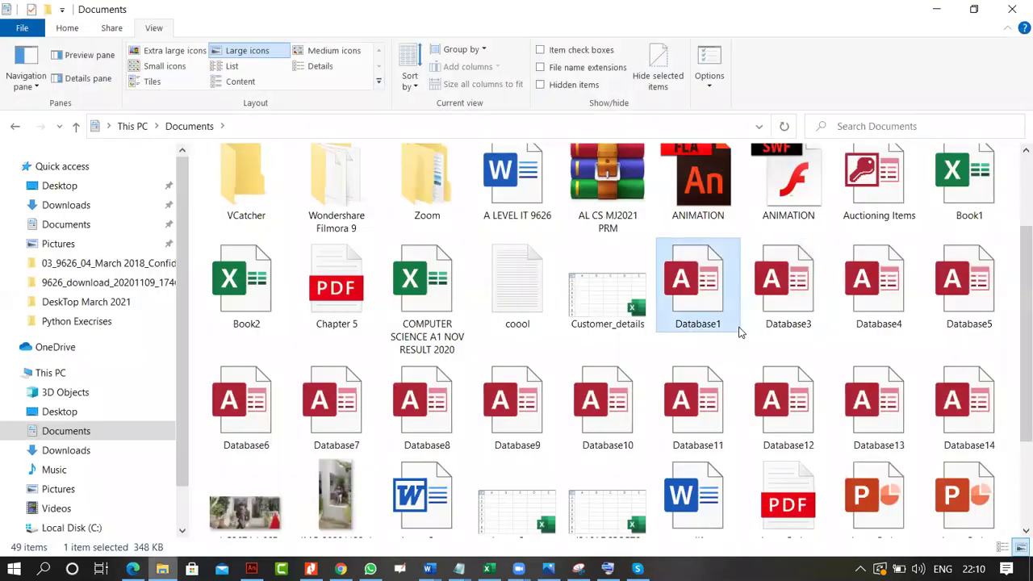
# Step: Open the Database3 database, look through the records of its REPORT NAME query, and close the database
pyautogui.doubleClick(707, 311)
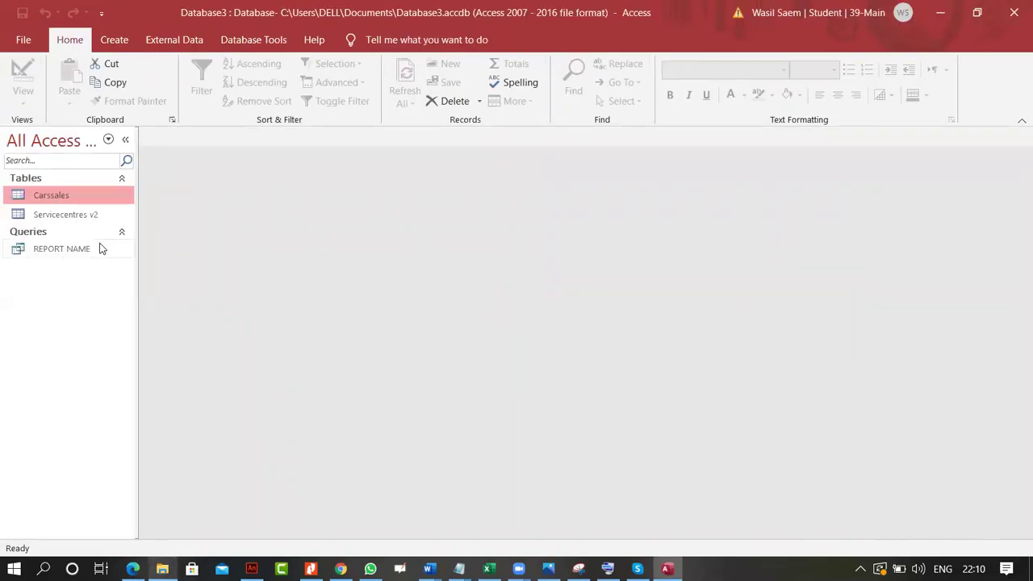
pyautogui.doubleClick(99, 248)
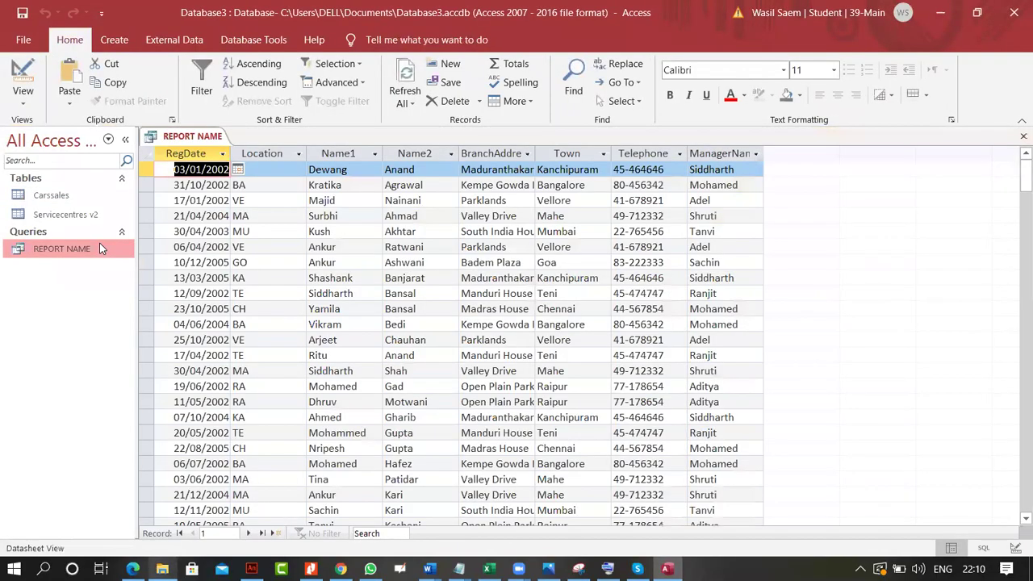
pyautogui.scroll(-7, 662, 345)
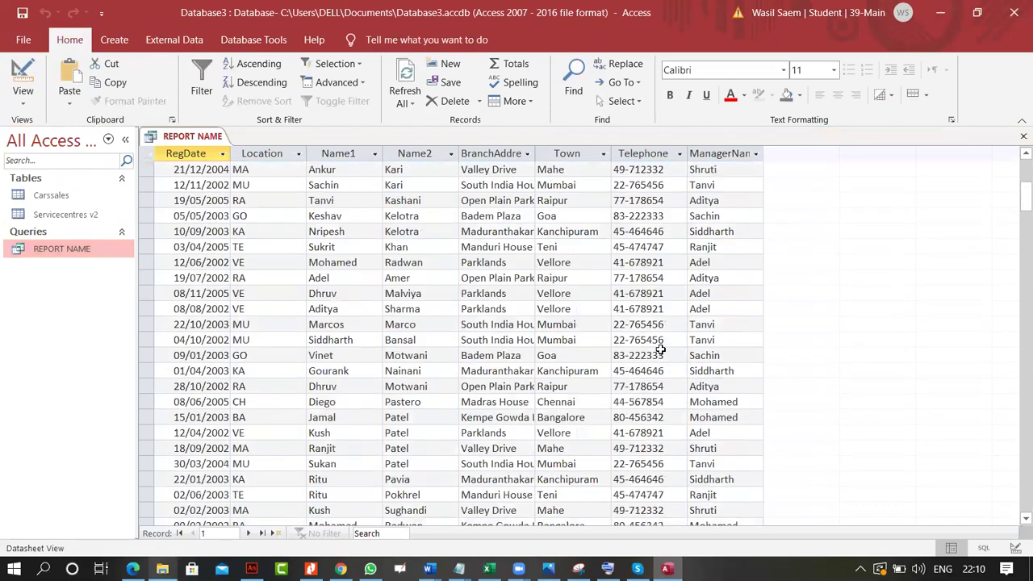
pyautogui.scroll(7, 662, 345)
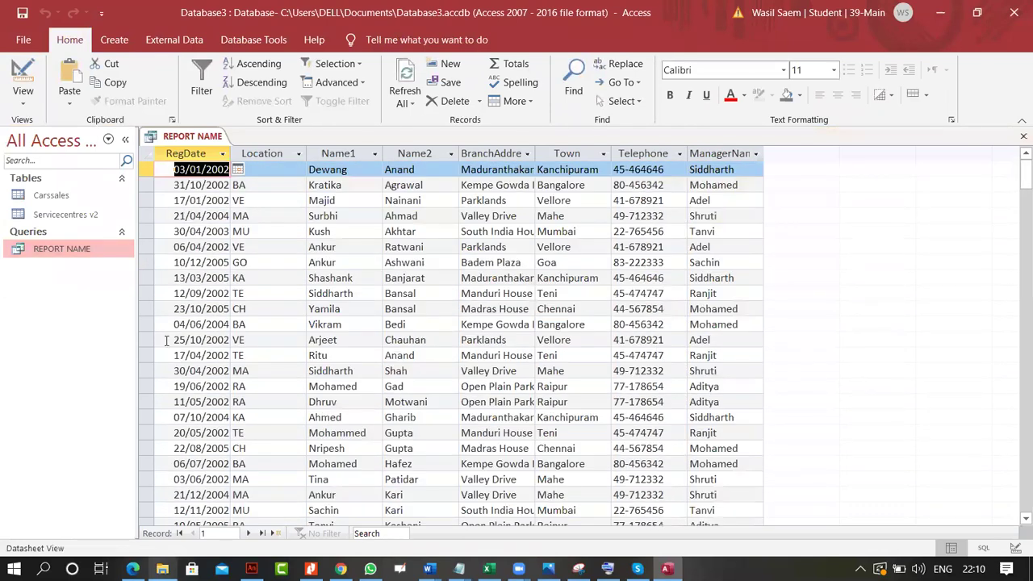
pyautogui.click(1014, 7)
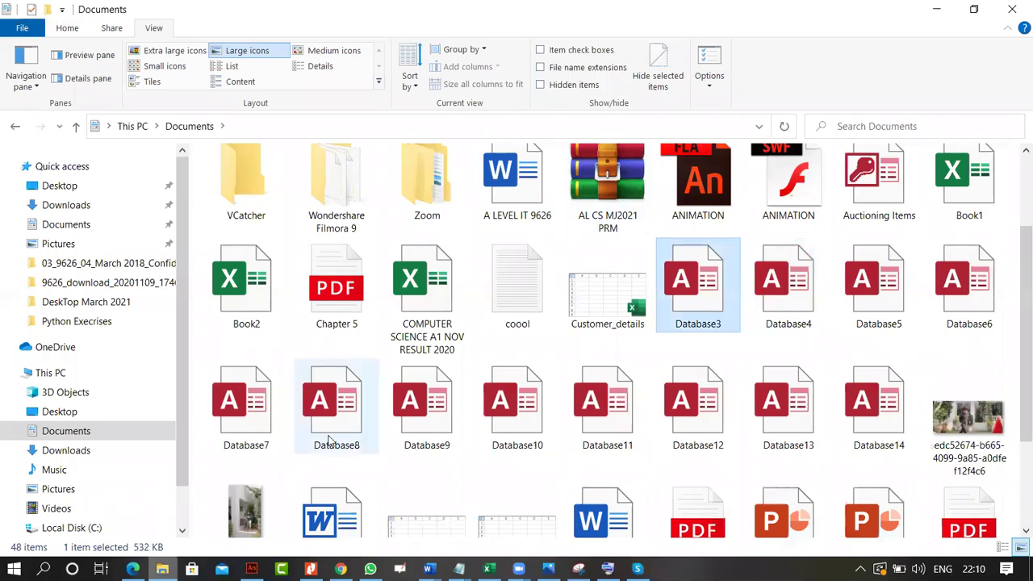
# Step: Switch to the blank Word document and choose Database3 from Documents as the mail merge's existing recipient list
pyautogui.click(429, 569)
pyautogui.click(519, 496)
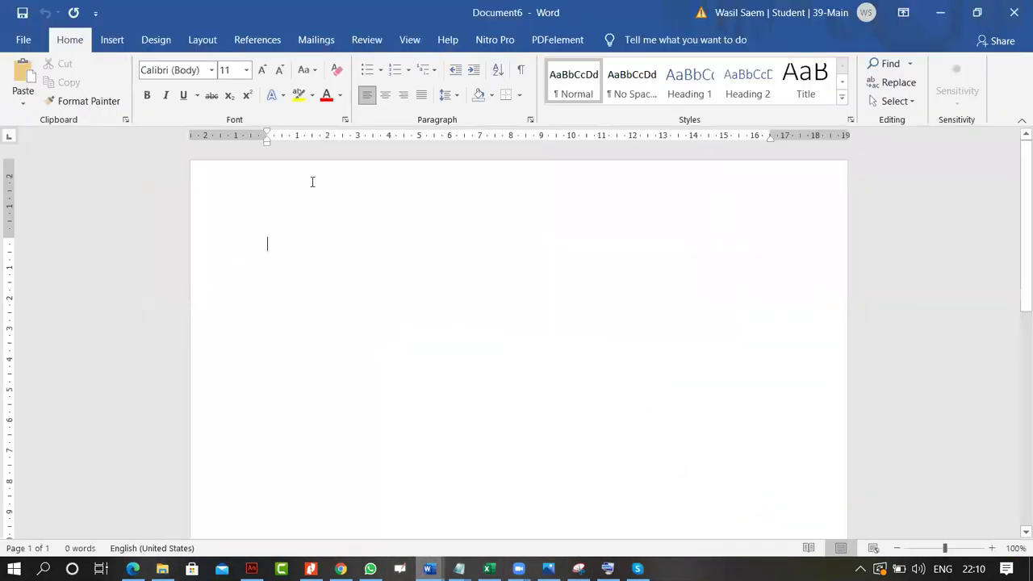
pyautogui.click(315, 39)
pyautogui.click(170, 96)
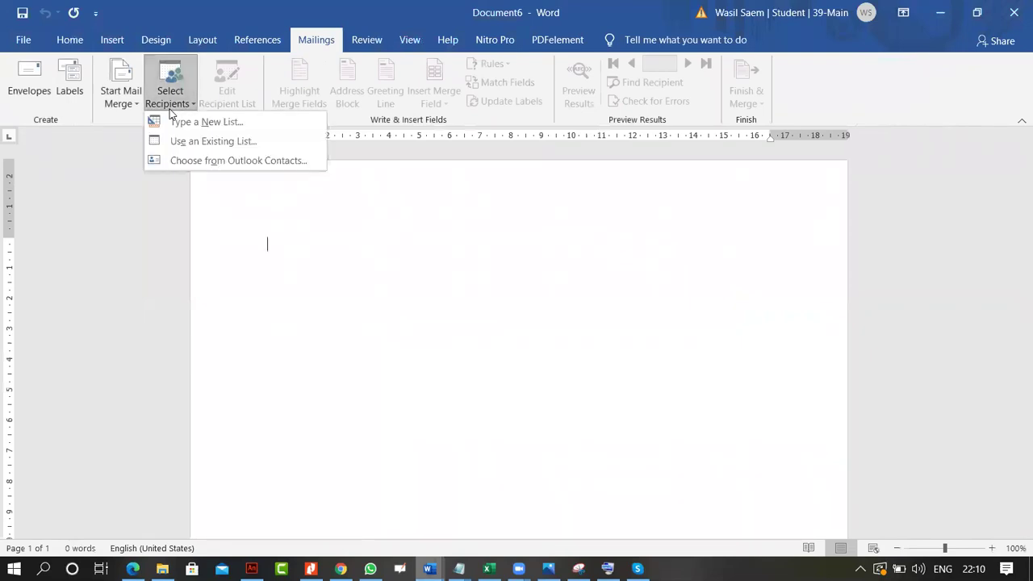
pyautogui.click(243, 140)
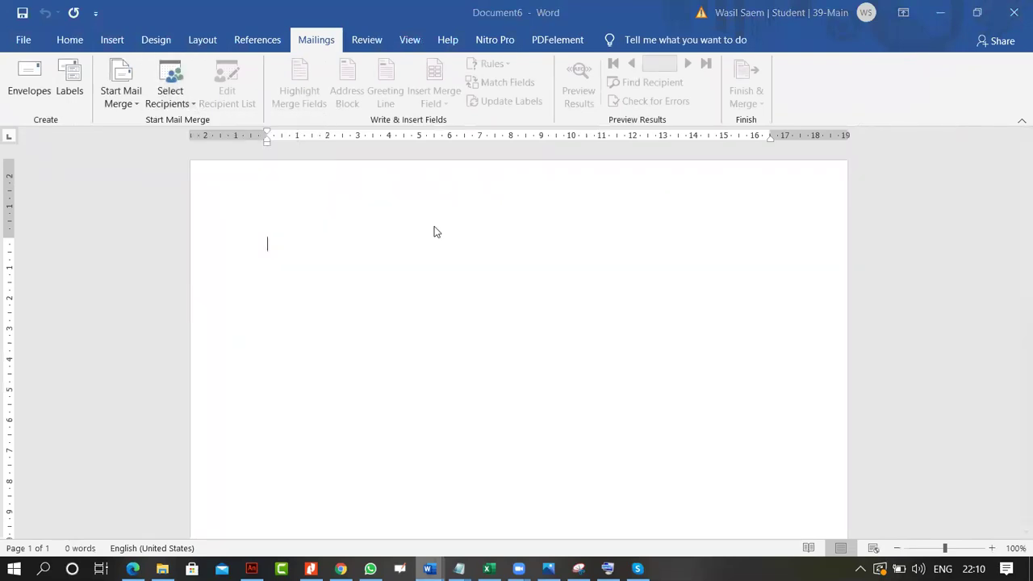
pyautogui.click(79, 231)
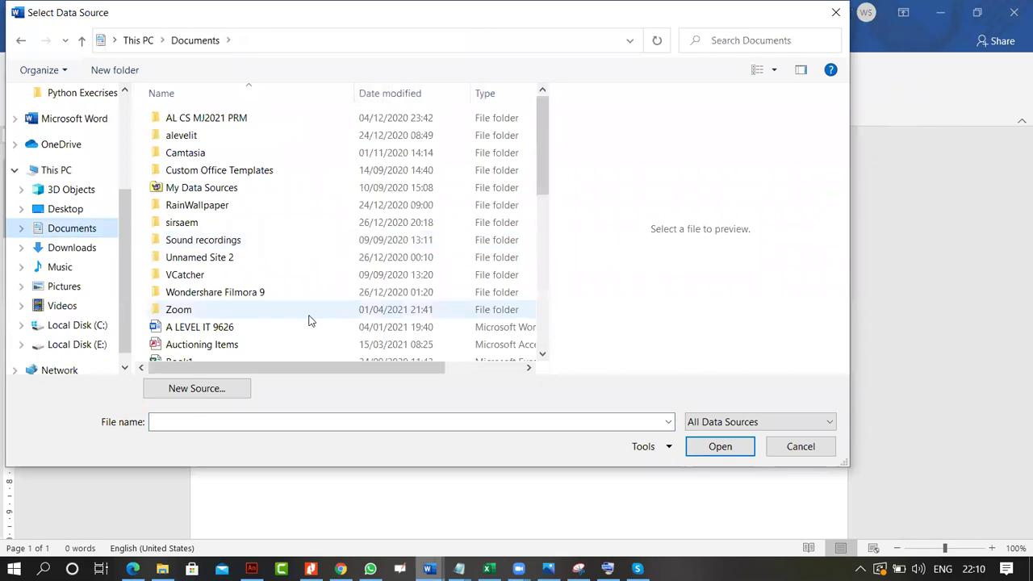
pyautogui.scroll(-4, 269, 257)
pyautogui.doubleClick(264, 247)
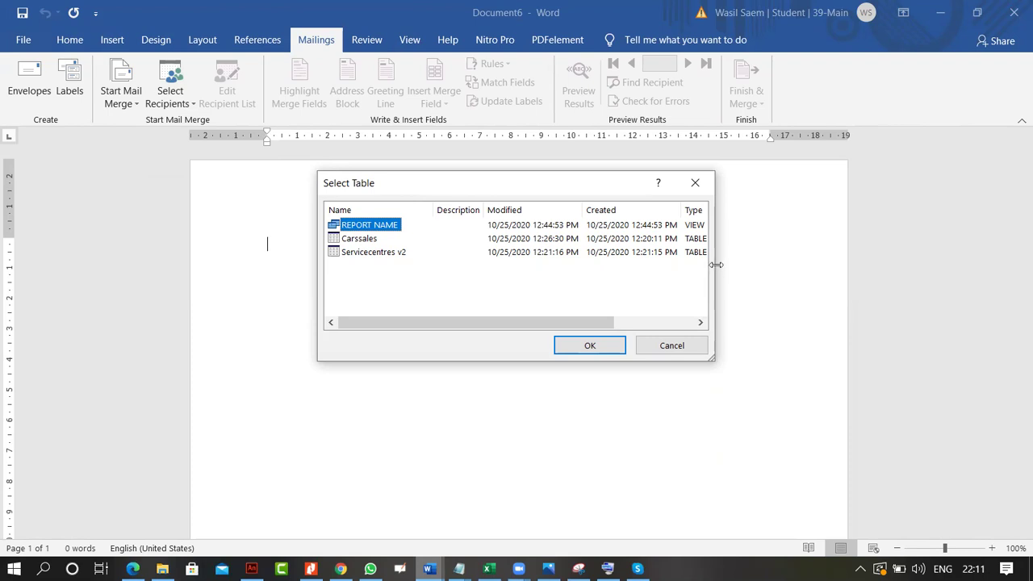
# Step: Widen the Select Table dialog and choose the REPORT NAME query as the merge's recipient source
pyautogui.moveTo(715, 264); pyautogui.dragTo(914, 264)
pyautogui.click(371, 238)
pyautogui.click(367, 229)
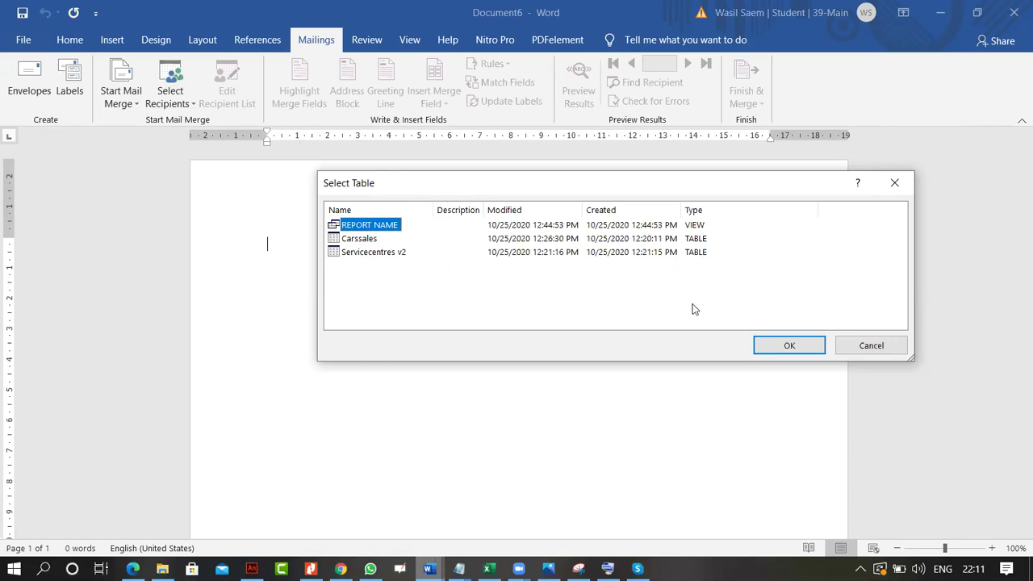
pyautogui.click(787, 347)
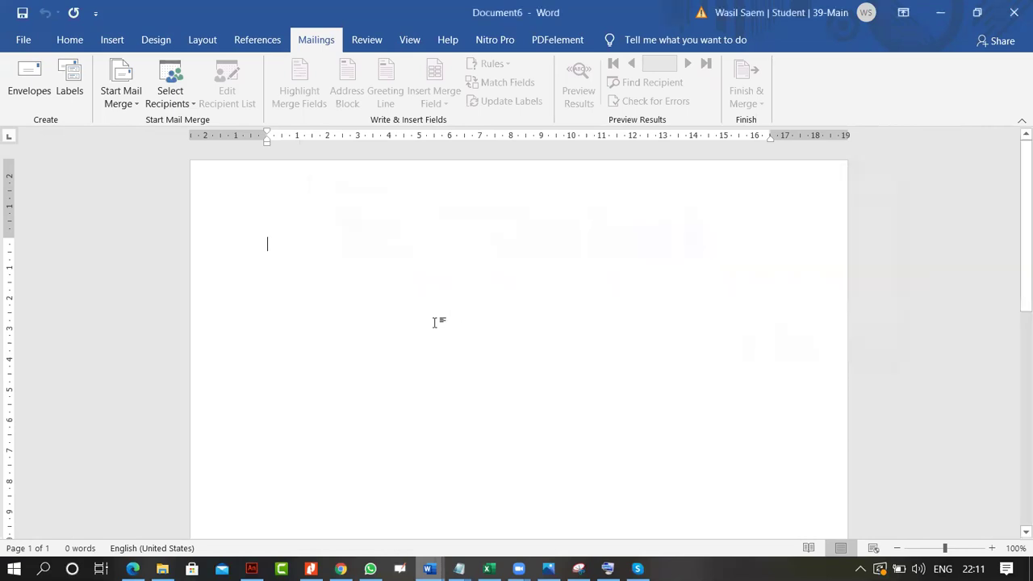
# Step: Review all columns of the Database3 recipient list through to ManagerName, and close the list
pyautogui.click(229, 94)
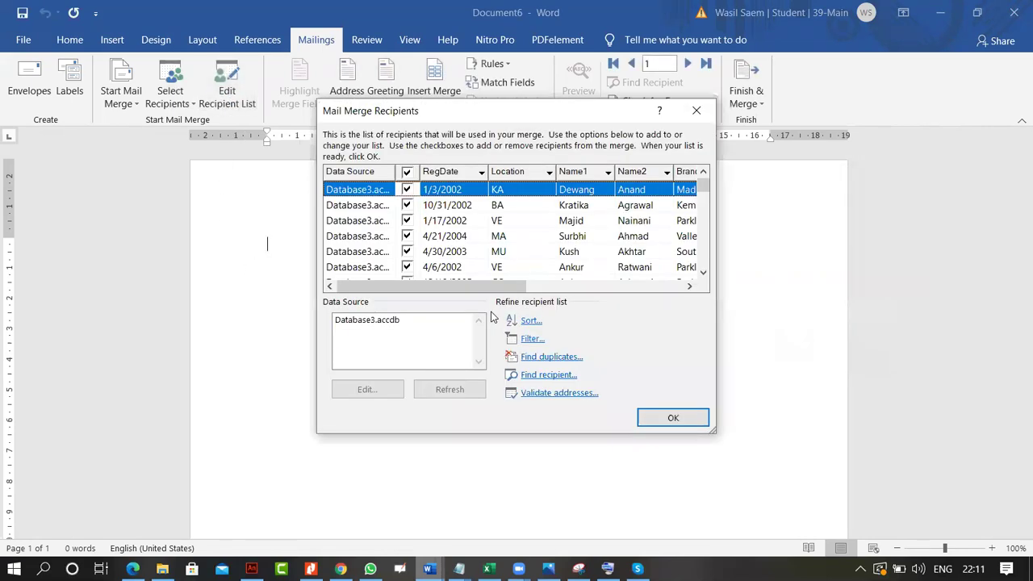
pyautogui.moveTo(498, 287); pyautogui.dragTo(703, 288)
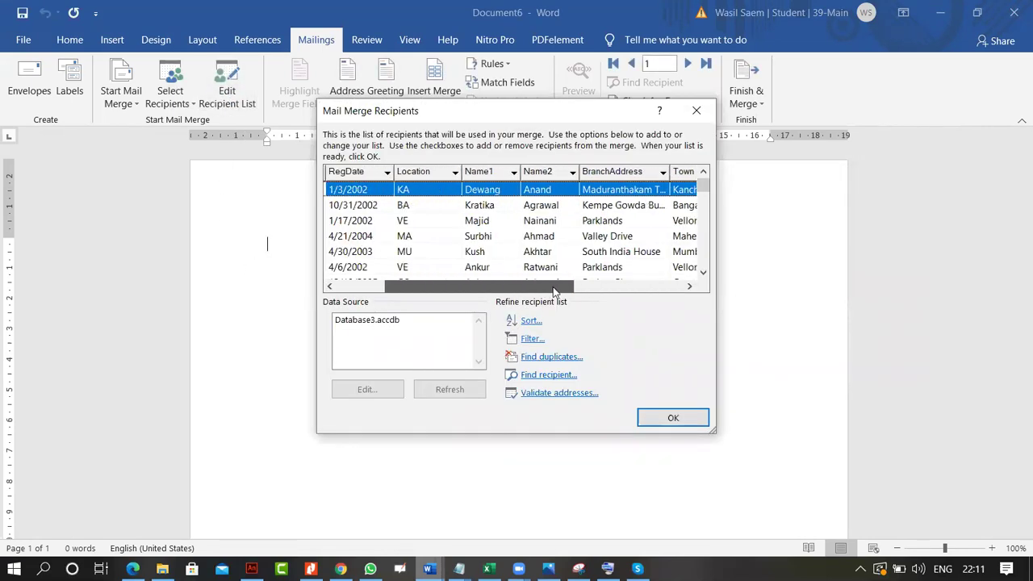
pyautogui.moveTo(705, 186)
pyautogui.mouseDown()
pyautogui.moveTo(705, 266)
pyautogui.moveTo(705, 184)
pyautogui.mouseUp()
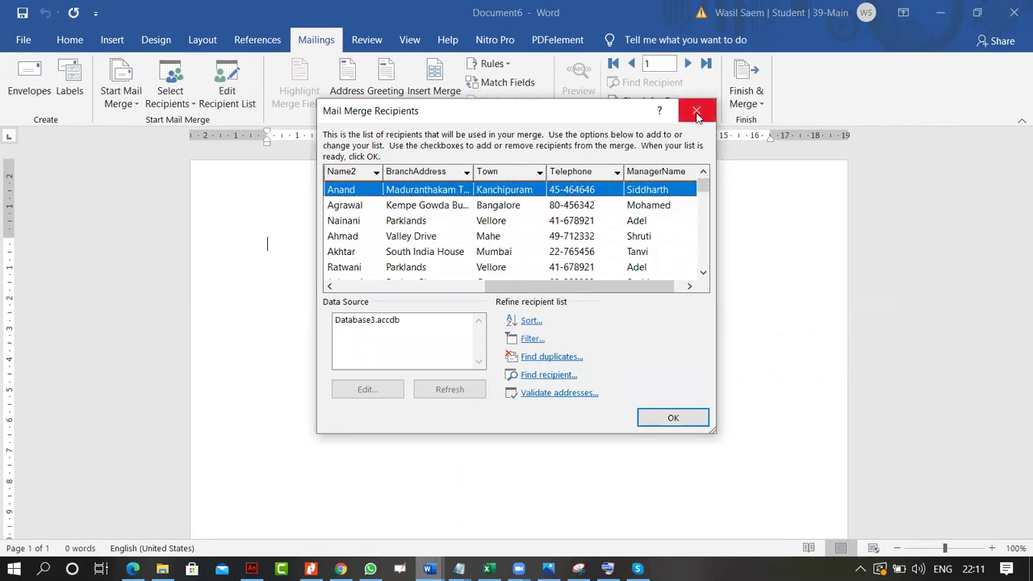
pyautogui.click(697, 113)
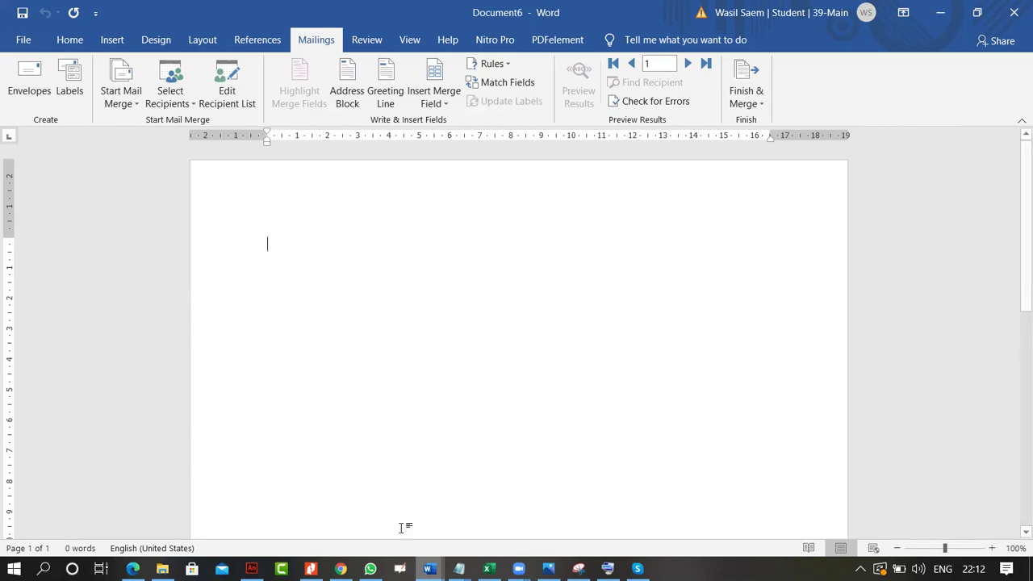
# Step: Search Windows for %temp% and open the Temp folder in File Explorer
pyautogui.moveTo(341, 568)
pyautogui.moveTo(132, 569)
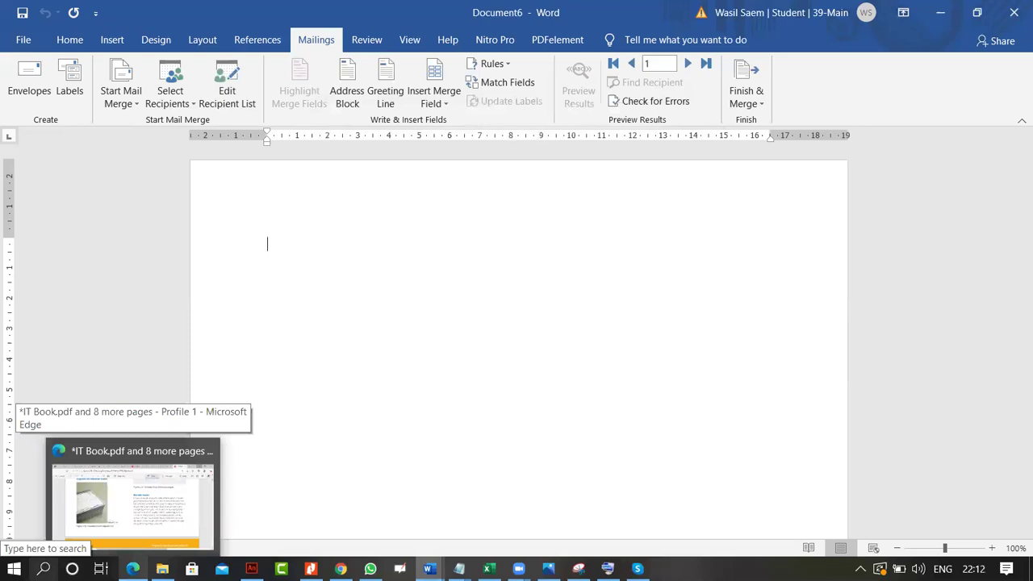
pyautogui.click(13, 569)
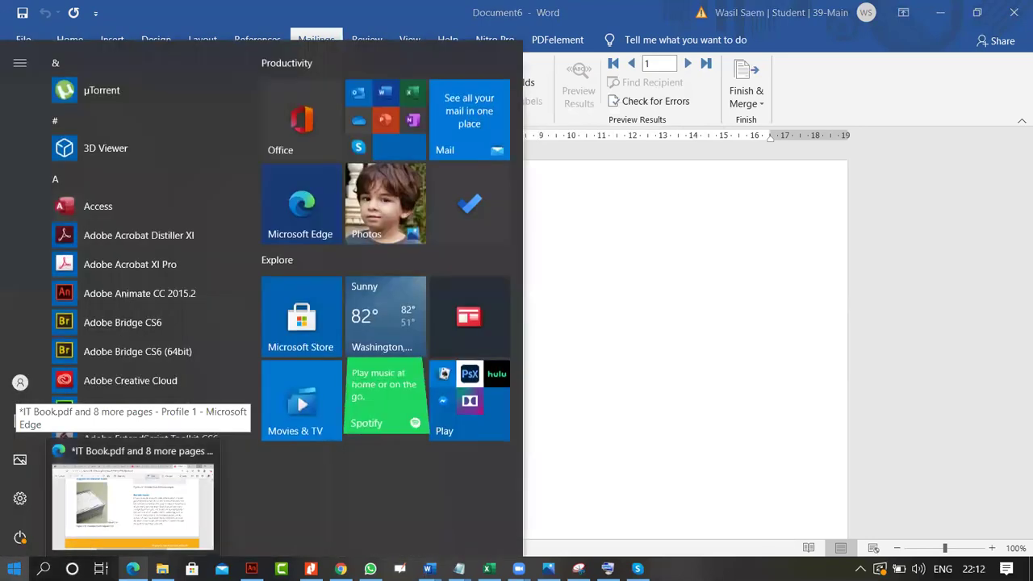
pyautogui.click(44, 568)
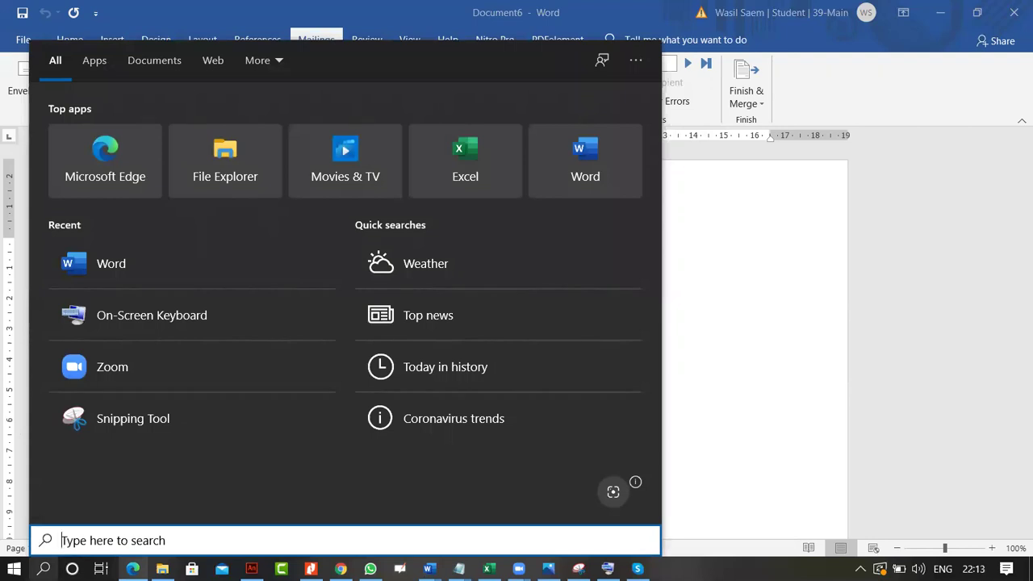
pyautogui.write('%')
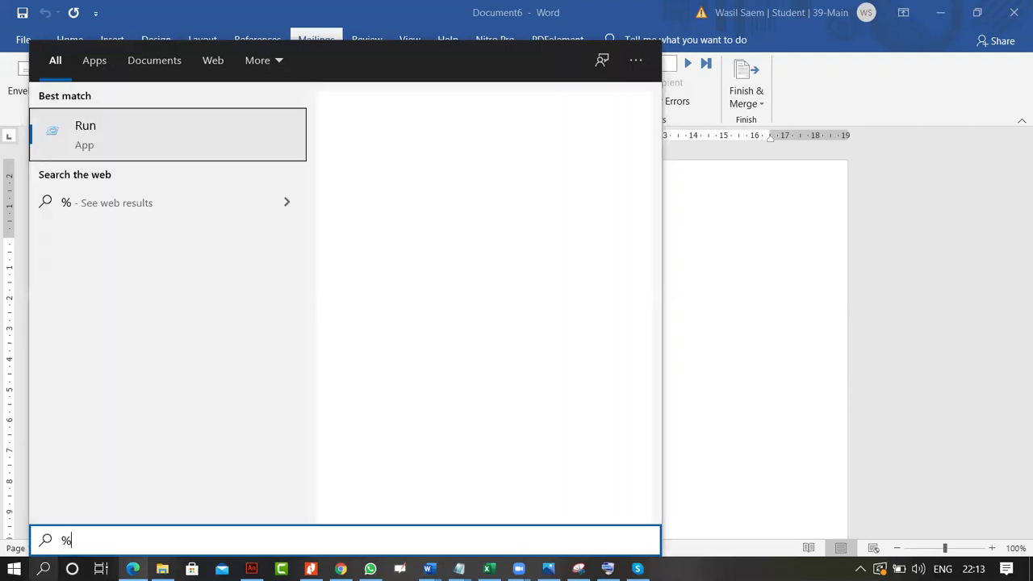
pyautogui.write('temp')
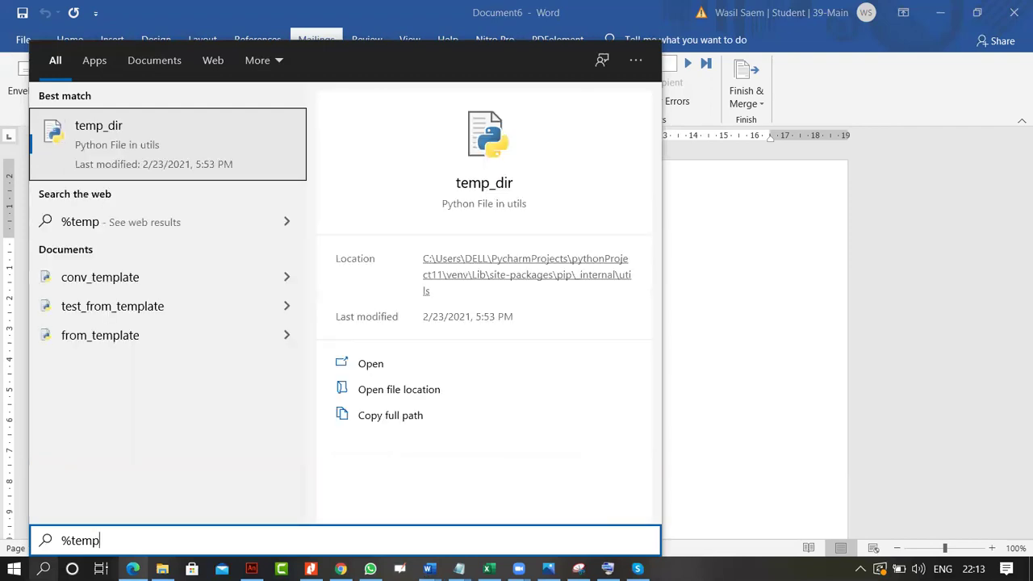
pyautogui.write('%')
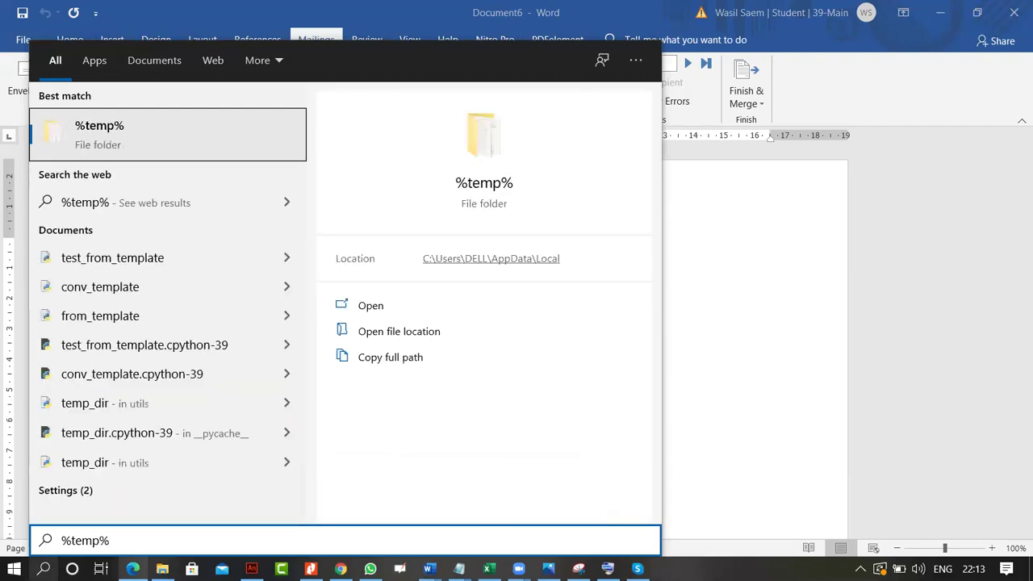
pyautogui.press('Return')
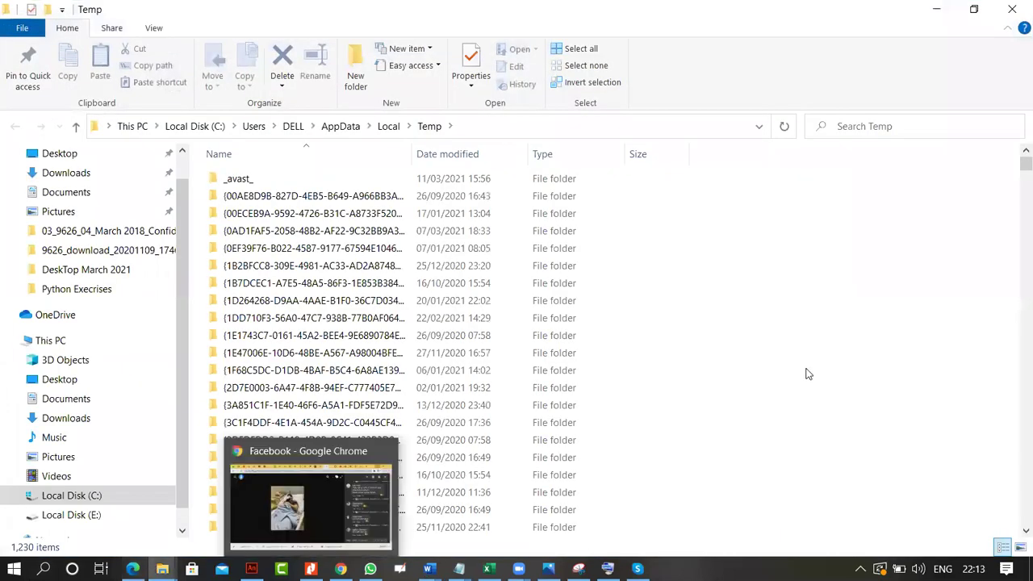
# Step: Select all items in the Temp folder, check their combined properties, and close the dialog without changes
pyautogui.scroll(-5, 746, 367)
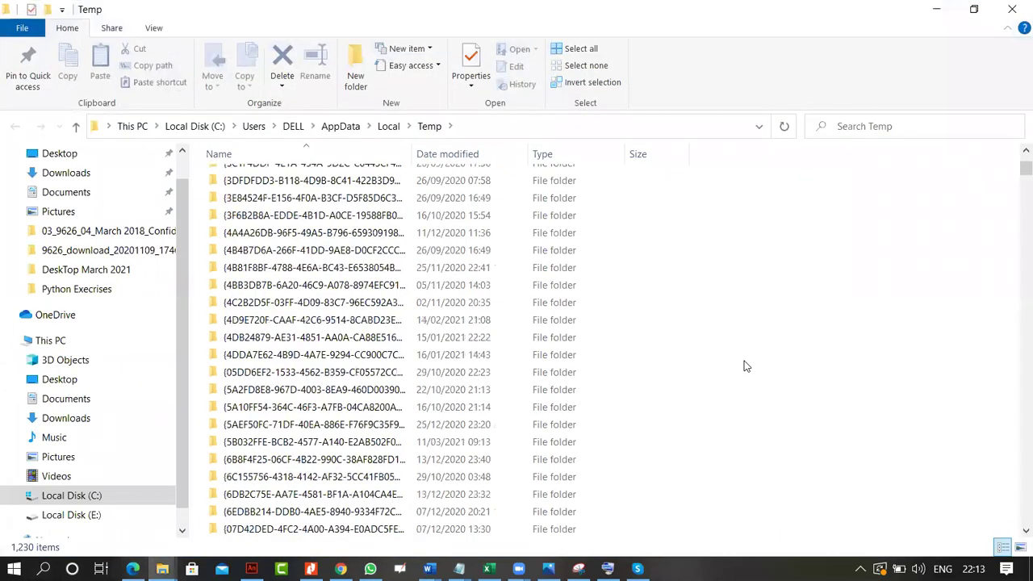
pyautogui.scroll(-8, 742, 365)
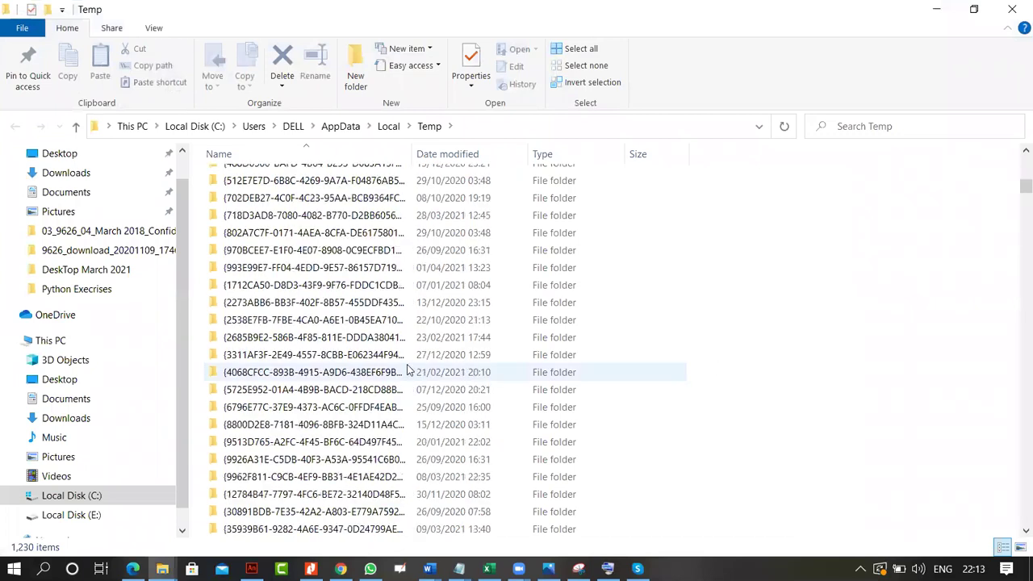
pyautogui.click(409, 372)
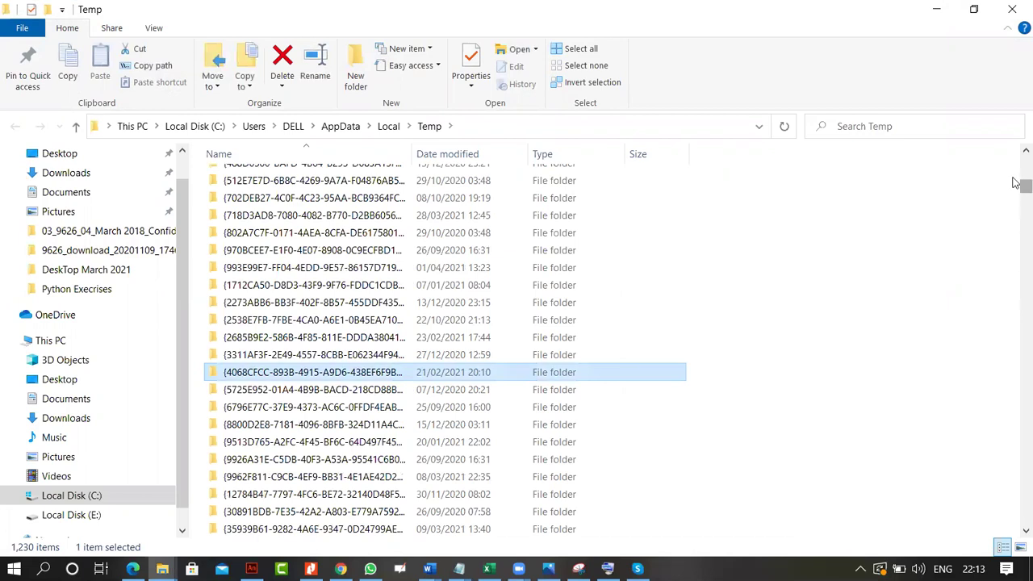
pyautogui.moveTo(1016, 187); pyautogui.dragTo(1005, 526)
pyautogui.moveTo(862, 503); pyautogui.dragTo(223, 4)
pyautogui.rightClick(305, 251)
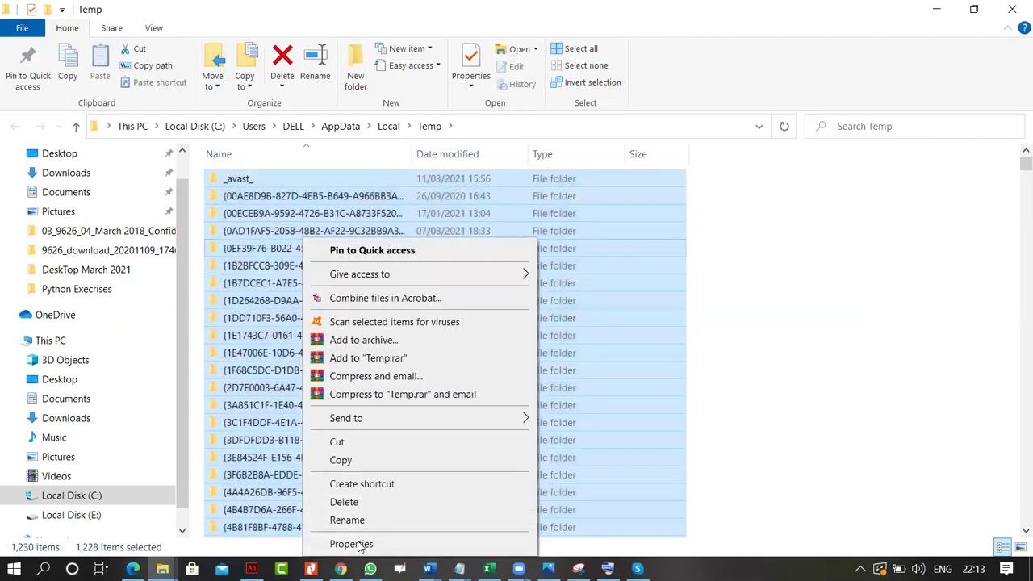
pyautogui.click(396, 543)
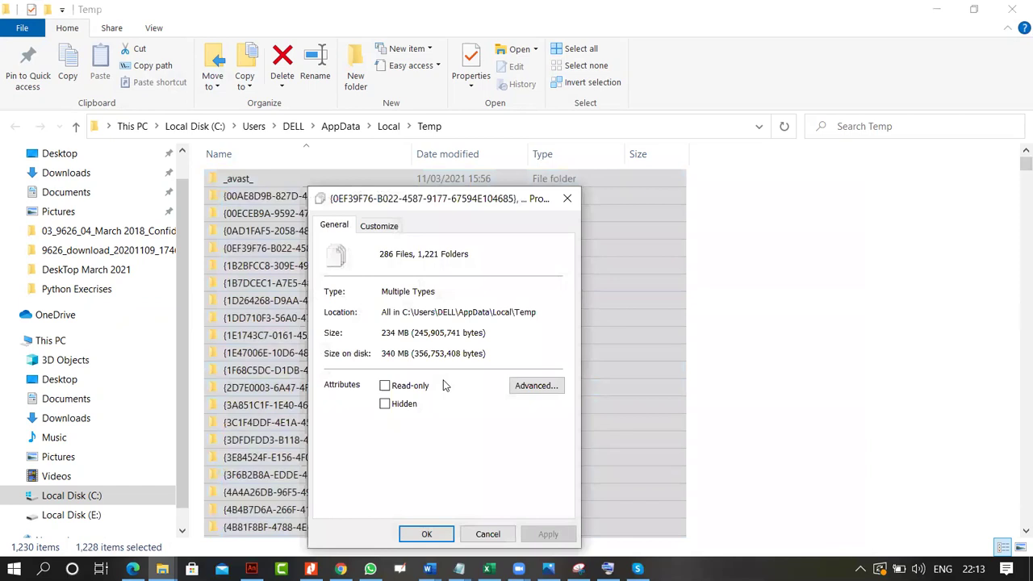
pyautogui.click(475, 536)
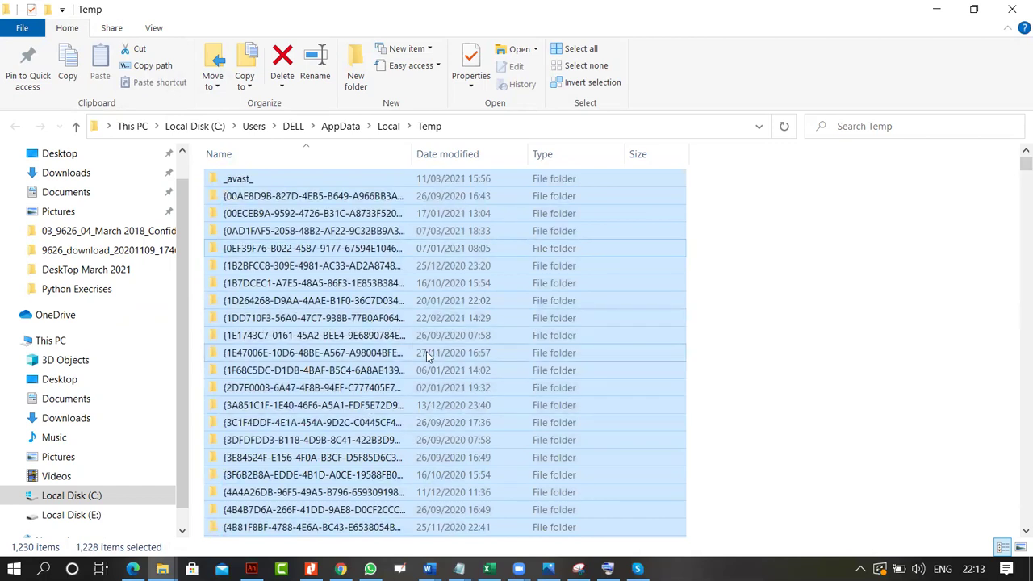
# Step: Delete the selected Temp items, granting administrator permission for msdtadmin and skipping all items that are in use or denied access
pyautogui.press('Delete')
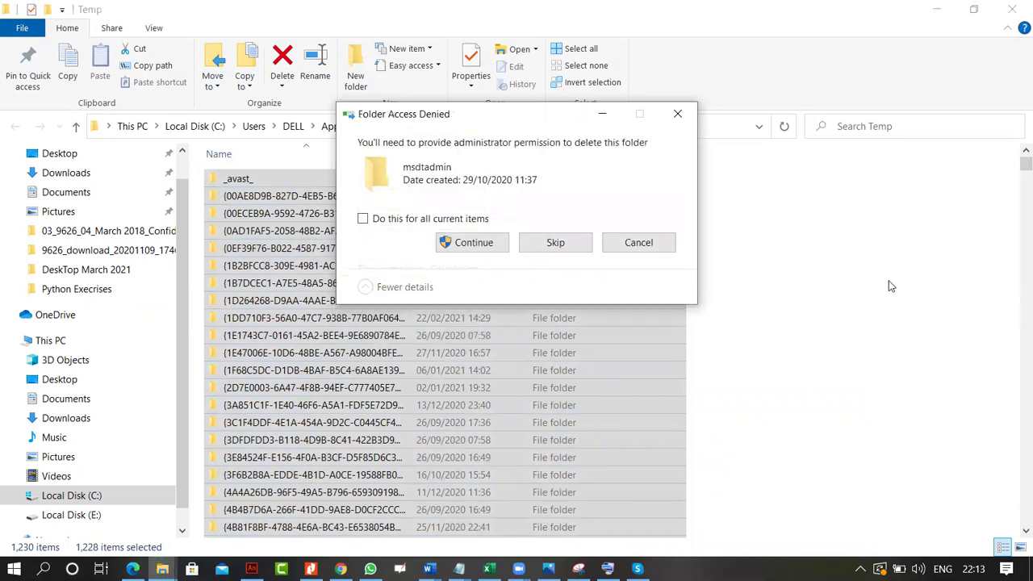
pyautogui.click(487, 252)
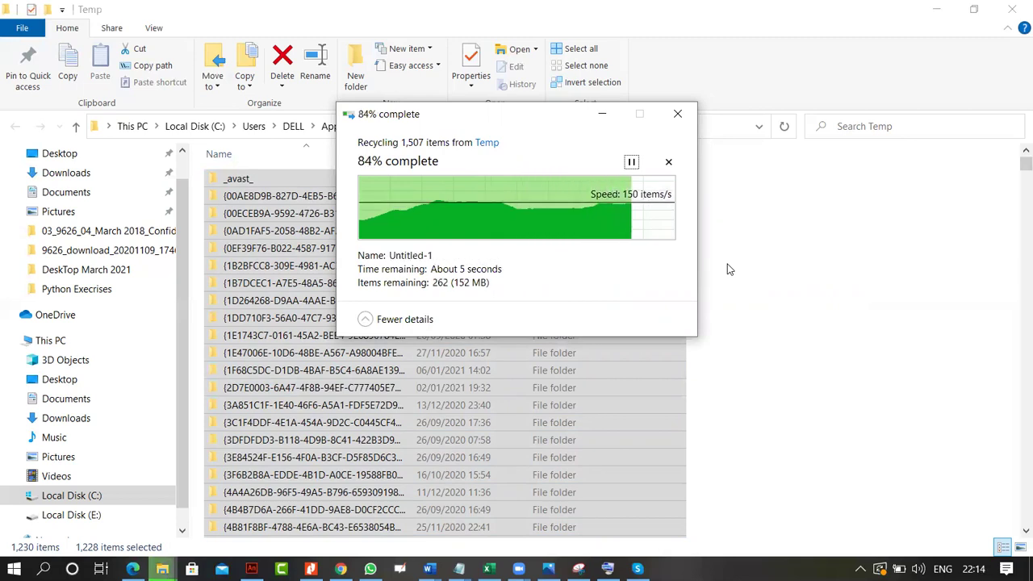
pyautogui.click(556, 283)
pyautogui.click(563, 281)
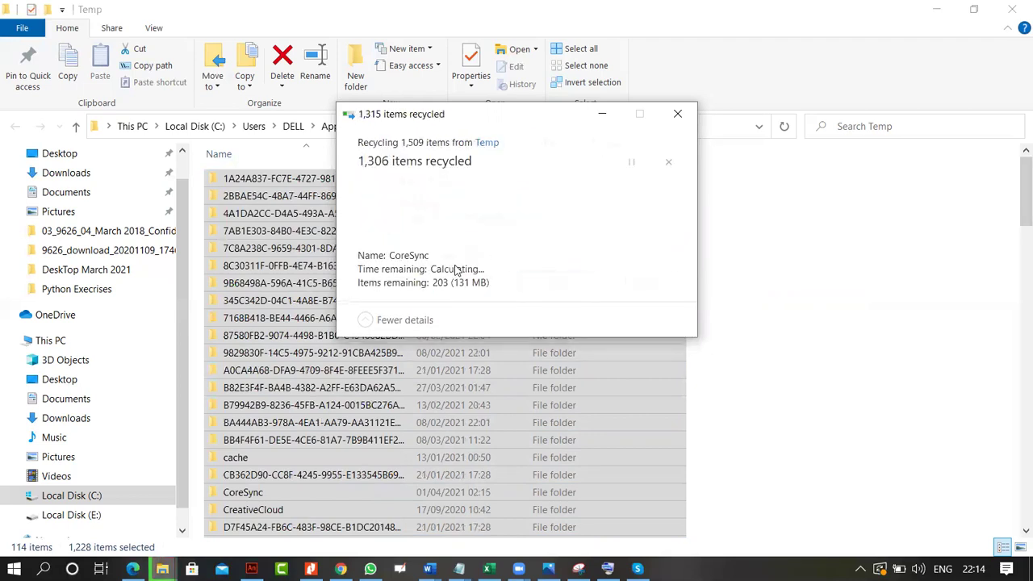
pyautogui.click(400, 258)
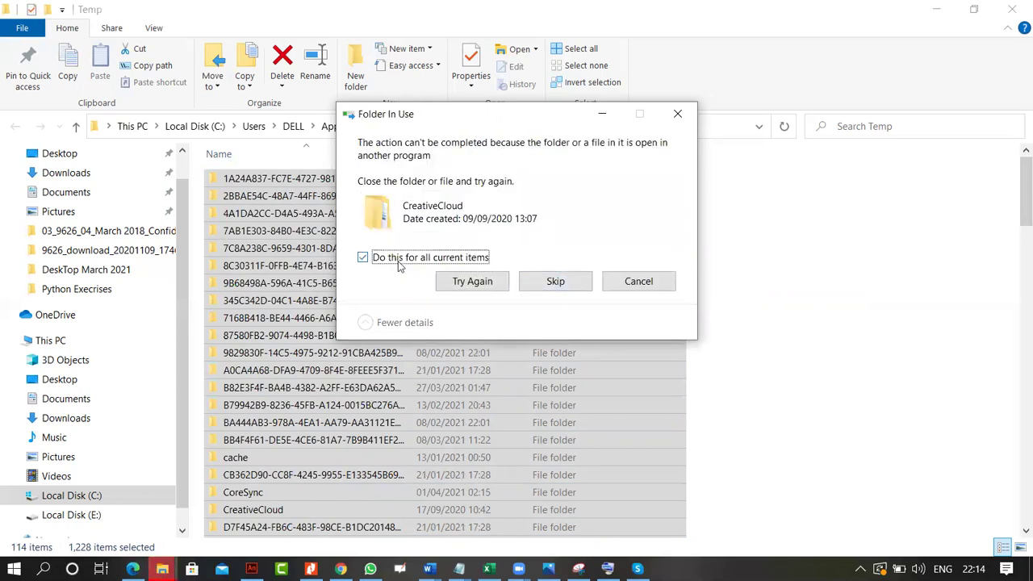
pyautogui.click(553, 278)
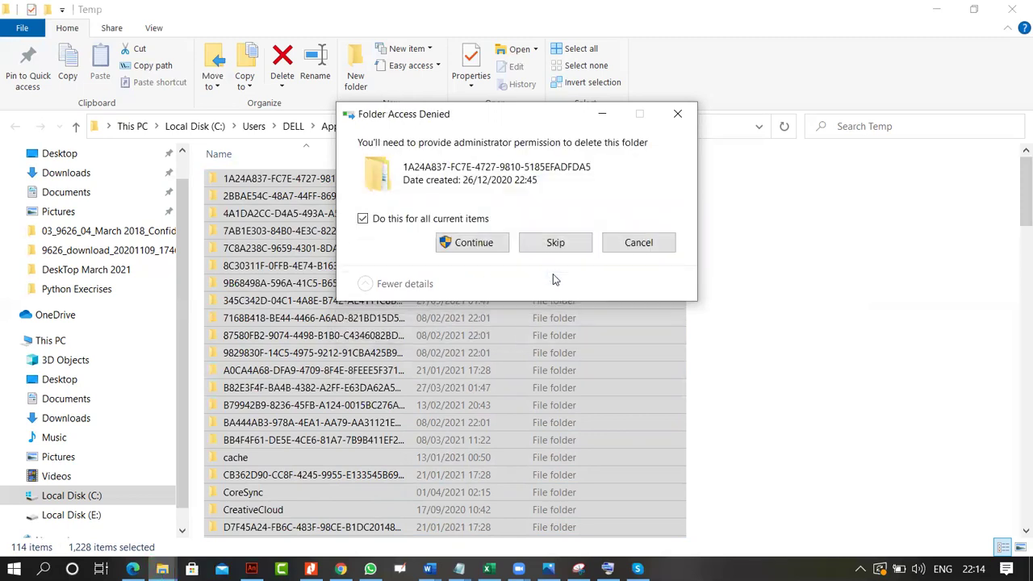
pyautogui.click(555, 243)
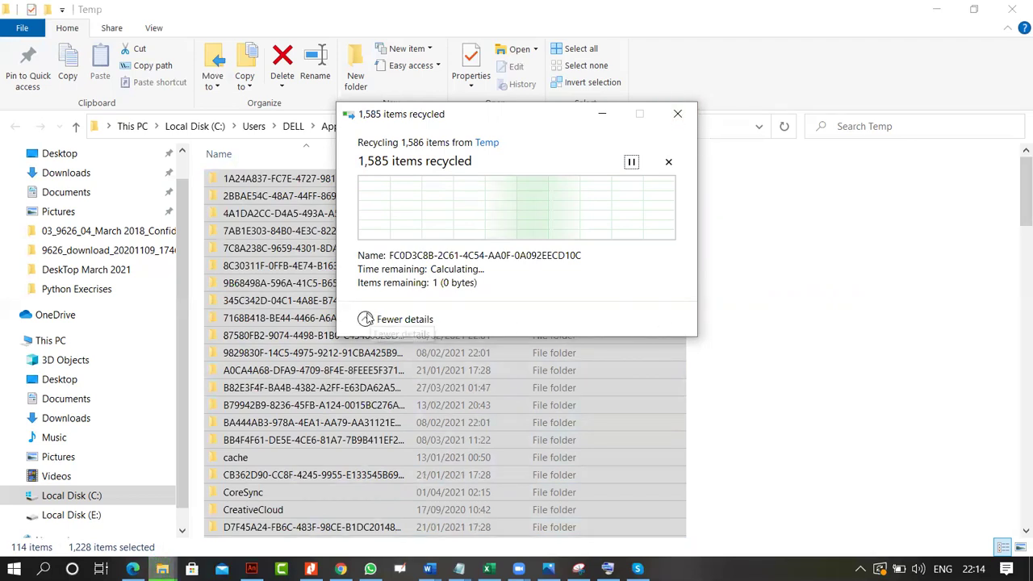
pyautogui.click(386, 321)
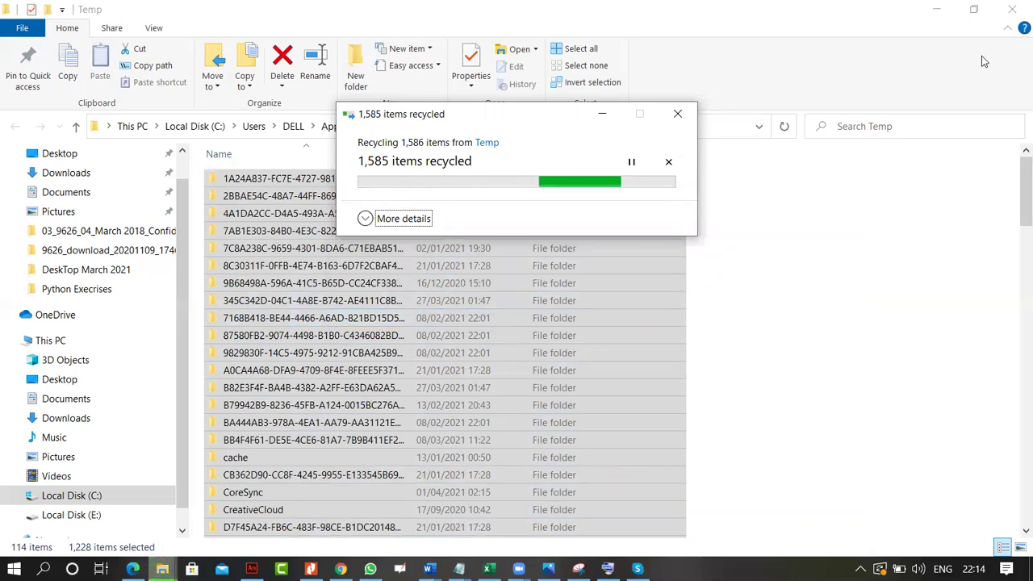
# Step: Minimize the Temp folder window and close Document6 in Word without saving its changes
pyautogui.click(948, 9)
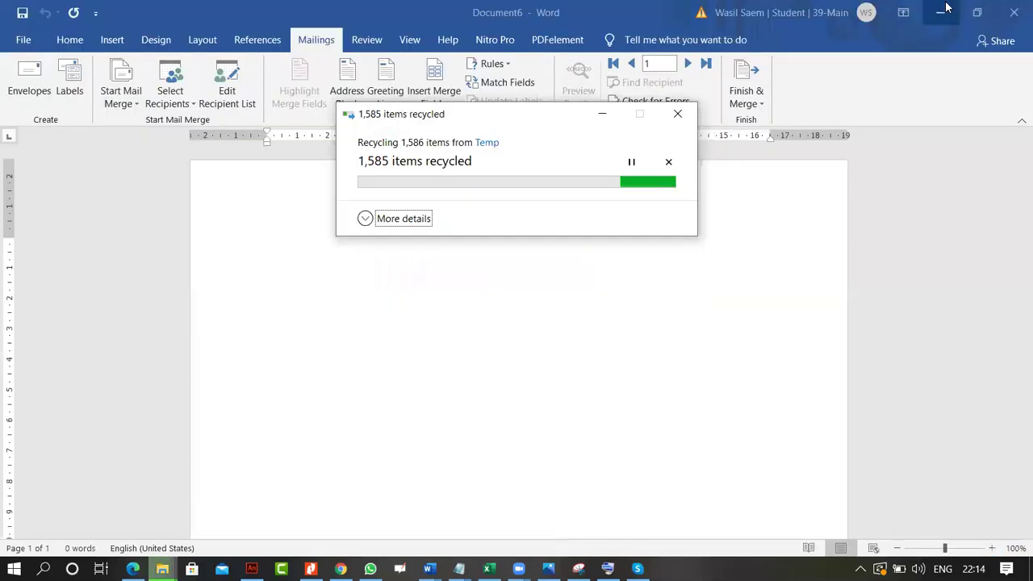
pyautogui.click(1013, 12)
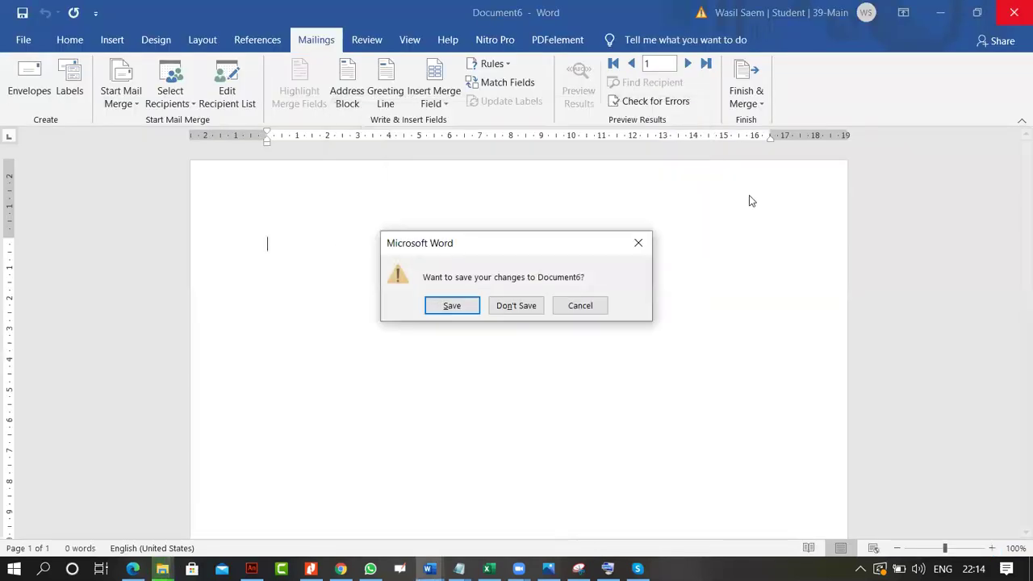
pyautogui.click(531, 309)
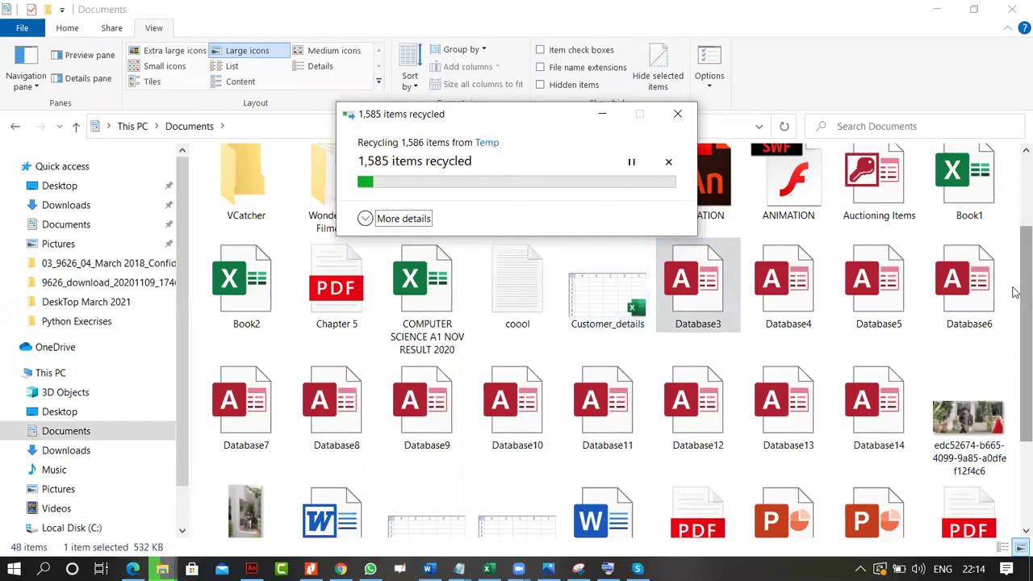
# Step: Minimize the remaining windows to reach the desktop and switch to the main Zoom window
pyautogui.scroll(-3, 1015, 458)
pyautogui.scroll(10, 1015, 459)
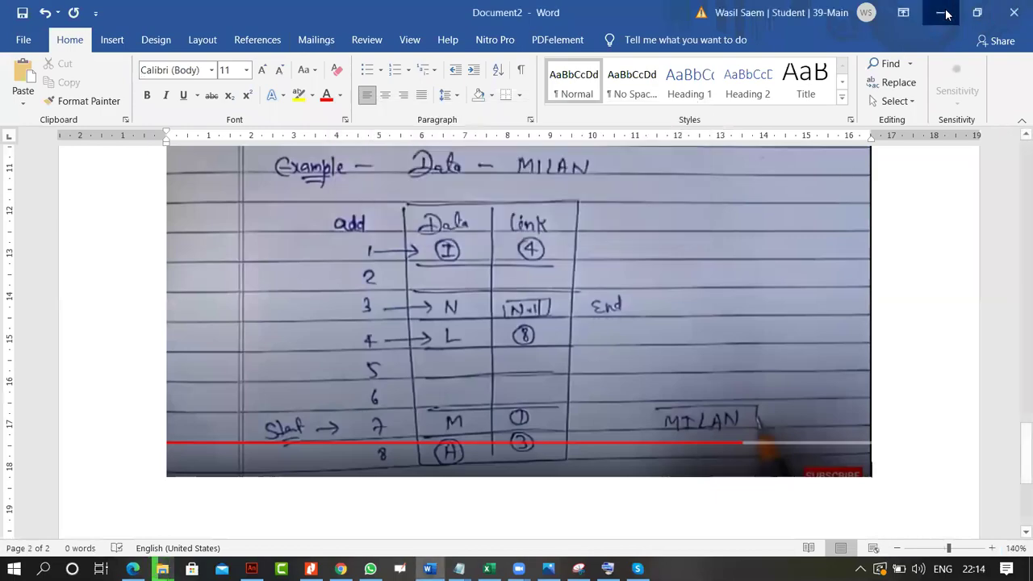
pyautogui.click(940, 12)
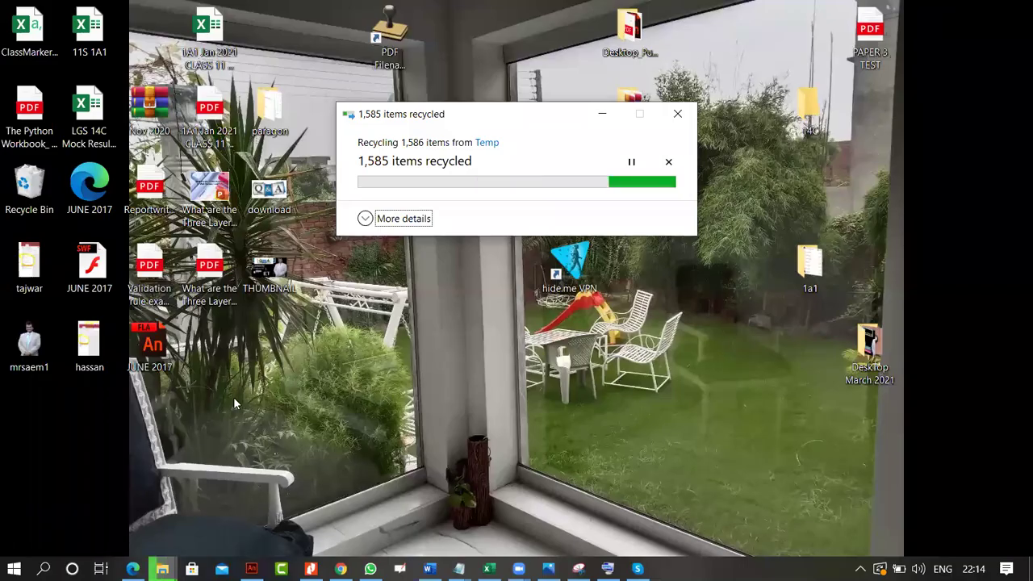
pyautogui.moveTo(455, 111); pyautogui.dragTo(527, 116)
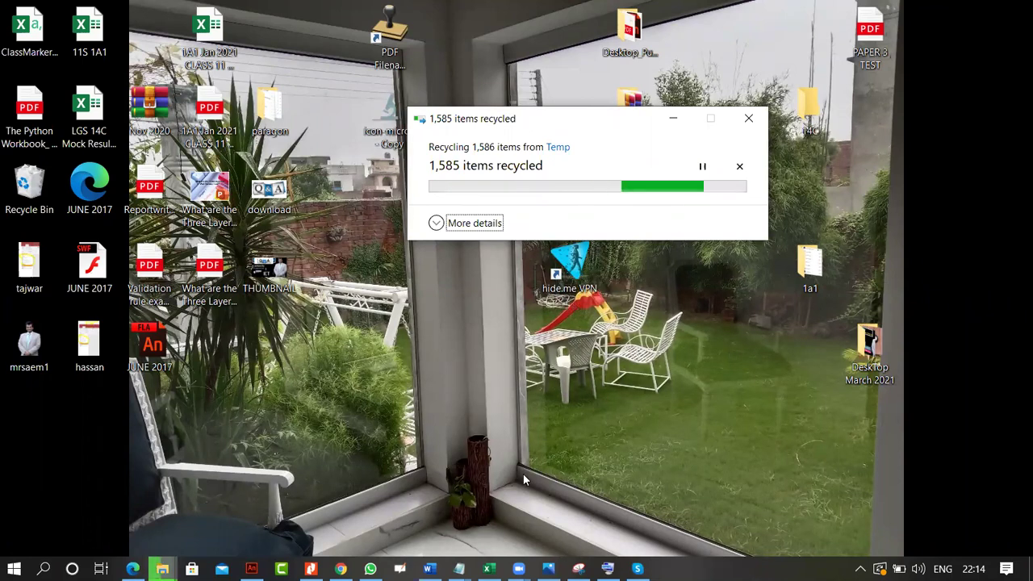
pyautogui.moveTo(519, 569)
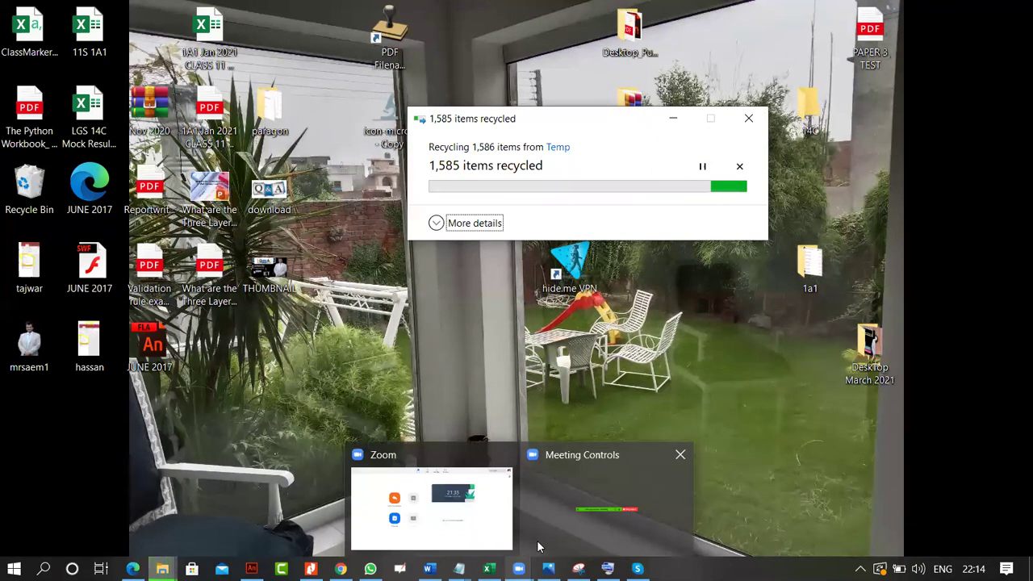
pyautogui.click(377, 458)
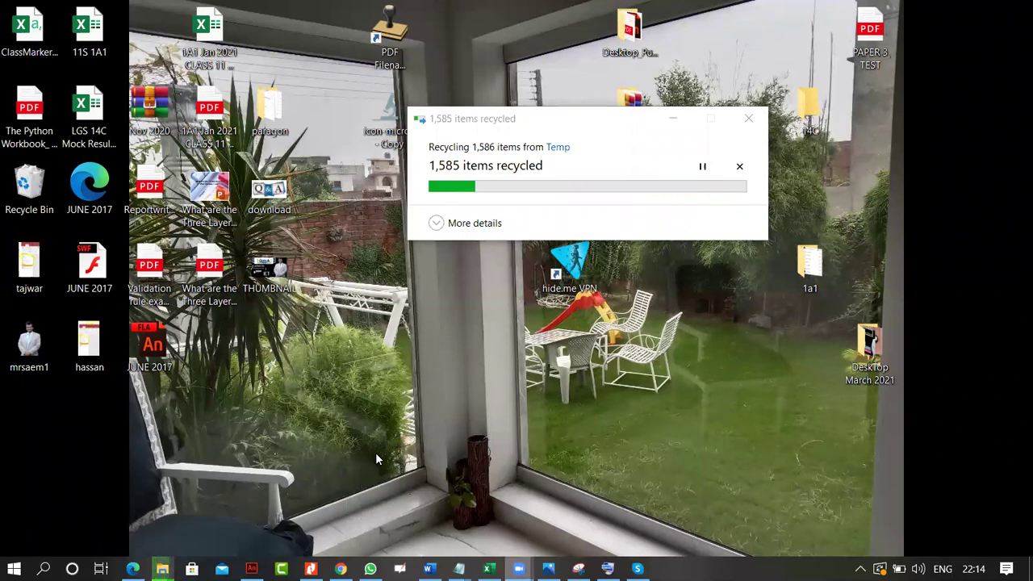